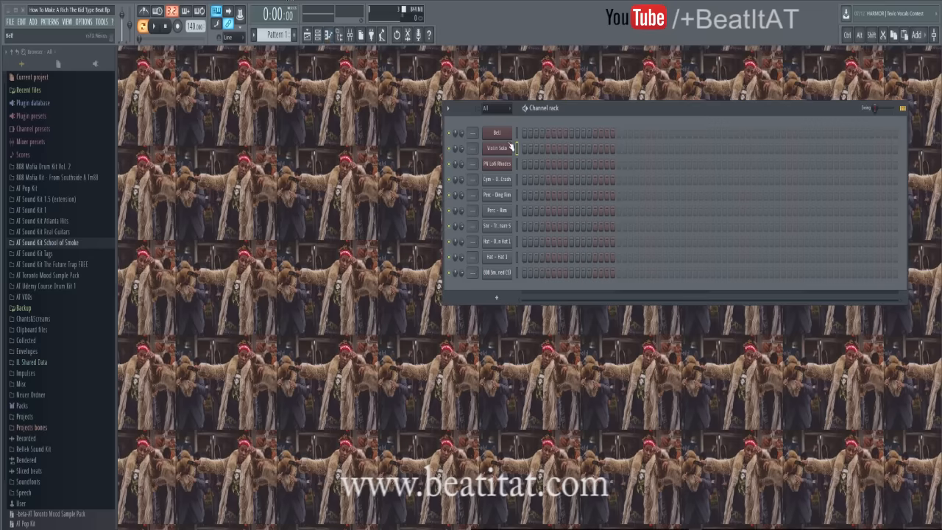
# Examine the preset loaded in the PN Lofi Rhodes channel's plugin, then close the plugin.
pyautogui.rightClick(505, 169)
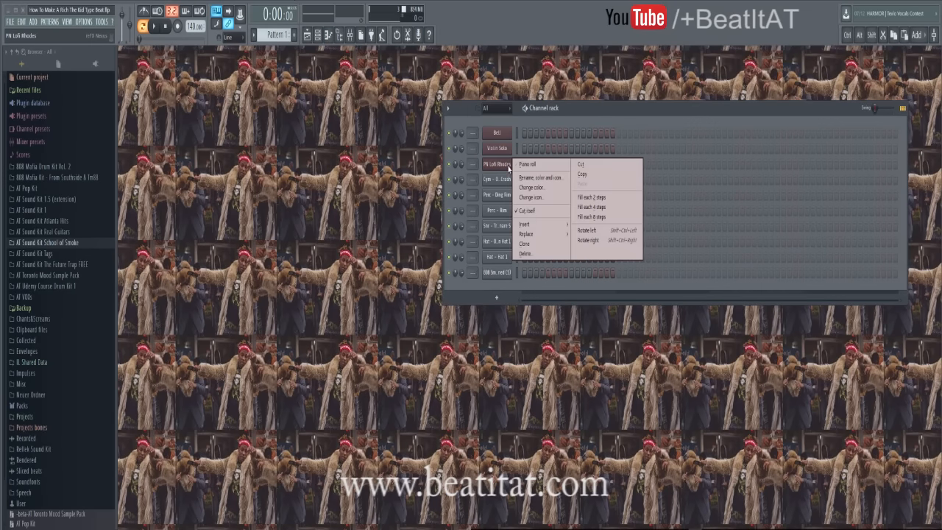
pyautogui.click(506, 165)
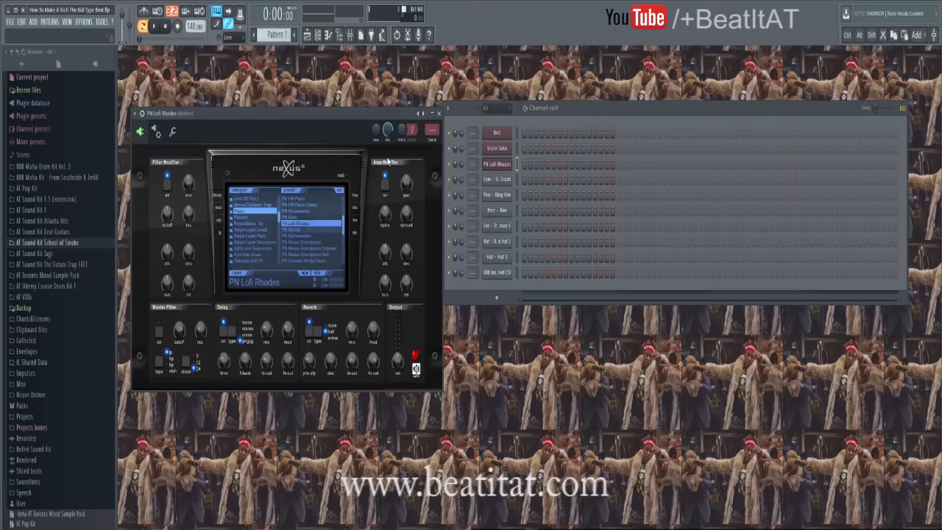
pyautogui.click(439, 114)
# Open the PN Lofi Rhodes channel's piano roll and place a short D4 note at the start of bar 1.
pyautogui.rightClick(510, 165)
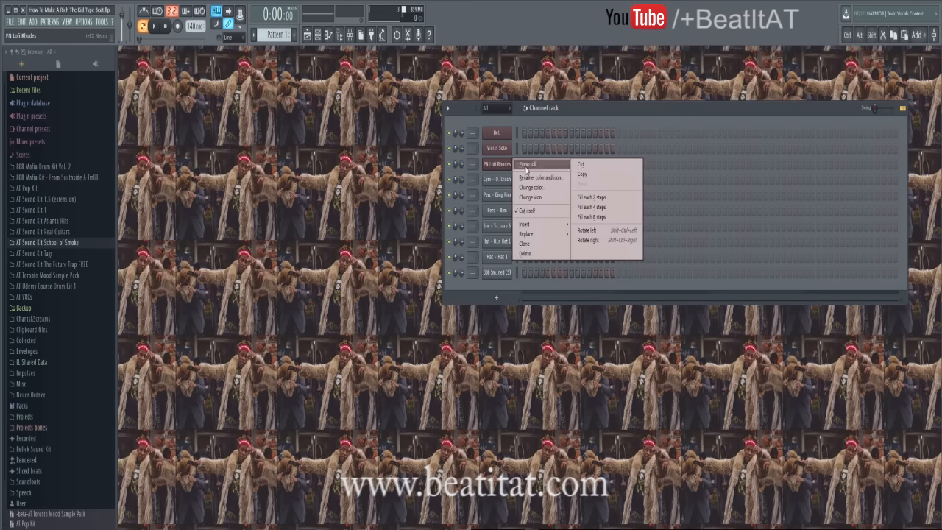
pyautogui.click(526, 167)
pyautogui.scroll(-5, 312, 78)
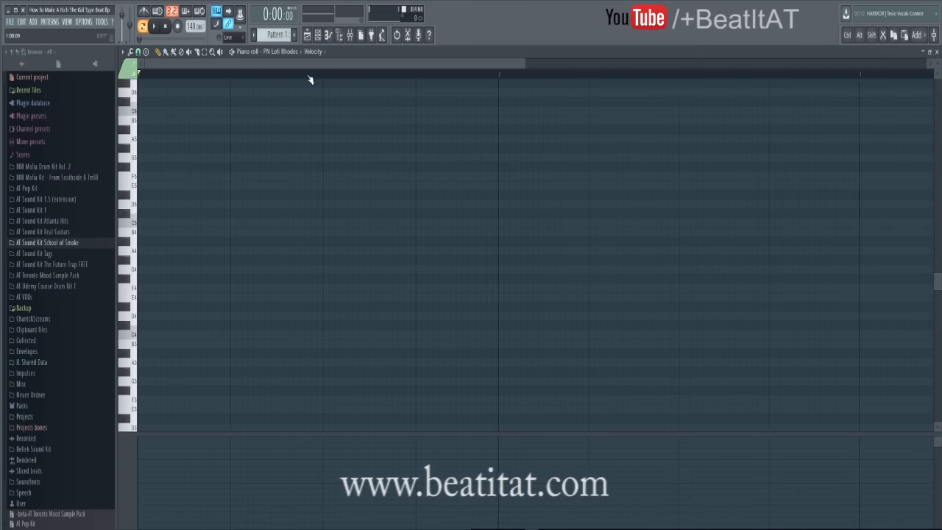
pyautogui.scroll(-1, 293, 80)
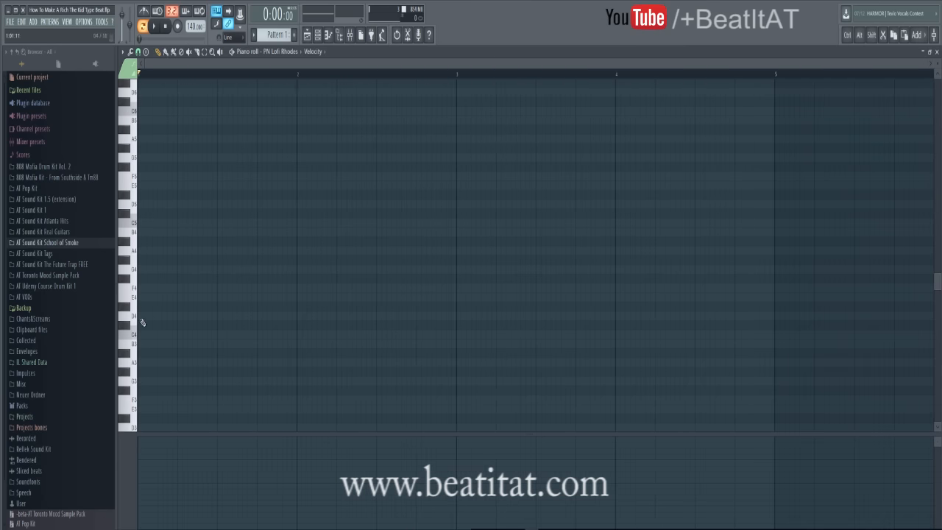
pyautogui.click(142, 317)
# Find the melody's second note by ear, placing a short A#3 on beat 3 of bar 1.
pyautogui.click(183, 288)
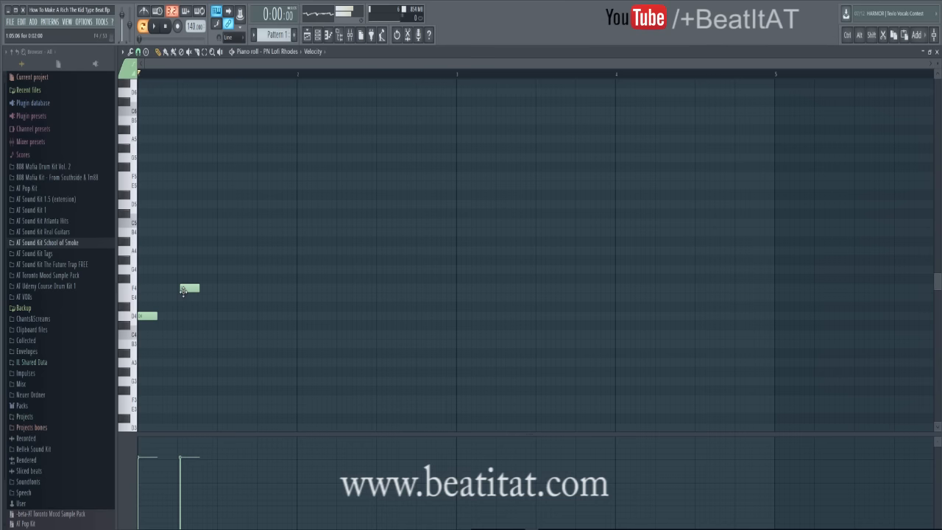
pyautogui.rightClick(183, 288)
pyautogui.click(179, 361)
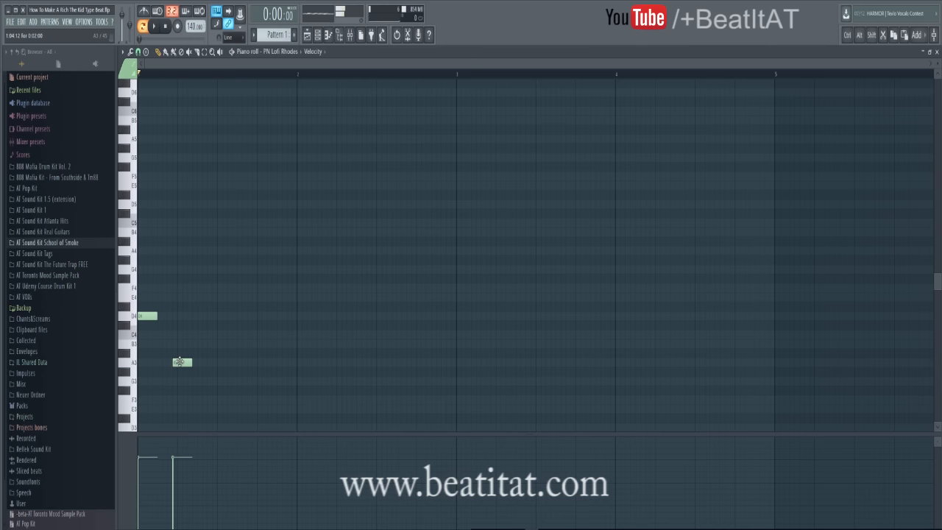
pyautogui.rightClick(180, 361)
pyautogui.click(181, 354)
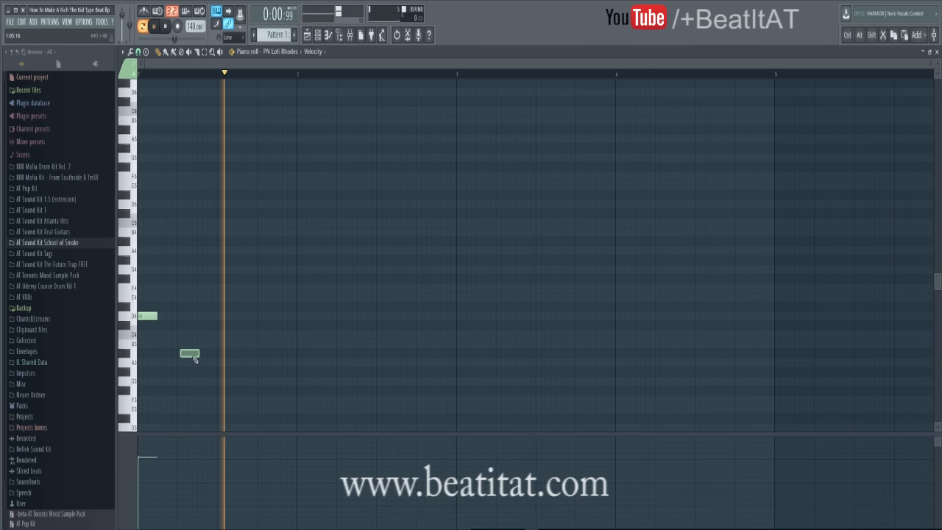
pyautogui.moveTo(184, 356); pyautogui.dragTo(230, 357)
pyautogui.press('space')
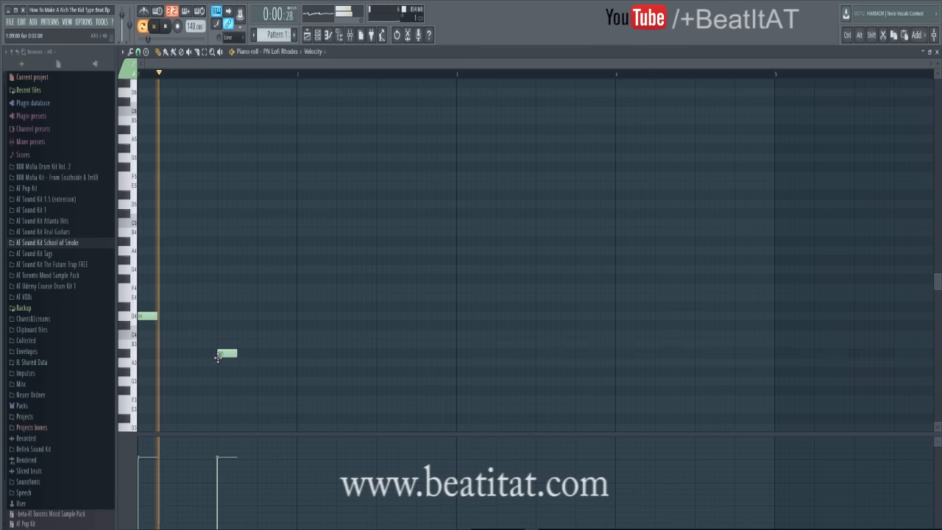
# Find the melody's third note by ear, placing a short G#3 on beat 4 of bar 1.
pyautogui.press('space')
pyautogui.click(259, 382)
pyautogui.rightClick(274, 383)
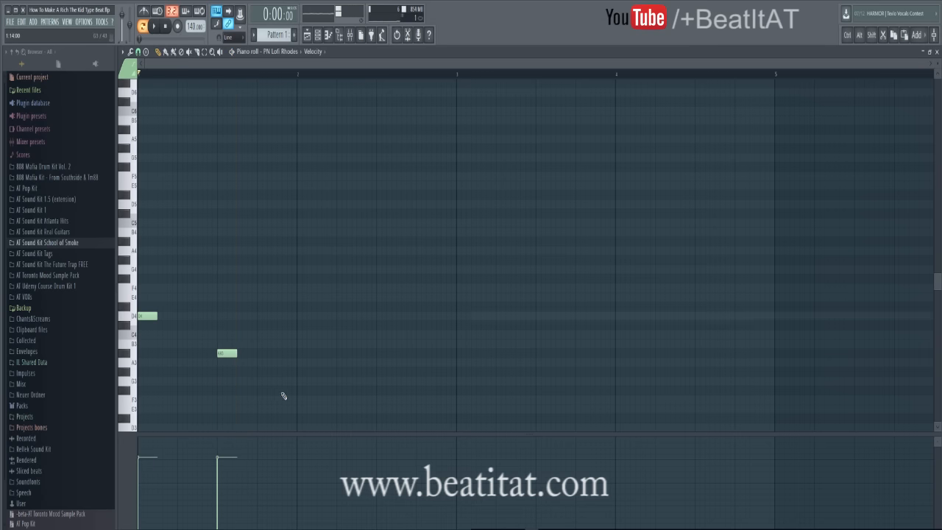
pyautogui.press('space')
pyautogui.click(307, 381)
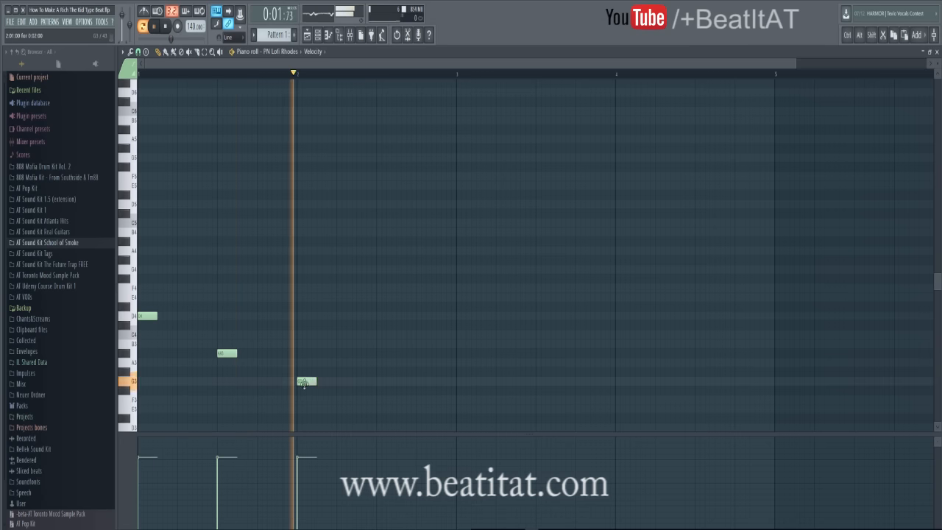
pyautogui.press('space')
pyautogui.moveTo(312, 382); pyautogui.dragTo(270, 373)
pyautogui.press('space')
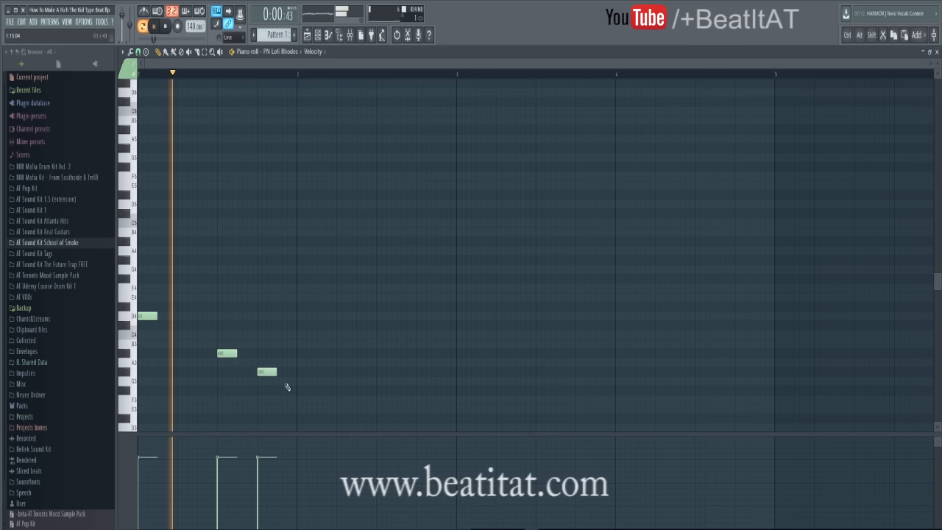
pyautogui.press('space')
# Try F#3, F3 and D4 notes in turn at the start of bar 2, removing each one.
pyautogui.click(302, 390)
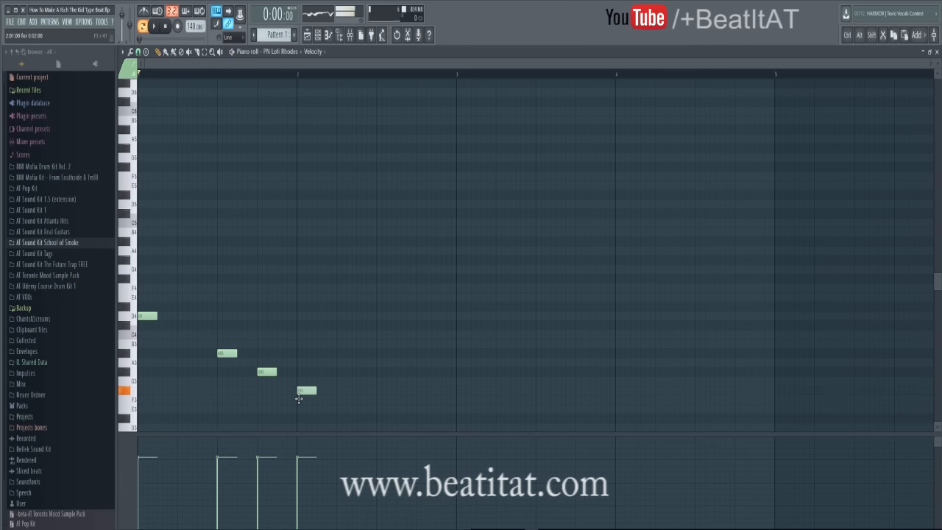
pyautogui.press('space')
pyautogui.rightClick(300, 392)
pyautogui.click(299, 398)
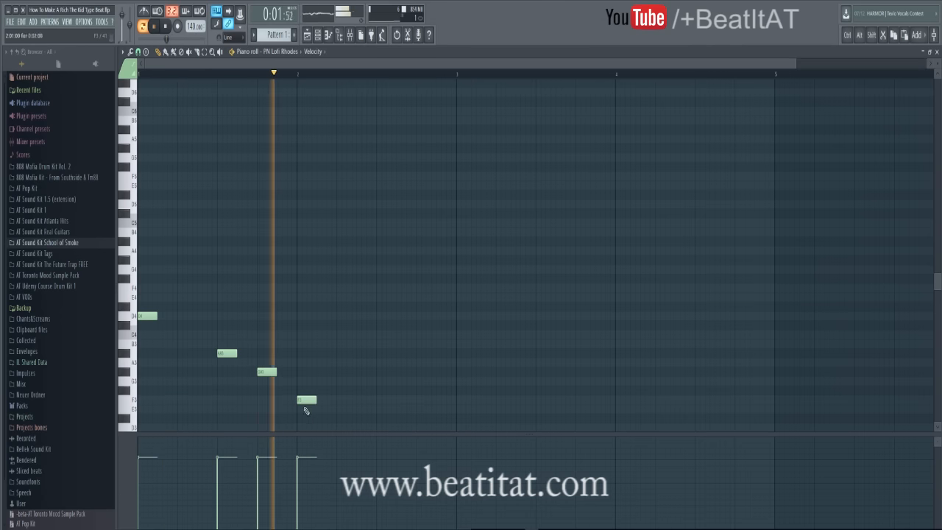
pyautogui.press('space')
pyautogui.rightClick(305, 399)
pyautogui.press('space')
pyautogui.click(302, 317)
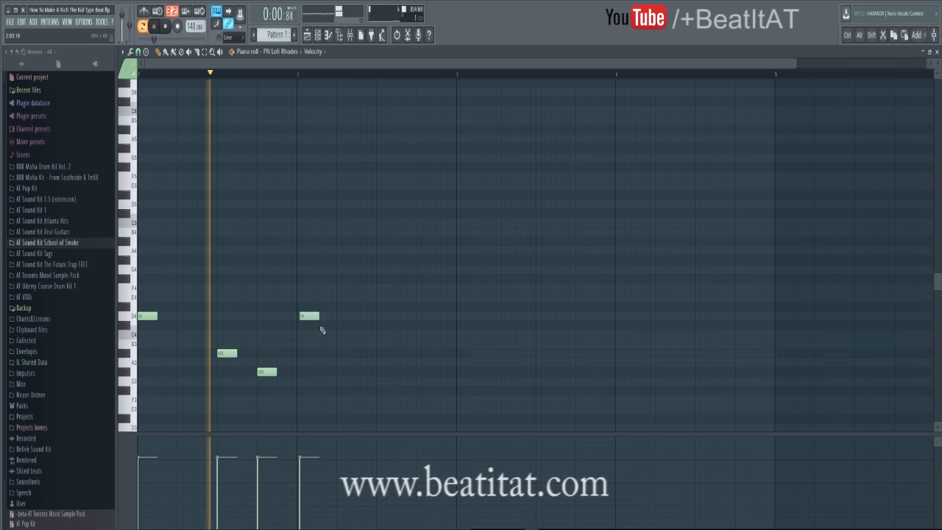
pyautogui.rightClick(300, 313)
# Place a short D#4 on beat 2 and a short C4 on beat 4 of bar 2, and play the melody.
pyautogui.click(344, 307)
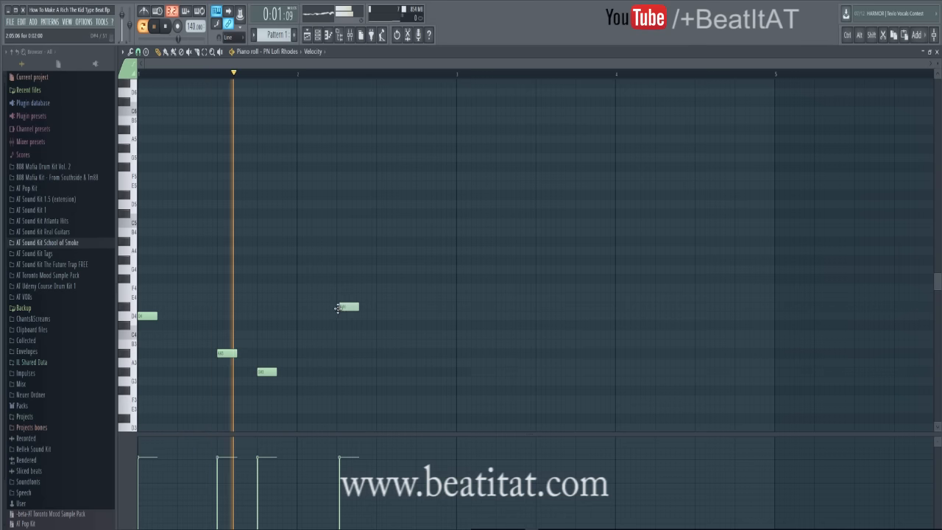
pyautogui.press('space')
pyautogui.click(400, 333)
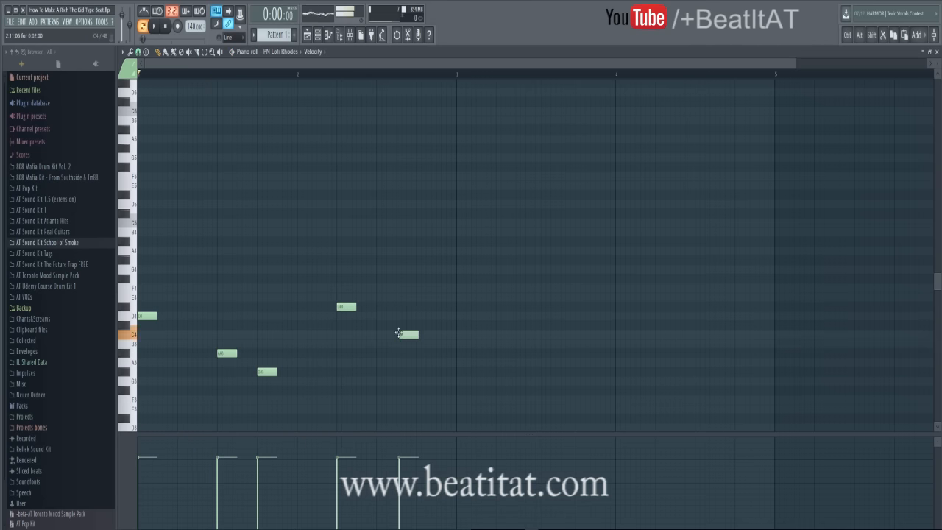
pyautogui.rightClick(412, 335)
pyautogui.click(421, 335)
pyautogui.press('space')
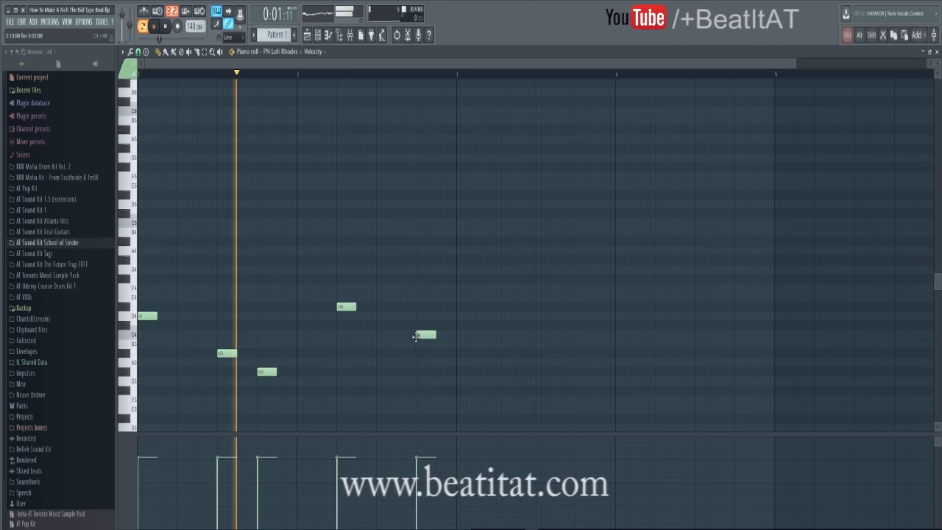
# Duplicate the whole two-bar melody into bars 3 and 4, and return to the channel rack.
pyautogui.hotkey('ctrl', 'a')
pyautogui.hotkey('ctrl', 'b')
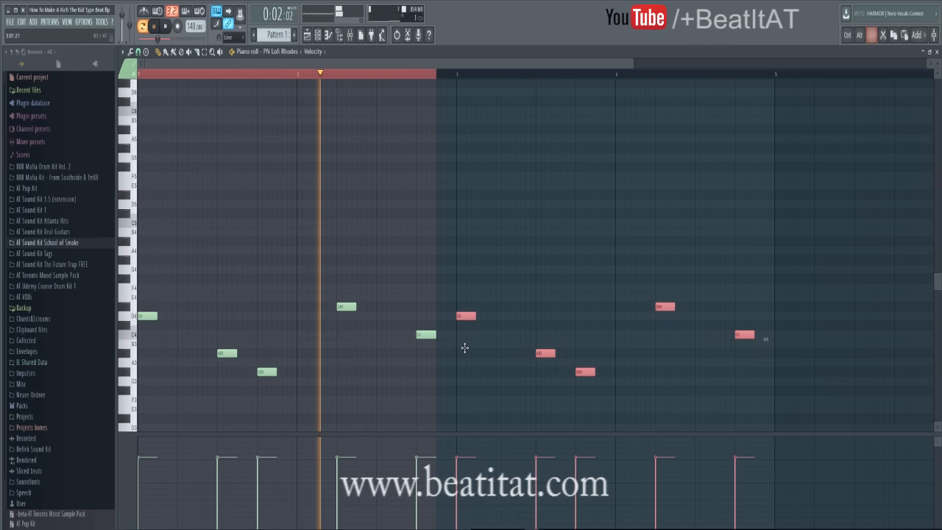
pyautogui.press('F7')
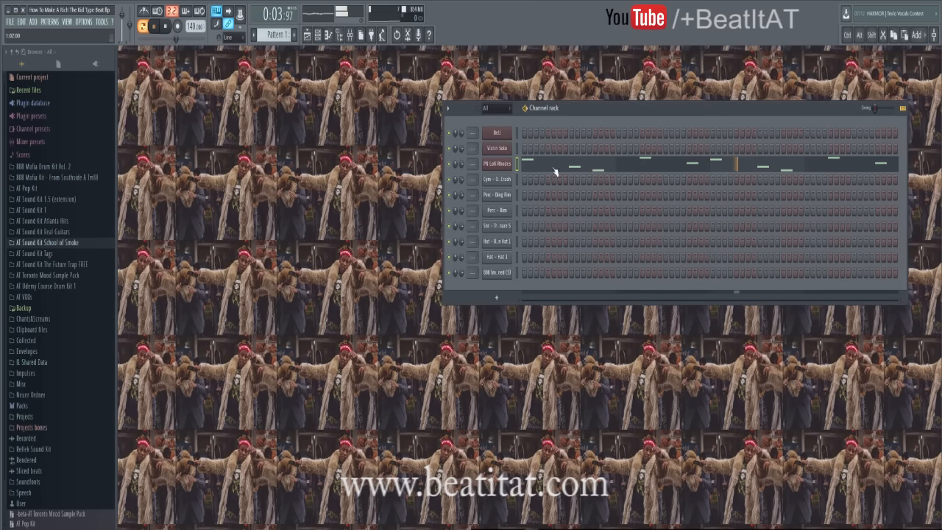
pyautogui.moveTo(564, 116); pyautogui.dragTo(575, 99)
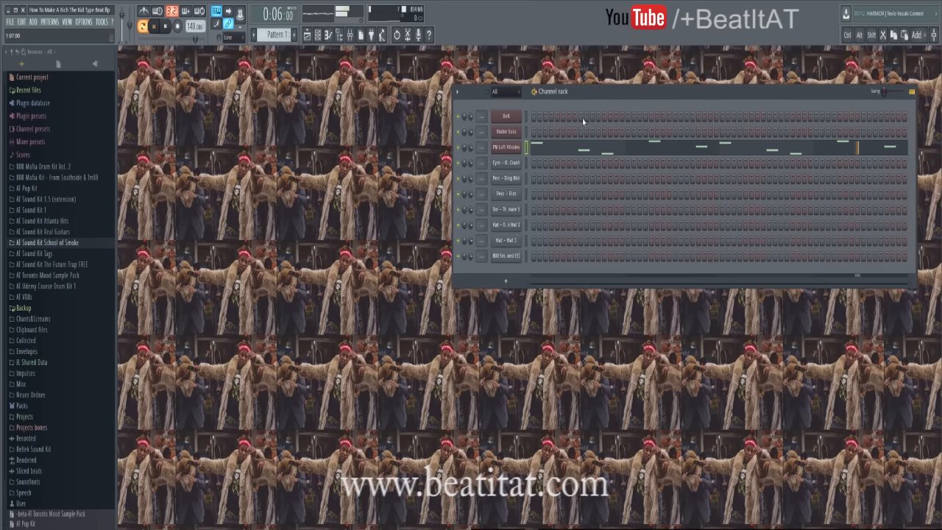
# Reopen the PN Lofi Rhodes piano roll and try a half-bar D2 bass note at the start of bar 1.
pyautogui.rightClick(520, 147)
pyautogui.click(543, 150)
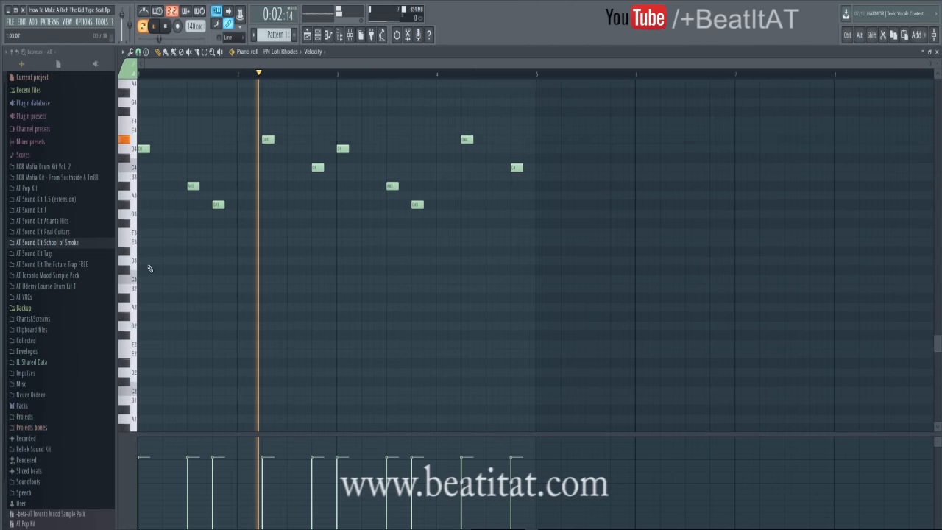
pyautogui.click(144, 374)
pyautogui.moveTo(151, 374); pyautogui.dragTo(187, 380)
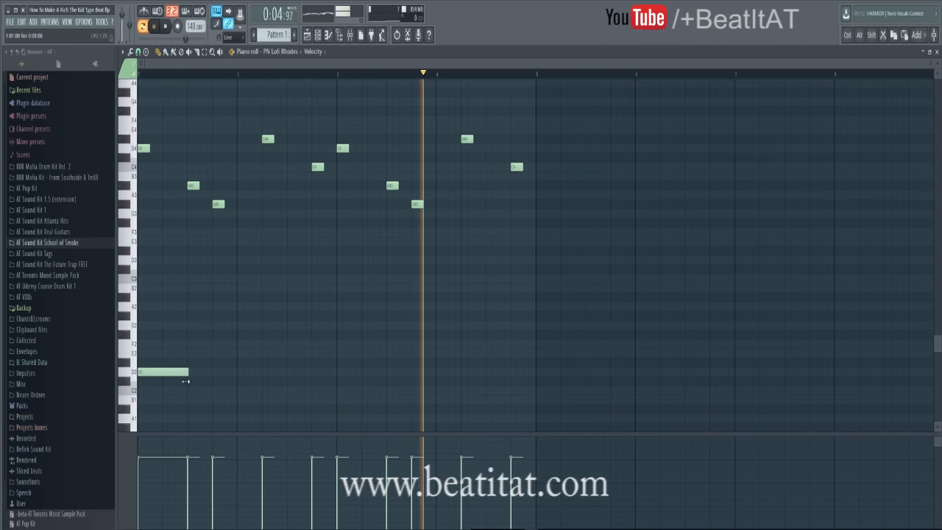
# Try different pitches for a half-bar bass note on beat 3 of bar 1, settling on A#2.
pyautogui.click(198, 287)
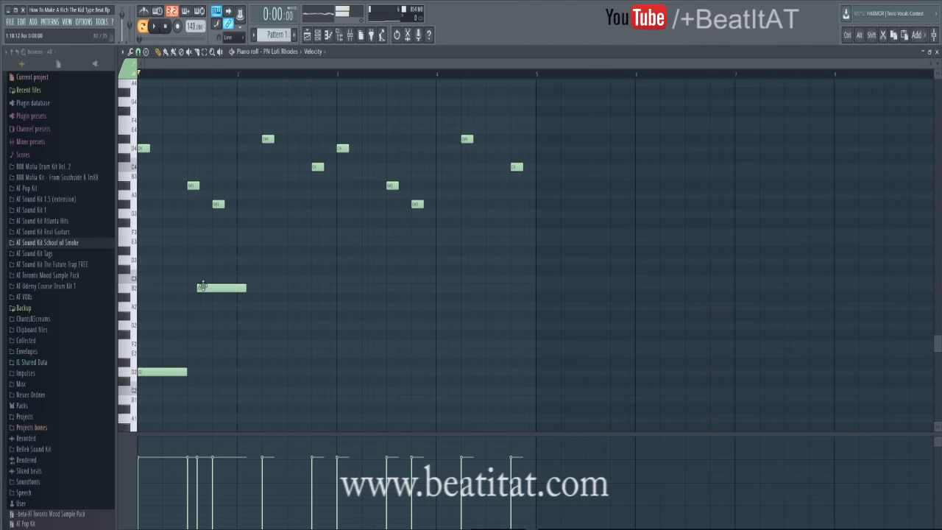
pyautogui.rightClick(201, 287)
pyautogui.click(193, 400)
pyautogui.rightClick(195, 400)
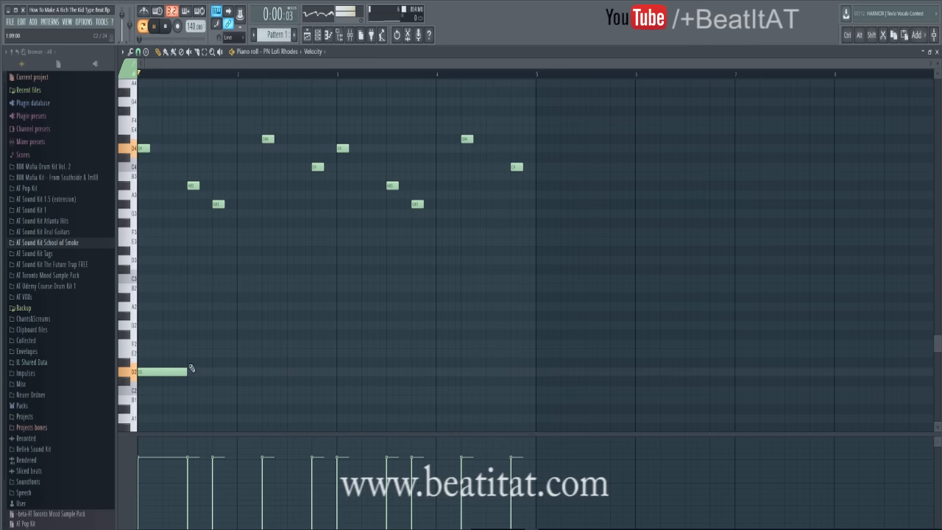
pyautogui.click(193, 297)
pyautogui.press('space')
pyautogui.rightClick(200, 299)
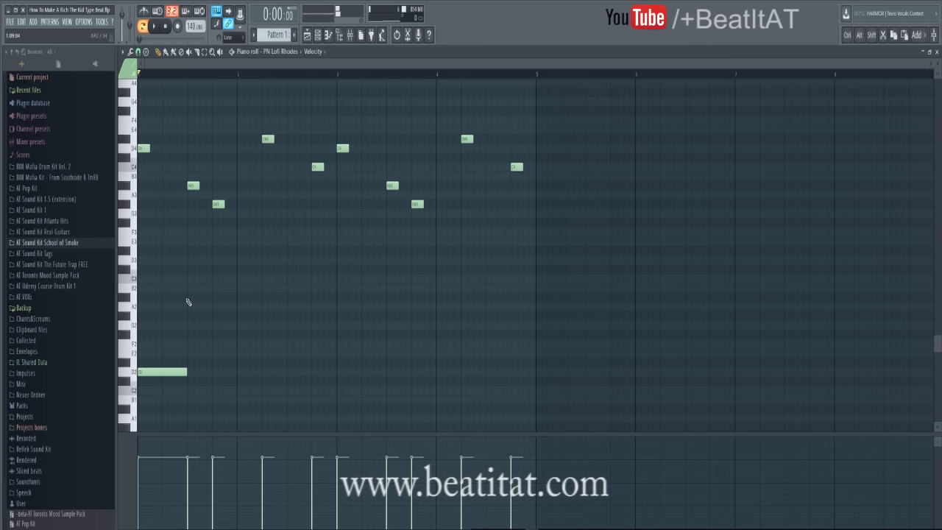
pyautogui.click(191, 298)
pyautogui.press('space')
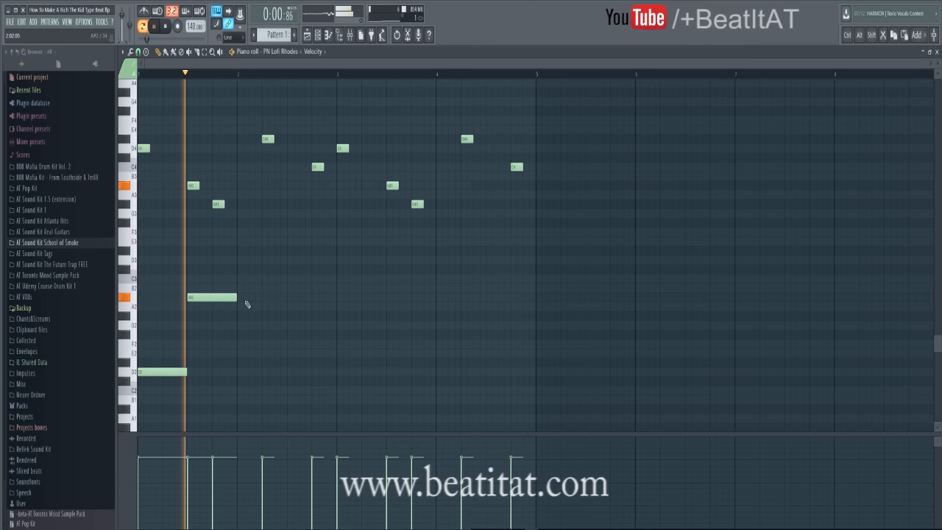
# Try lowering the velocity of the D2 and A#2 bass notes.
pyautogui.moveTo(227, 295); pyautogui.dragTo(103, 390)
pyautogui.click(146, 501)
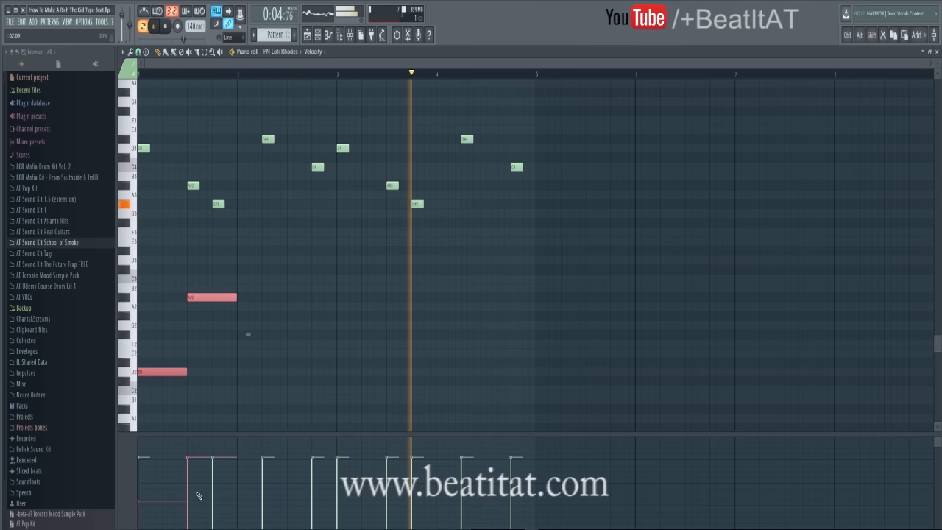
pyautogui.click(194, 498)
pyautogui.press('space')
pyautogui.hotkey('ctrl', 'd')
pyautogui.press('space')
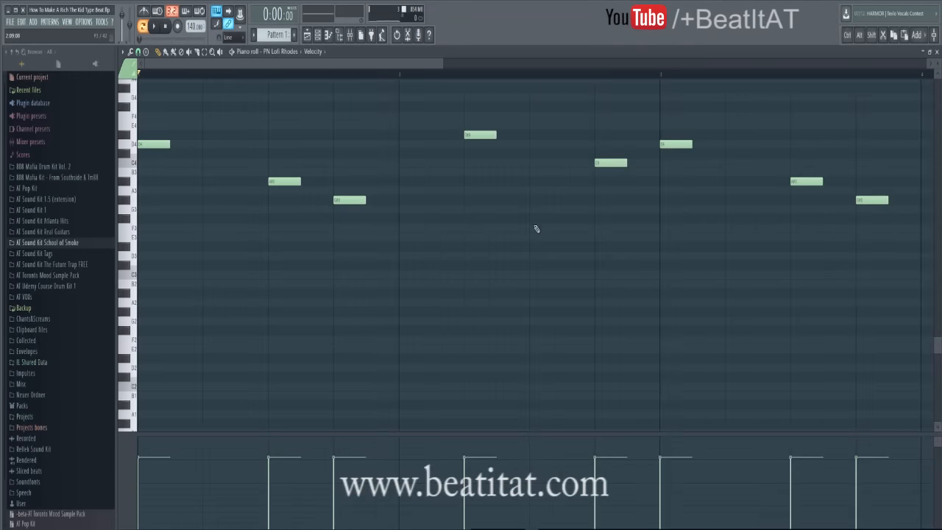
# Return to the channel rack and examine the preset loaded in the Bell channel's plugin, then close the plugin.
pyautogui.keyDown('ctrl'); pyautogui.scroll(-5, 537, 229); pyautogui.keyUp('ctrl')
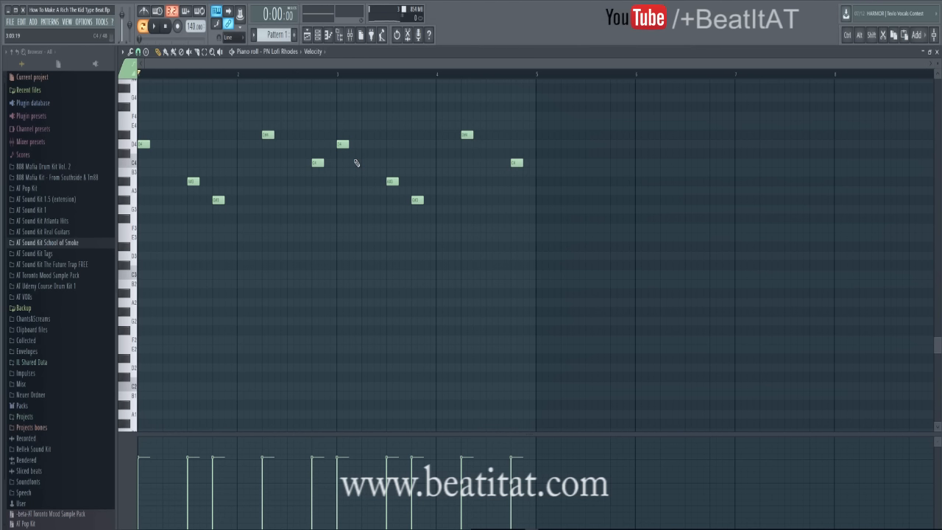
pyautogui.press('F7')
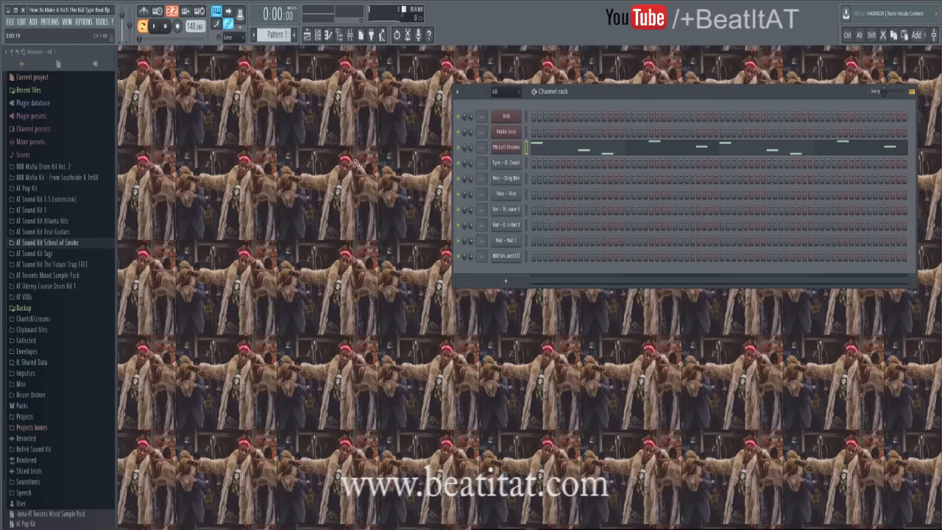
pyautogui.rightClick(517, 120)
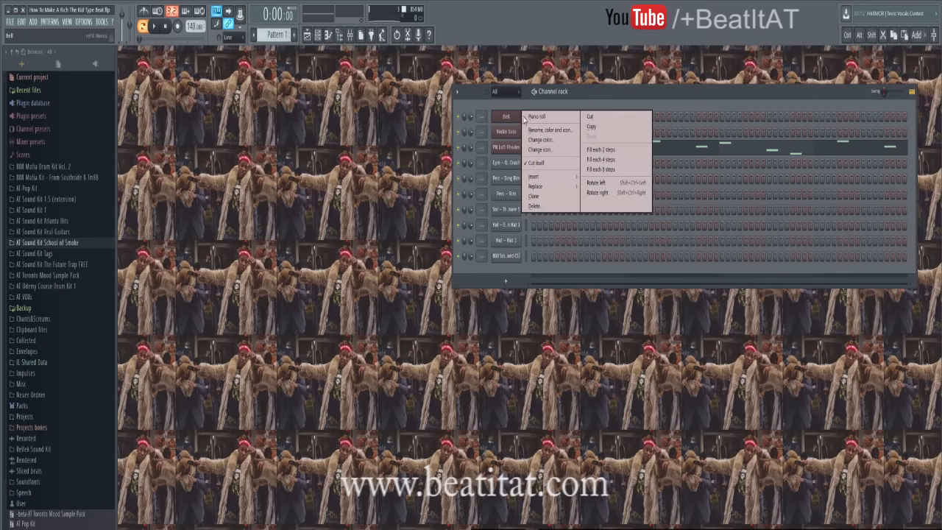
pyautogui.click(508, 120)
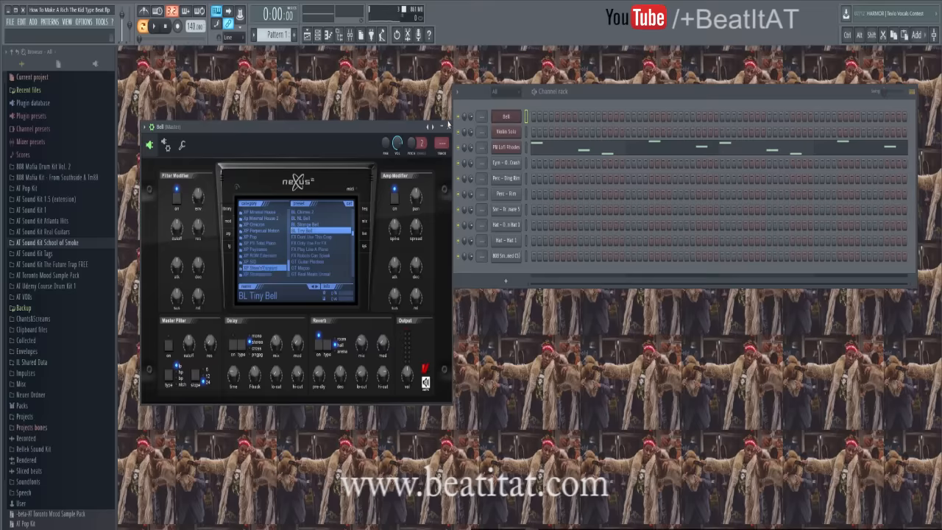
pyautogui.click(448, 126)
# Check the preset loaded in the PN Lofi Rhodes channel's plugin, then close the plugin.
pyautogui.rightClick(517, 115)
pyautogui.click(537, 116)
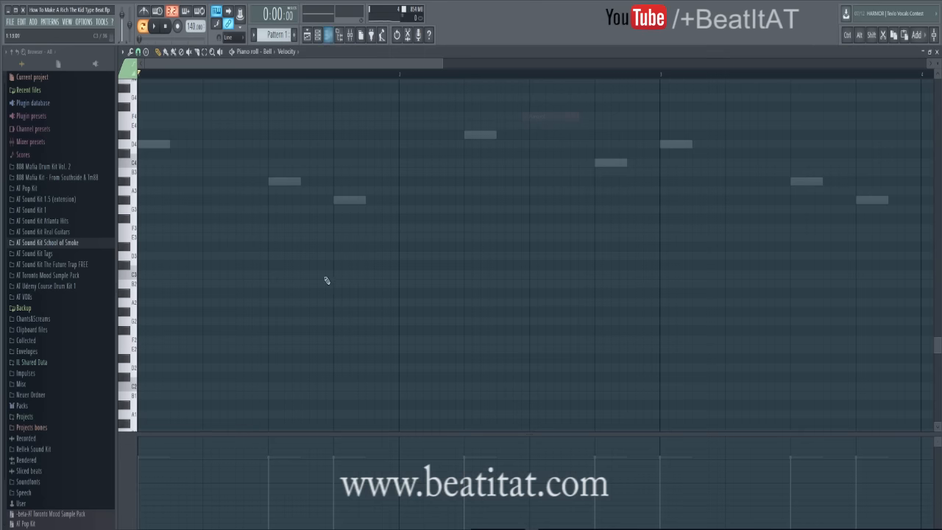
pyautogui.scroll(3, 230, 184)
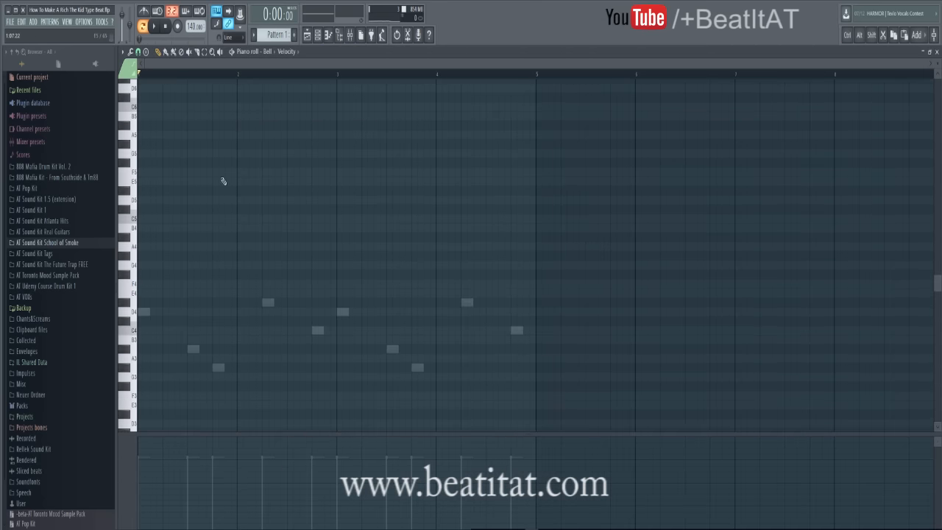
pyautogui.press('Escape')
pyautogui.click(515, 148)
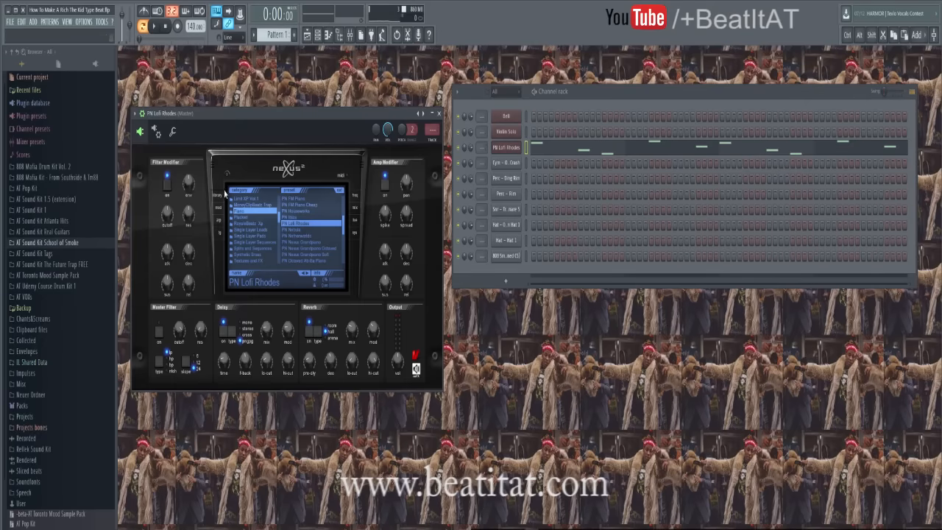
pyautogui.click(438, 113)
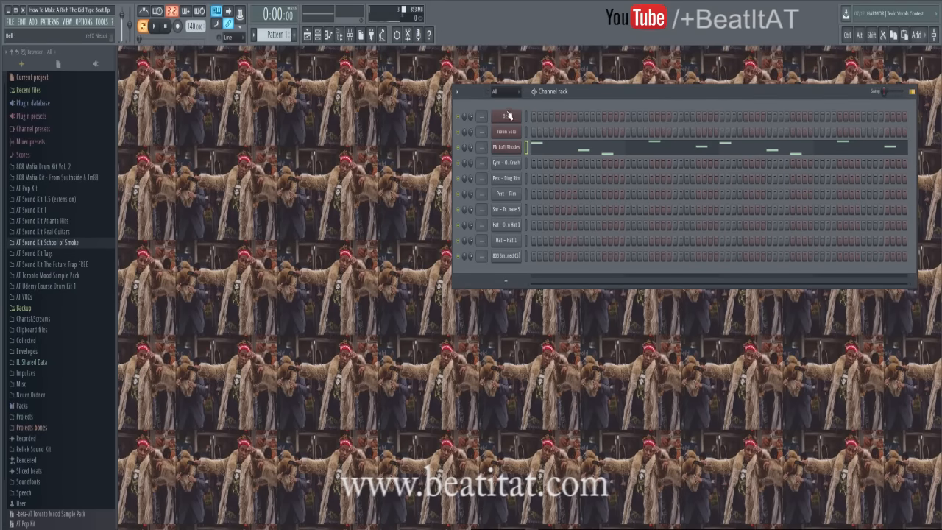
# Open the Bell channel's piano roll, place a D5 note on beat 2 of bar 1 and shorten it to half a beat.
pyautogui.rightClick(508, 115)
pyautogui.click(514, 118)
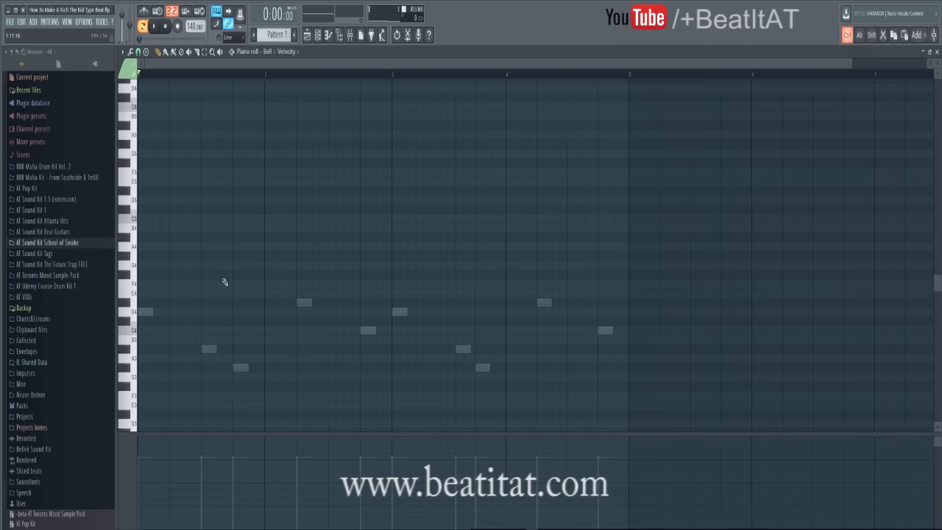
pyautogui.scroll(-2, 225, 282)
pyautogui.click(166, 202)
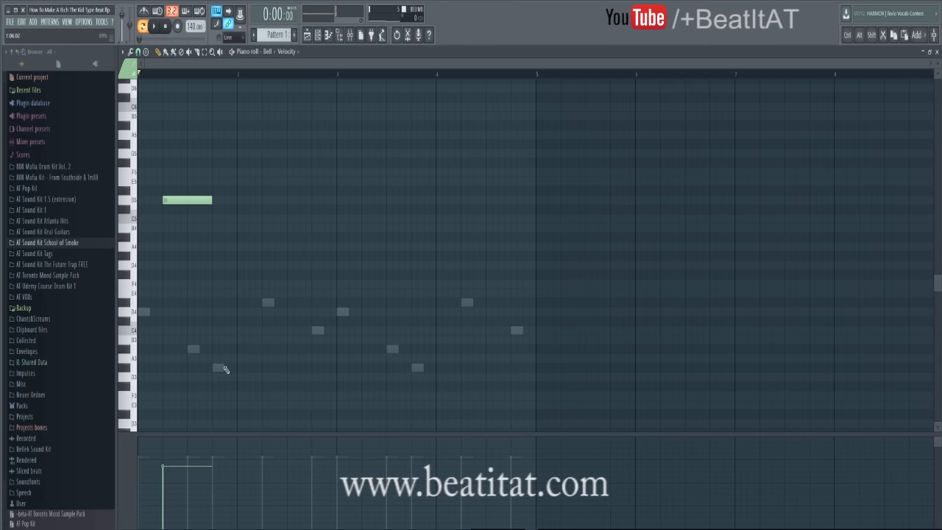
pyautogui.press('space')
pyautogui.moveTo(177, 206); pyautogui.dragTo(175, 207)
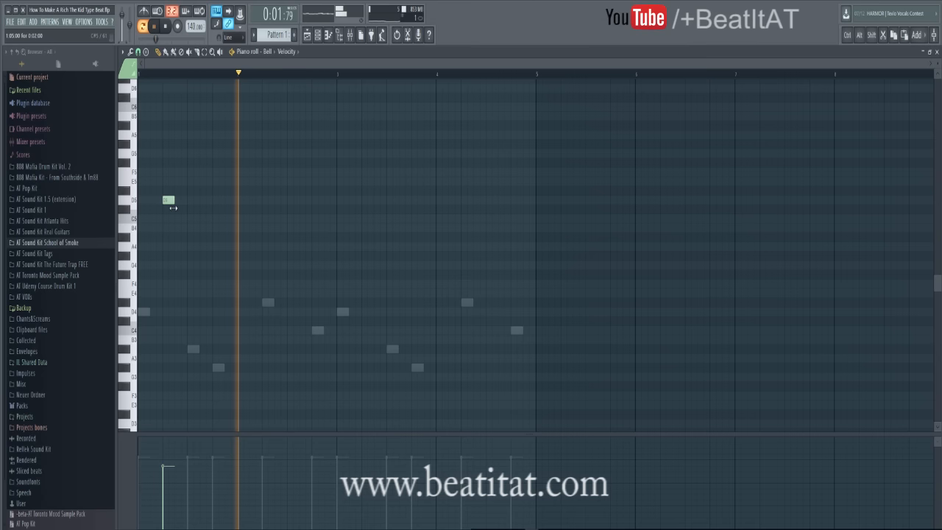
# Transpose the Bell note up one octave to D6 and play the pattern to hear it against the Rhodes melody.
pyautogui.press('space')
pyautogui.press('space')
pyautogui.hotkey('ctrl', 'Up')
pyautogui.press('space')
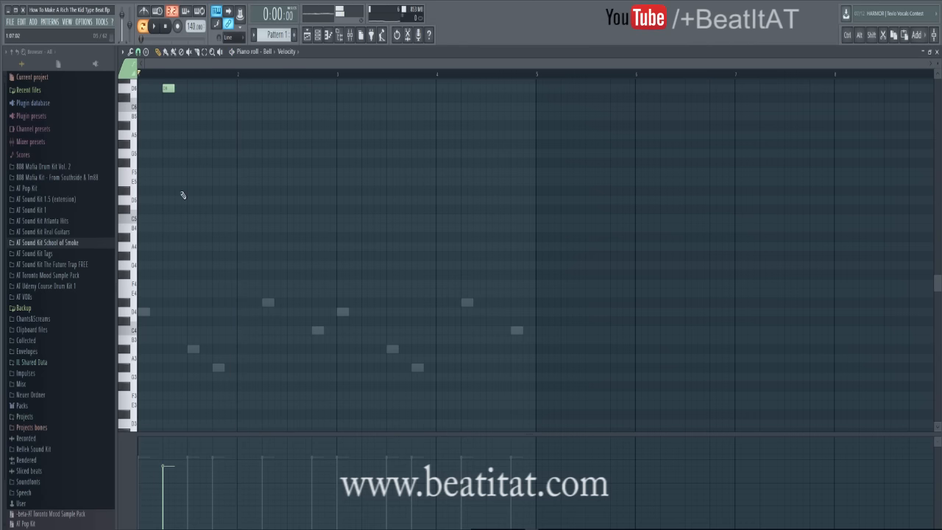
pyautogui.press('space')
pyautogui.scroll(5, 177, 141)
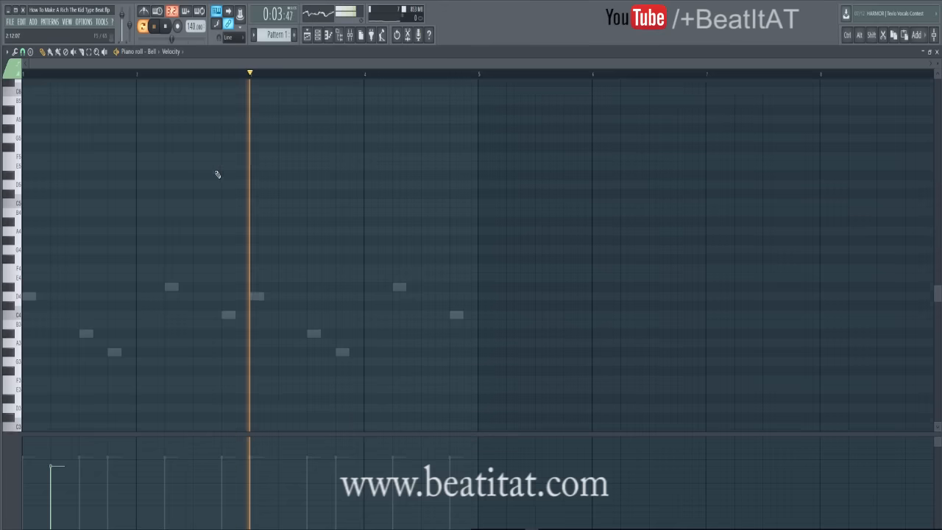
pyautogui.scroll(3, 90, 218)
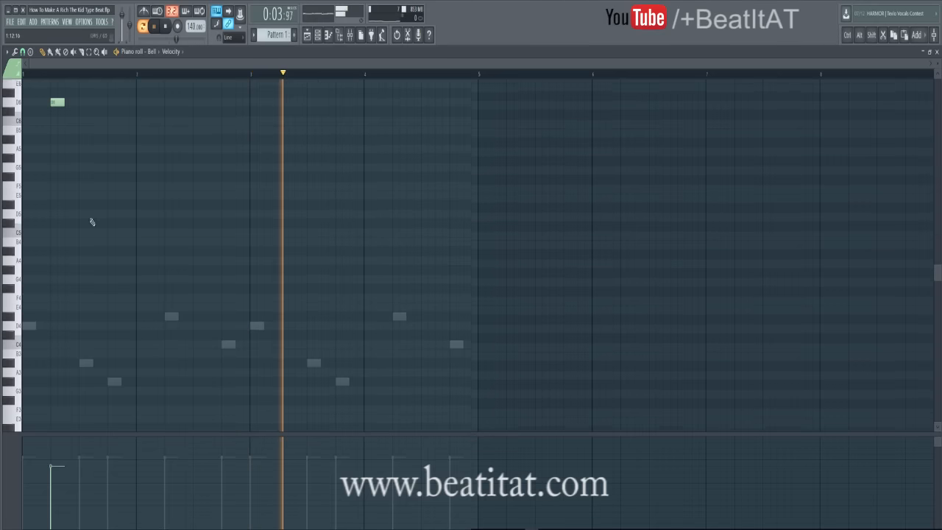
pyautogui.press('space')
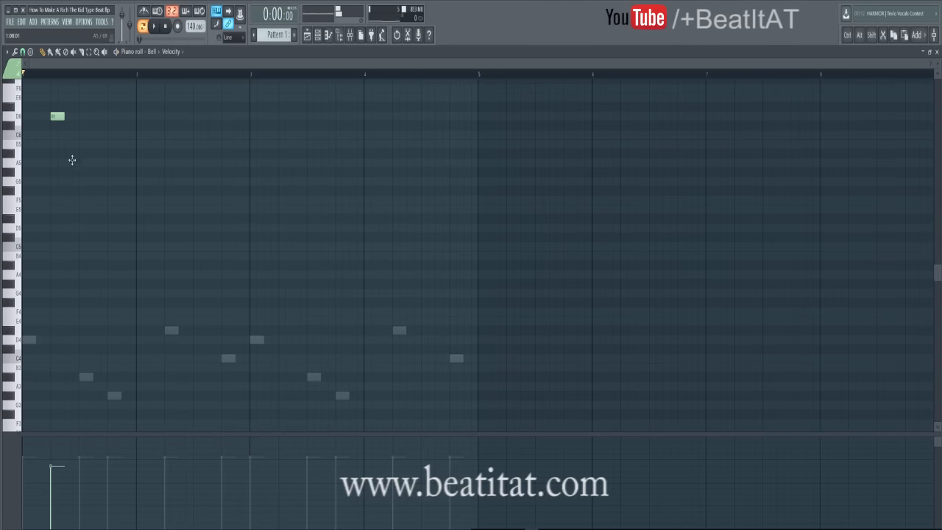
# Add a half-beat A#5 Bell note on beat 3 of bar 1 and listen to it with the pattern.
pyautogui.click(84, 153)
pyautogui.press('space')
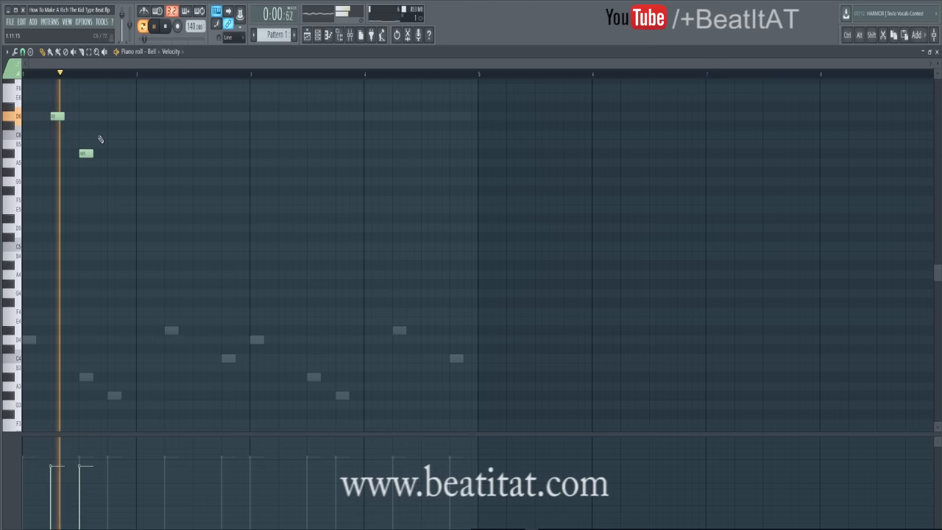
pyautogui.click(110, 135)
pyautogui.rightClick(115, 136)
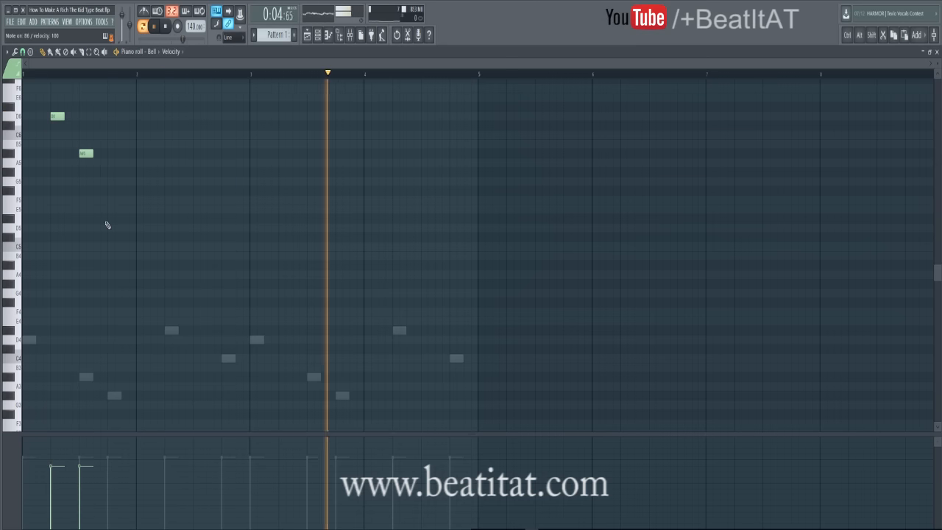
# Replay the pattern and add a half-beat A#6 Bell note at the start of bar 2.
pyautogui.scroll(4, 170, 231)
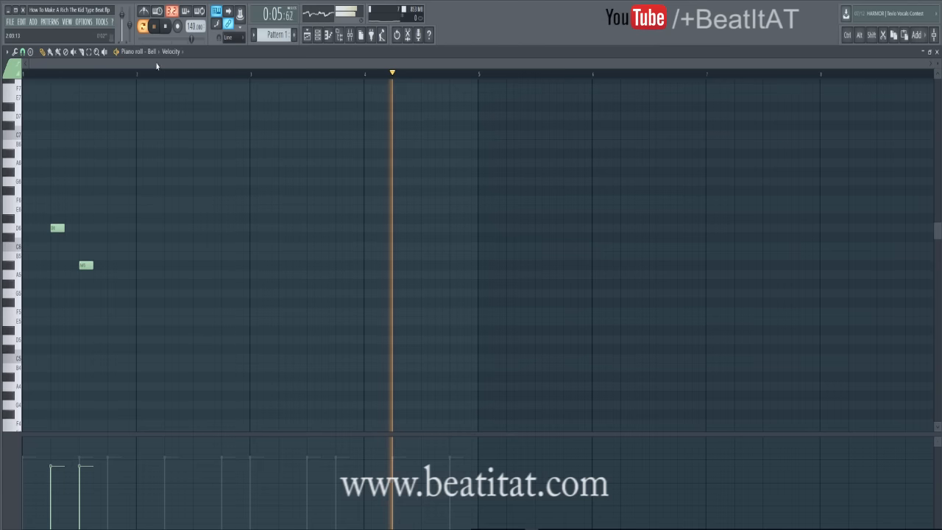
pyautogui.click(168, 26)
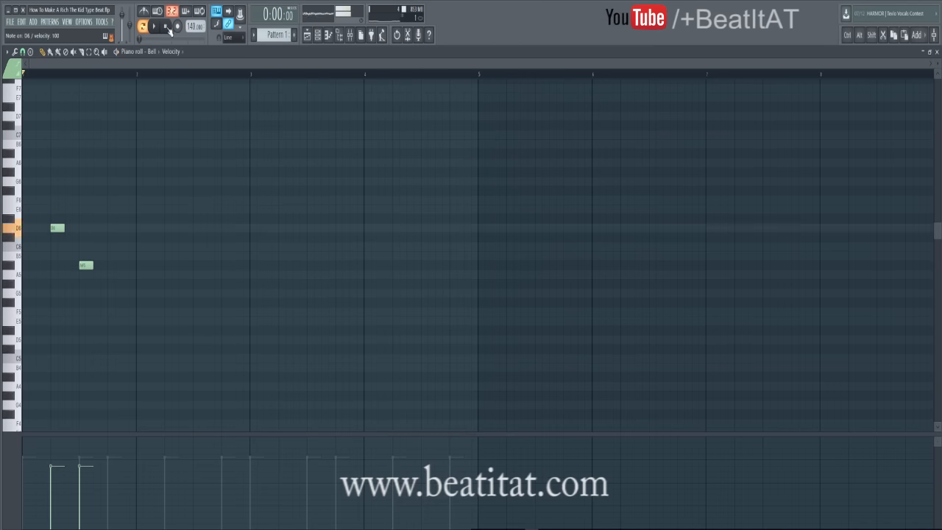
pyautogui.click(156, 28)
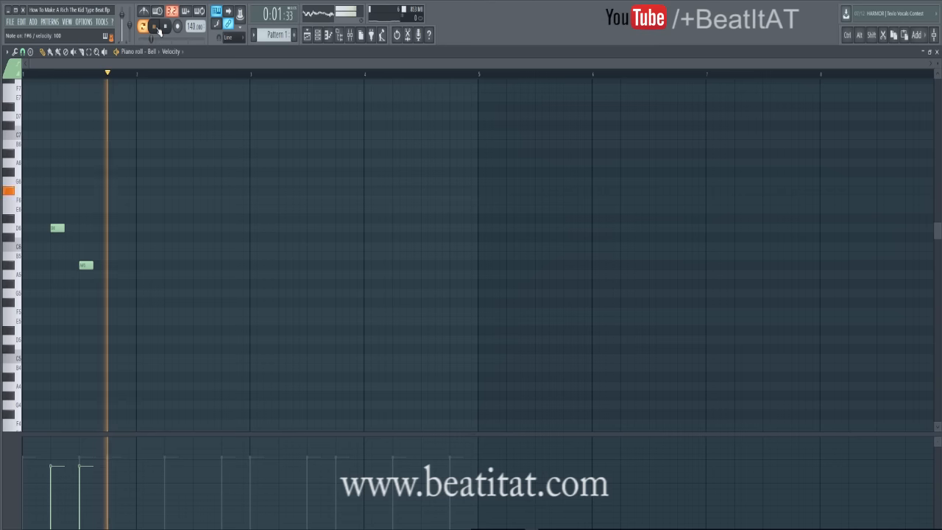
pyautogui.click(139, 153)
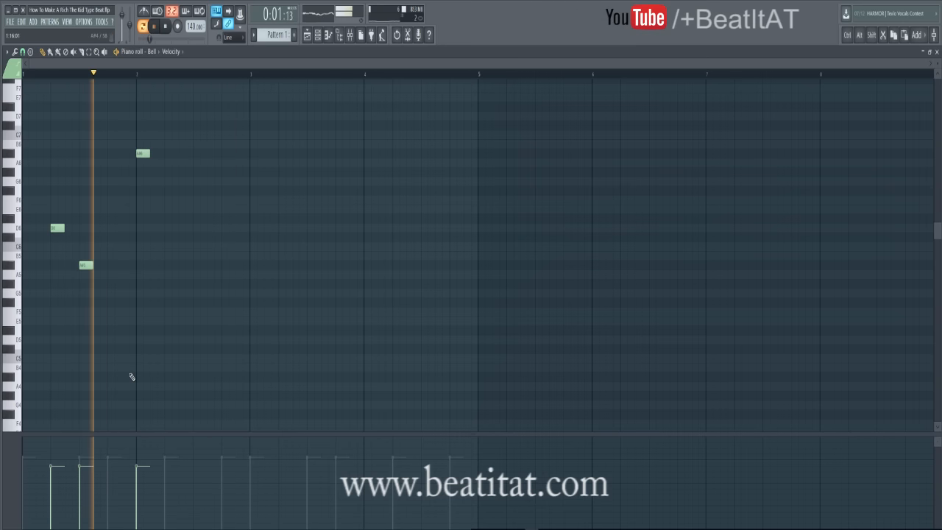
pyautogui.press('space')
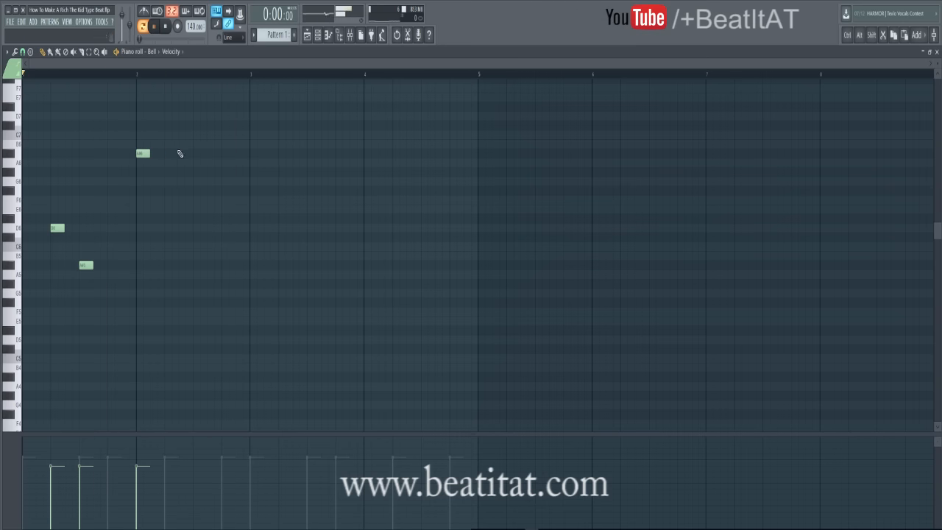
# Add another half-beat note in bar 2 and move it to G6 on beat 3, checking it by playback.
pyautogui.click(179, 153)
pyautogui.press('space')
pyautogui.scroll(-6, 185, 305)
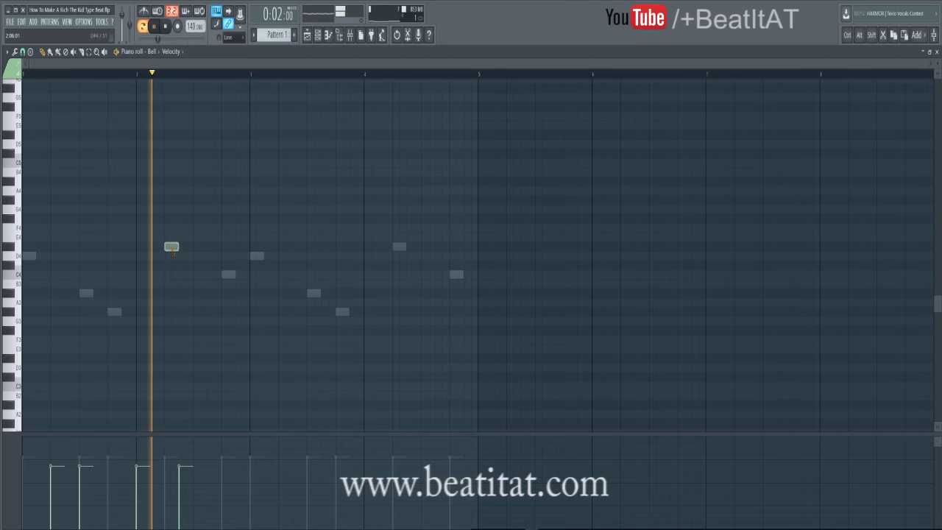
pyautogui.scroll(6, 262, 242)
pyautogui.press('space')
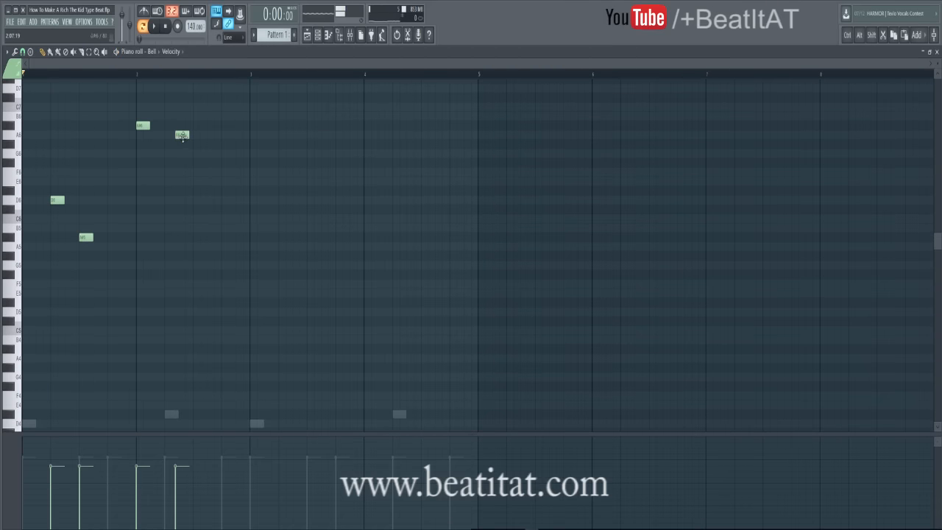
pyautogui.moveTo(182, 137); pyautogui.dragTo(195, 154)
pyautogui.press('space')
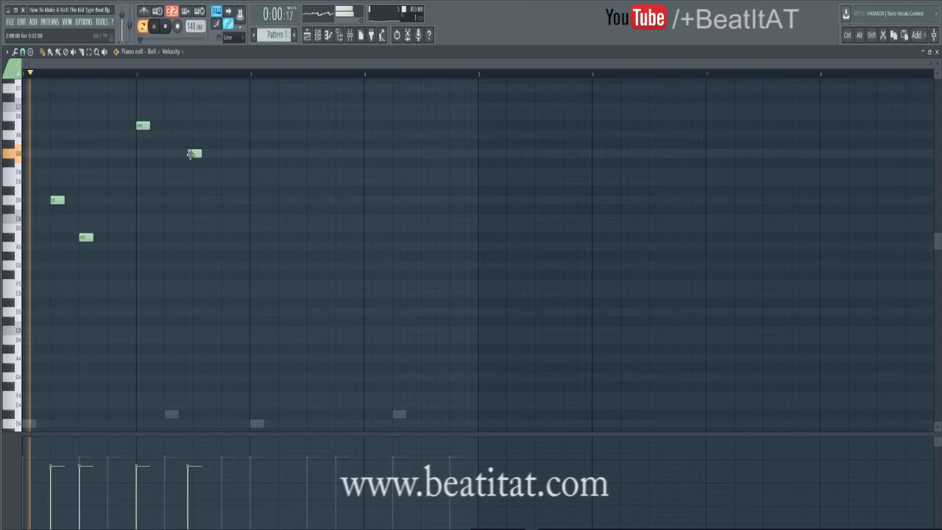
# Try a D6 note near beat 4 of bar 2, then replace it with a half-beat C6 note on that beat.
pyautogui.scroll(-6, 232, 219)
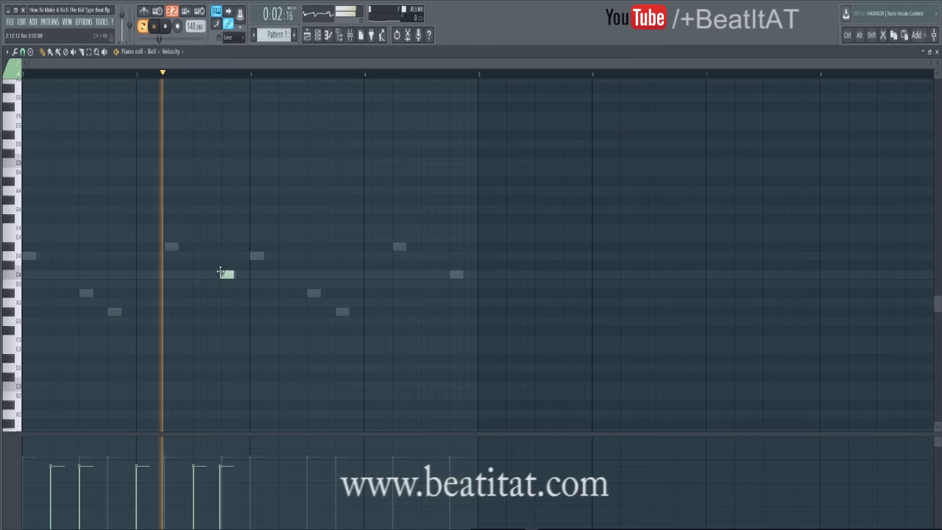
pyautogui.scroll(5, 220, 263)
pyautogui.click(229, 173)
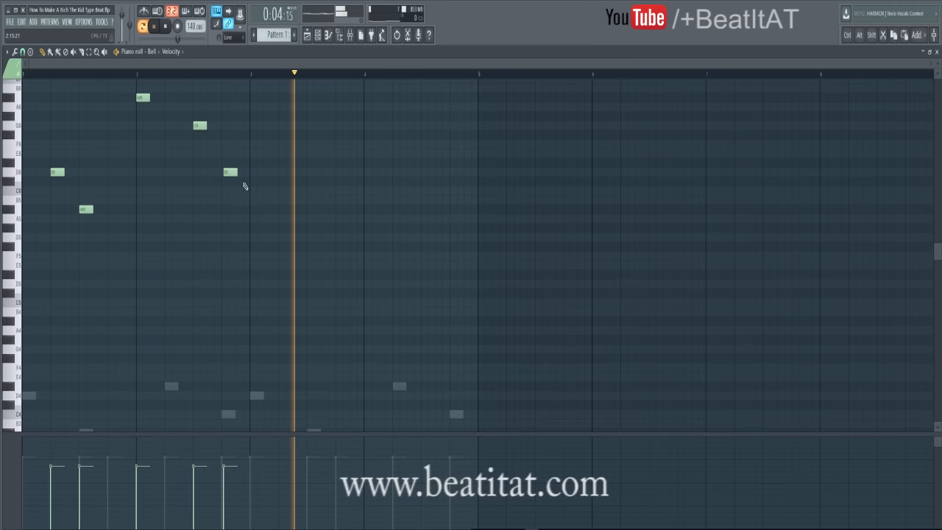
pyautogui.rightClick(228, 174)
pyautogui.click(223, 192)
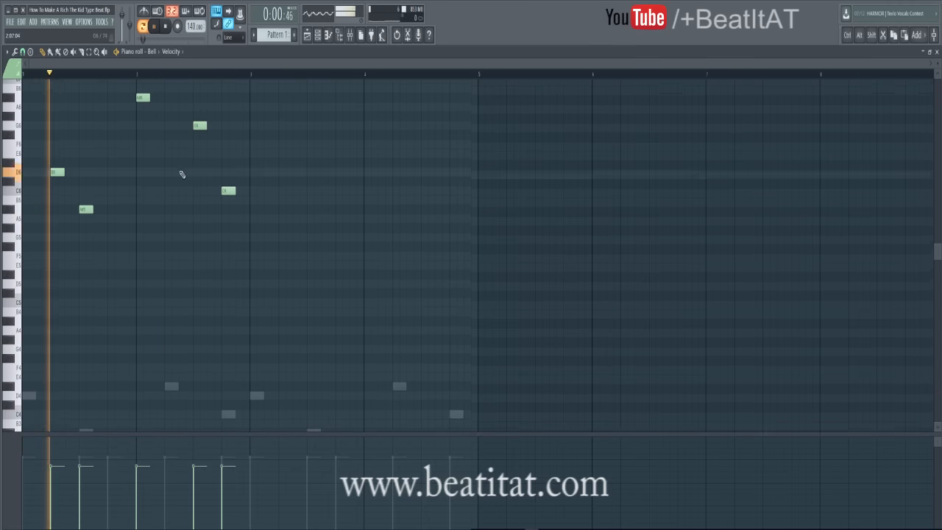
pyautogui.scroll(2, 177, 174)
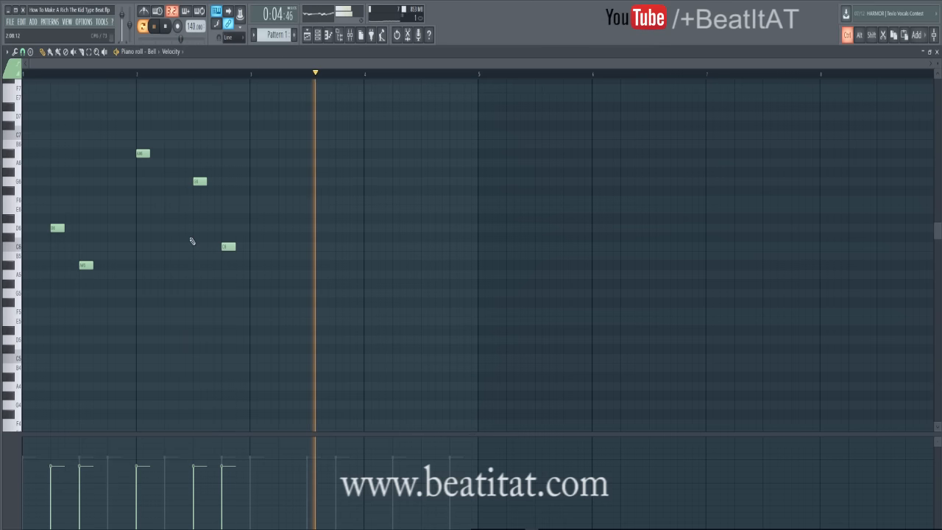
# Duplicate the two-bar Bell melody into bars 3 and 4, then close the piano roll.
pyautogui.hotkey('ctrl', 'a')
pyautogui.hotkey('ctrl', 'b')
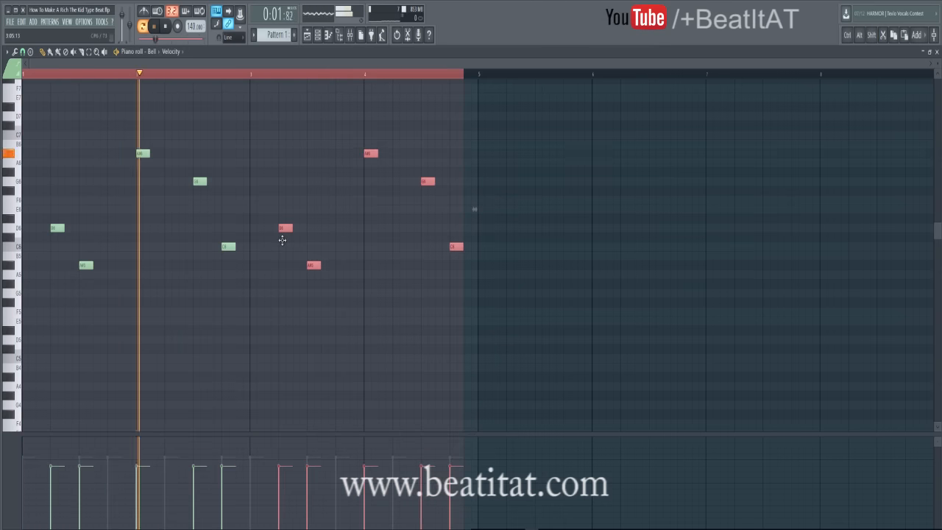
pyautogui.press('Escape')
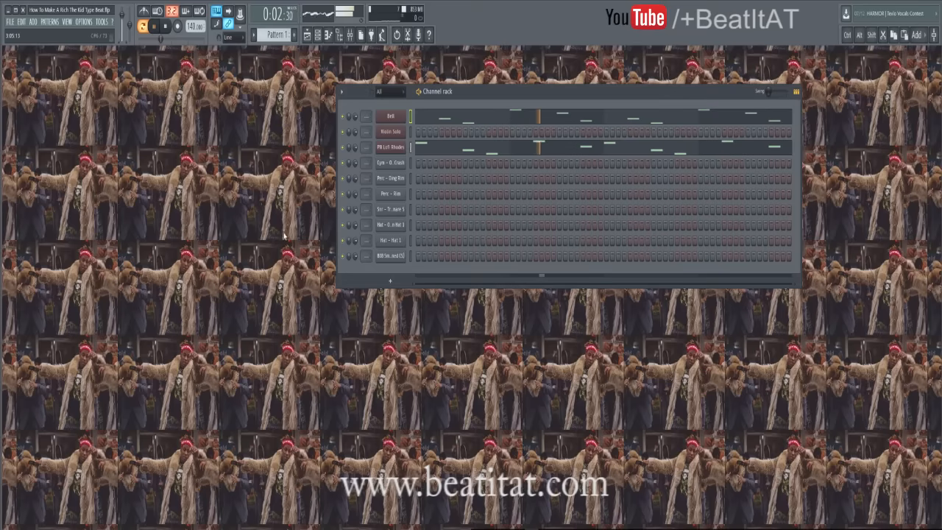
# Reopen the Bell piano roll, transpose all its notes up one octave and return to the channel rack.
pyautogui.rightClick(390, 116)
pyautogui.click(446, 103)
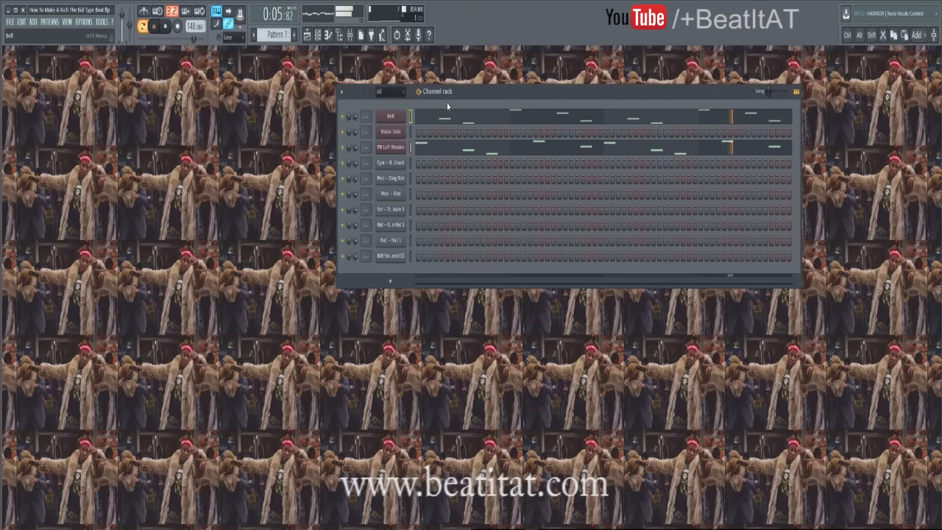
pyautogui.click(435, 119)
pyautogui.hotkey('ctrl', 'Up')
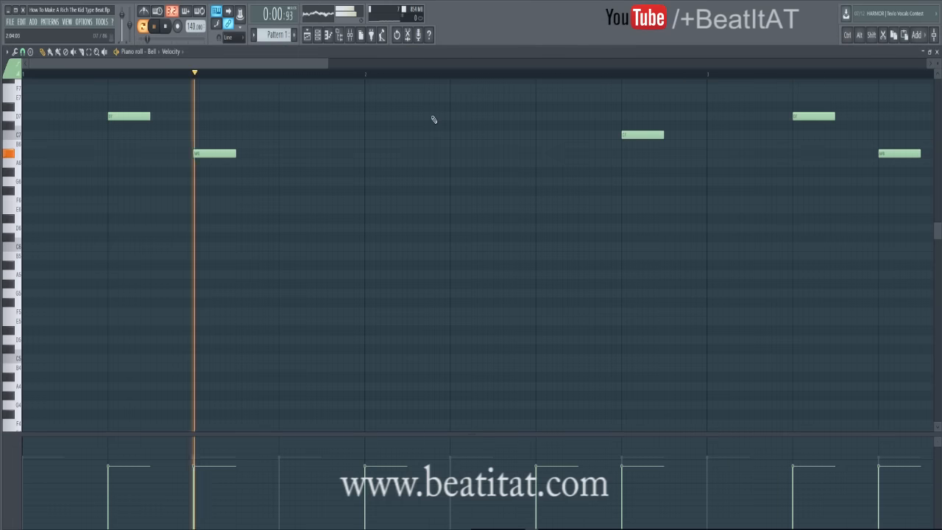
pyautogui.press('Escape')
# Route the Bell channel to a free mixer track and lower that track's volume slightly.
pyautogui.click(397, 120)
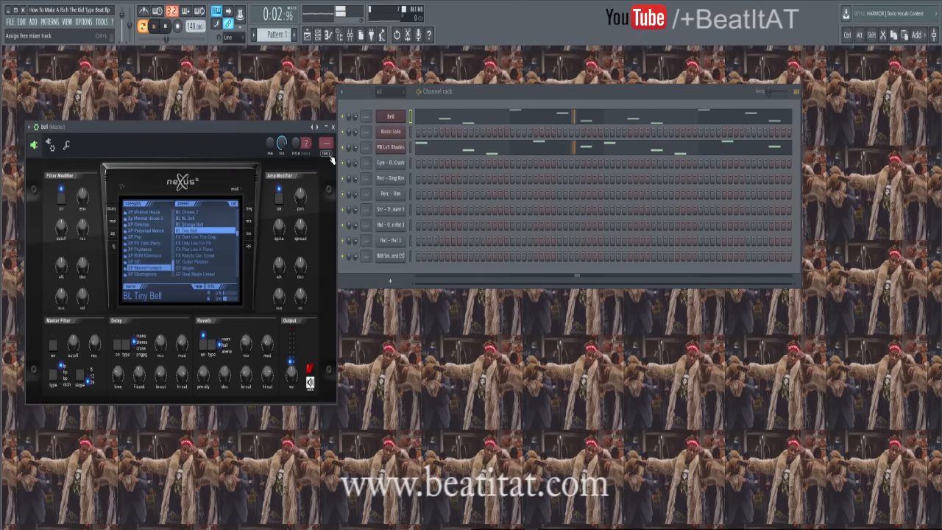
pyautogui.press('F9')
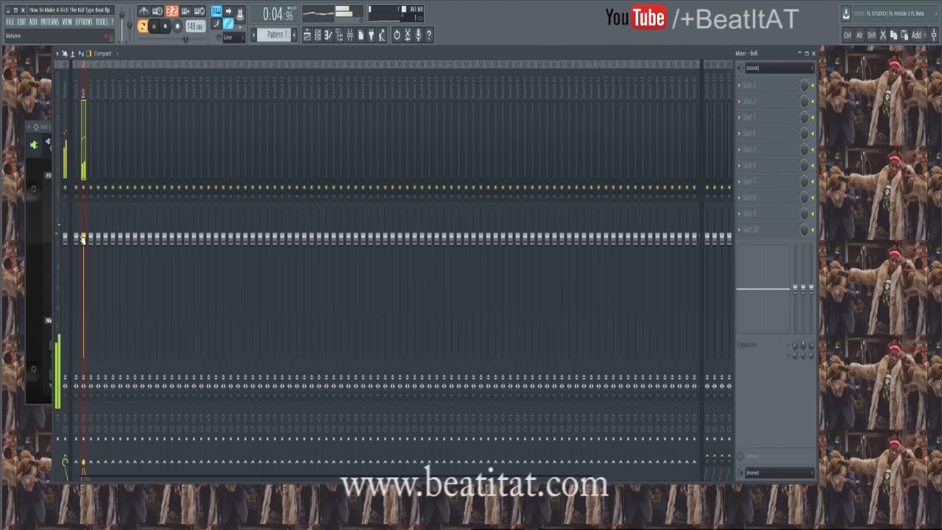
pyautogui.moveTo(83, 238); pyautogui.dragTo(85, 271)
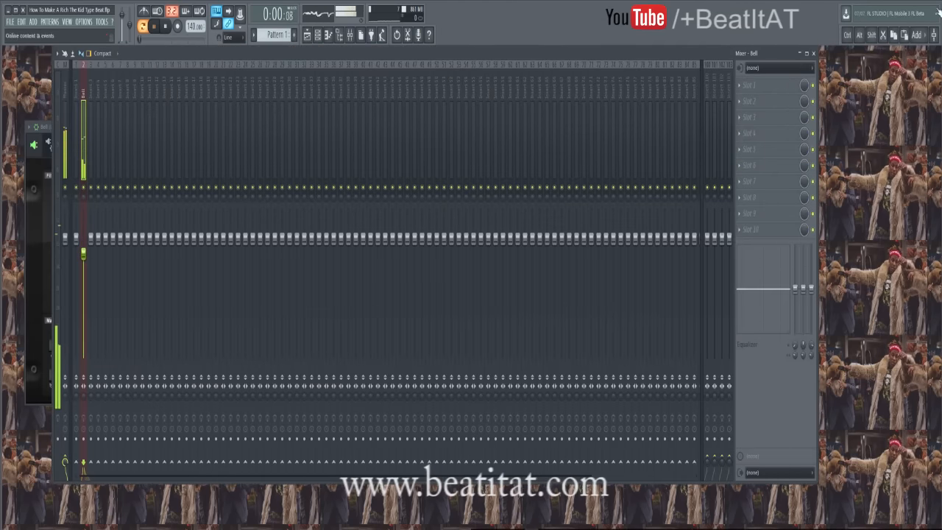
# Load Fruity Delay 2 in the first effect slot of the Bell mixer track and set its feedback mode to ping pong.
pyautogui.click(749, 85)
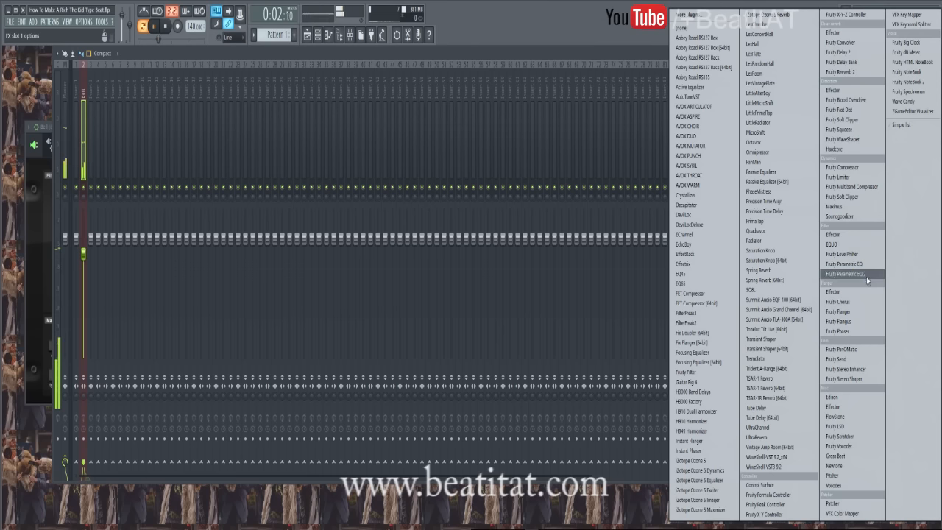
pyautogui.click(840, 52)
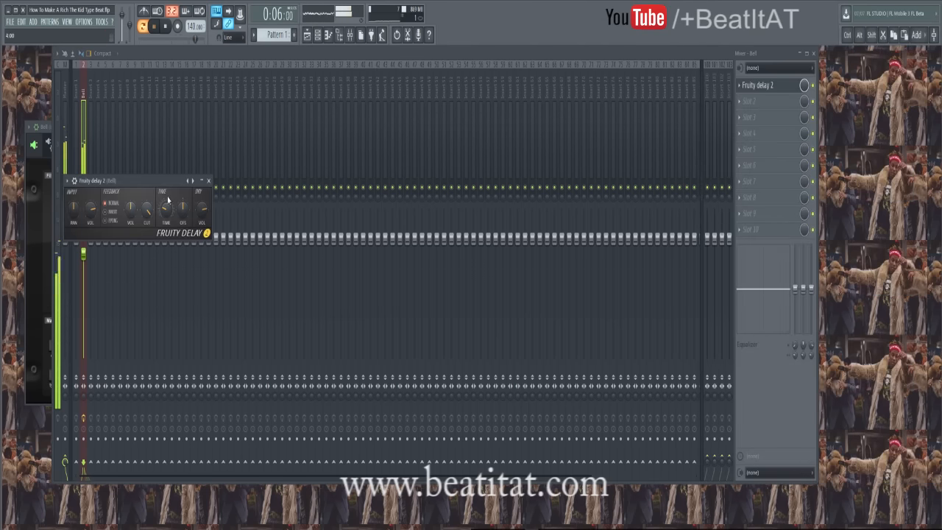
pyautogui.click(111, 221)
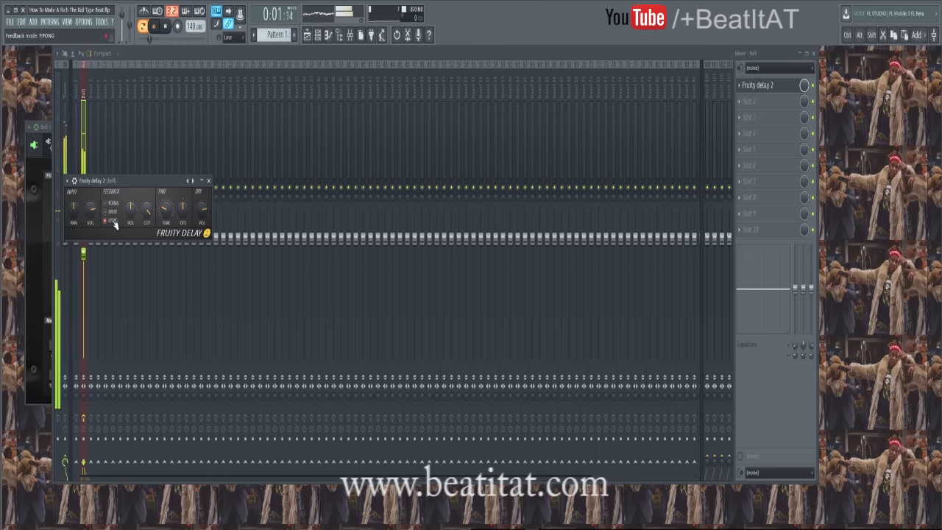
# Close Fruity Delay 2, lower the Bell mixer track's volume a little further and stop playback.
pyautogui.click(209, 182)
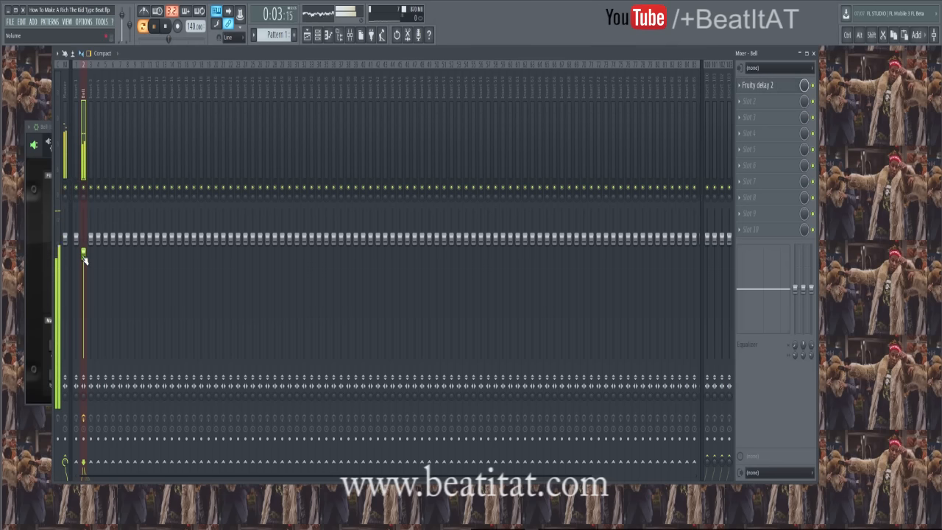
pyautogui.moveTo(84, 259); pyautogui.dragTo(84, 285)
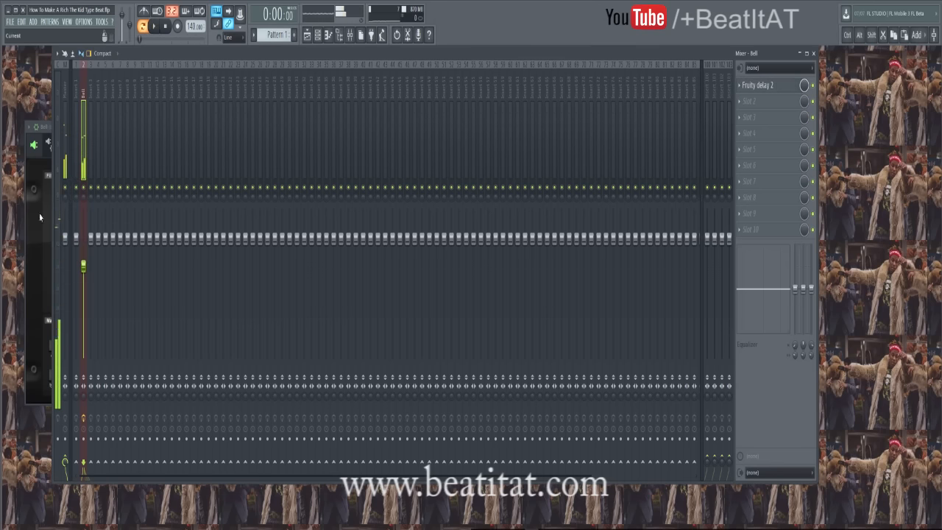
pyautogui.click(169, 29)
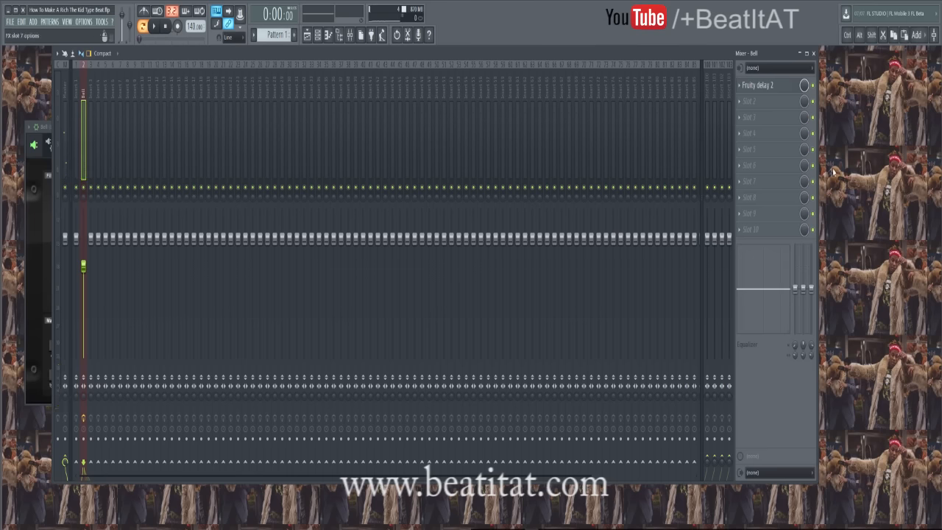
# Examine the Bell melody in its piano roll against the ghost notes of the Rhodes part lower down, then close it.
pyautogui.click(318, 34)
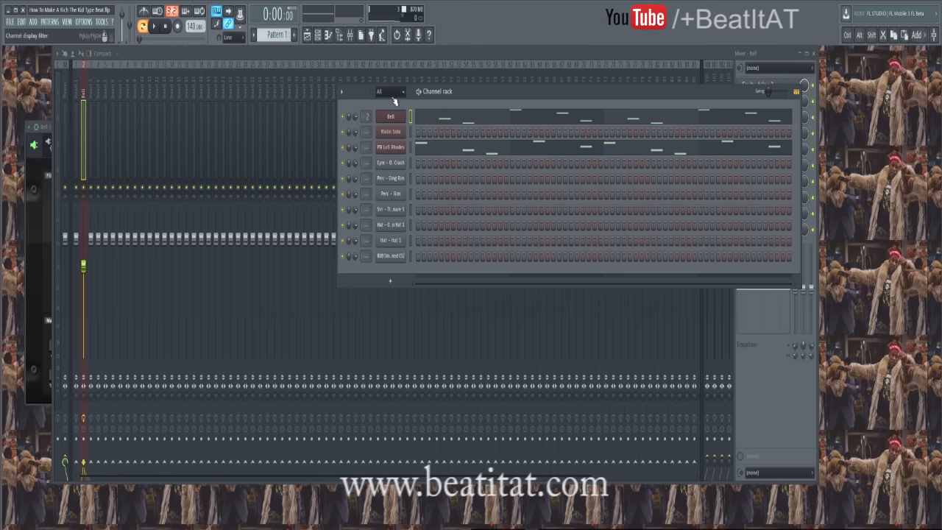
pyautogui.click(434, 121)
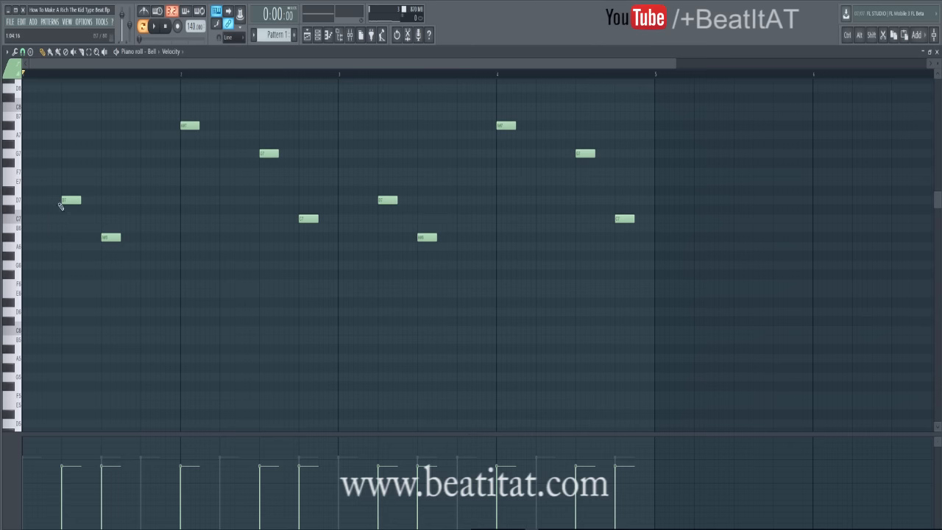
pyautogui.scroll(-5, 220, 230)
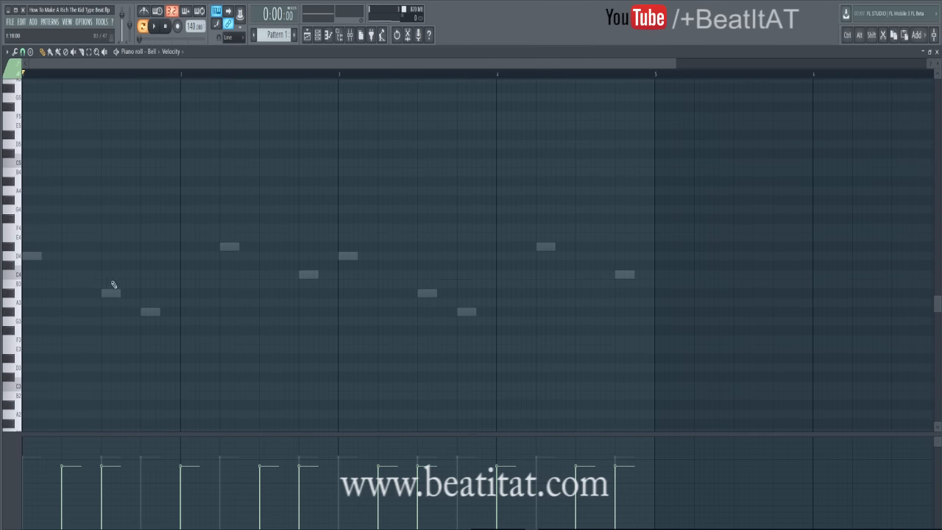
pyautogui.click(104, 293)
pyautogui.rightClick(114, 294)
pyautogui.scroll(5, 136, 162)
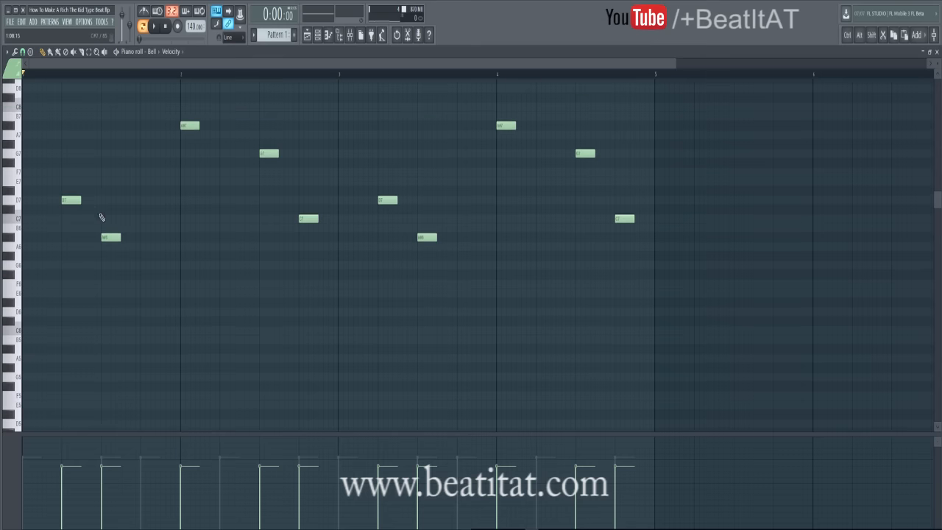
pyautogui.scroll(-5, 117, 265)
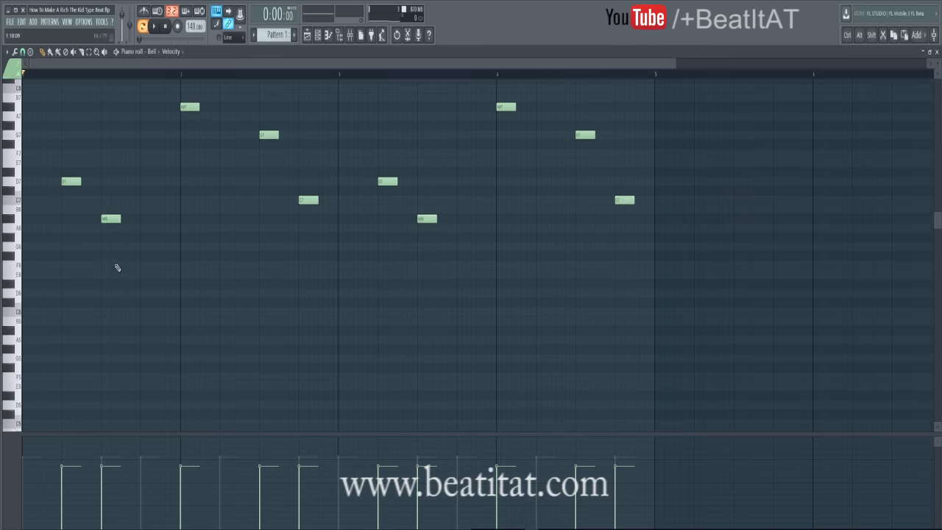
pyautogui.scroll(7, 51, 227)
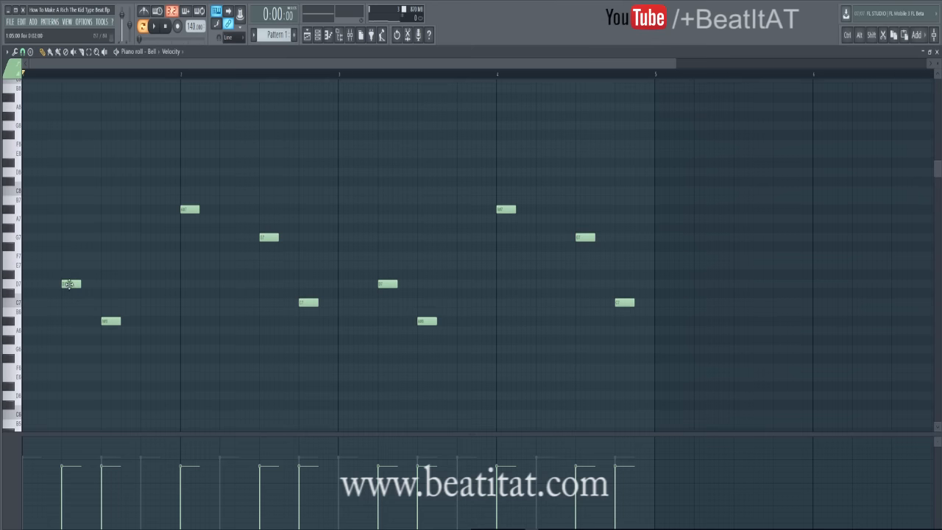
pyautogui.scroll(-4, 65, 354)
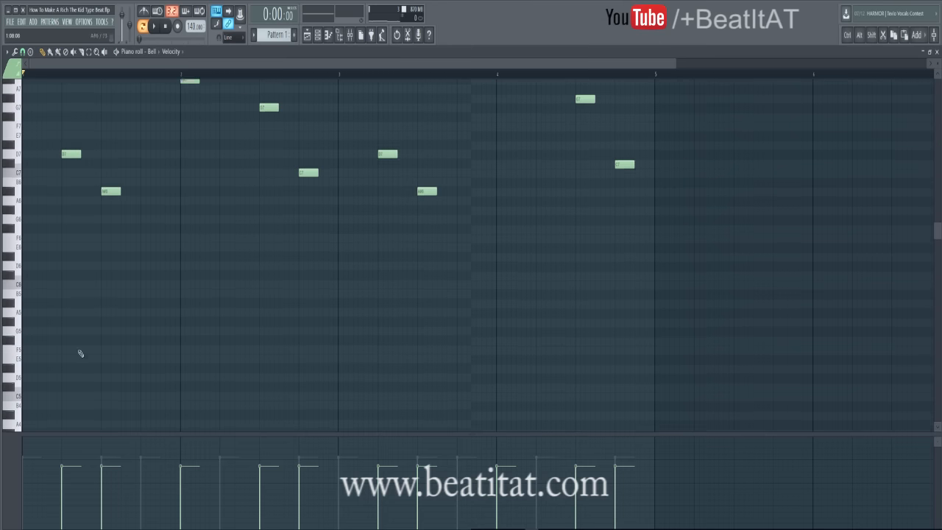
pyautogui.scroll(5, 161, 221)
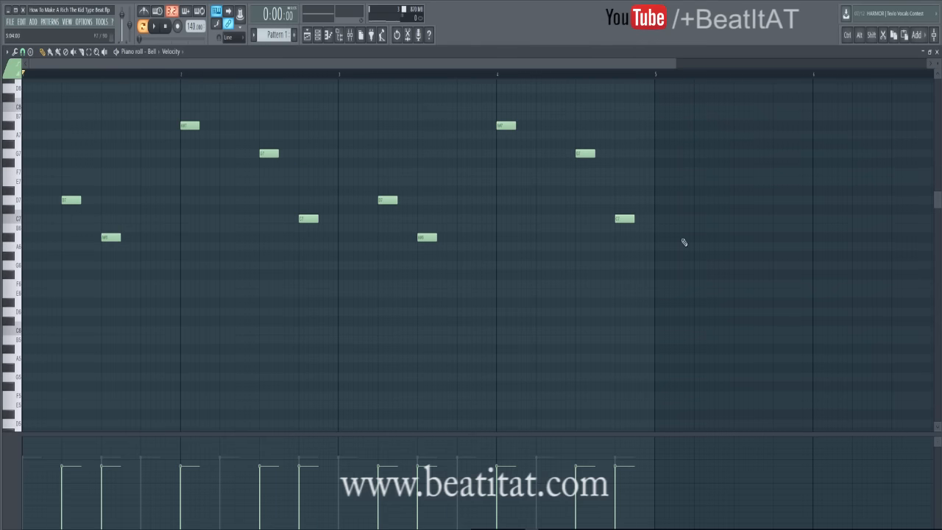
pyautogui.press('Escape')
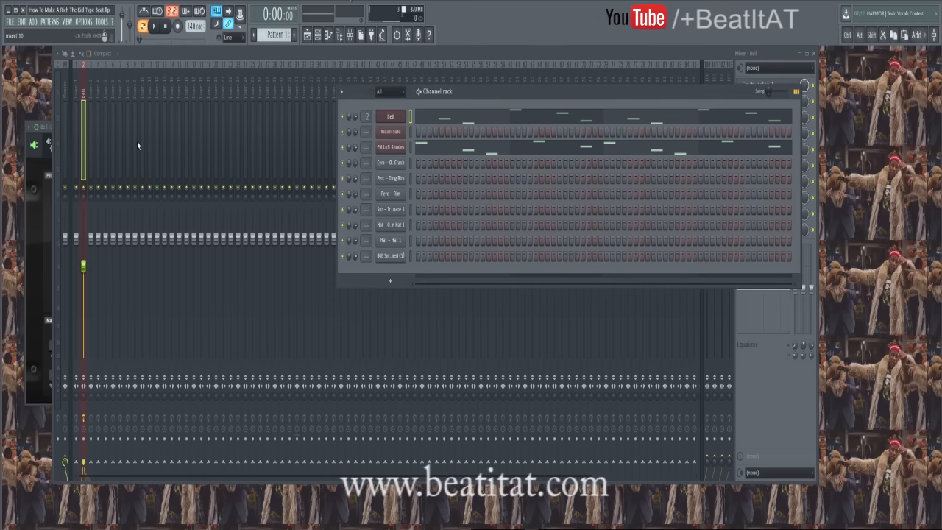
# Review the Bell channel's mixer track assignment and the effects available for the second slot of that track.
pyautogui.click(392, 118)
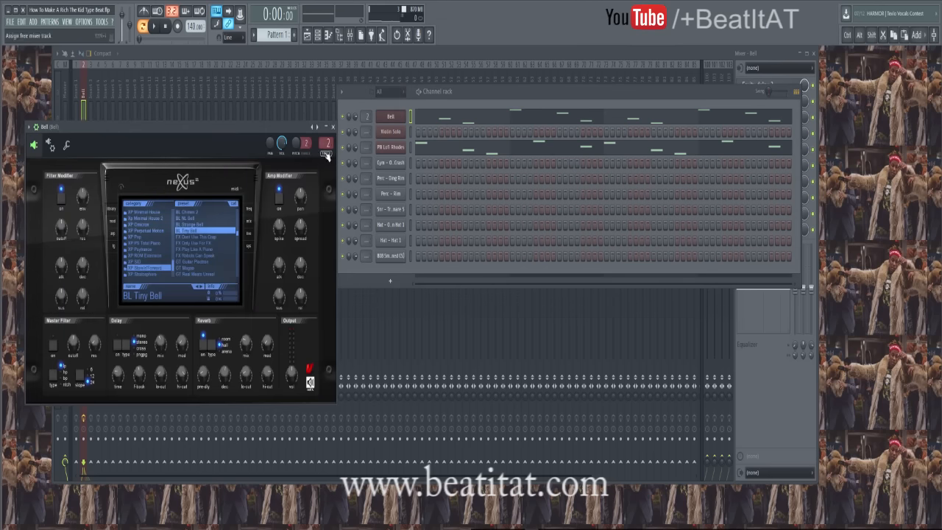
pyautogui.click(86, 89)
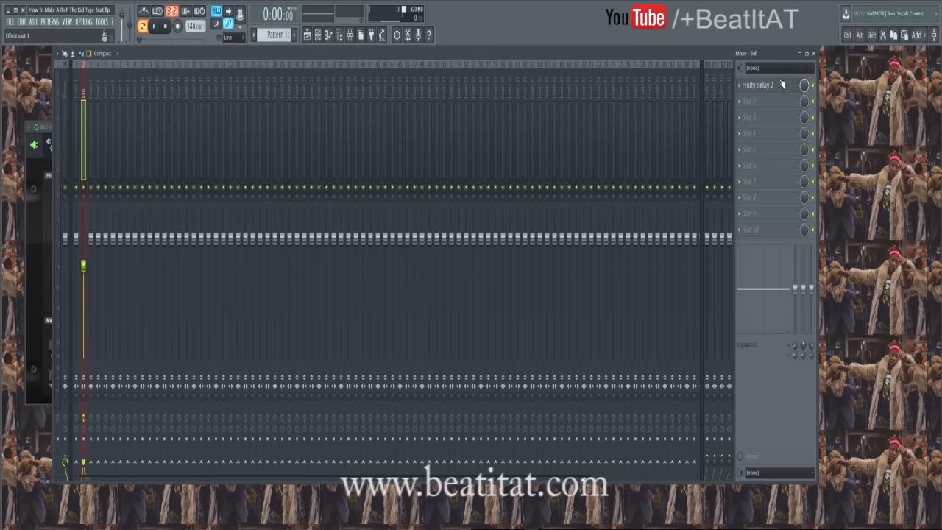
pyautogui.click(745, 101)
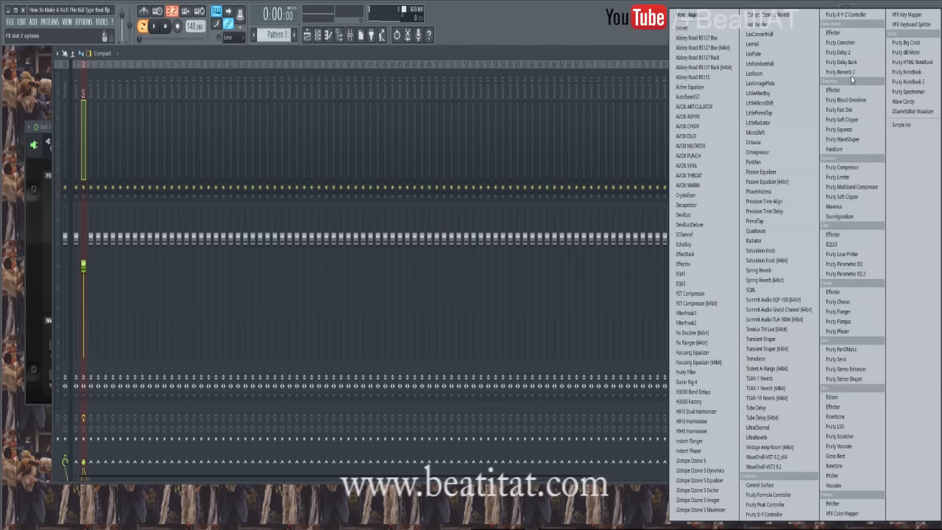
pyautogui.click(619, 59)
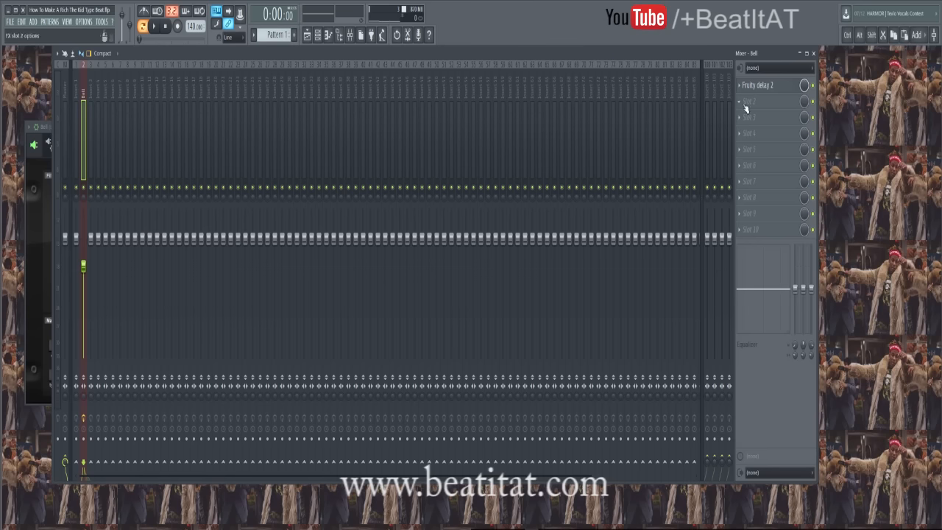
pyautogui.click(749, 103)
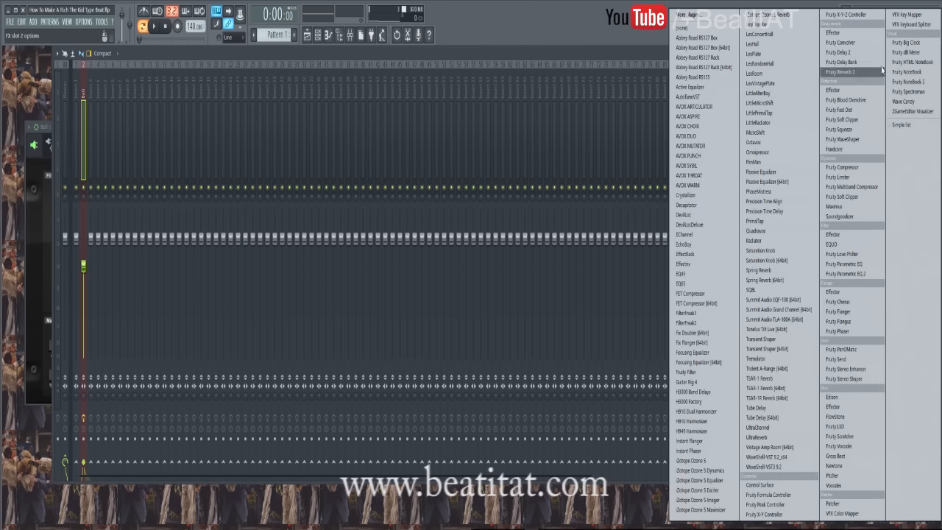
pyautogui.click(615, 60)
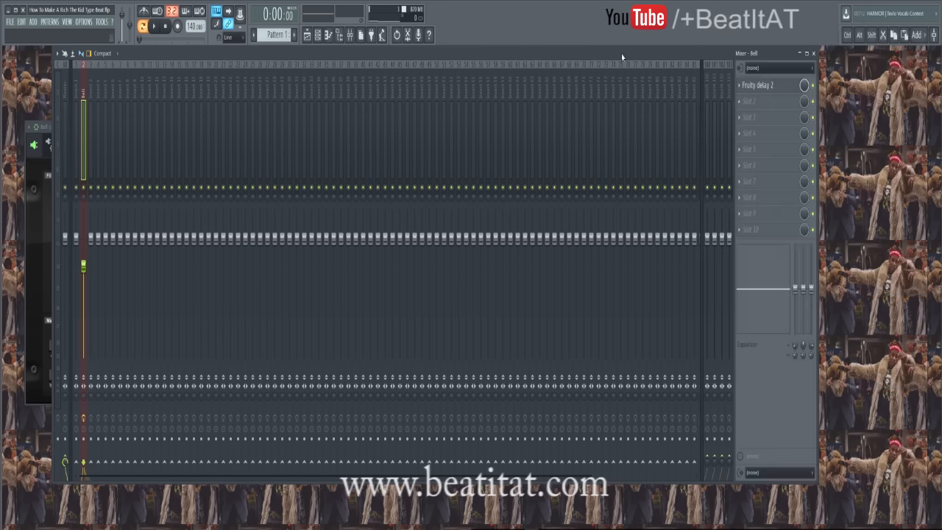
# Review the ping pong feedback mode and delay time of Fruity Delay 2 on the Bell track, then close the effect.
pyautogui.click(768, 87)
pyautogui.click(111, 227)
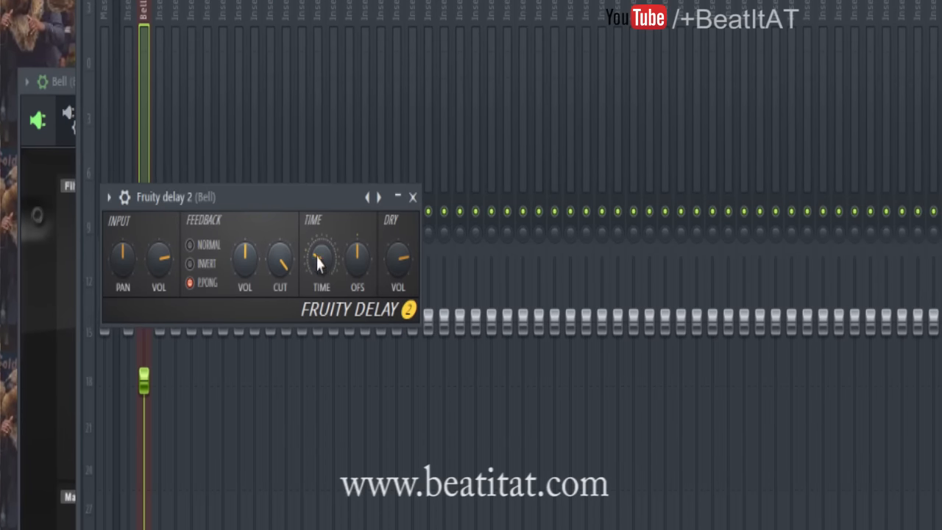
pyautogui.click(414, 197)
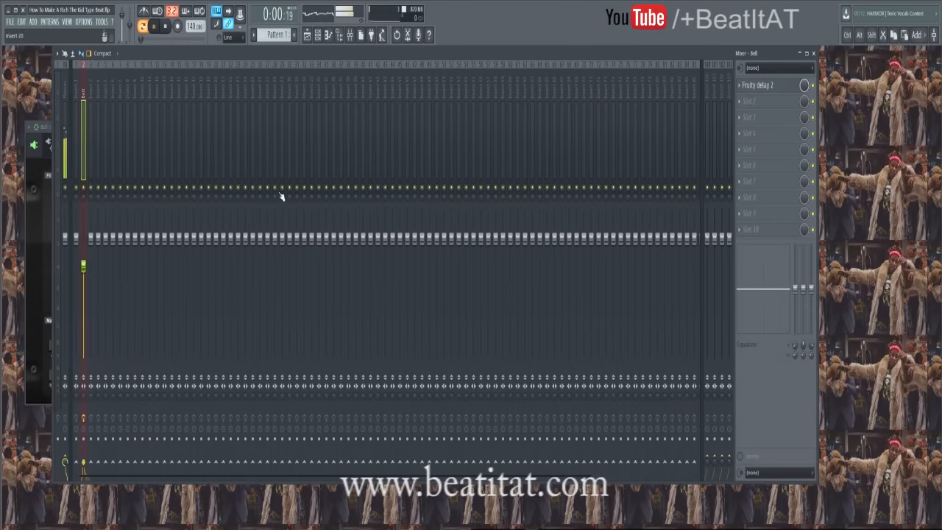
# Load Gross Beat in the Bell track's third effect slot and drop its time envelope one grid line for the second half of beat 2 and all of beat 4.
pyautogui.click(762, 117)
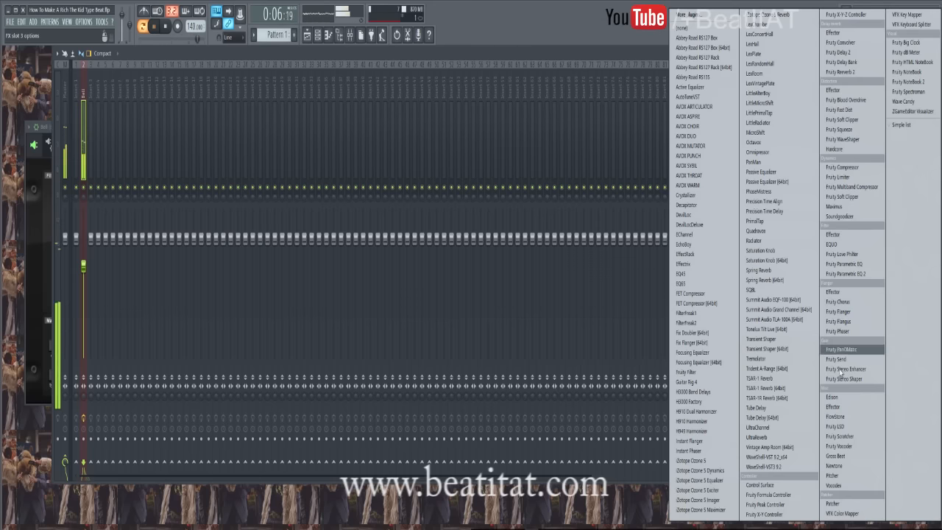
pyautogui.click(847, 458)
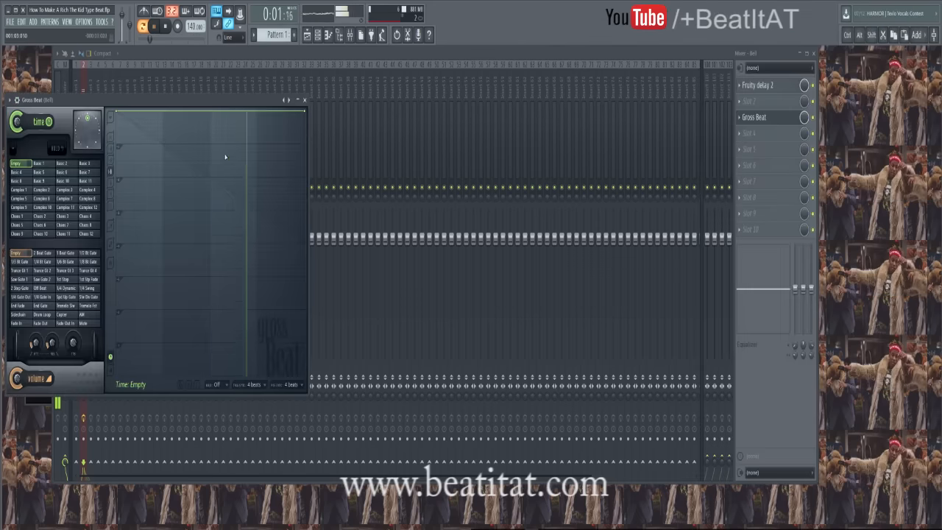
pyautogui.click(263, 145)
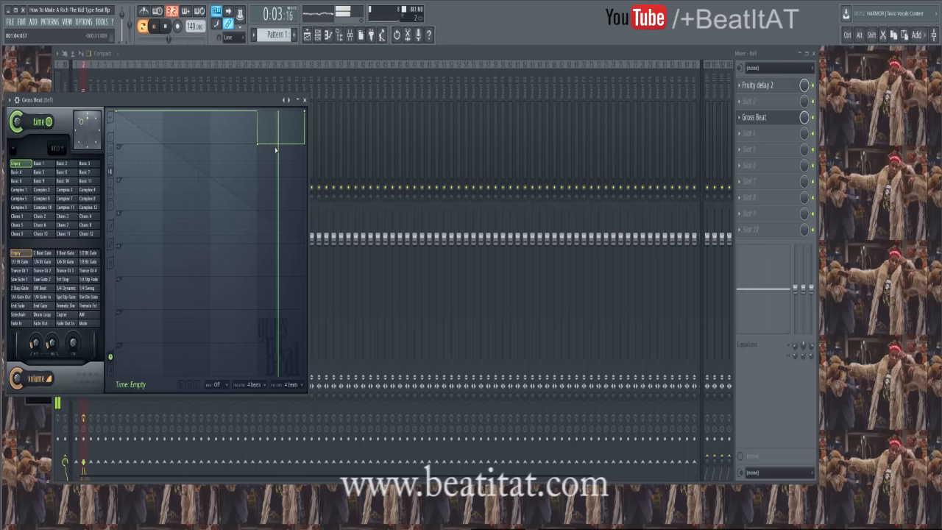
pyautogui.click(187, 145)
pyautogui.click(210, 112)
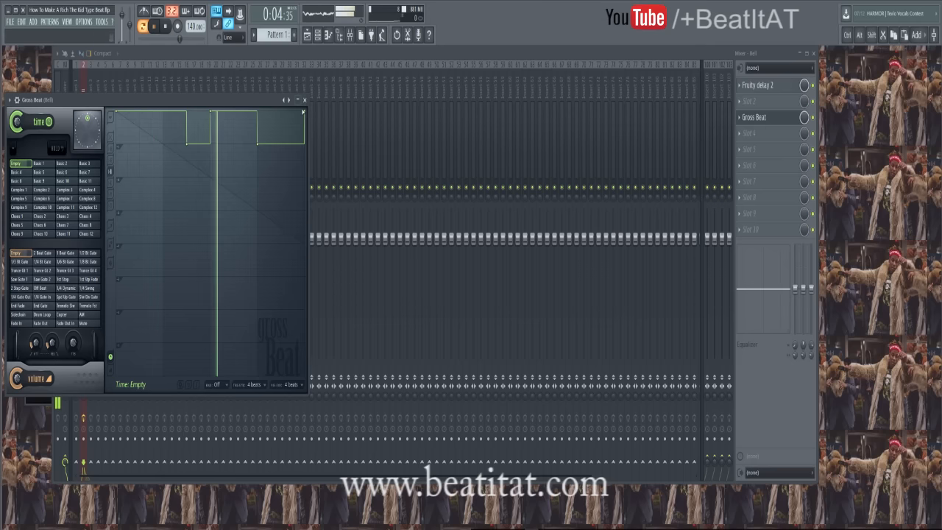
pyautogui.click(305, 100)
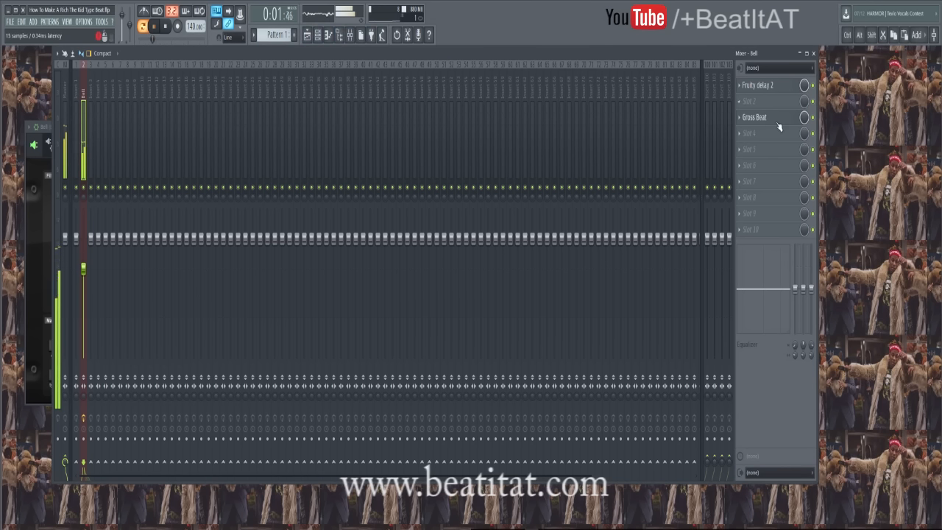
pyautogui.press('space')
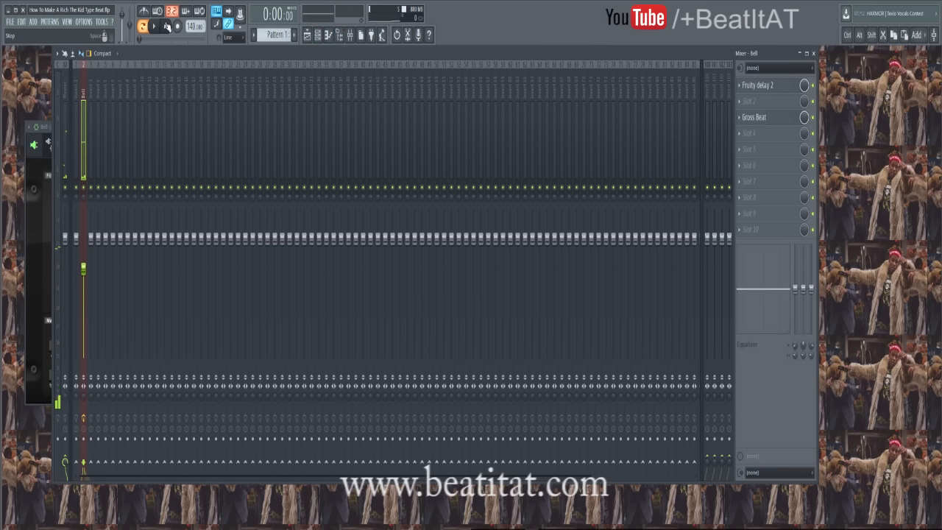
# Review the stepped time envelope in Gross Beat on the Bell track, then close the effect and the mixer.
pyautogui.click(754, 117)
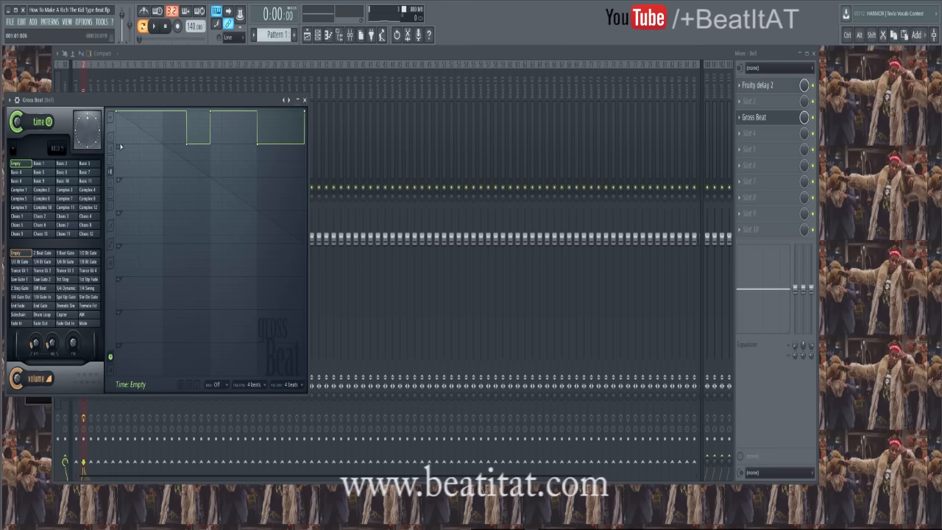
pyautogui.click(307, 101)
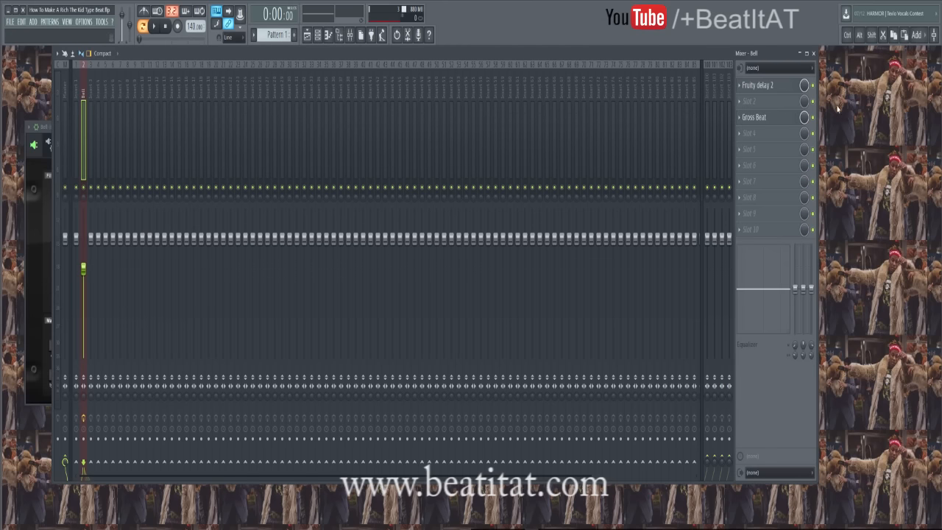
pyautogui.click(785, 123)
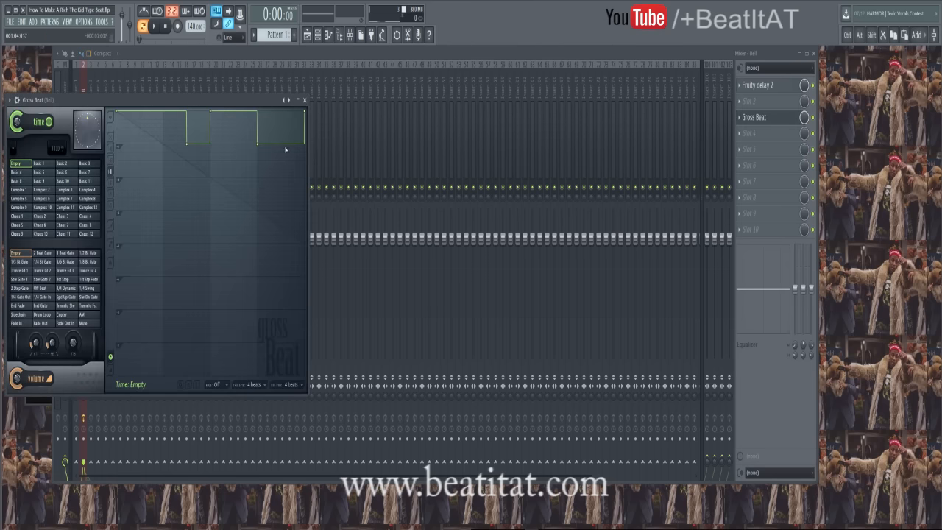
pyautogui.click(306, 101)
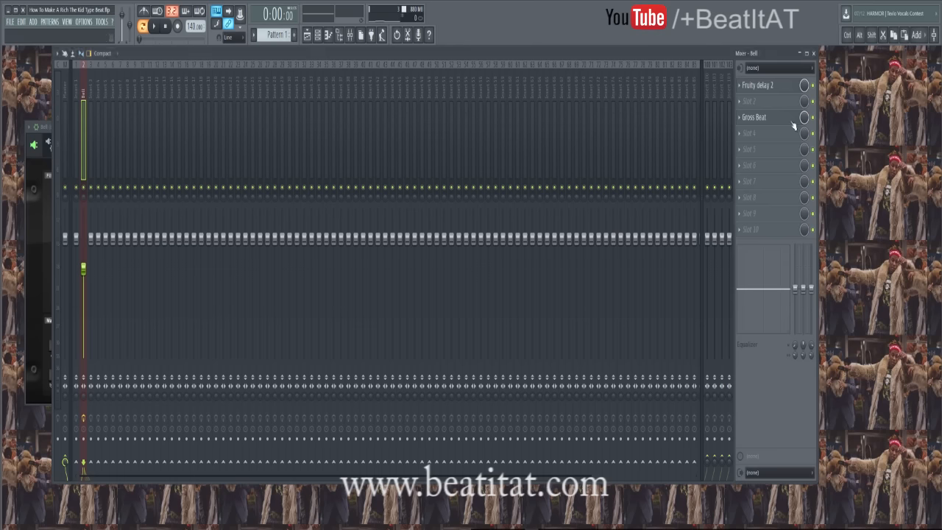
pyautogui.click(814, 54)
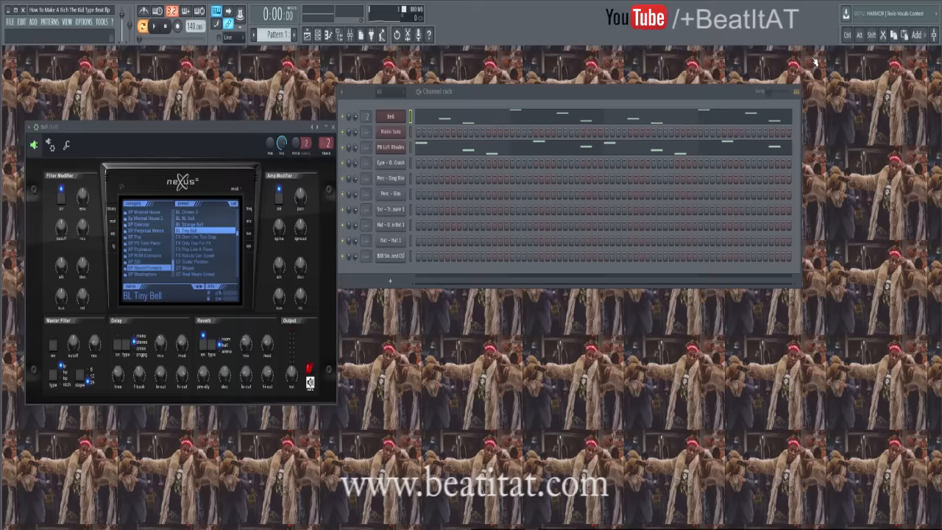
# Open the Violin Solo channel's piano roll from the channel rack.
pyautogui.rightClick(404, 134)
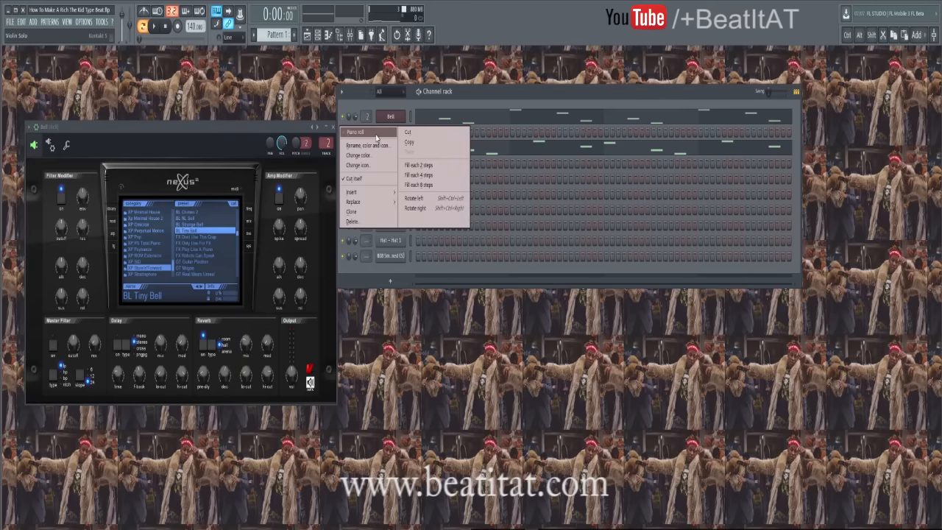
pyautogui.click(398, 109)
pyautogui.click(396, 133)
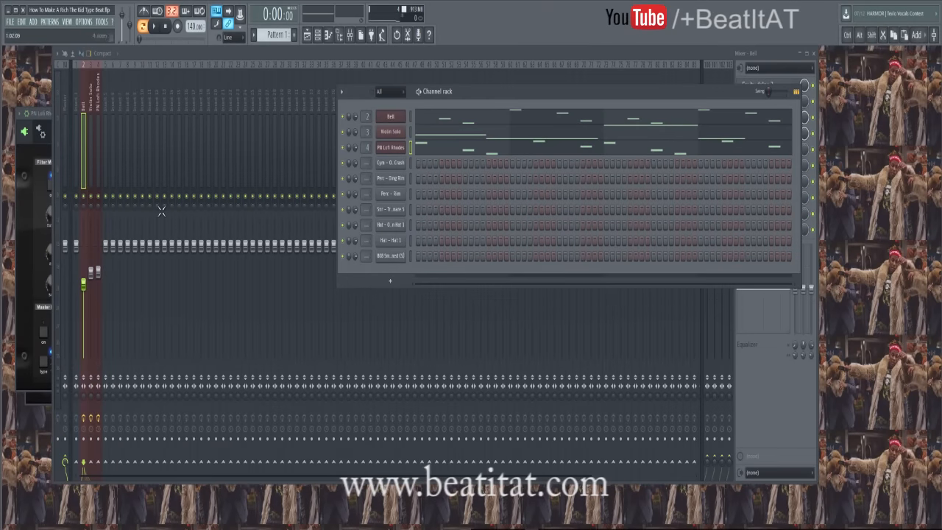
# Replace the Violin Solo channel's instrument with Nexus and move the plugin window fully into view.
pyautogui.click(424, 134)
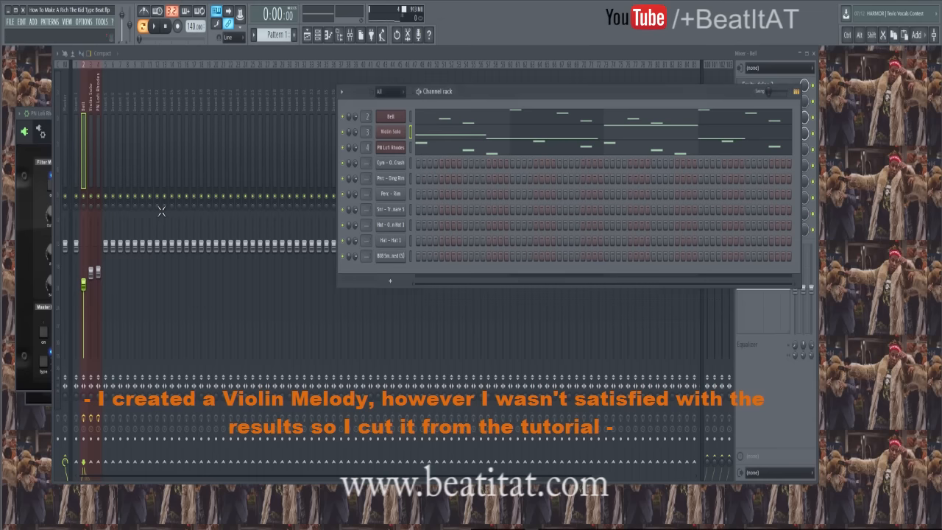
pyautogui.rightClick(390, 132)
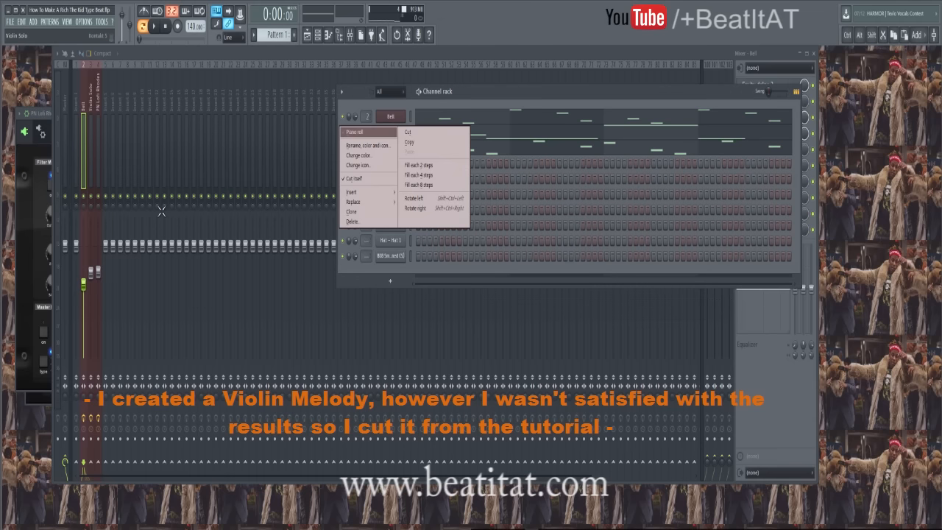
pyautogui.click(372, 202)
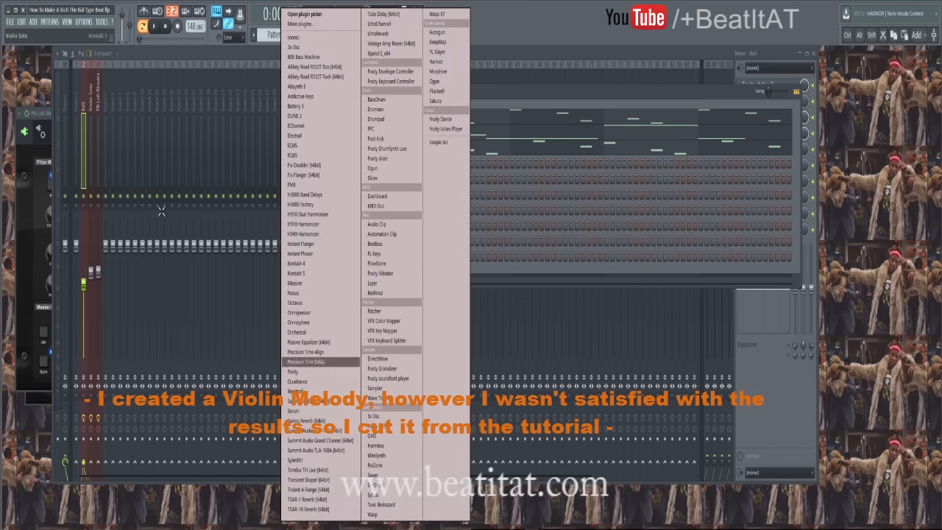
pyautogui.click(320, 293)
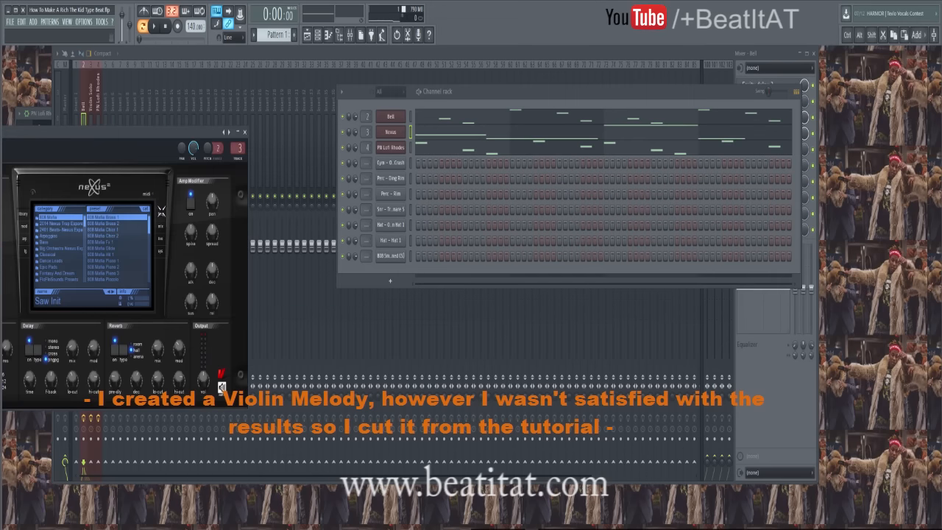
pyautogui.moveTo(118, 132); pyautogui.dragTo(253, 60)
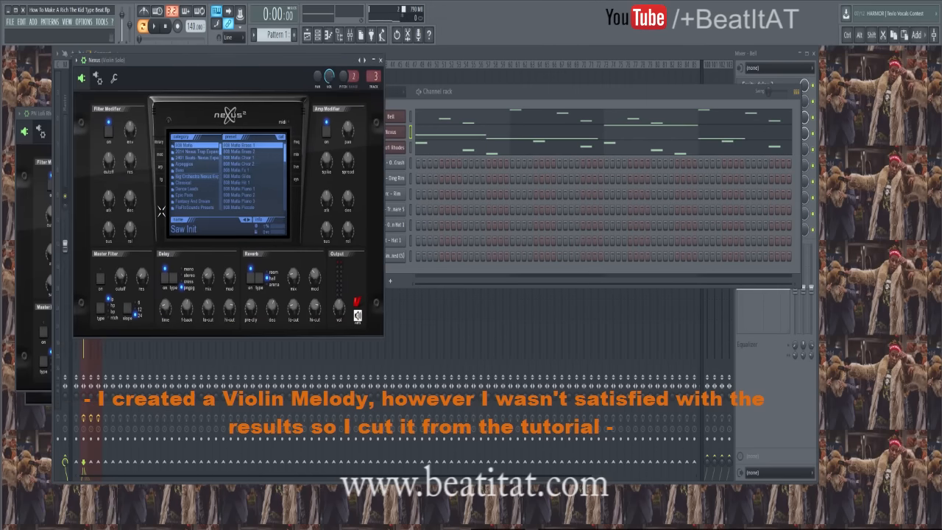
# Browse the Nexus categories and look through the orchestra and Classical presets for a violin sound.
pyautogui.scroll(-3, 195, 173)
pyautogui.scroll(-5, 195, 195)
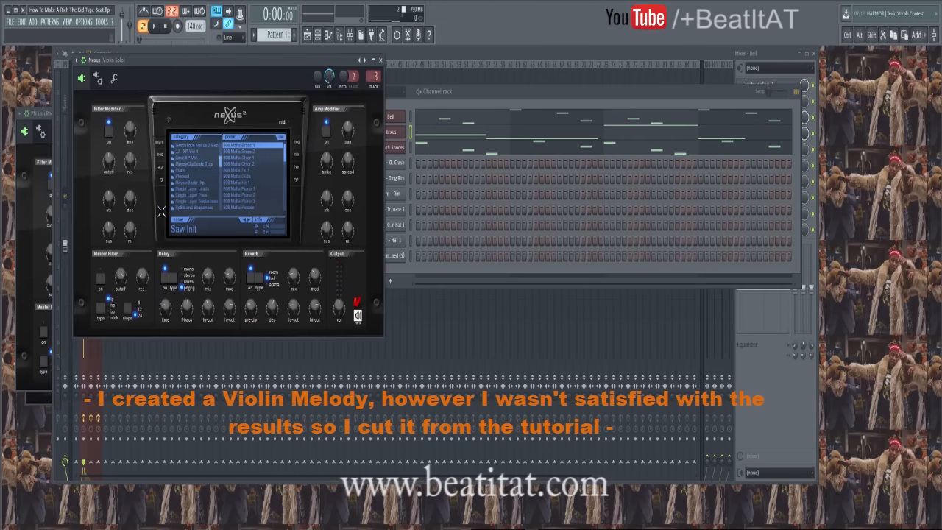
pyautogui.scroll(5, 195, 171)
pyautogui.scroll(5, 195, 176)
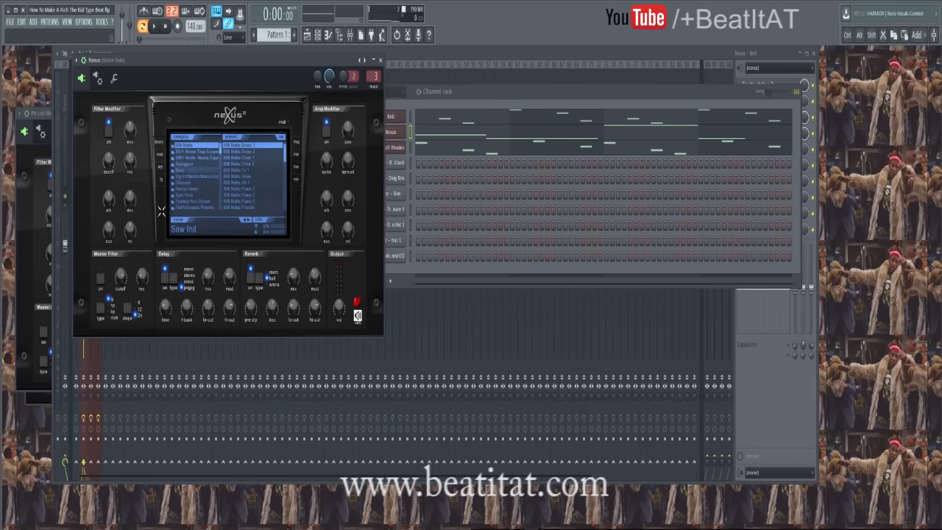
pyautogui.click(196, 177)
pyautogui.scroll(-6, 253, 177)
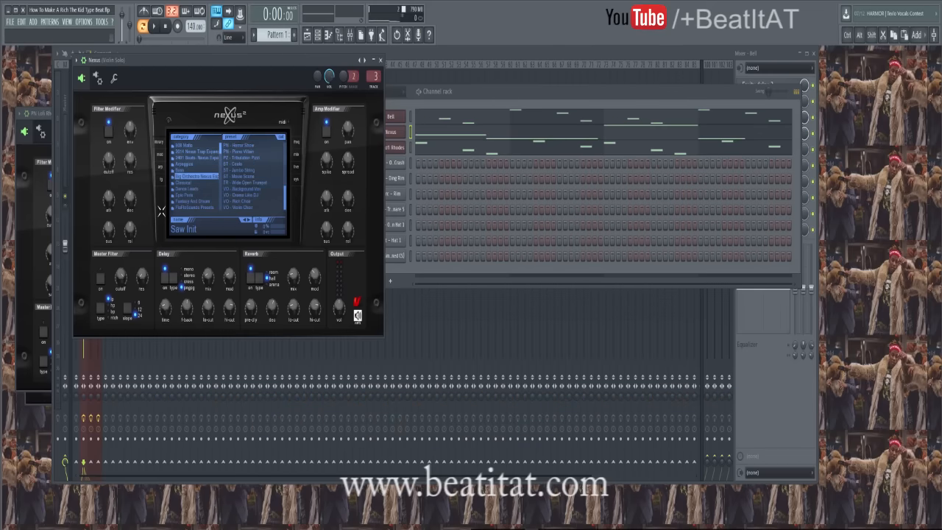
pyautogui.scroll(-1, 196, 177)
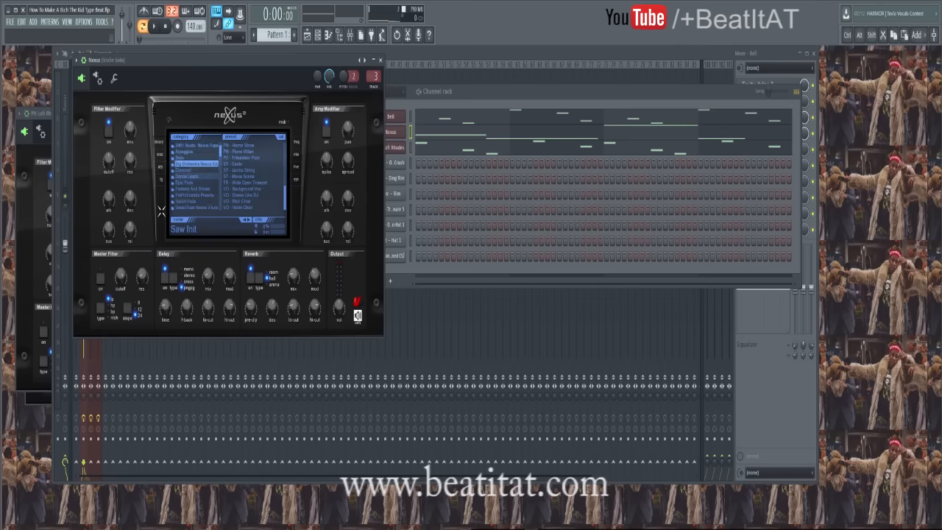
pyautogui.click(194, 170)
pyautogui.scroll(-6, 246, 200)
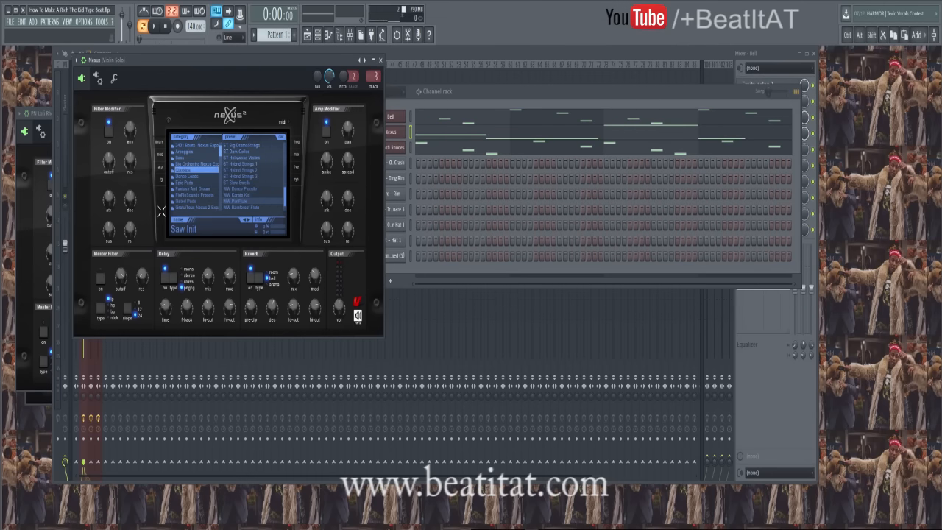
pyautogui.scroll(1, 254, 177)
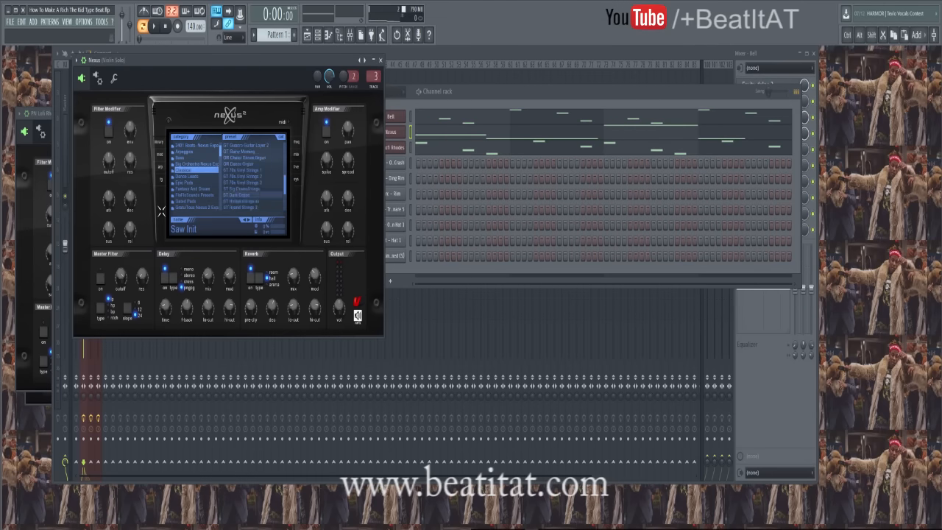
pyautogui.scroll(5, 254, 177)
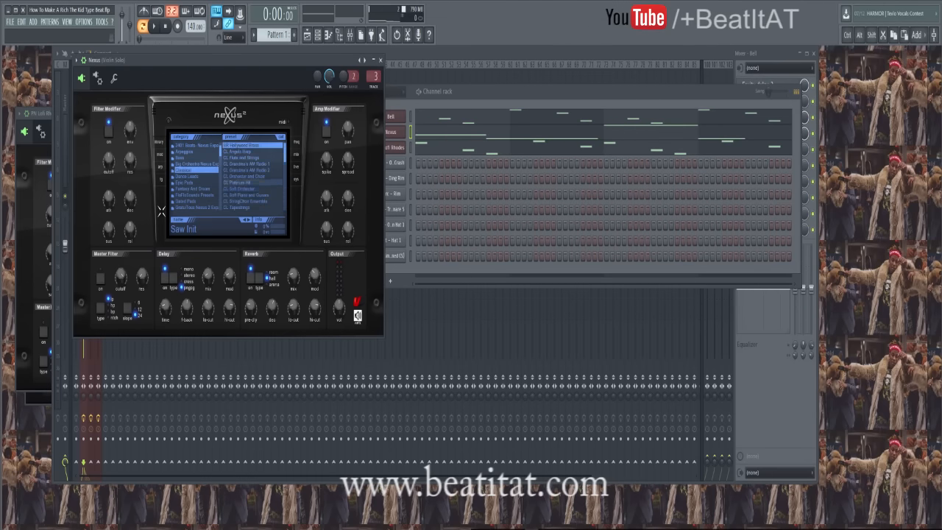
pyautogui.scroll(1, 195, 177)
# Load the Violin Solo 1 preset from the 808 Mafia category in Nexus and start playback.
pyautogui.click(193, 145)
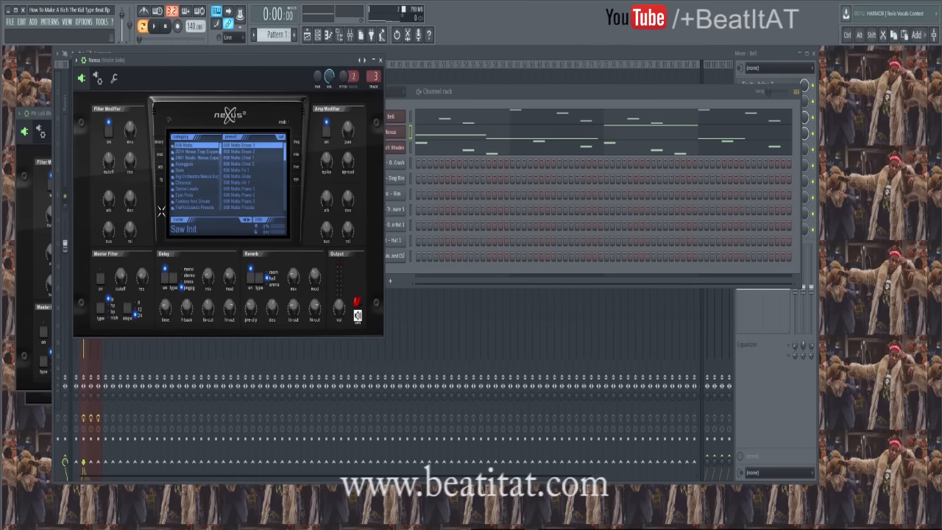
pyautogui.scroll(-3, 254, 177)
pyautogui.scroll(-10, 254, 177)
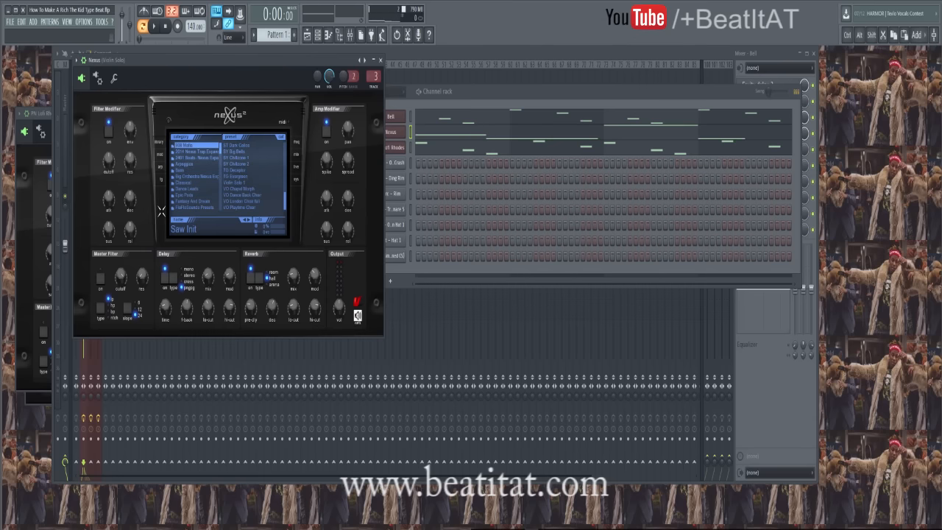
pyautogui.click(250, 183)
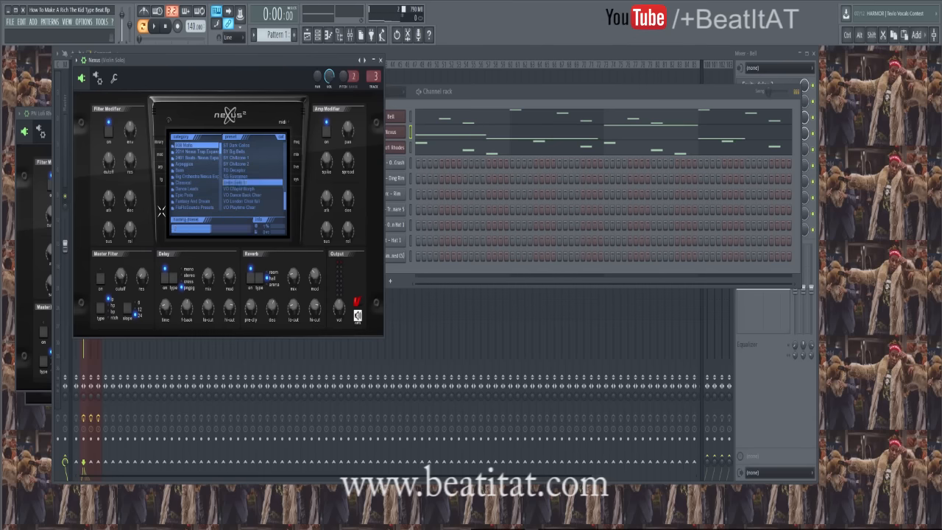
pyautogui.press('space')
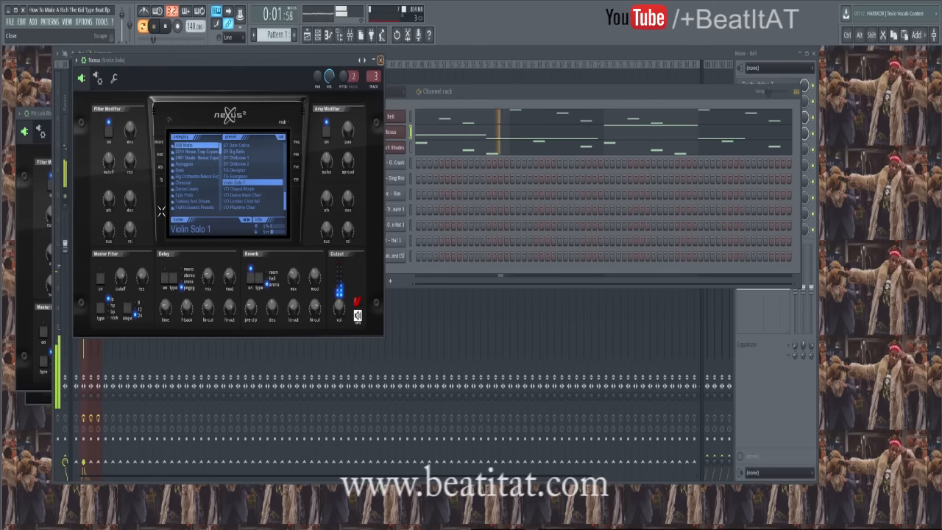
# Close Nexus and rename its channel as Violin.
pyautogui.click(381, 60)
pyautogui.rightClick(390, 131)
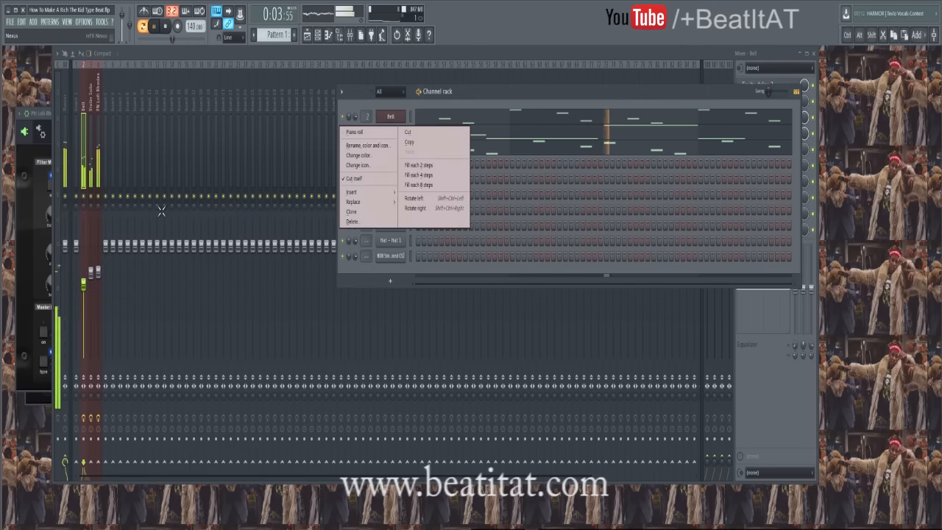
pyautogui.click(367, 145)
pyautogui.write('Violin')
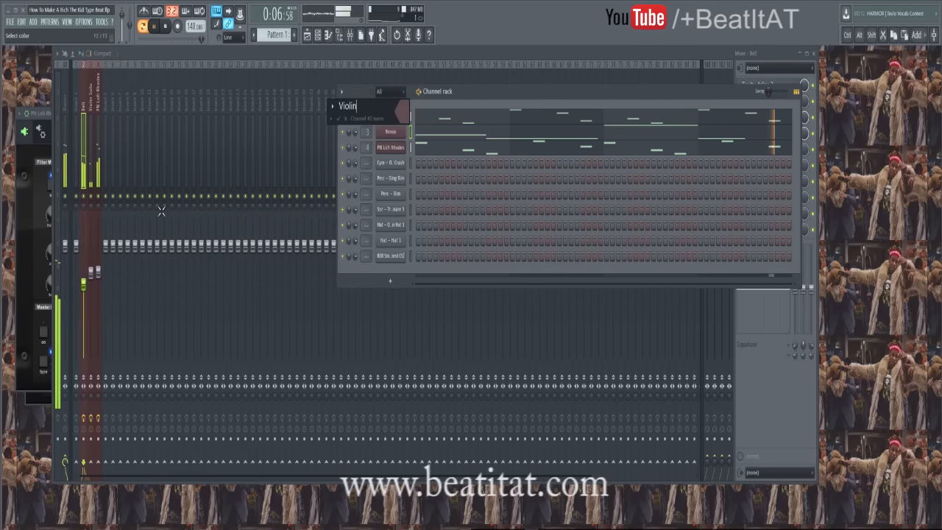
pyautogui.press('Return')
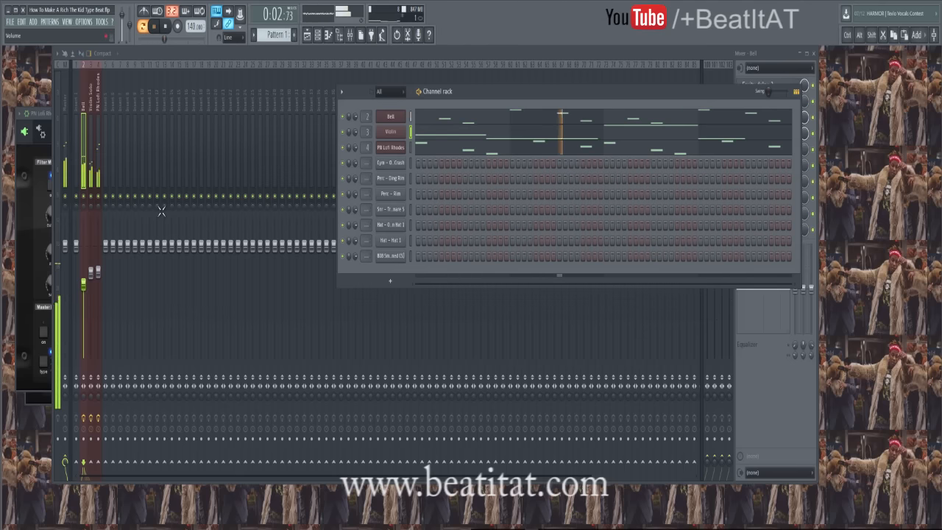
# Lower the Violin Solo mixer track's volume to about 60%, bring back the channel rack and stop playback.
pyautogui.moveTo(90, 272); pyautogui.dragTo(90, 281)
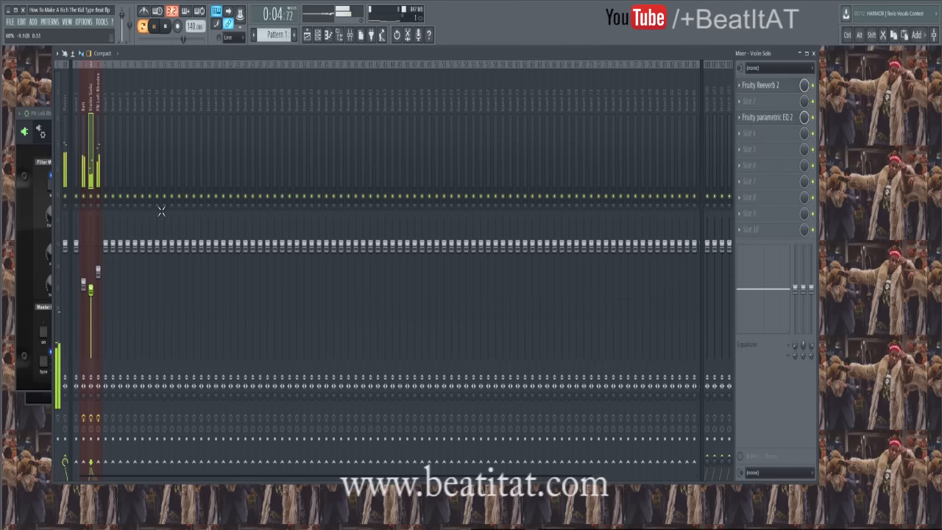
pyautogui.press('F6')
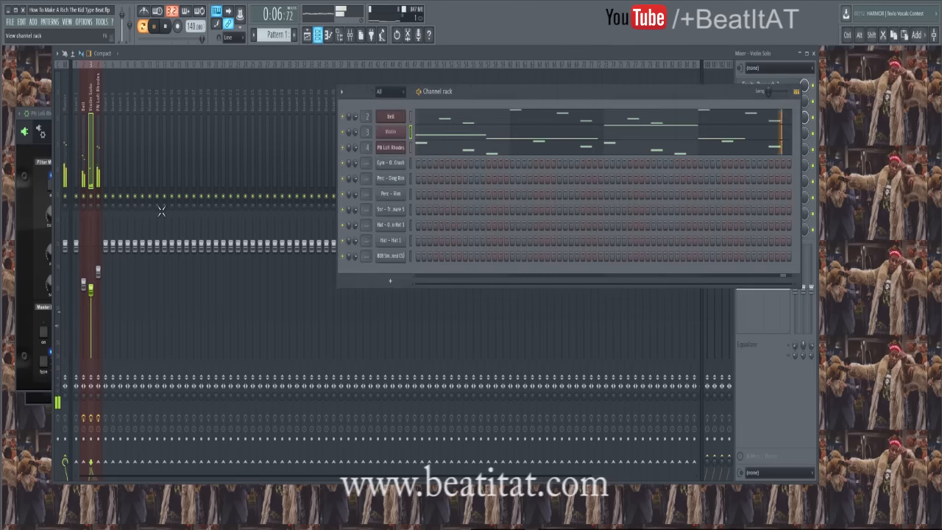
pyautogui.press('space')
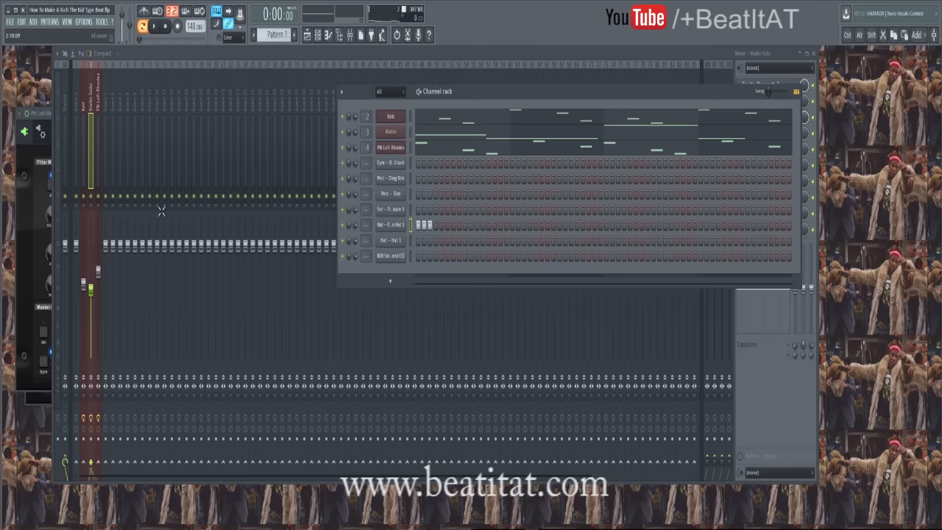
# Move the channel rack aside and place Trap Snare 5 hits on steps 9, 25, 41 and 57, auditioning the pattern.
pyautogui.moveTo(553, 91); pyautogui.dragTo(651, 106)
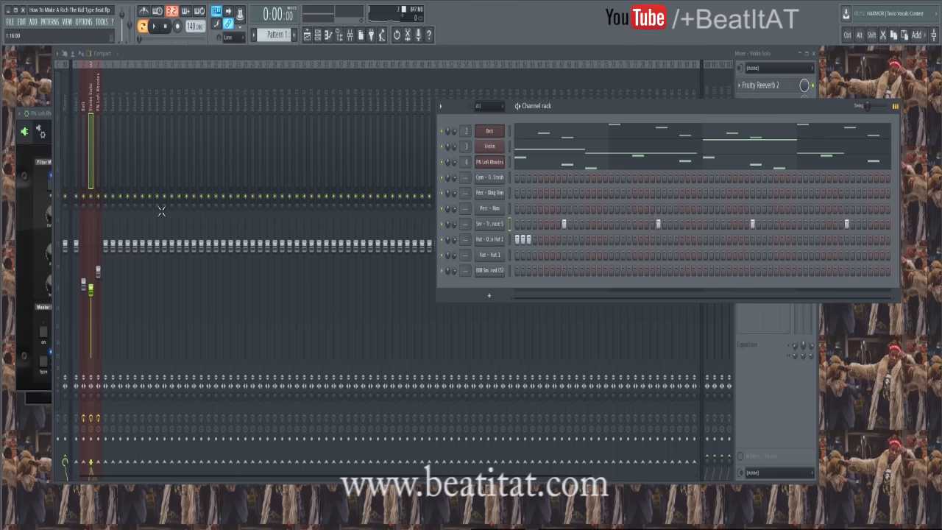
pyautogui.press('space')
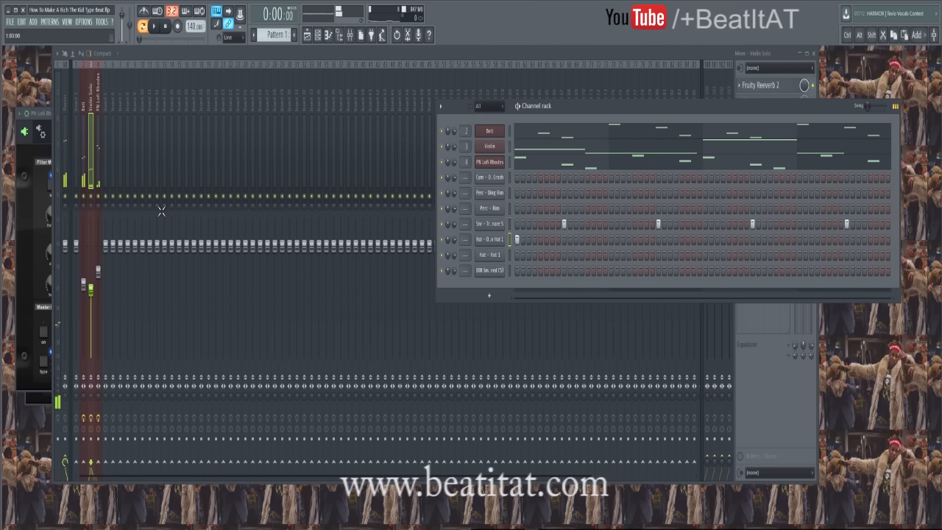
pyautogui.press('space')
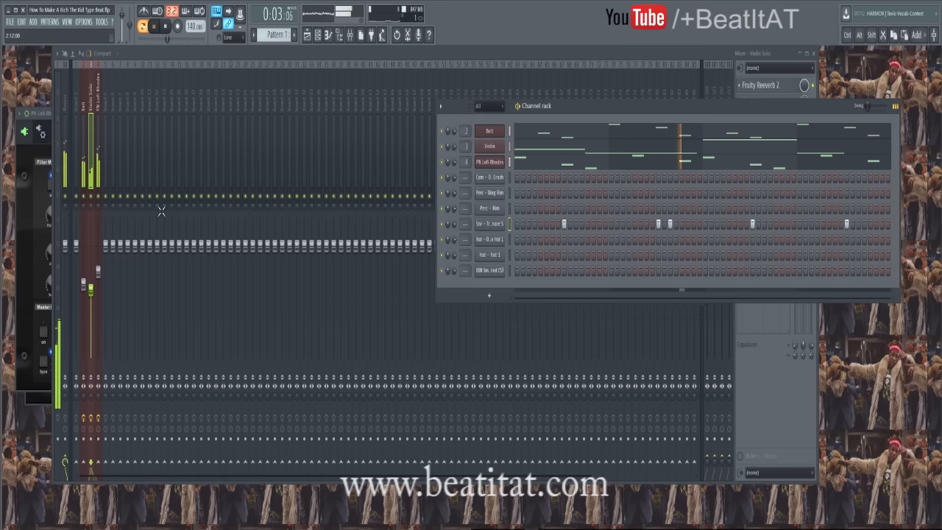
pyautogui.press('space')
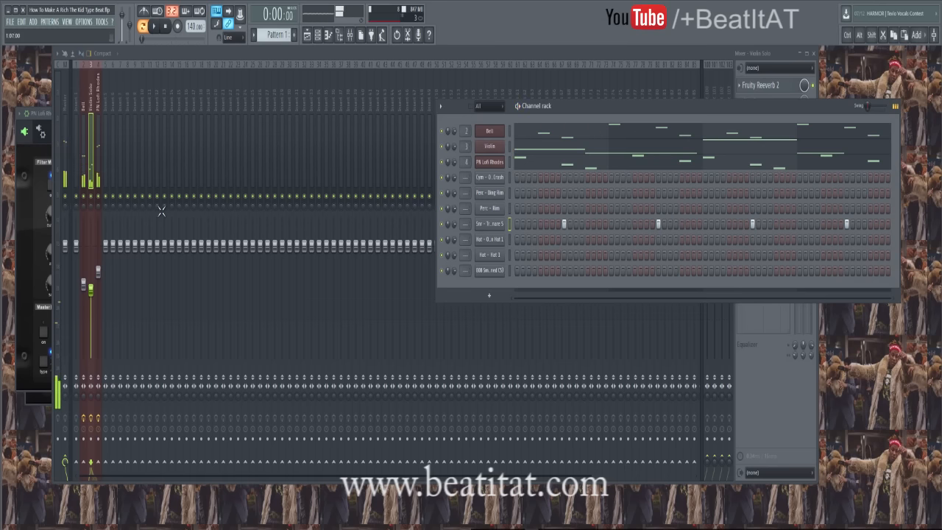
# In Trap Snare 5's piano roll, add C5 notes on steps 11 and 12 of bar 2 with successively lower velocities.
pyautogui.rightClick(504, 220)
pyautogui.click(520, 223)
pyautogui.scroll(-5, 161, 212)
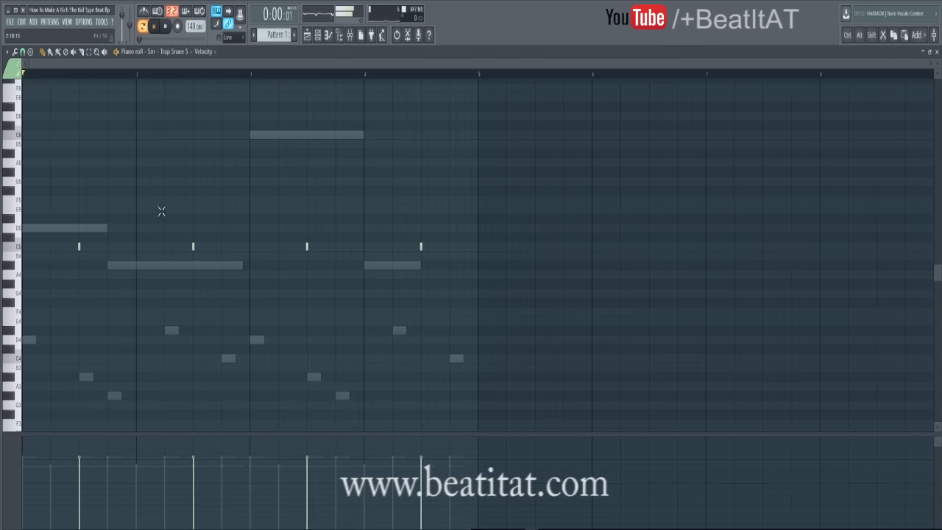
pyautogui.press('space')
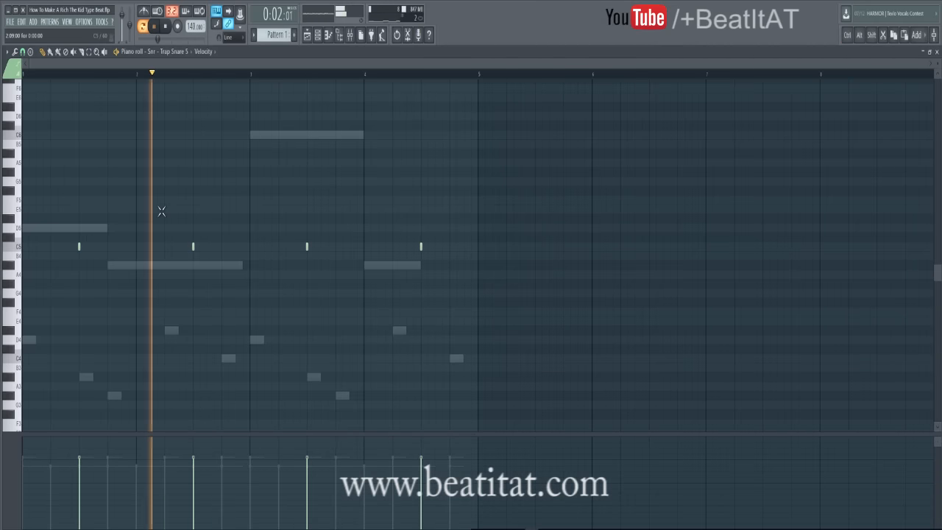
pyautogui.click(211, 247)
pyautogui.press('space')
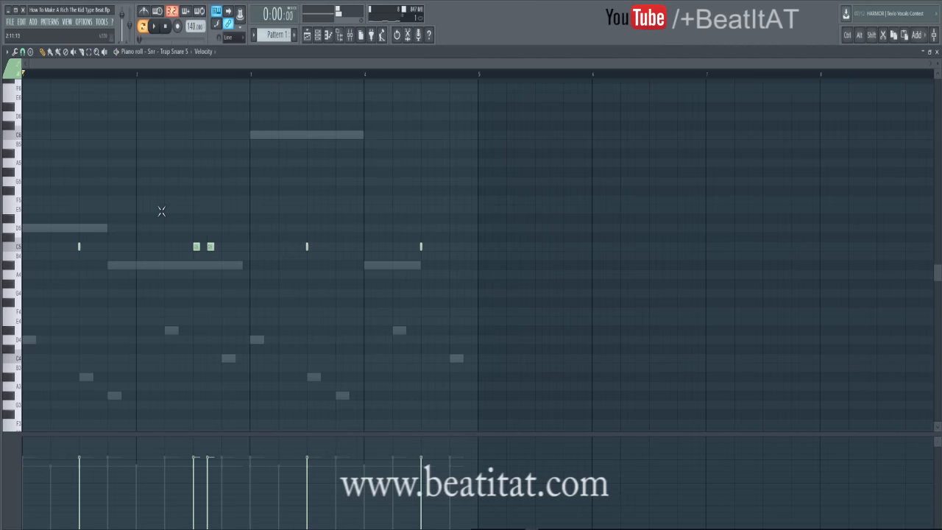
pyautogui.press('space')
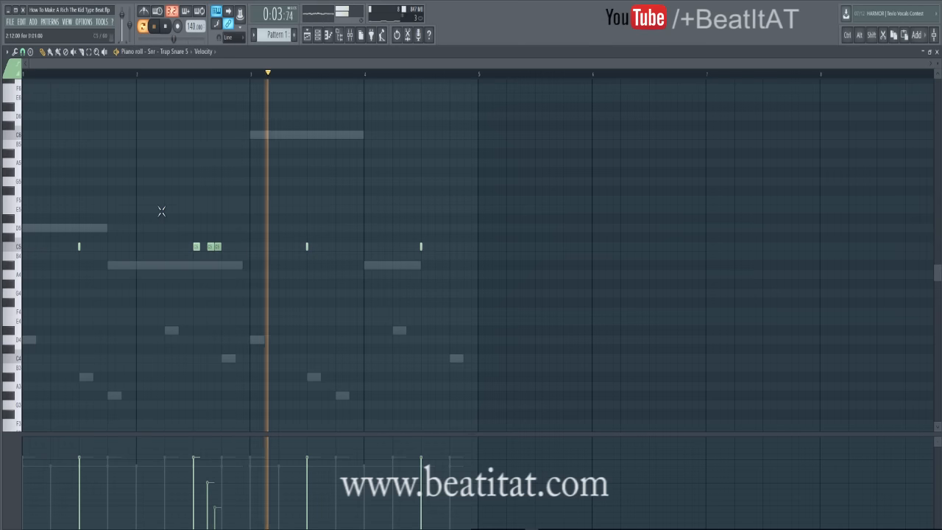
# Add C5 snare notes on step 15 of bar 2 and steps 12 and 15 of bar 4, then close the piano roll.
pyautogui.click(239, 247)
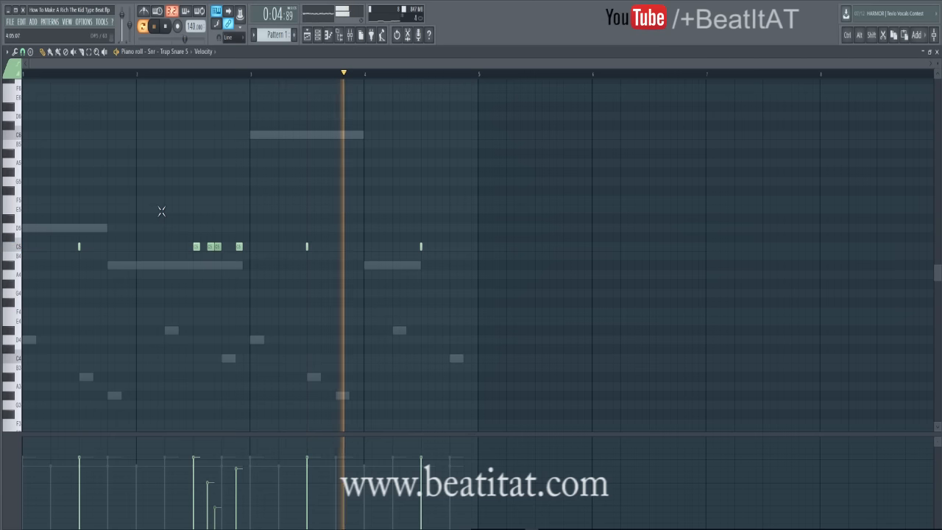
pyautogui.click(445, 247)
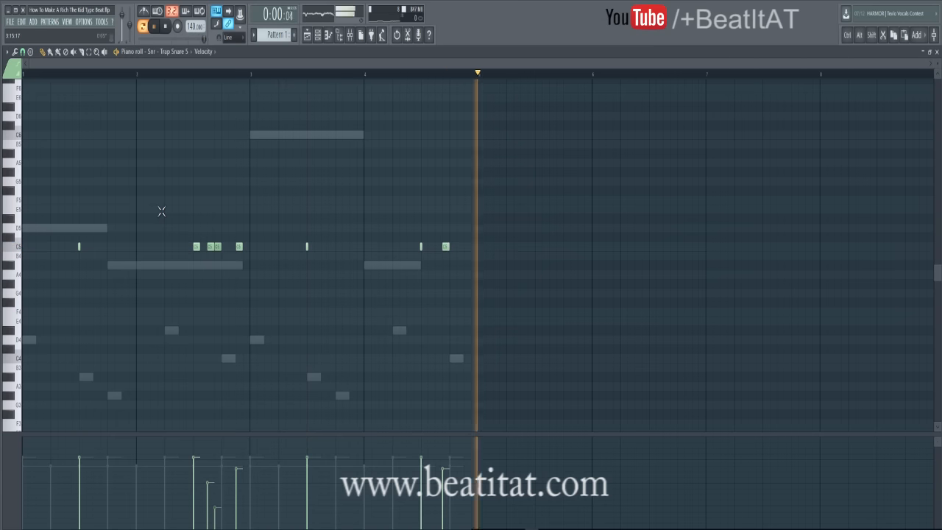
pyautogui.hscroll(1, 446, 247)
pyautogui.click(343, 247)
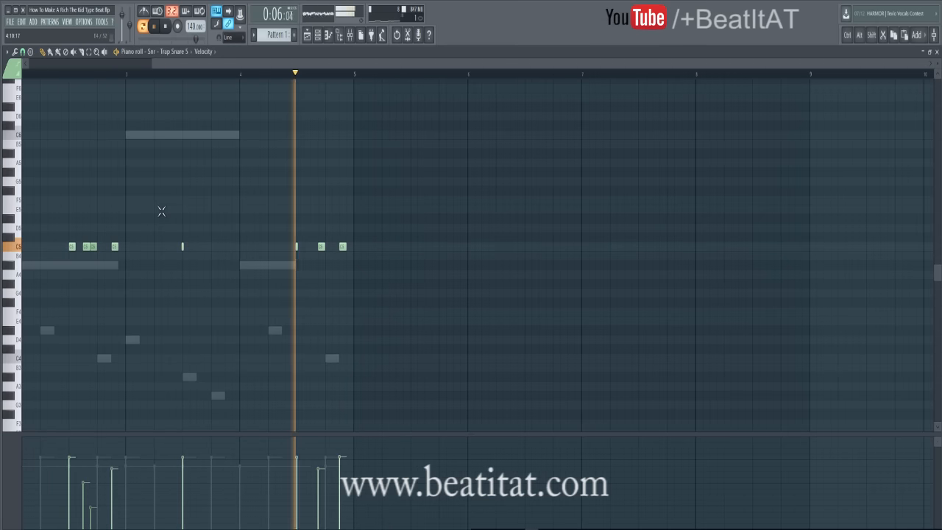
pyautogui.press('Escape')
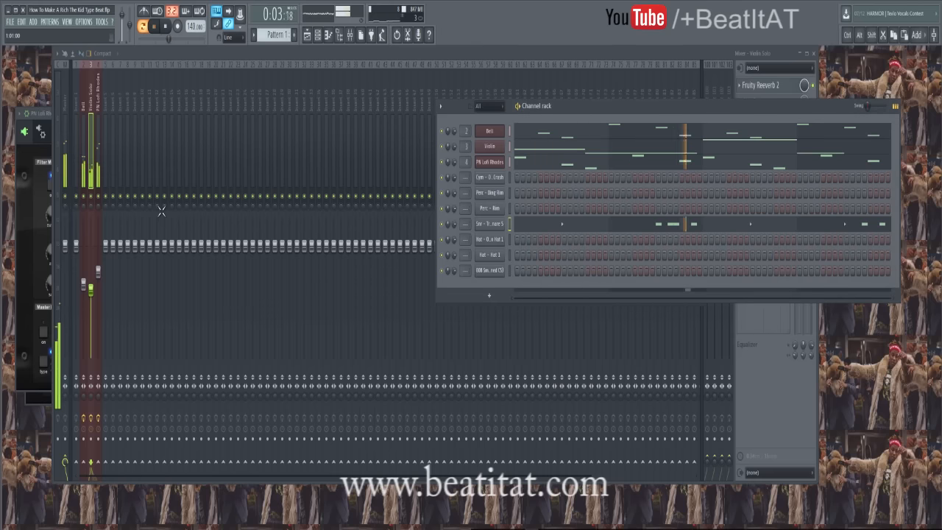
# Place Hat 1 hits on steps 1, 2, 3, 7, 8, 11 and 15 of the first bar while the pattern plays.
pyautogui.click(518, 255)
pyautogui.click(523, 254)
pyautogui.click(529, 255)
pyautogui.click(553, 254)
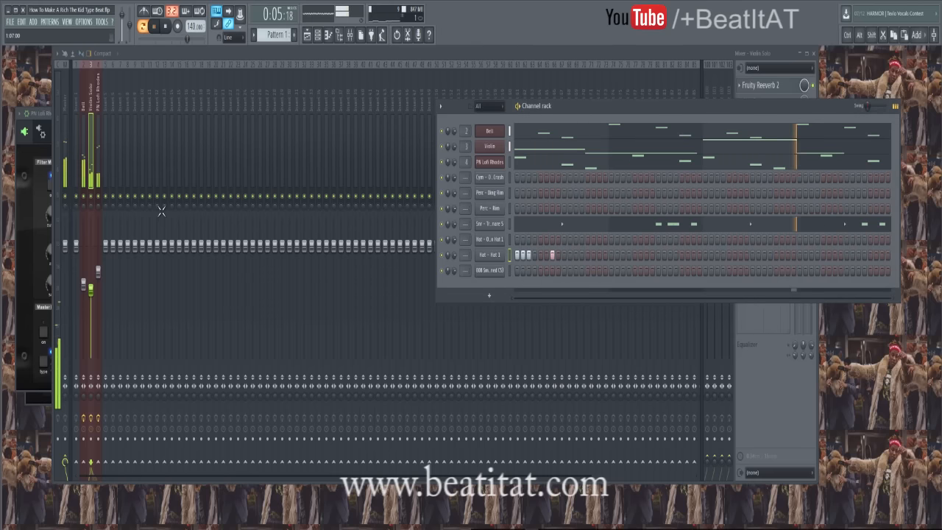
pyautogui.click(559, 255)
pyautogui.click(577, 254)
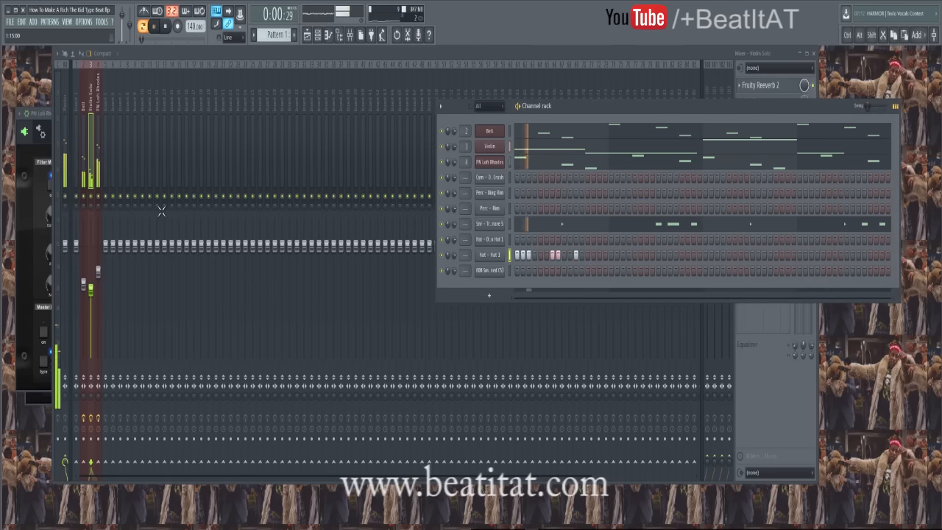
pyautogui.click(600, 254)
# Continue the Hat 1 pattern through the second bar with hits on steps 19, 21, 25, 26, 28, 31 and 32.
pyautogui.click(624, 255)
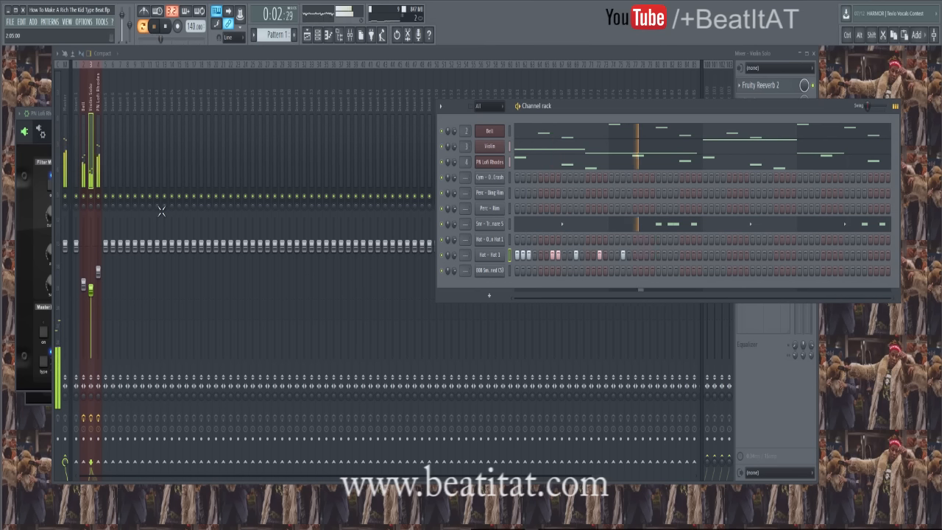
pyautogui.click(635, 255)
pyautogui.click(659, 255)
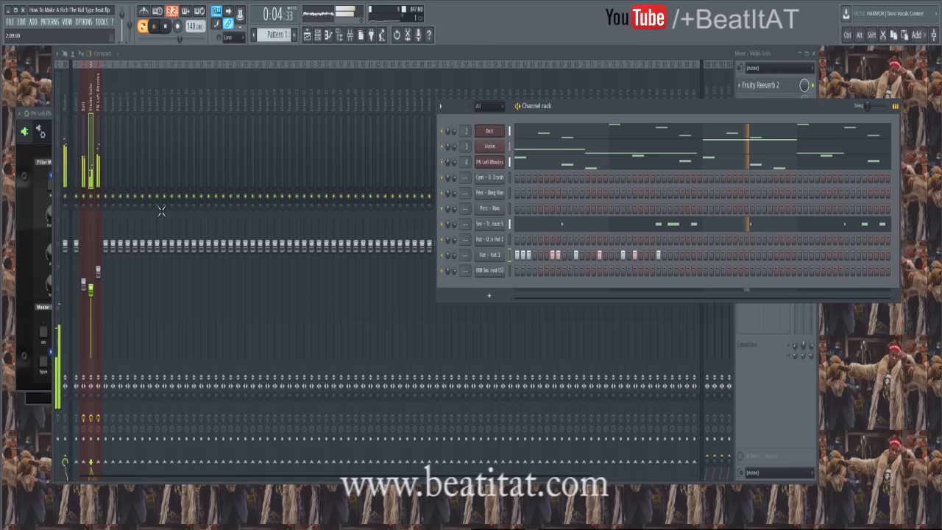
pyautogui.click(664, 255)
pyautogui.click(676, 254)
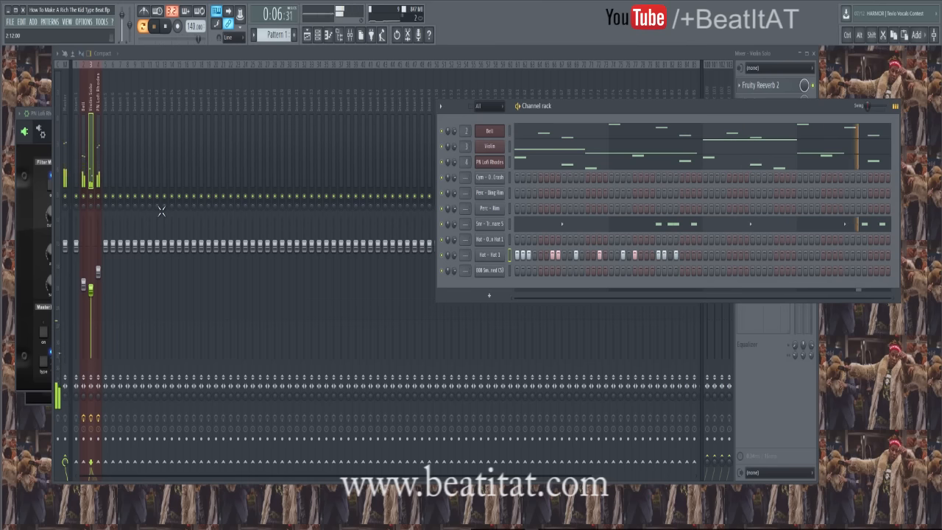
pyautogui.click(694, 255)
pyautogui.click(700, 254)
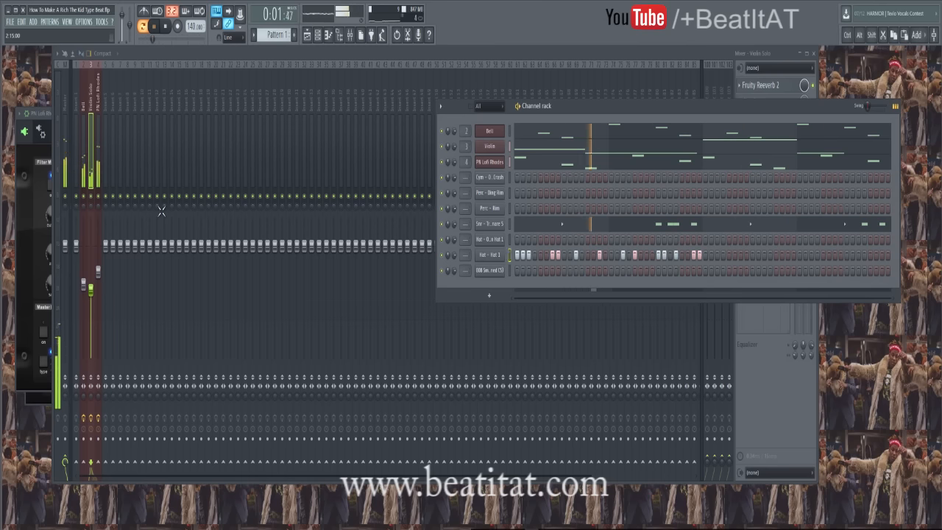
# In Hat 1's piano roll, stretch the last C5 note to the end of bar 2 and chop it into a roll with the Default pattern.
pyautogui.rightClick(490, 254)
pyautogui.click(530, 256)
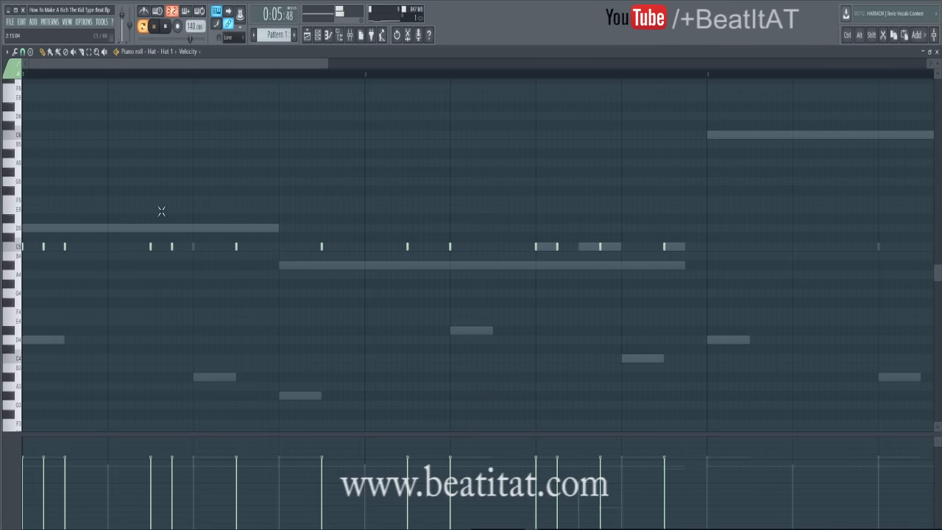
pyautogui.moveTo(666, 247); pyautogui.dragTo(706, 249)
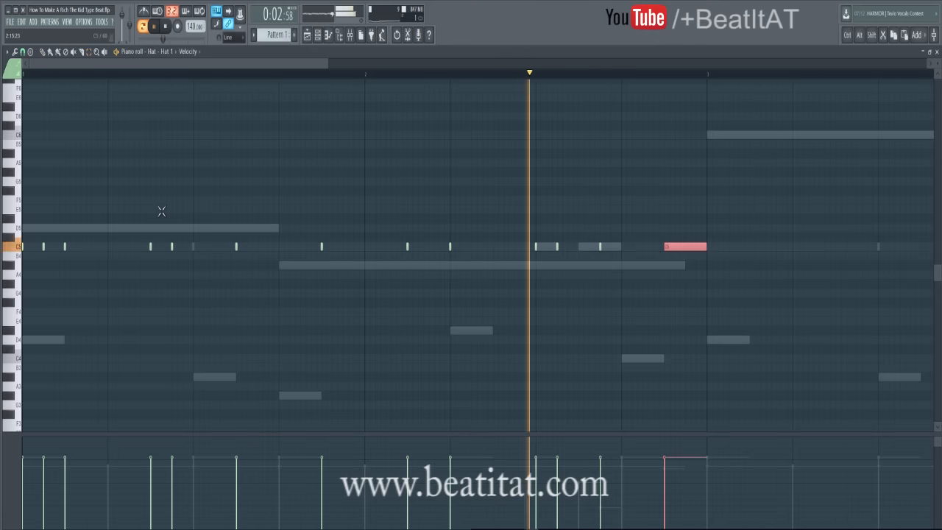
pyautogui.hotkey('ctrl', 'u')
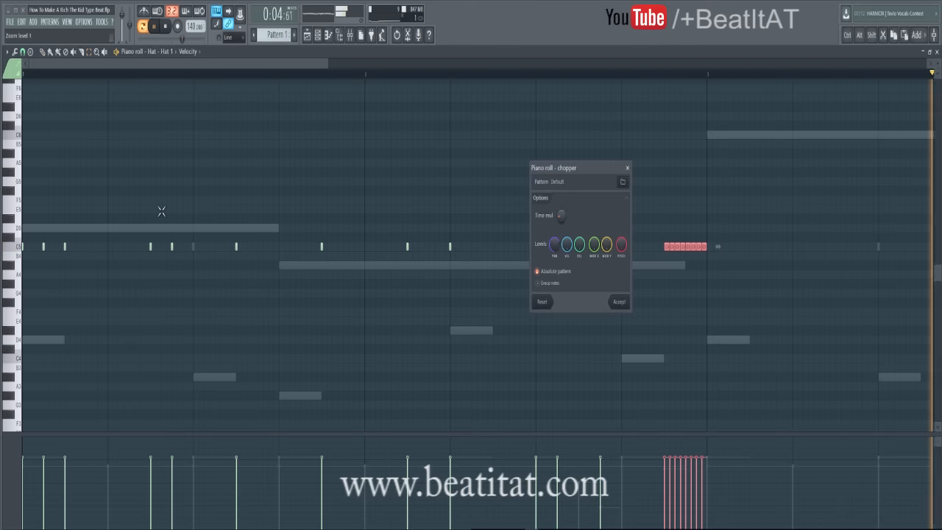
pyautogui.press('Return')
pyautogui.press('space')
# Duplicate the whole two-bar hi-hat pattern, nudge the copy to start at bar 3, and close the piano roll.
pyautogui.scroll(-2, 161, 212)
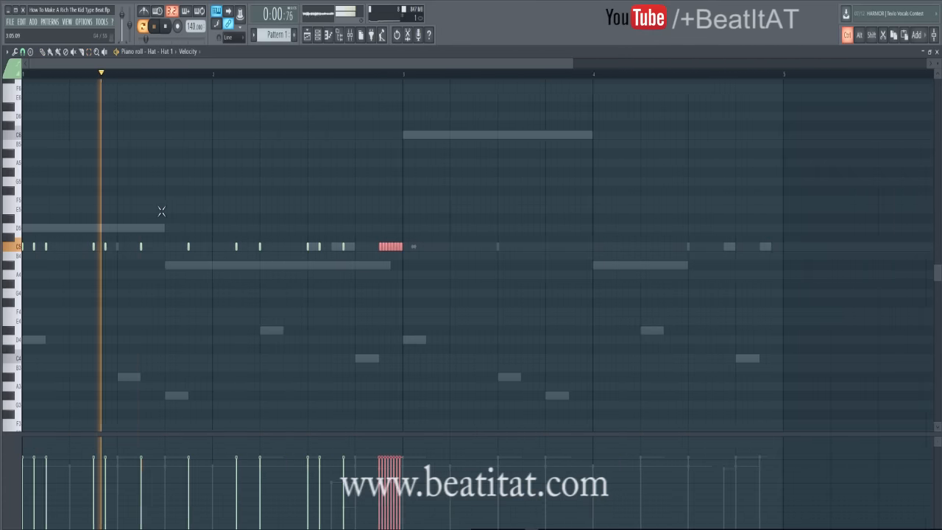
pyautogui.hotkey('ctrl', 'a')
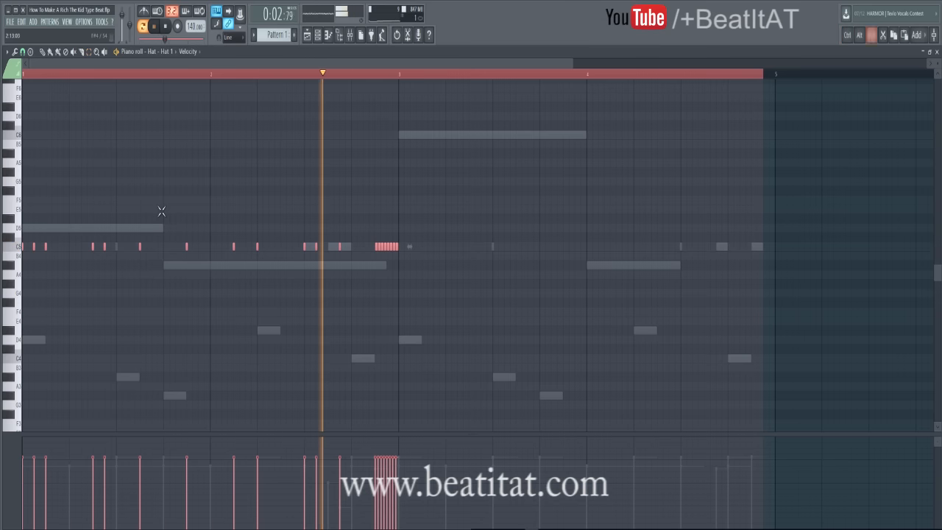
pyautogui.hotkey('ctrl', 'b')
pyautogui.hotkey('shift', 'Left')
pyautogui.hotkey('shift', 'Left')
pyautogui.hotkey('shift', 'Left')
pyautogui.hotkey('shift', 'Left')
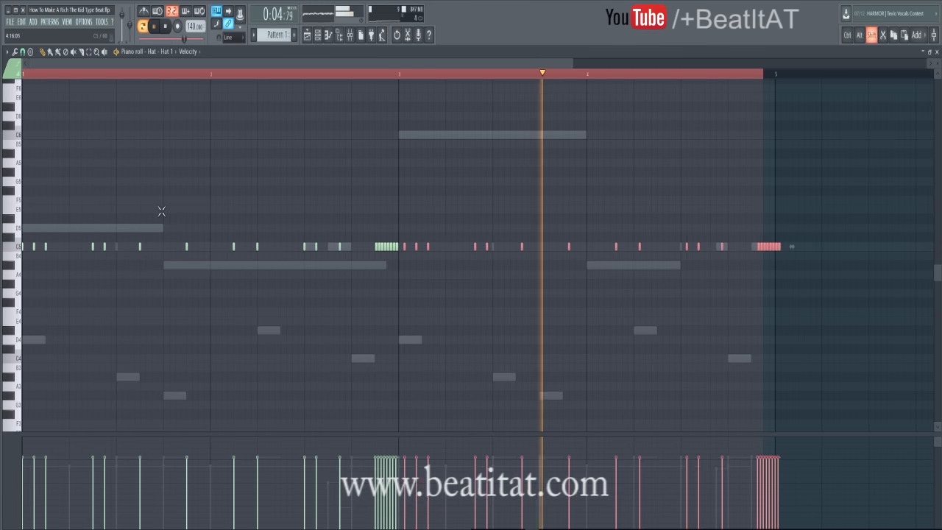
pyautogui.press('F7')
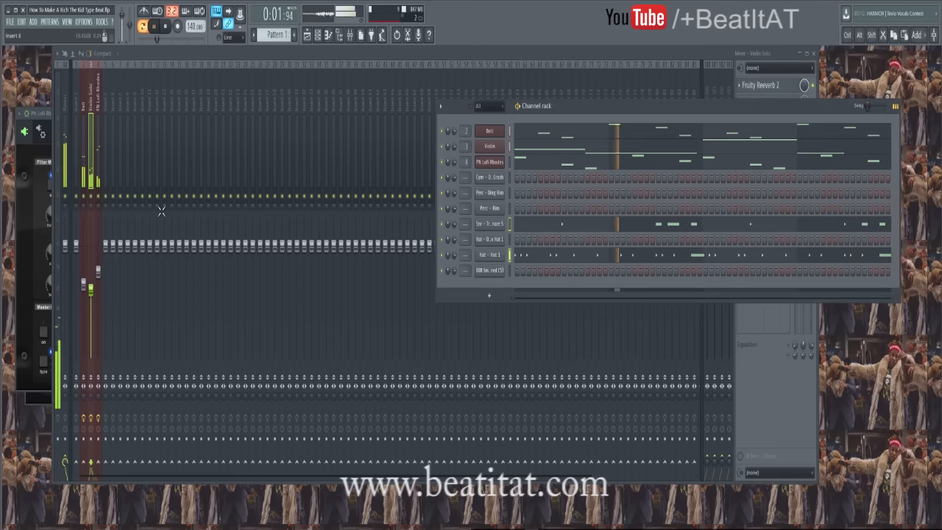
# Route the Trap Snare 5 and Hat 1 channels to consecutive mixer tracks from Insert 5, stop playback and move the channel rack aside.
pyautogui.click(106, 103)
pyautogui.rightClick(105, 103)
pyautogui.moveTo(131, 145)
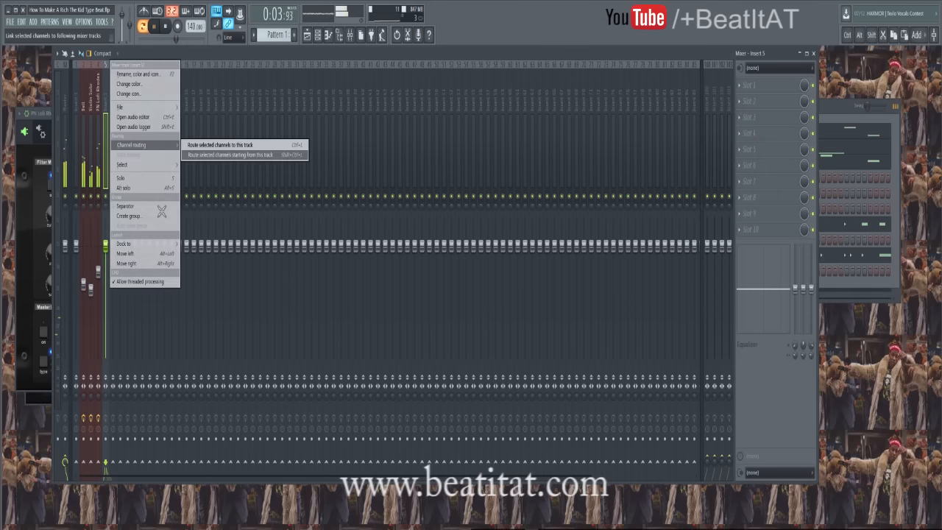
pyautogui.click(236, 156)
pyautogui.press('space')
pyautogui.press('F6')
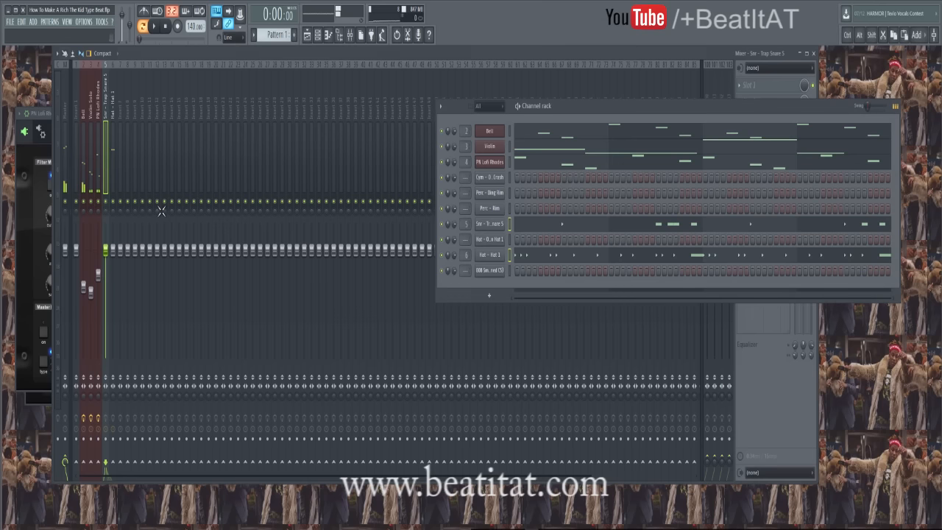
pyautogui.press('space')
pyautogui.moveTo(681, 106); pyautogui.dragTo(717, 100)
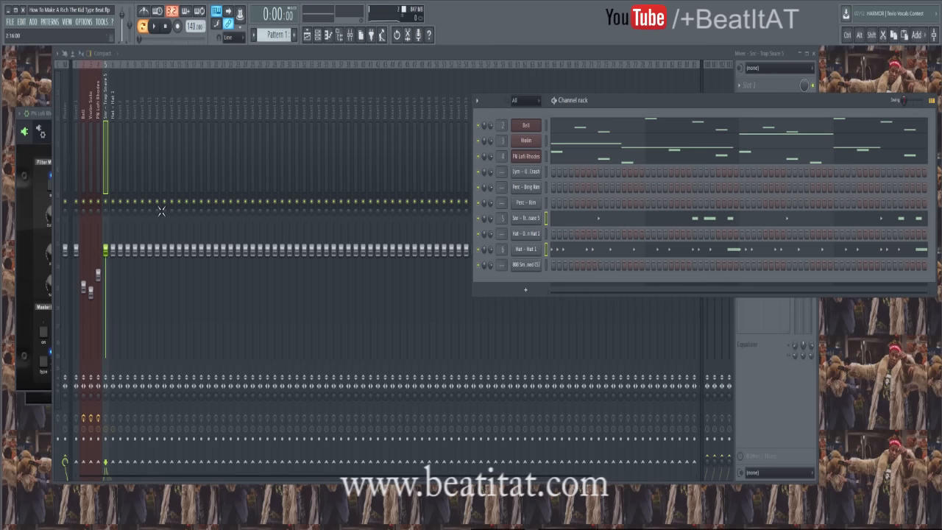
# Review the Trap Snare 5 notes and snap options, and the four-bar Hat 1 pattern, in the piano roll.
pyautogui.rightClick(541, 217)
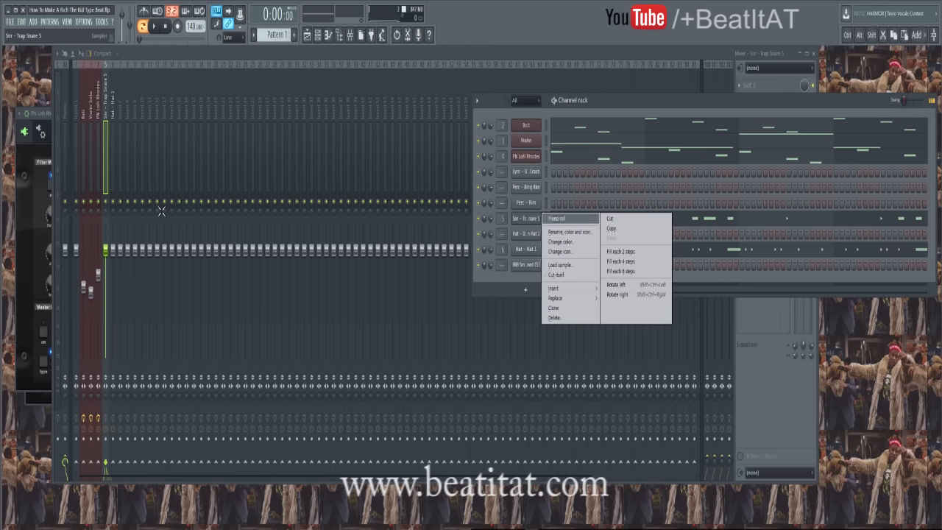
pyautogui.click(558, 218)
pyautogui.scroll(-6, 161, 211)
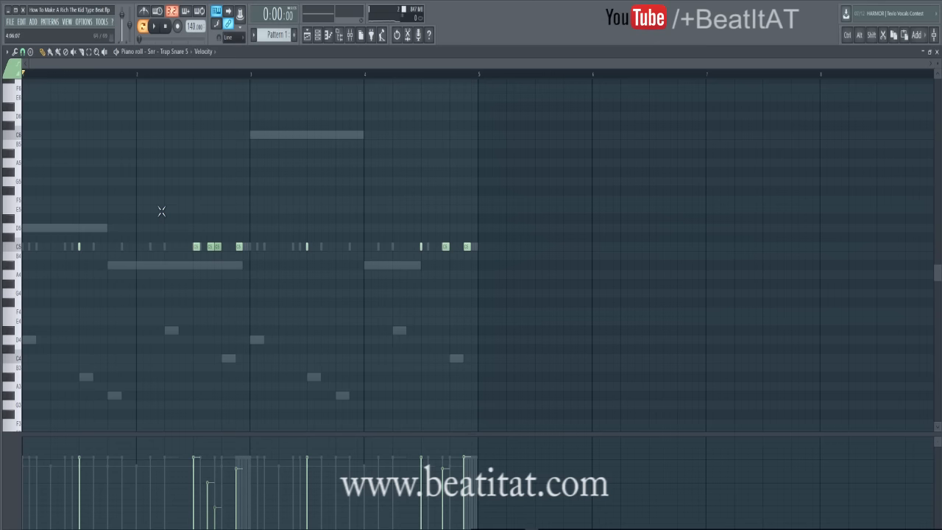
pyautogui.click(7, 52)
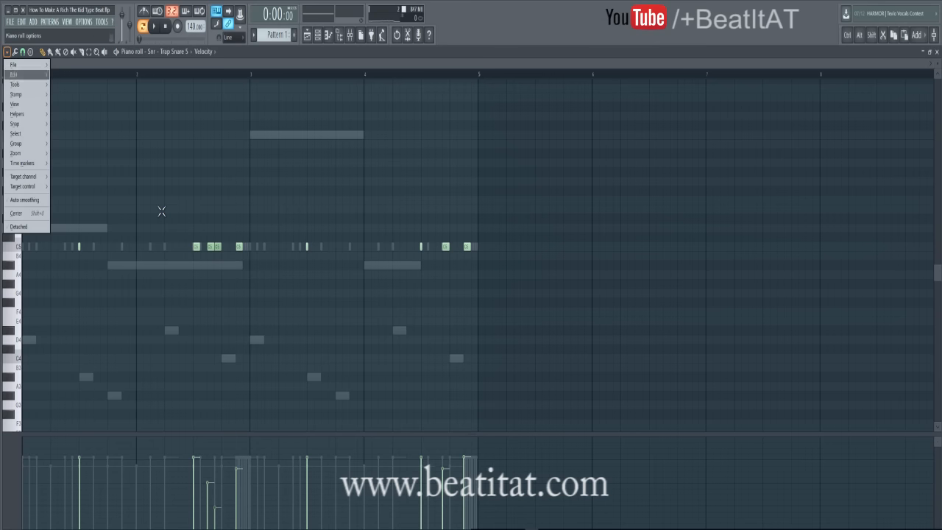
pyautogui.moveTo(16, 123)
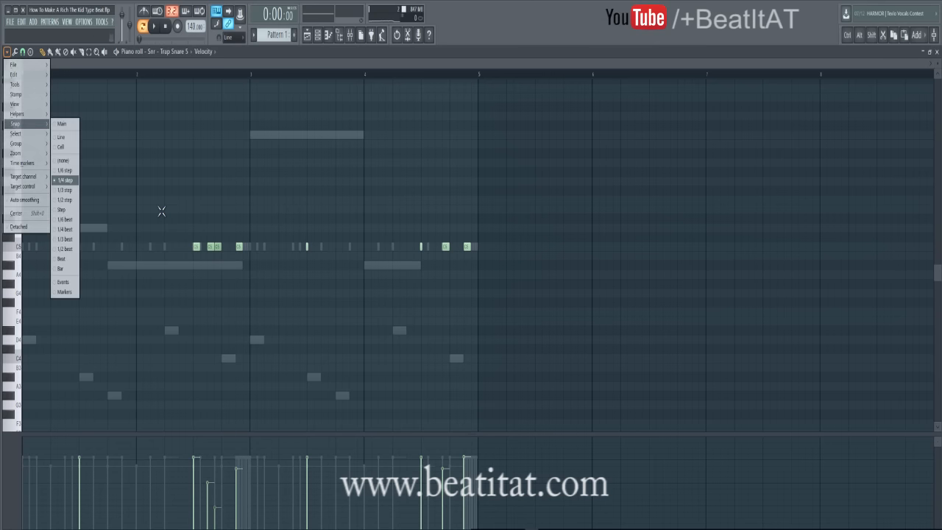
pyautogui.click(161, 211)
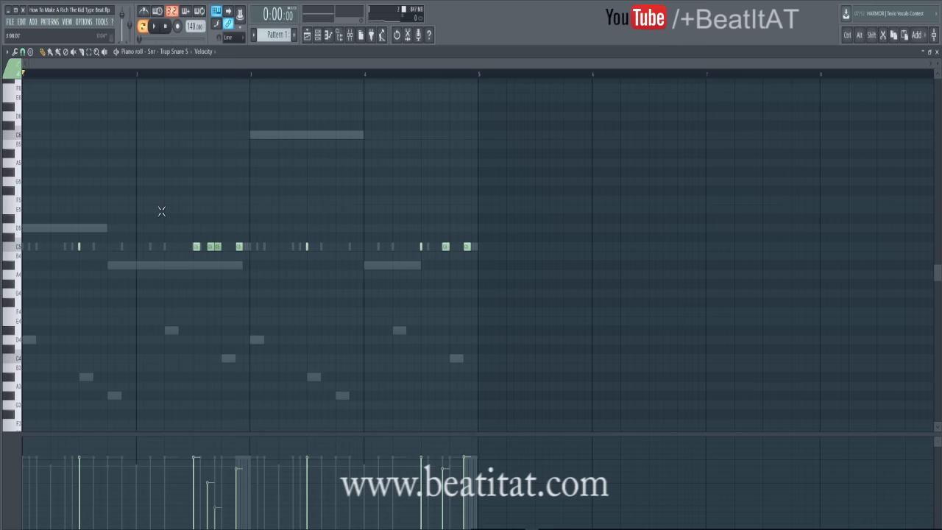
pyautogui.hscroll(2, 161, 211)
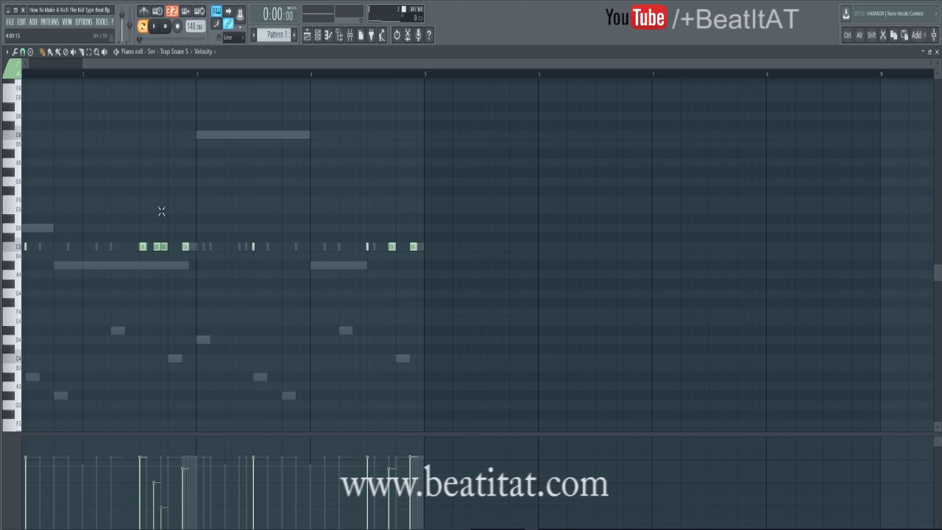
pyautogui.press('F7')
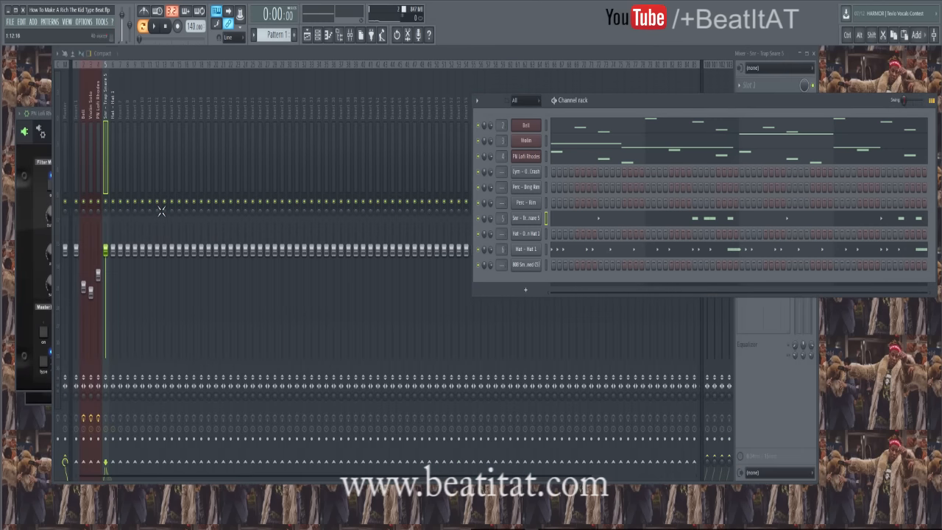
pyautogui.press('F7')
pyautogui.keyDown('ctrl'); pyautogui.scroll(-5, 161, 211); pyautogui.keyUp('ctrl')
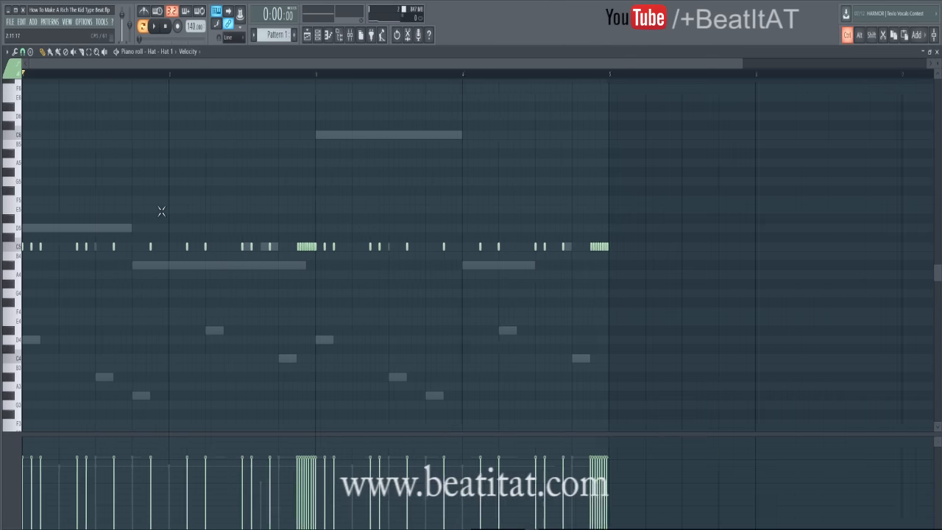
pyautogui.press('F7')
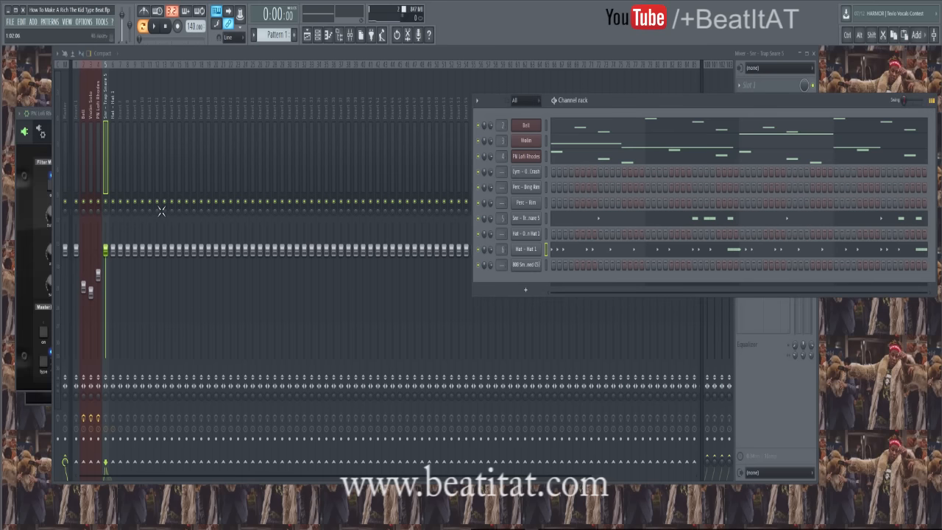
# In Hat 1's piano roll, lengthen bar 1's step 7 note to one step, chop it with the Default pattern, audition it and close.
pyautogui.press('F7')
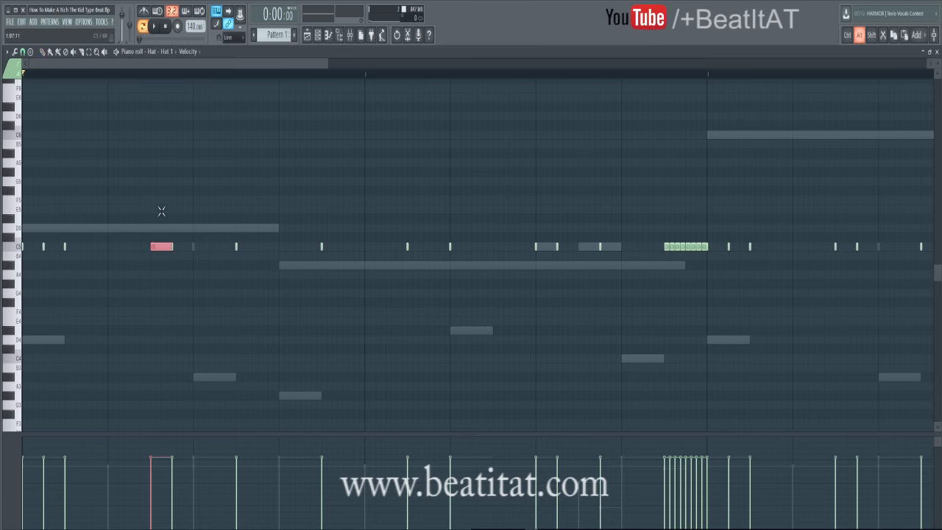
pyautogui.hotkey('alt', 'u')
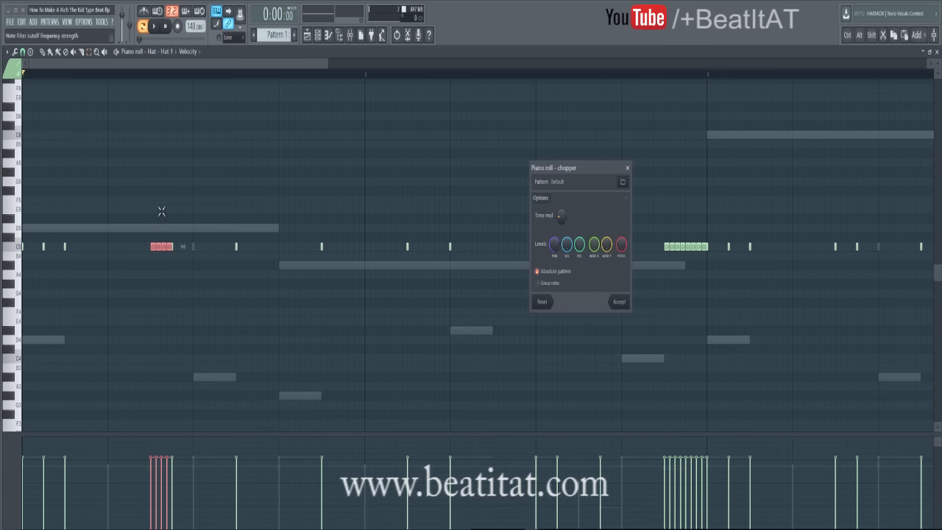
pyautogui.click(554, 245)
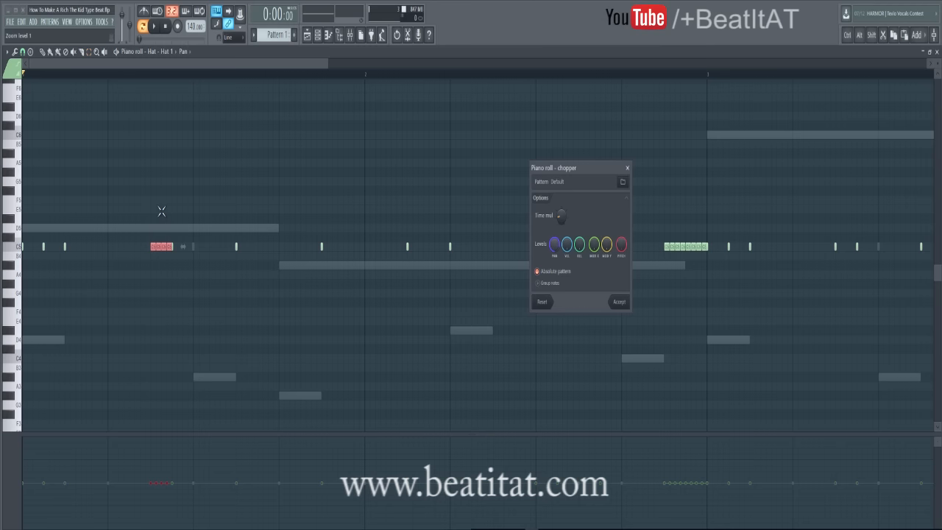
pyautogui.click(567, 244)
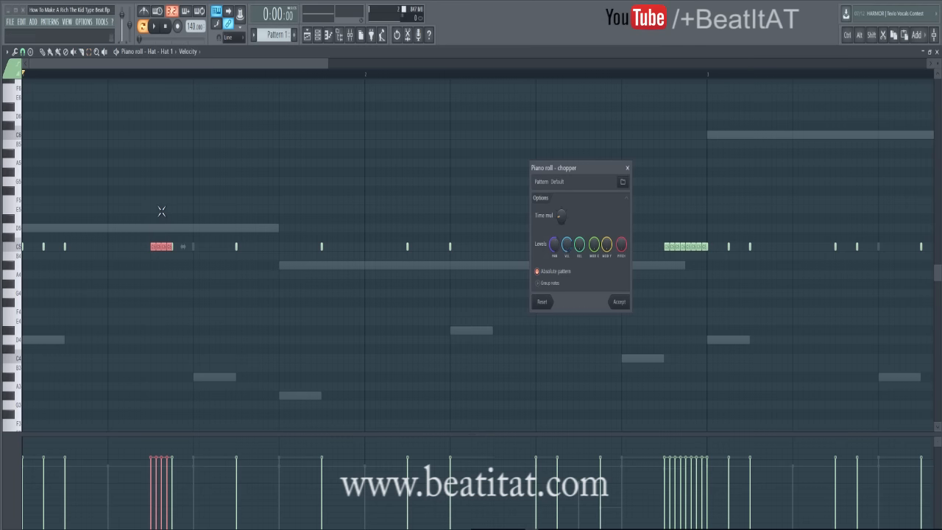
pyautogui.click(620, 301)
pyautogui.press('space')
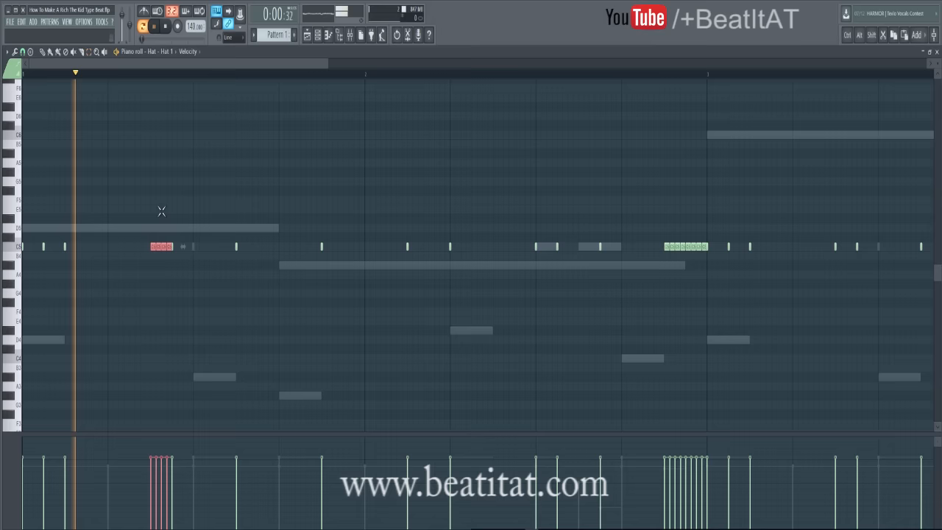
pyautogui.press('space')
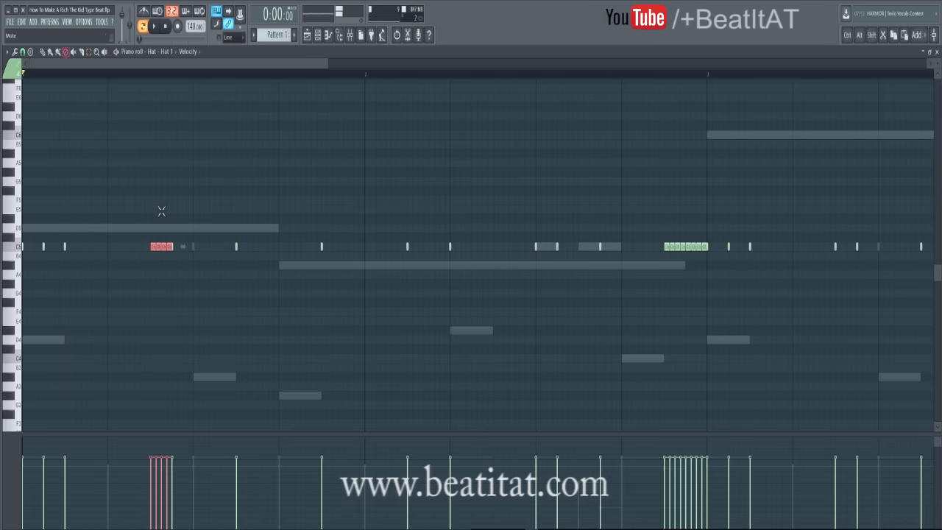
pyautogui.press('F7')
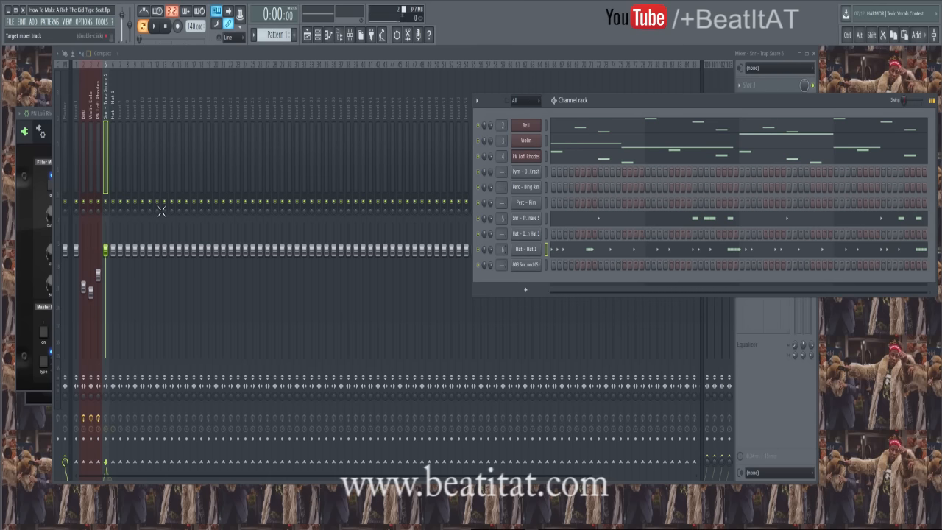
# Route the selected Hat 1 channel to the Hat 1 mixer track.
pyautogui.rightClick(503, 219)
pyautogui.press('Escape')
pyautogui.rightClick(112, 97)
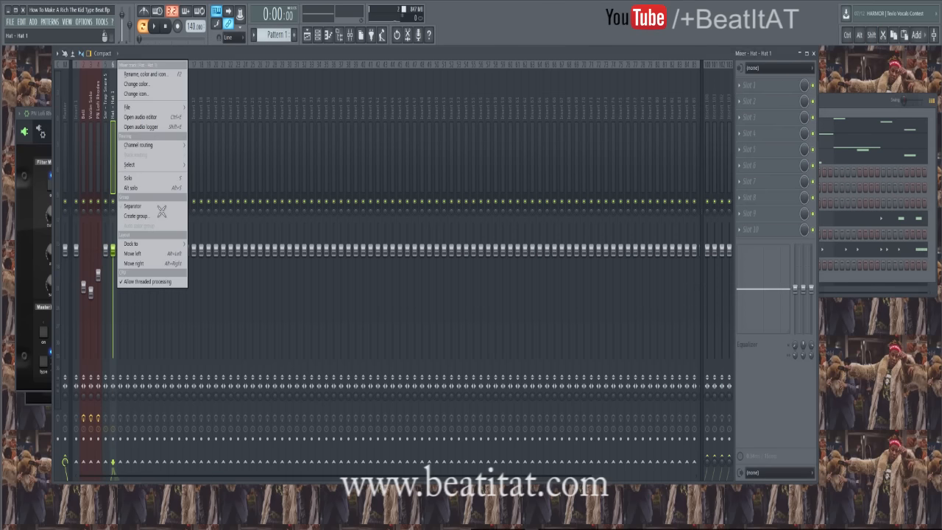
pyautogui.moveTo(138, 145)
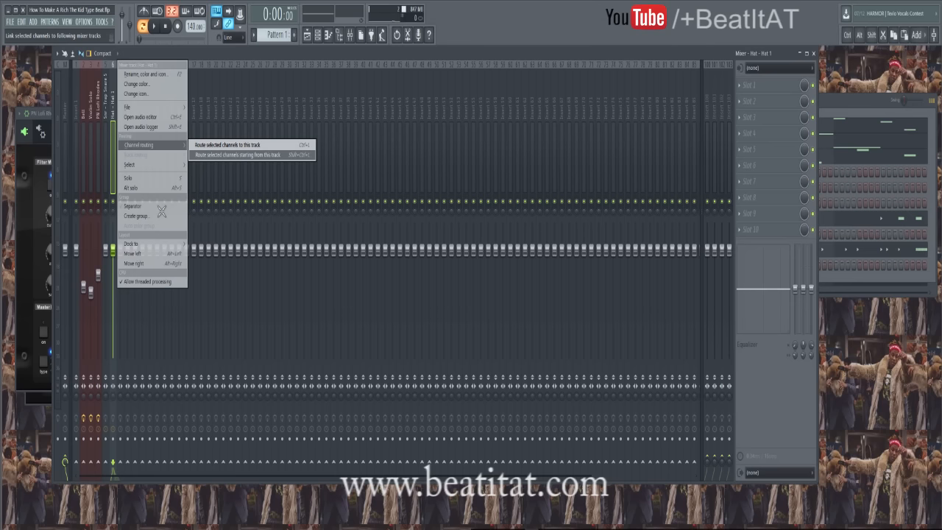
pyautogui.click(228, 145)
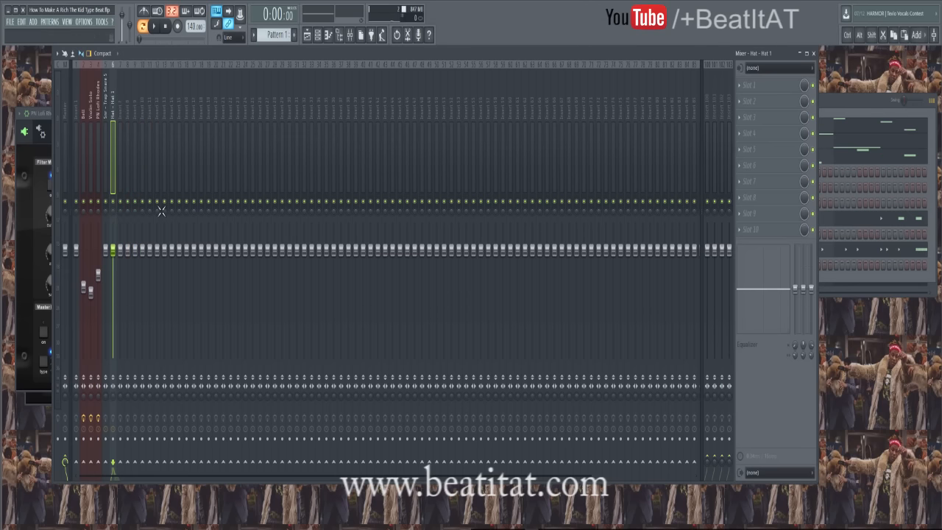
# Route the Open Hat 1 channel to its own mixer track and place a hit on step 5 of each of the four bars.
pyautogui.press('F6')
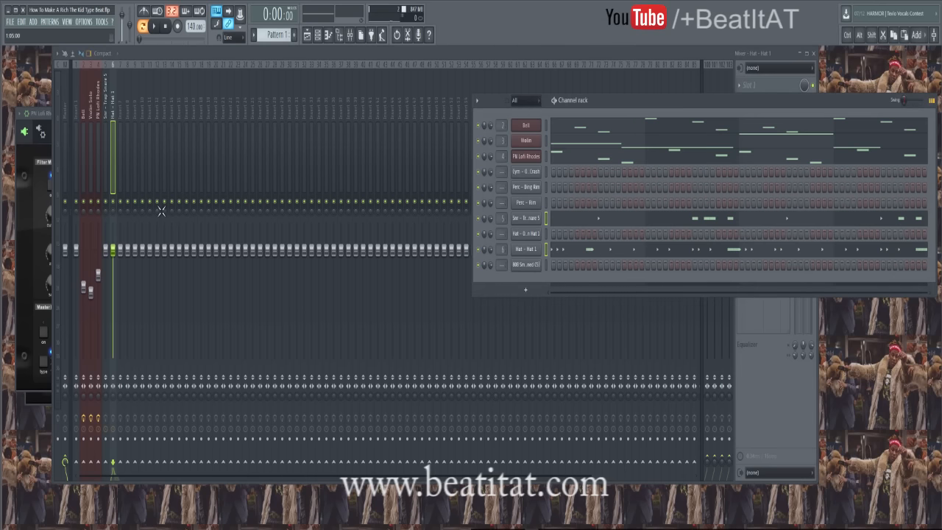
pyautogui.click(527, 234)
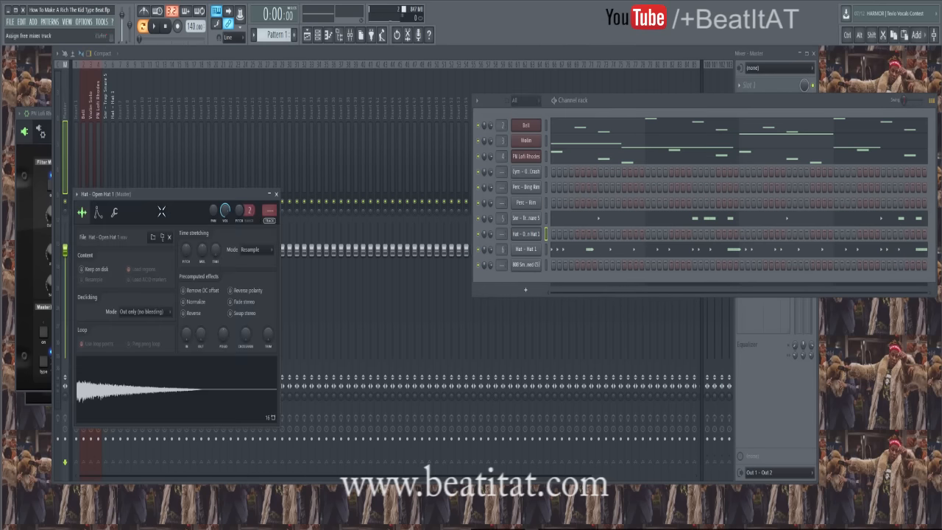
pyautogui.press('F9')
pyautogui.press('F6')
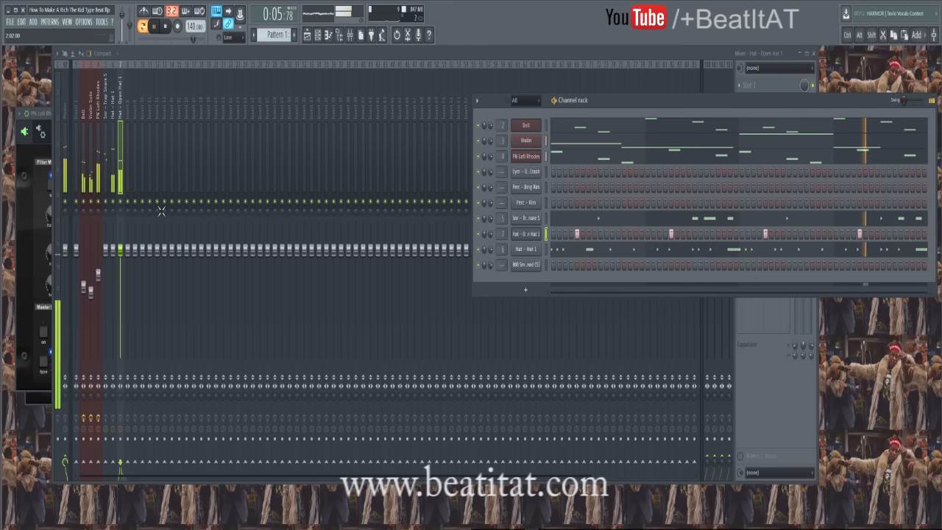
# In the PN Lofi Rhodes piano roll, move the A#3 notes in bars 1 and 3 from beat 3 to beat 2 and audition.
pyautogui.press('F7')
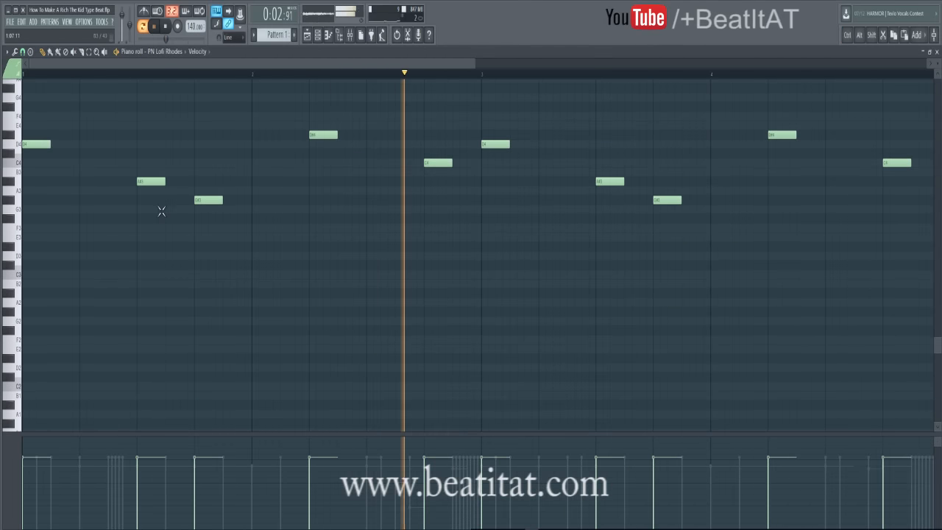
pyautogui.hotkey('ctrl', 'z')
pyautogui.press('space')
pyautogui.press('space')
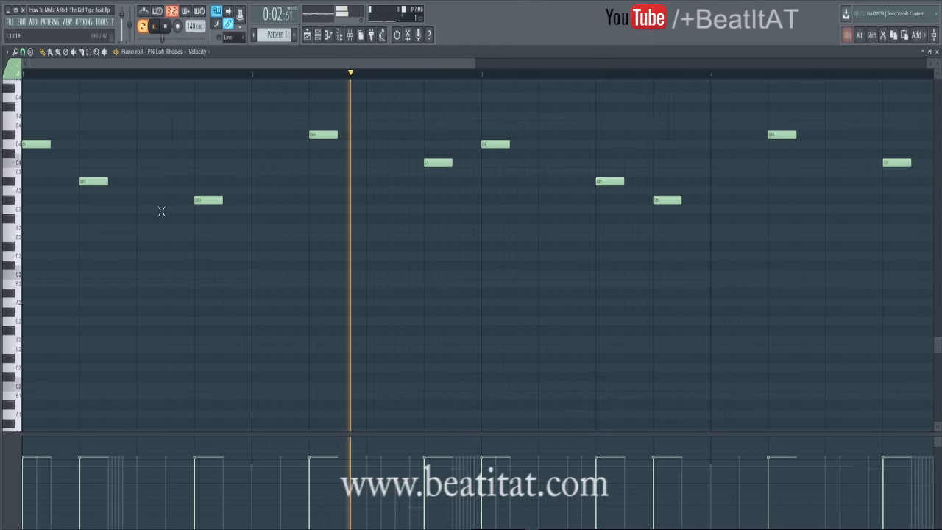
pyautogui.scroll(-2, 162, 211)
pyautogui.moveTo(314, 181); pyautogui.dragTo(285, 181)
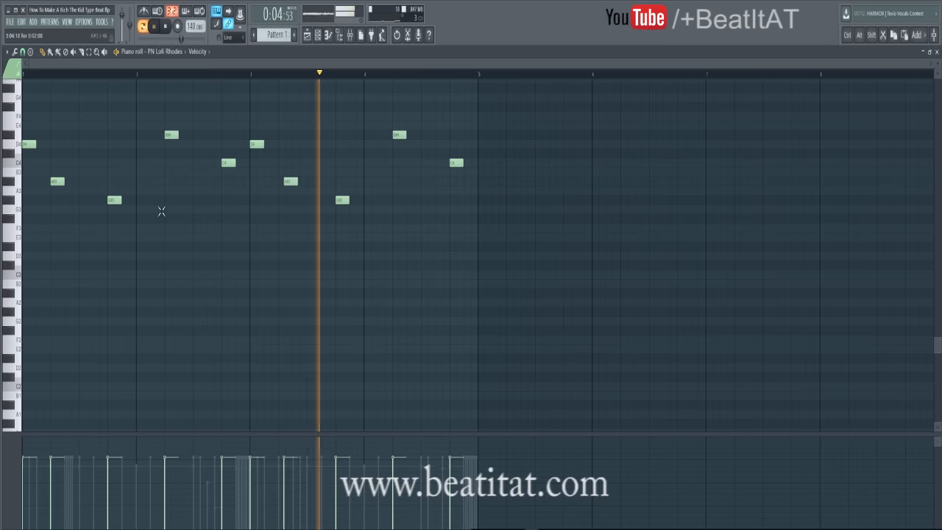
# Select the A#3 notes in bars 1 and 3 and audition them at B3 and A3.
pyautogui.scroll(3, 161, 211)
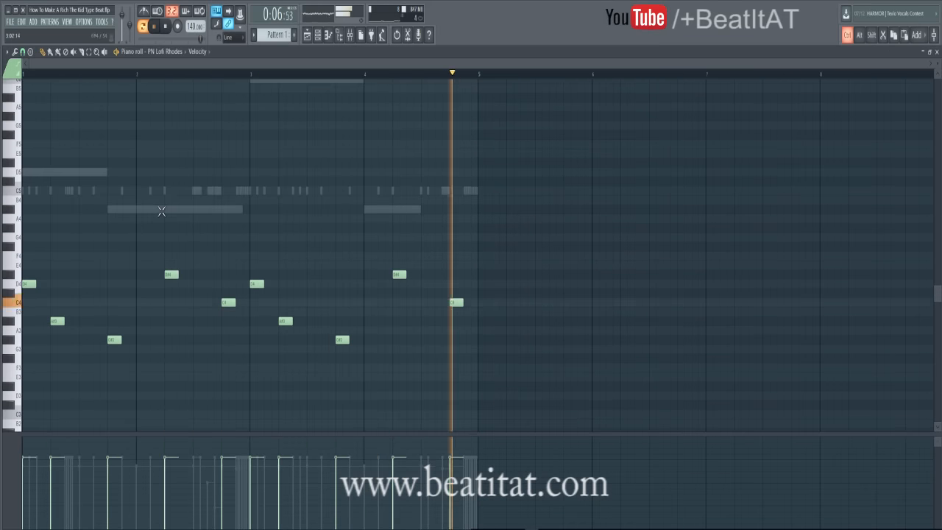
pyautogui.scroll(5, 161, 211)
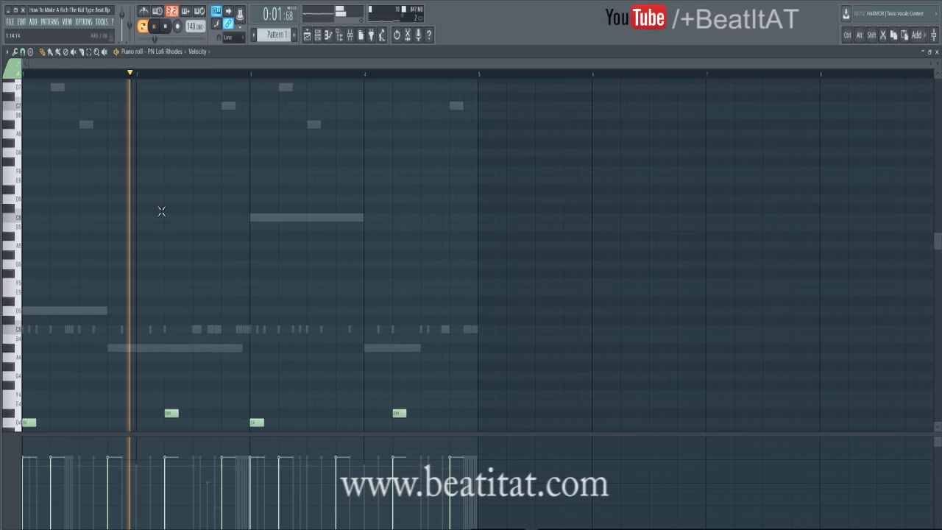
pyautogui.scroll(-1, 161, 212)
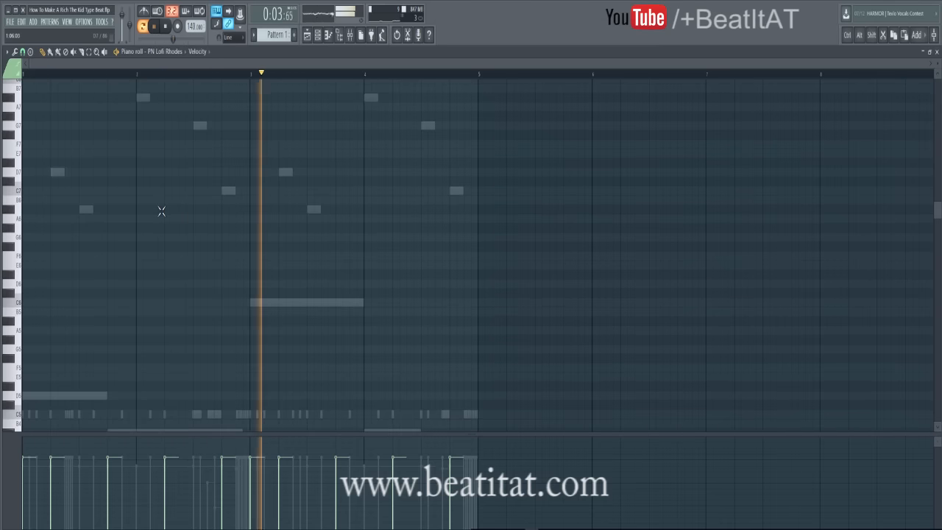
pyautogui.scroll(-3, 161, 211)
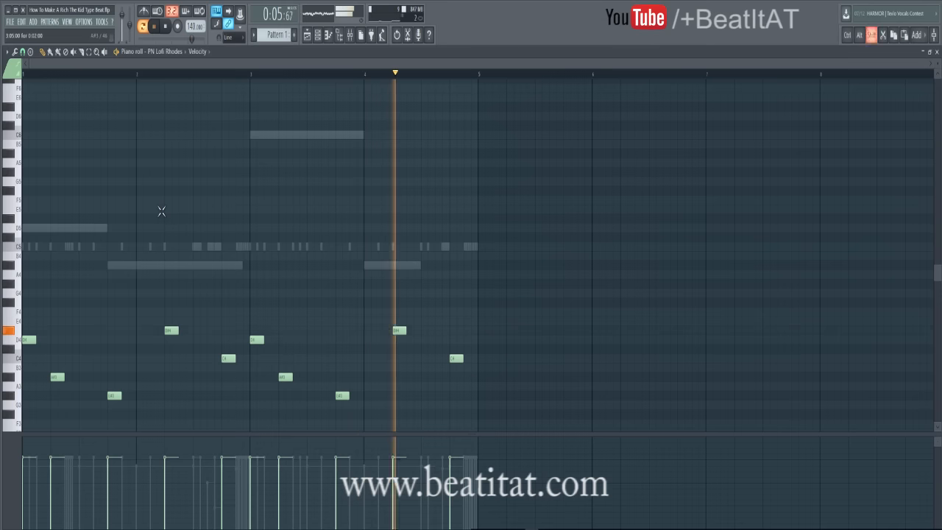
pyautogui.keyDown('ctrl'); pyautogui.keyDown('shift'); pyautogui.click(56, 377); pyautogui.keyUp('shift'); pyautogui.keyUp('ctrl')
pyautogui.moveTo(55, 377); pyautogui.dragTo(54, 367)
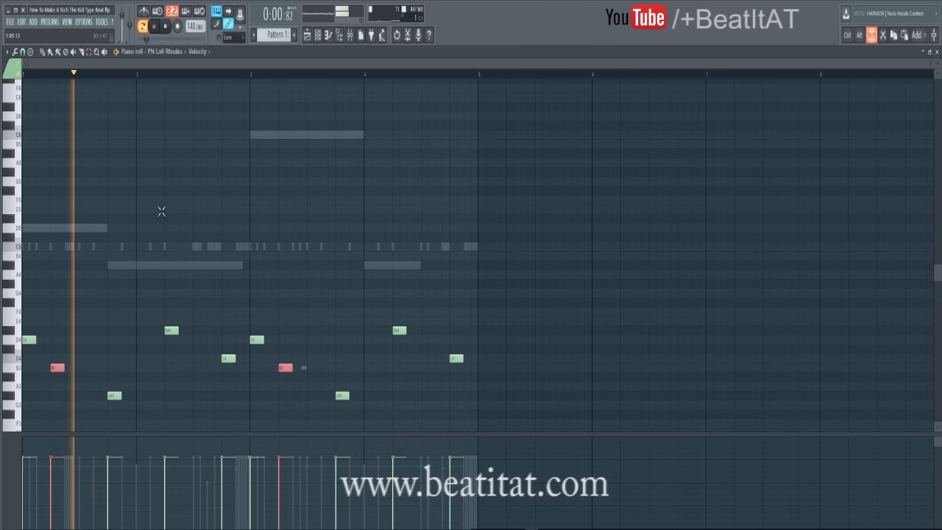
pyautogui.press('space')
pyautogui.press('space')
pyautogui.hotkey('shift', 'Down')
pyautogui.hotkey('shift', 'Down')
pyautogui.press('space')
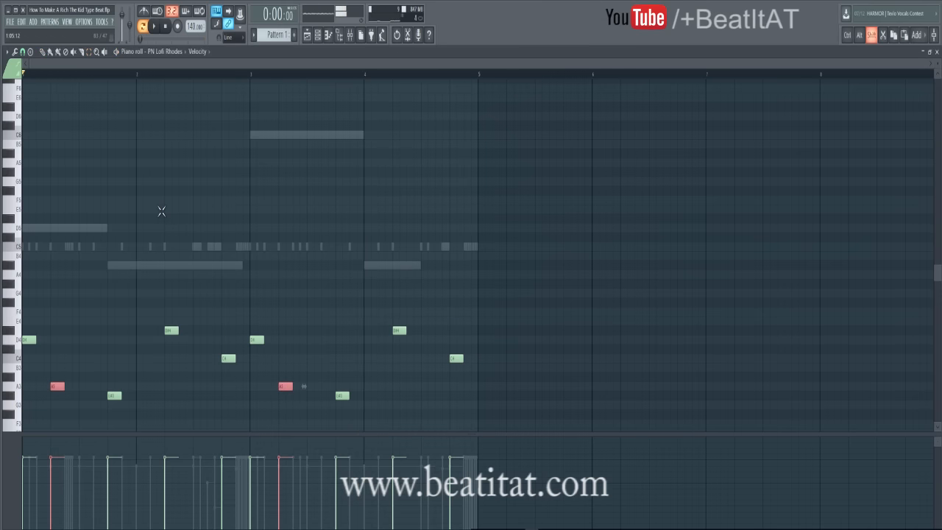
pyautogui.press('space')
# Try the two selected Rhodes notes at G#3 and G3, and return them to A#3.
pyautogui.hotkey('shift', 'Down')
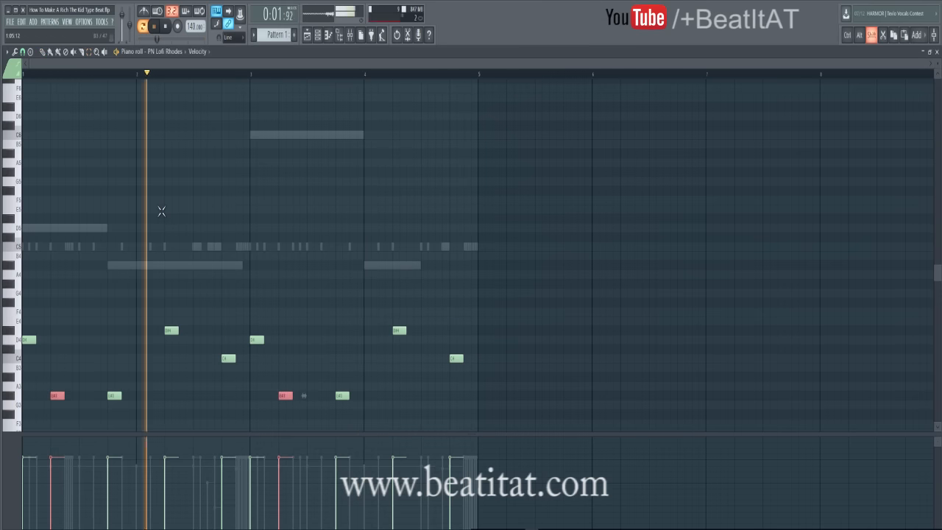
pyautogui.press('space')
pyautogui.press('space')
pyautogui.hotkey('shift', 'Down')
pyautogui.press('space')
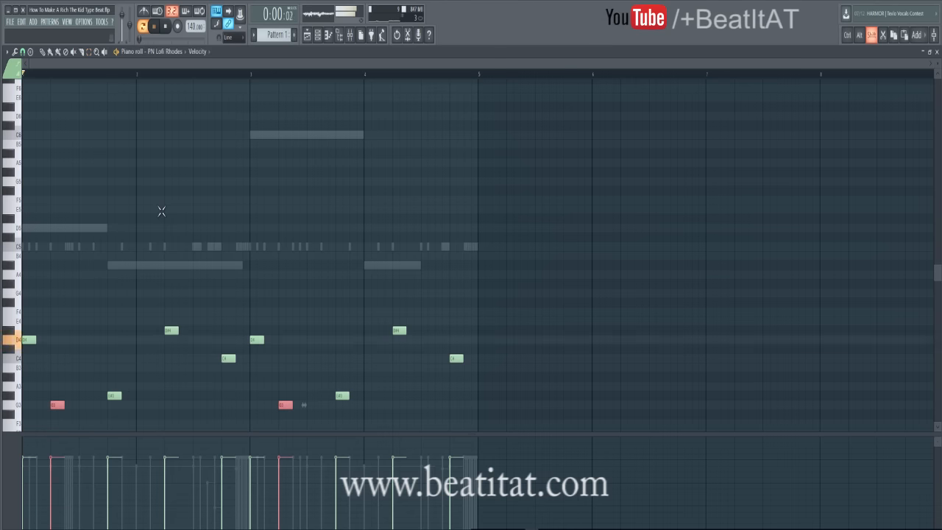
pyautogui.press('space')
pyautogui.hotkey('shift', 'Up')
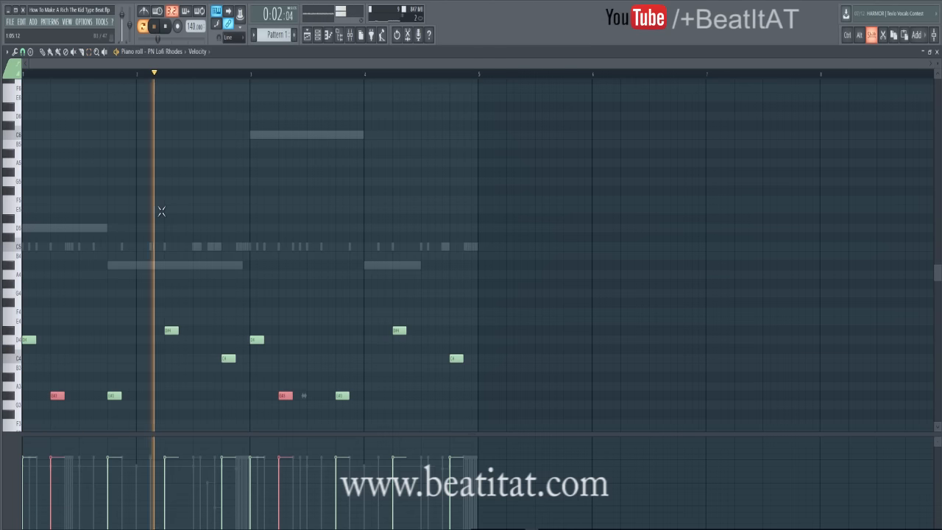
pyautogui.hotkey('shift', 'Up')
pyautogui.hotkey('shift', 'Up')
pyautogui.press('space')
pyautogui.press('space')
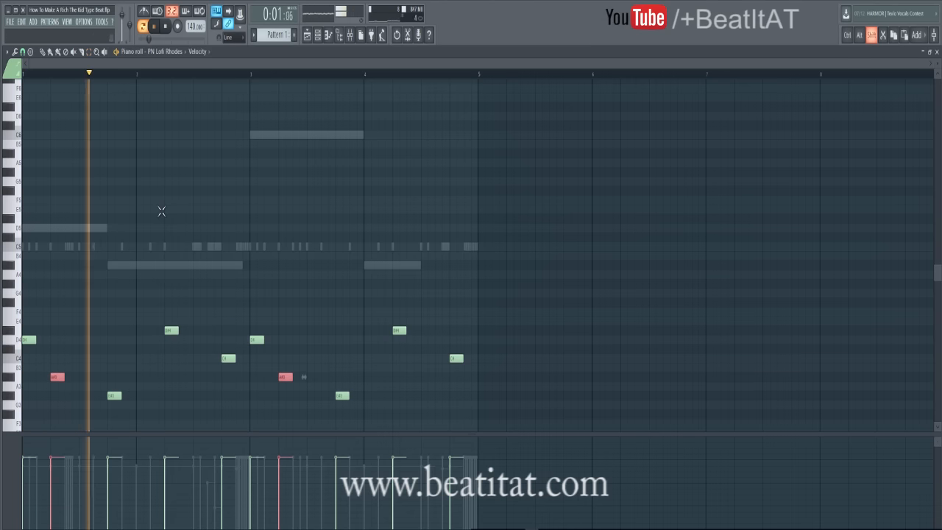
# Change the PN Lofi Rhodes channel's Nexus preset to PN FM Piano Cheap after browsing the neighbouring piano presets.
pyautogui.press('F7')
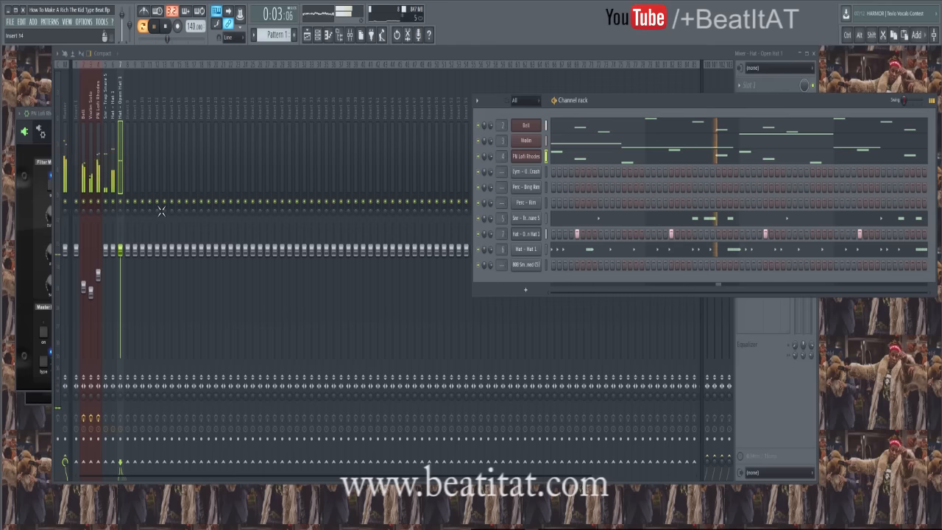
pyautogui.press('Return')
pyautogui.press('Return')
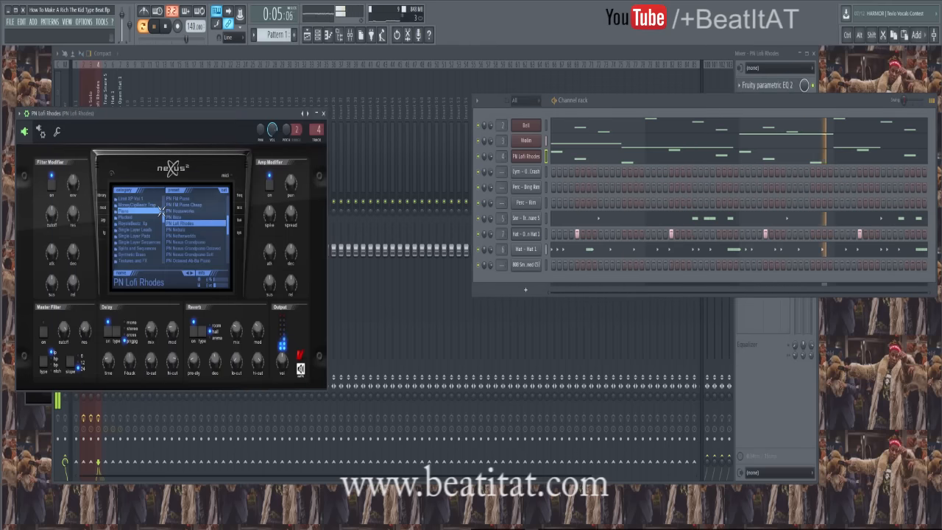
pyautogui.press('Down')
pyautogui.press('Down')
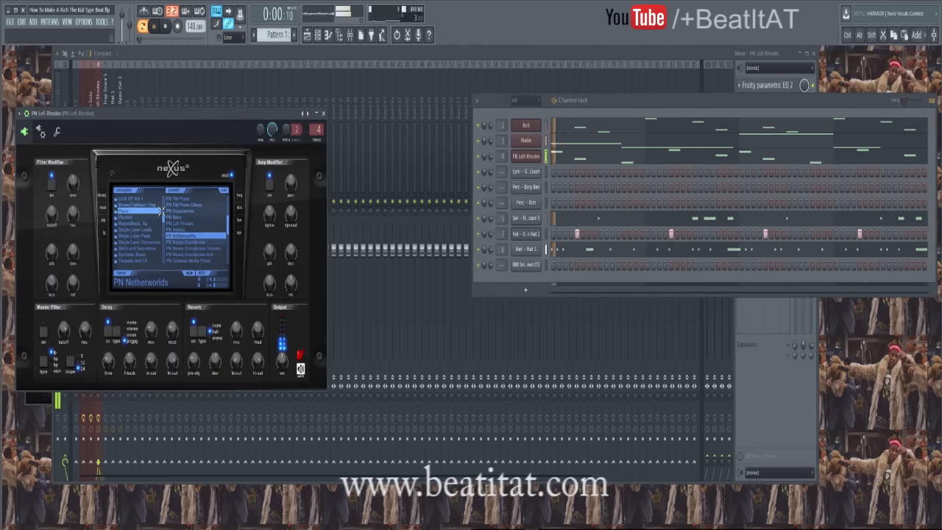
pyautogui.press('Up')
pyautogui.press('Up')
pyautogui.press('Up')
pyautogui.press('Up')
pyautogui.press('Up')
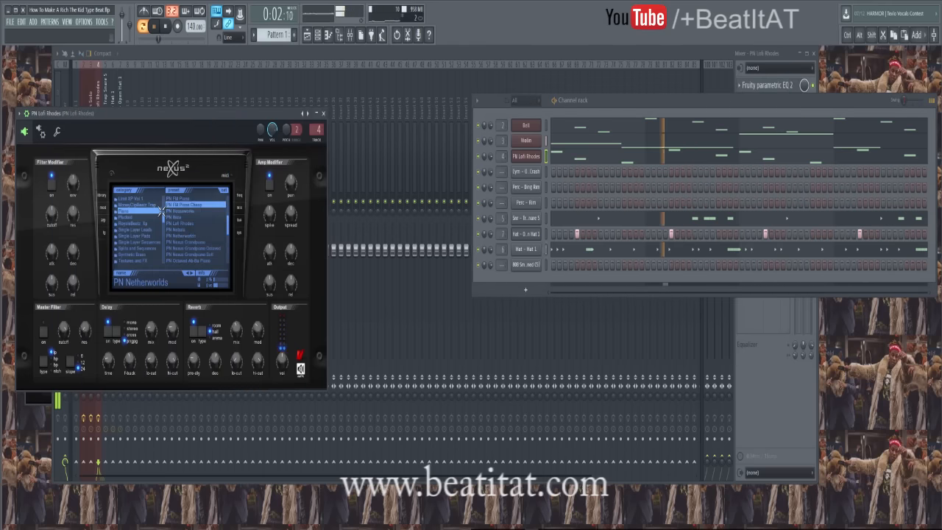
pyautogui.press('space')
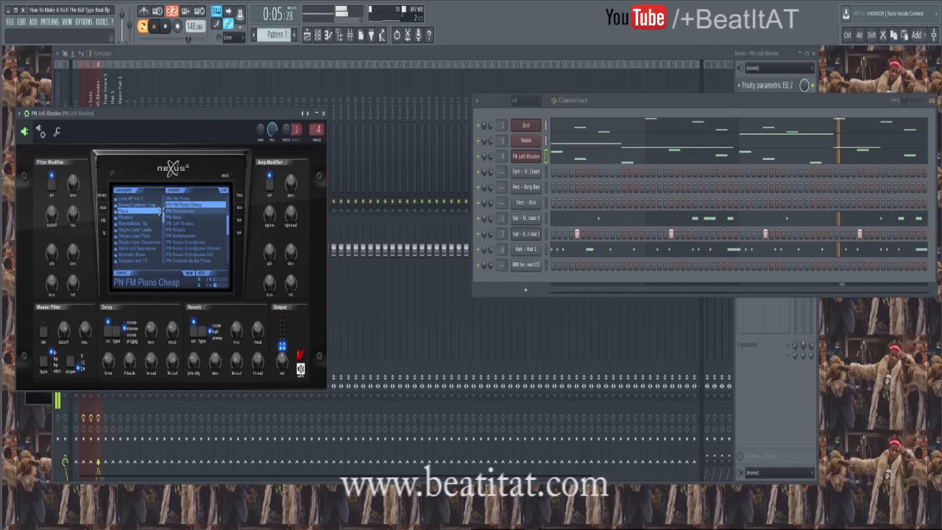
# Transpose all the PN Lofi Rhodes notes up one octave and close the piano roll.
pyautogui.press('F7')
pyautogui.hotkey('ctrl', 'Up')
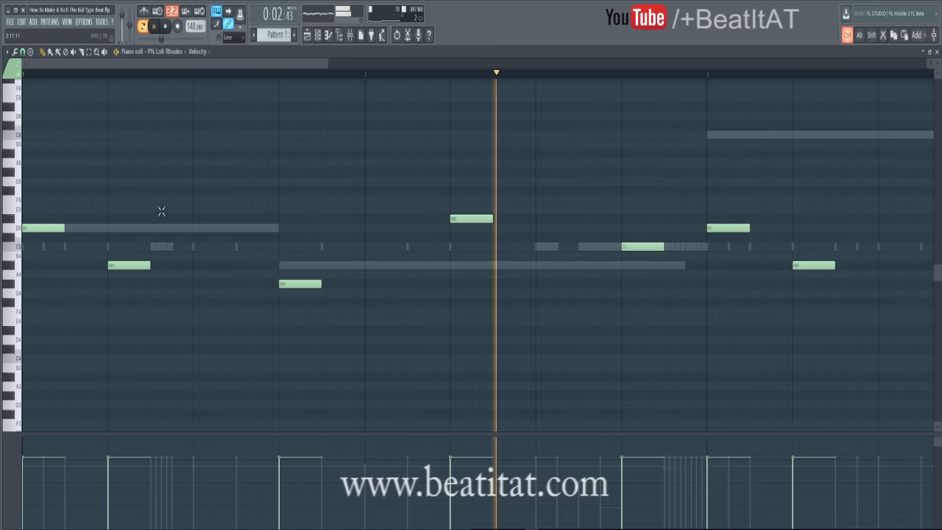
pyautogui.press('F7')
# Try Fruity Delay 2 in effect slot 3 of the PN Lofi Rhodes mixer track.
pyautogui.press('F9')
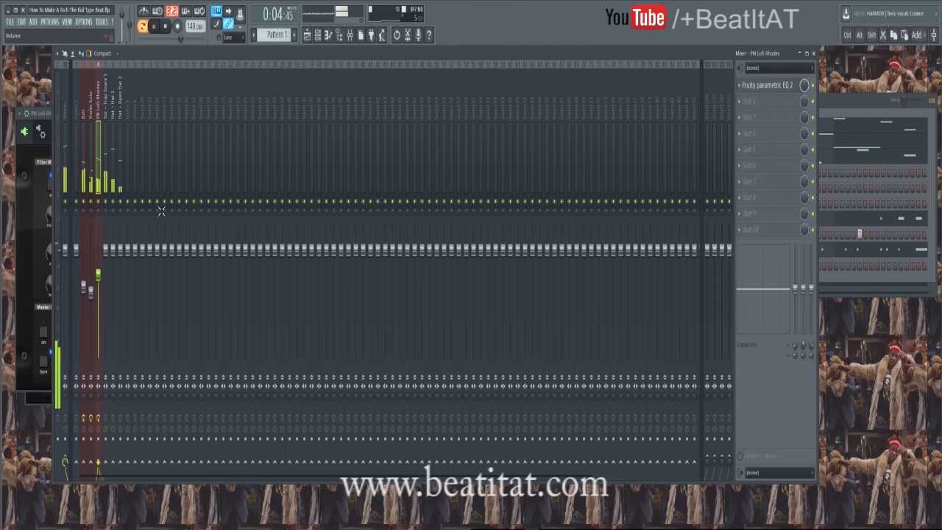
pyautogui.click(739, 118)
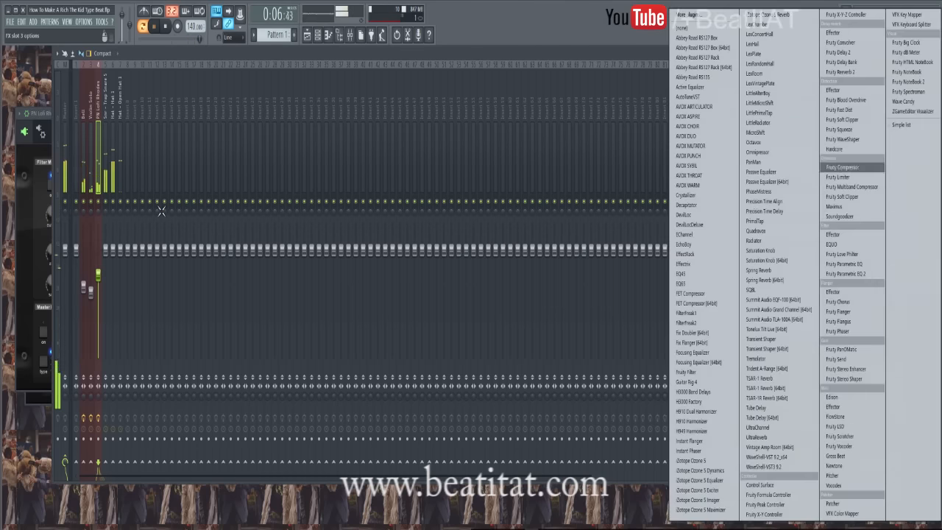
pyautogui.click(840, 53)
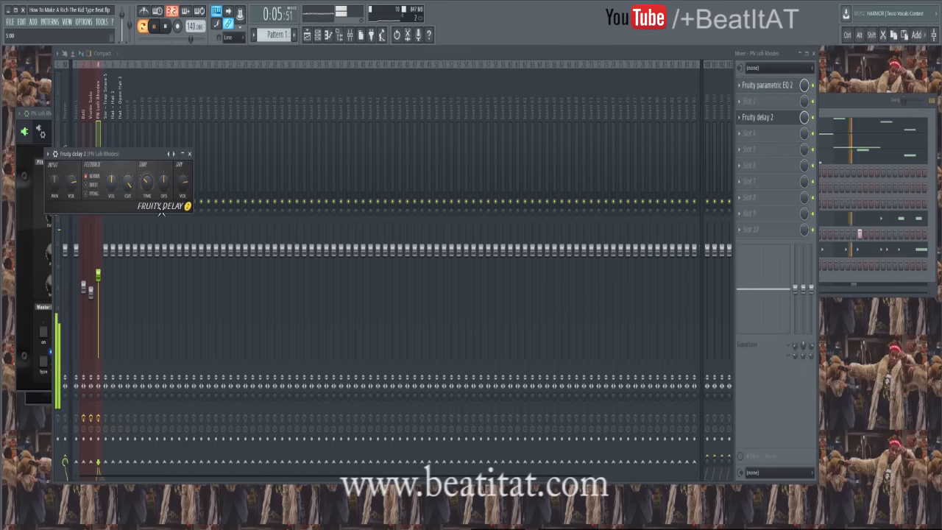
pyautogui.click(161, 211)
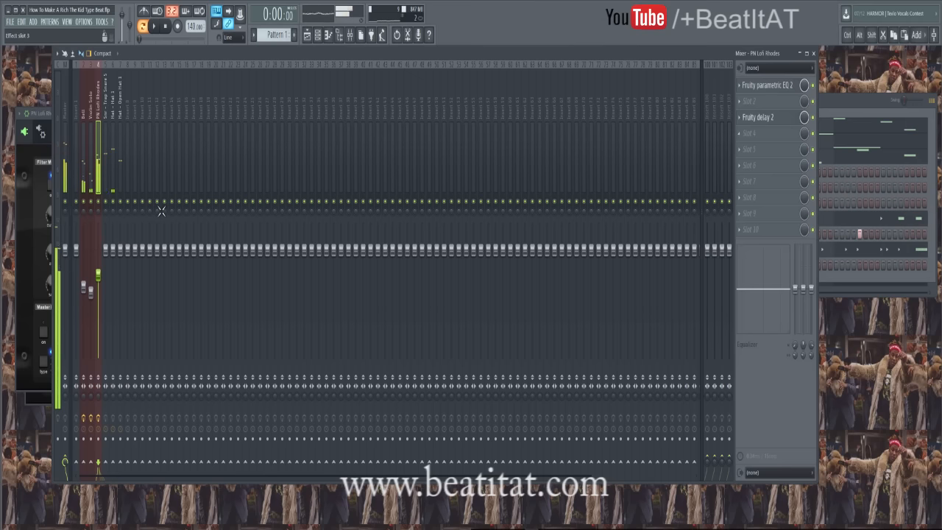
# Replace slot 3's effect with Gross Beat and shape its time envelope with a single dip in the second half of beat 3.
pyautogui.click(740, 118)
pyautogui.click(747, 128)
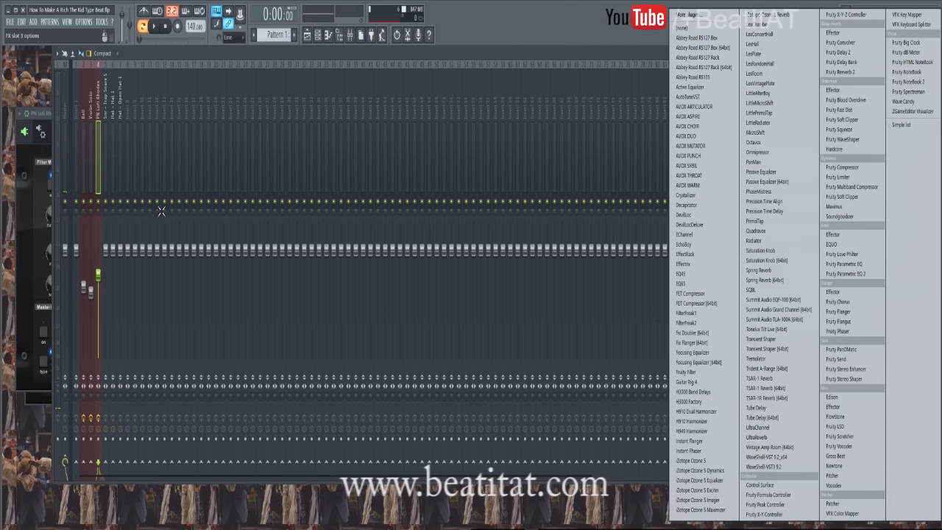
pyautogui.click(836, 456)
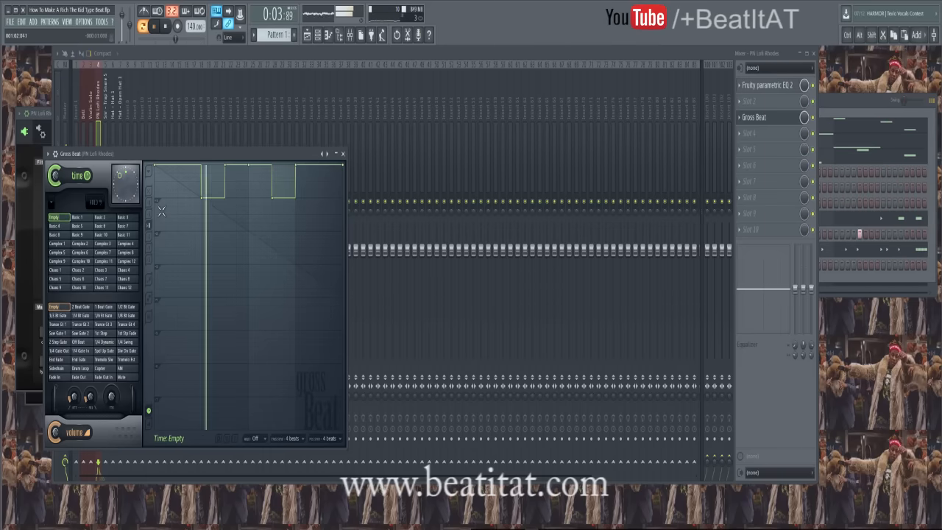
pyautogui.rightClick(201, 198)
pyautogui.click(214, 213)
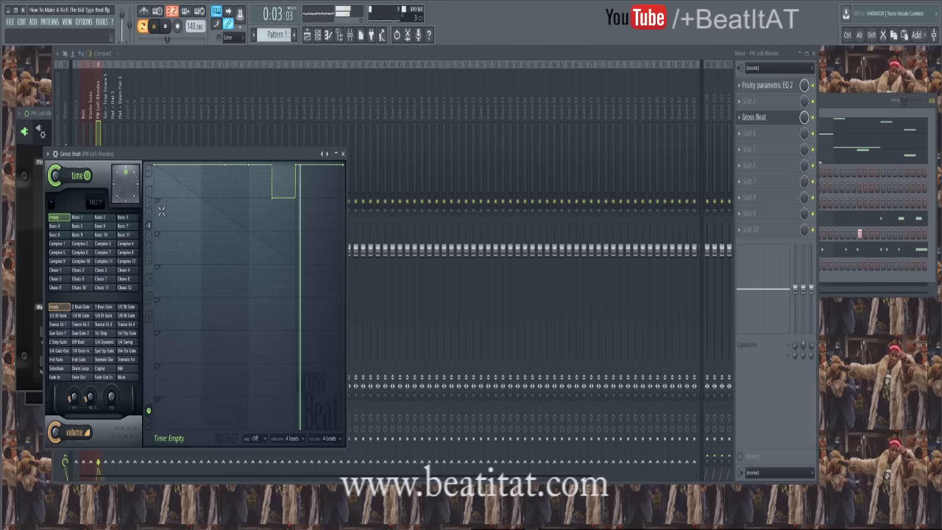
pyautogui.press('Escape')
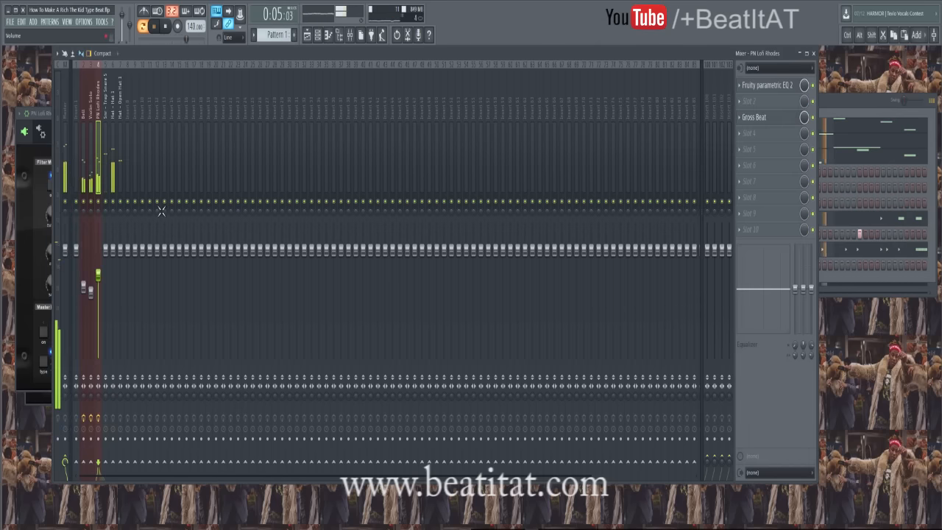
# Hide the mixer and place Perc - Rim hits on step 15 of every bar, plus step 16 in bars 2 and 4.
pyautogui.press('F9')
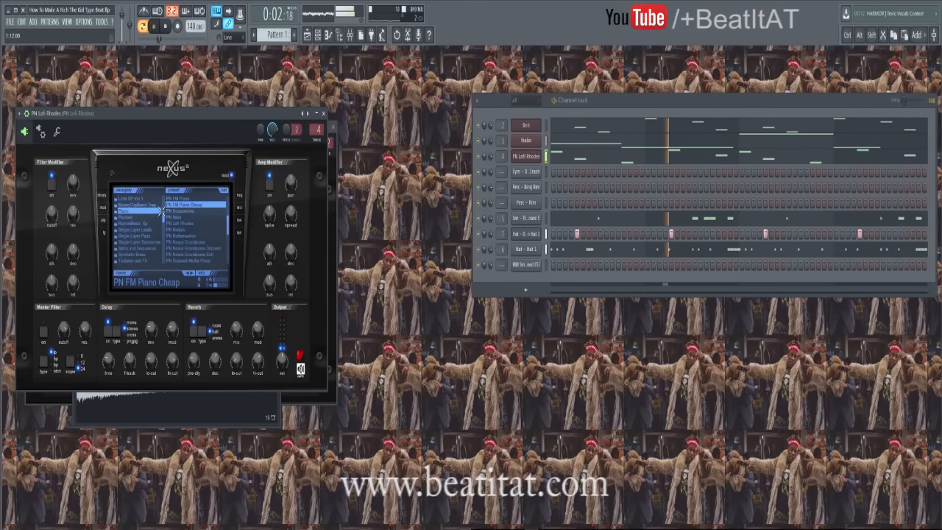
pyautogui.click(636, 202)
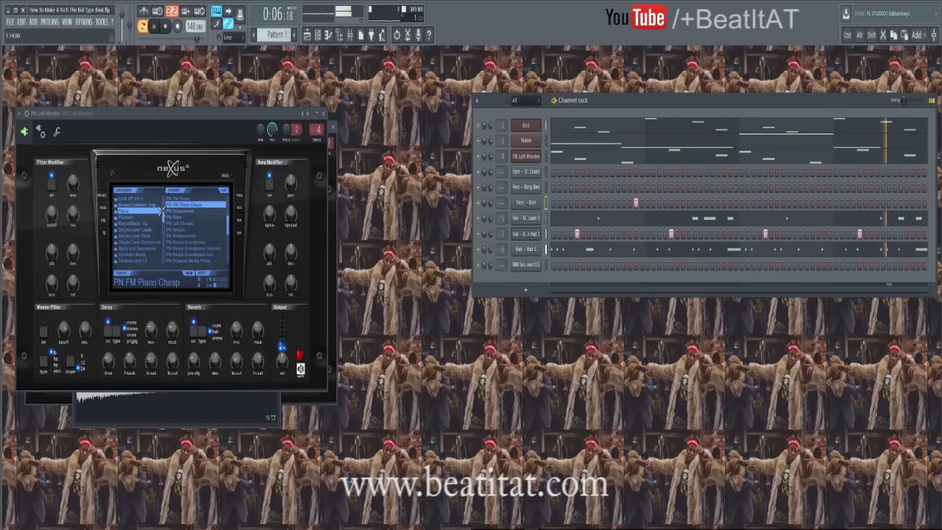
pyautogui.click(730, 203)
pyautogui.click(736, 203)
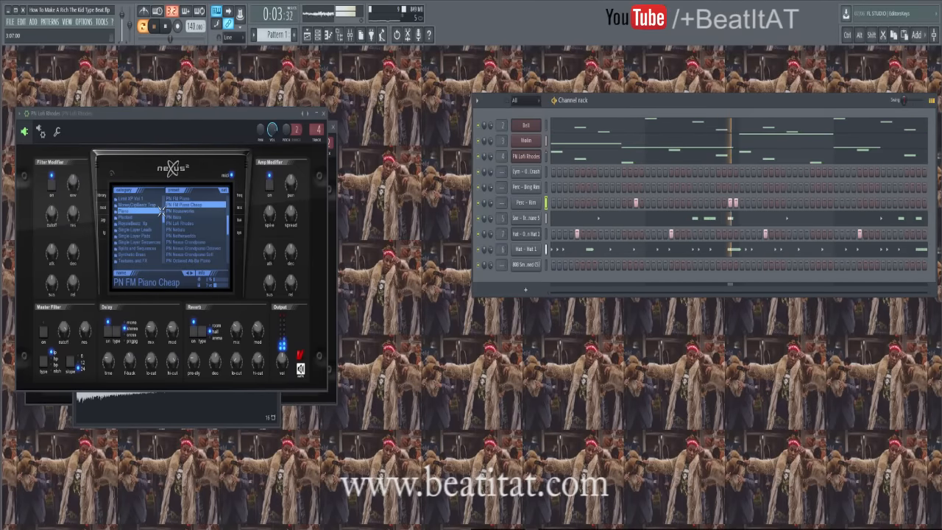
pyautogui.click(825, 202)
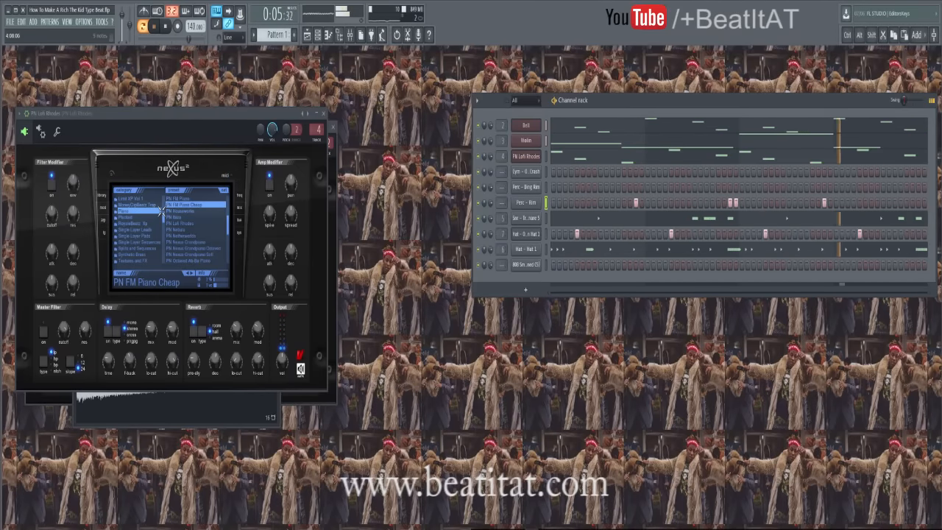
pyautogui.click(919, 203)
pyautogui.click(925, 202)
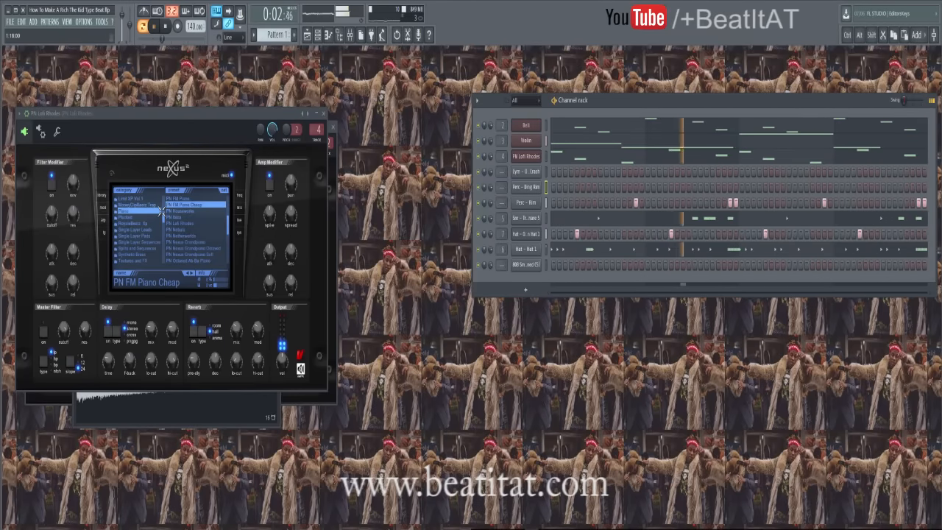
# Place a Cym - Orch Crash hit on the first step of bar 1 while auditioning the pattern.
pyautogui.press('space')
pyautogui.press('space')
pyautogui.press('space')
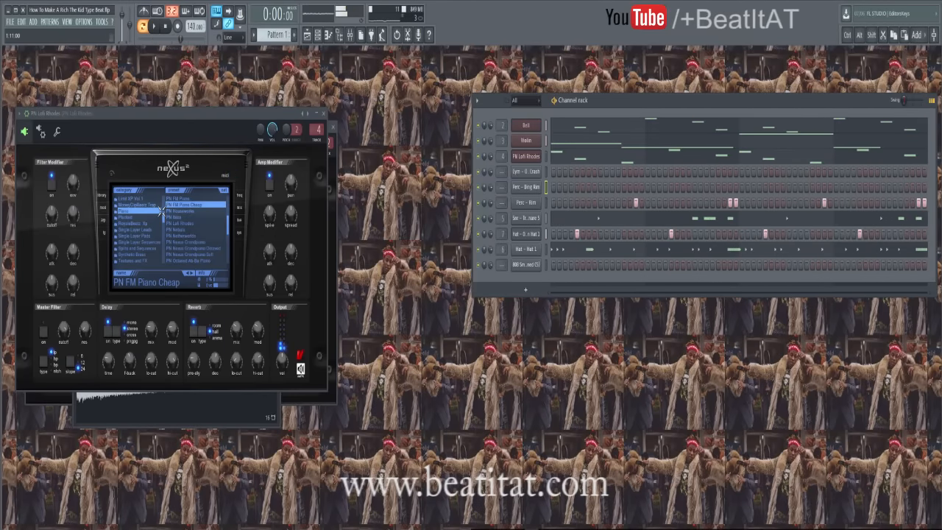
pyautogui.press('space')
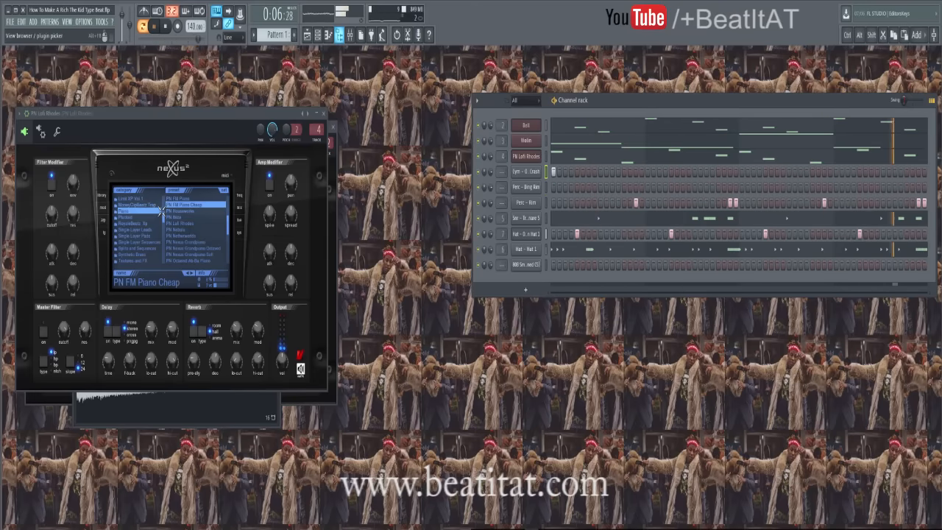
# Show the browser, move the channel rack fully back into view and bring up the PN Lofi Rhodes instrument.
pyautogui.hotkey('alt', 'F8')
pyautogui.press('space')
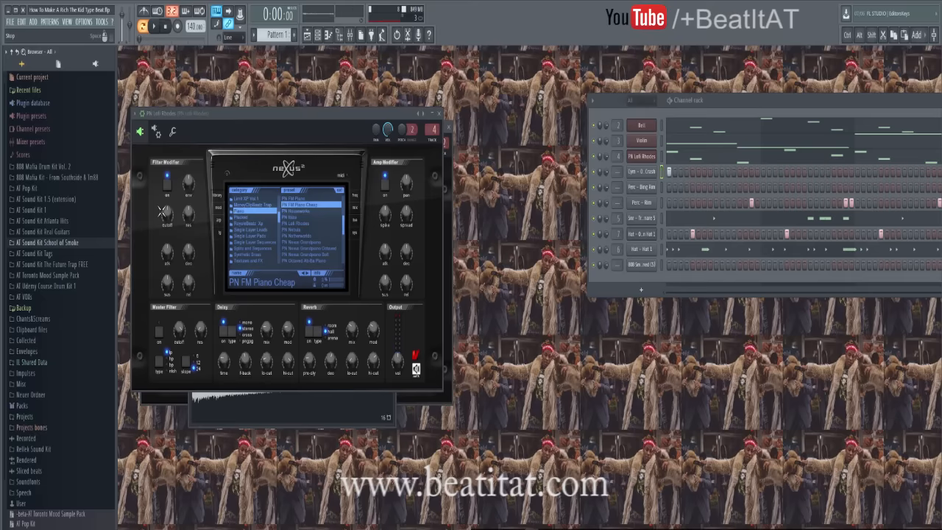
pyautogui.moveTo(766, 100); pyautogui.dragTo(641, 72)
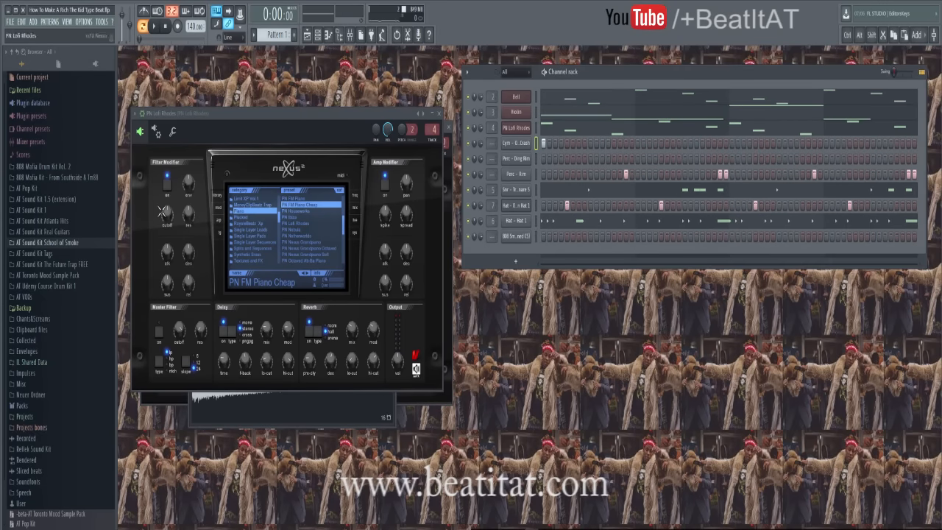
pyautogui.click(516, 128)
pyautogui.click(516, 127)
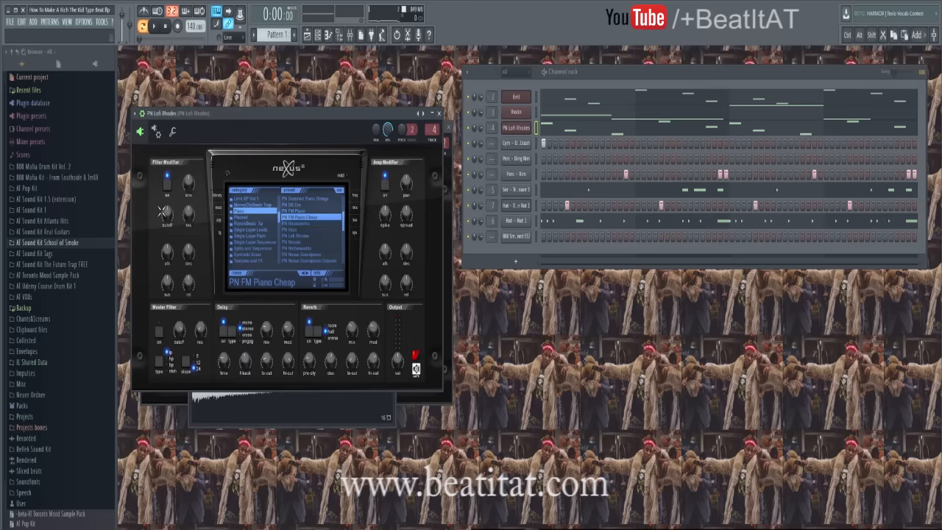
# Route Cym - Orch Crash, Perc - Rim and Perc - Ding Rim to mixer tracks 8, 9 and 10 respectively.
pyautogui.press('F9')
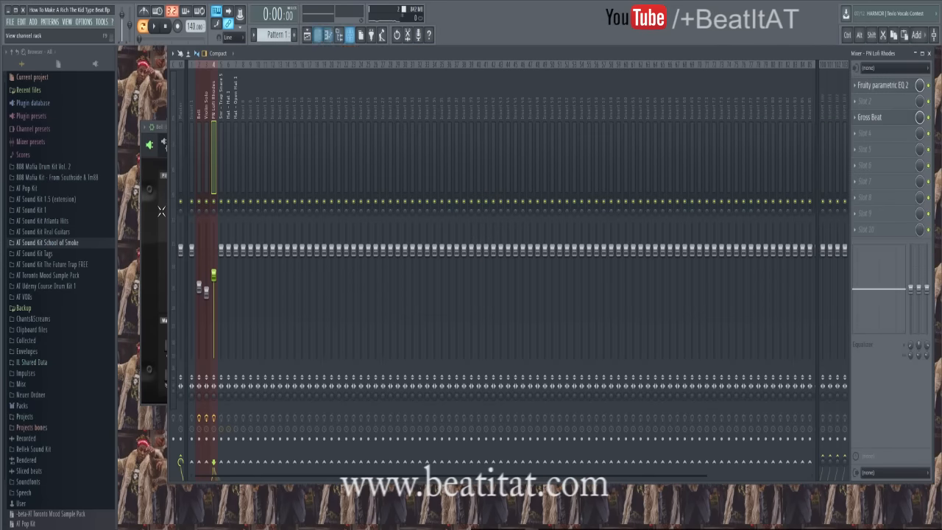
pyautogui.press('F6')
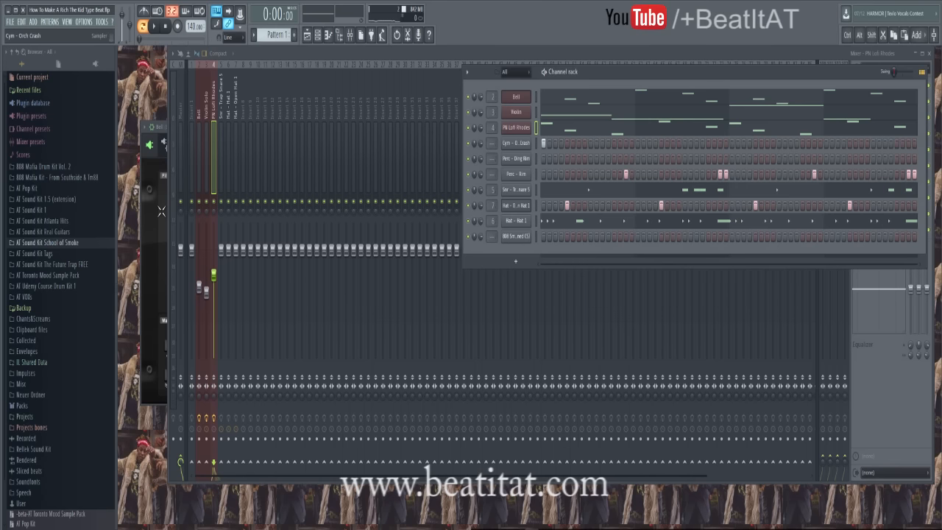
pyautogui.press('Down')
pyautogui.press('F9')
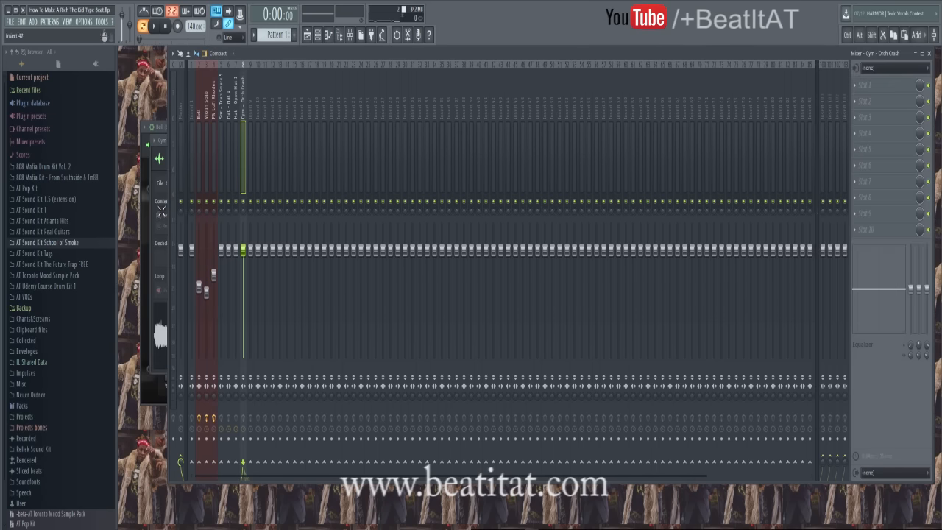
pyautogui.press('F6')
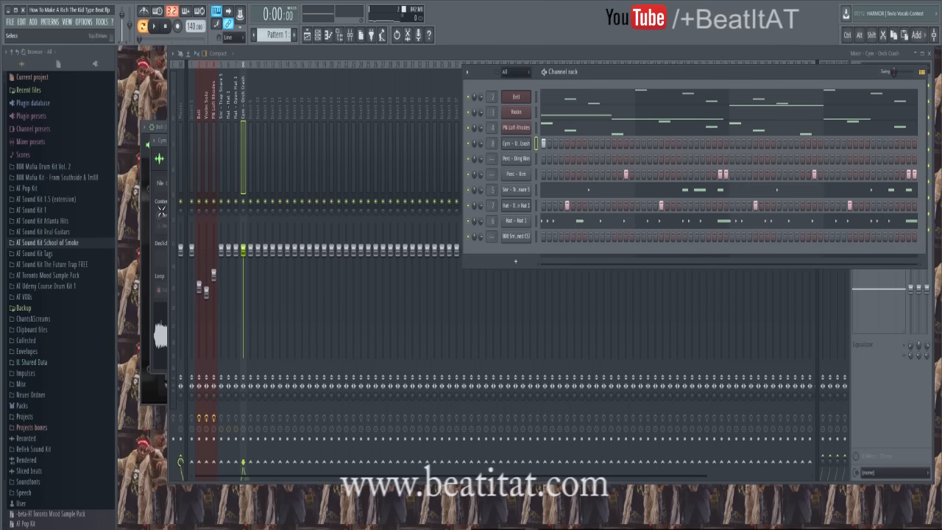
pyautogui.press('Down')
pyautogui.press('F9')
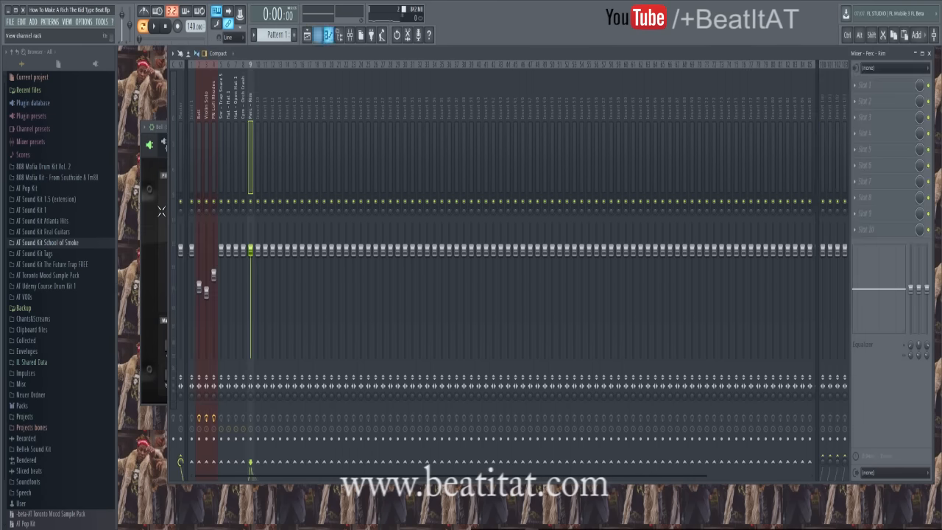
pyautogui.press('F6')
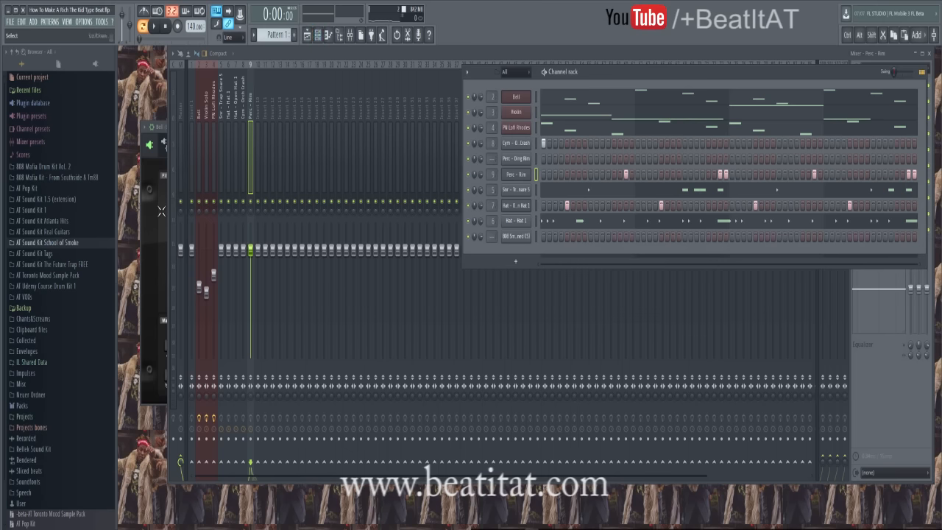
pyautogui.press('Up')
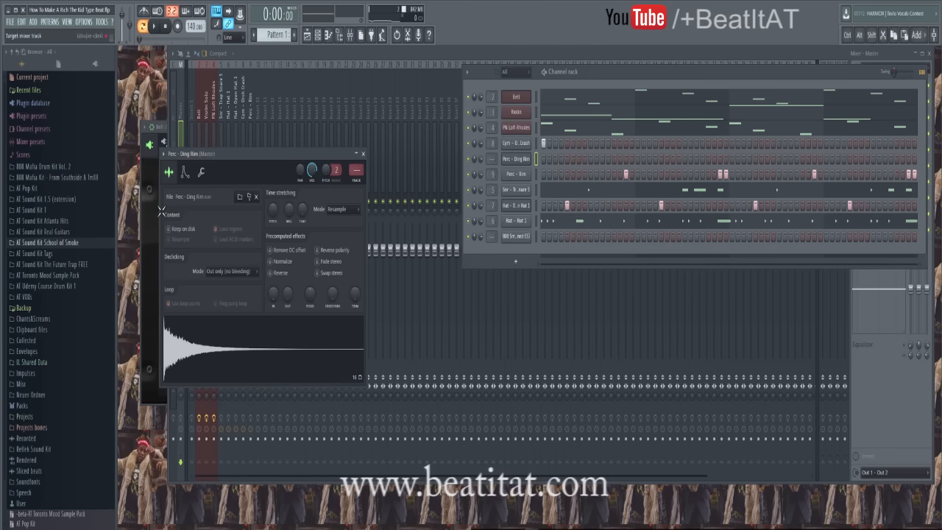
pyautogui.press('F9')
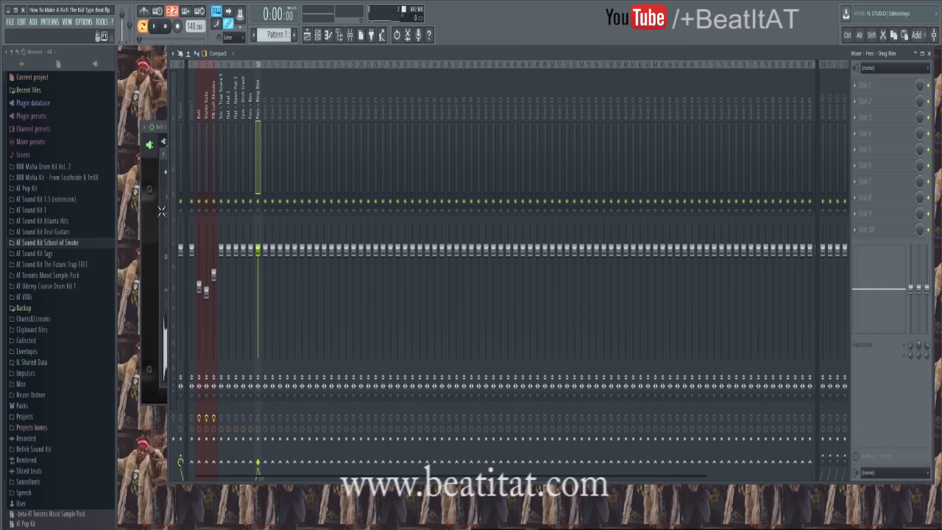
pyautogui.press('F6')
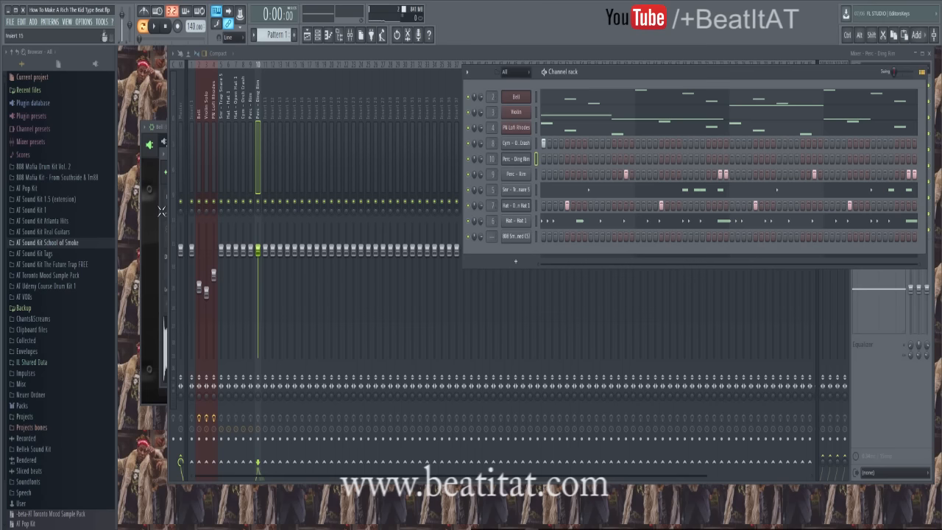
# Lower the mixer levels of Hat - Open Hat 1 and Cym - Orch Crash while the pattern plays.
pyautogui.press('F6')
pyautogui.press('Left')
pyautogui.press('Left')
pyautogui.press('Left')
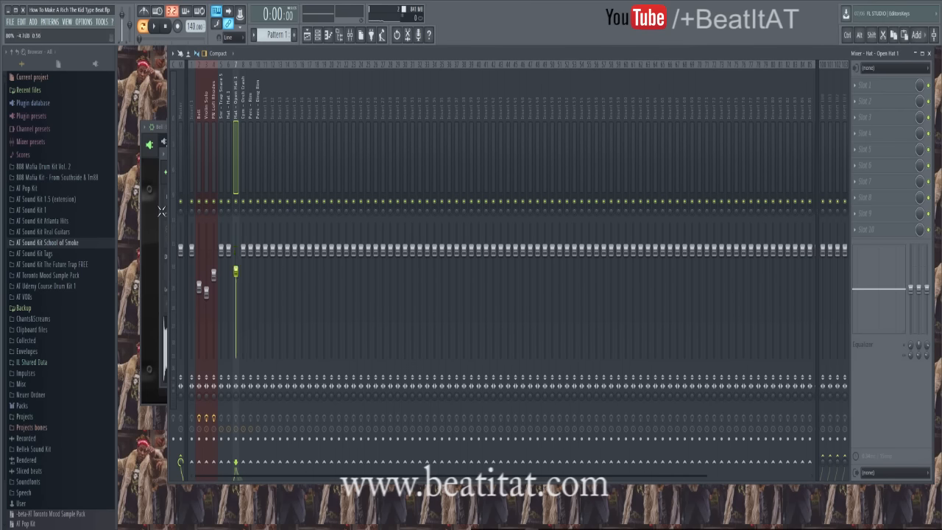
pyautogui.click(855, 85)
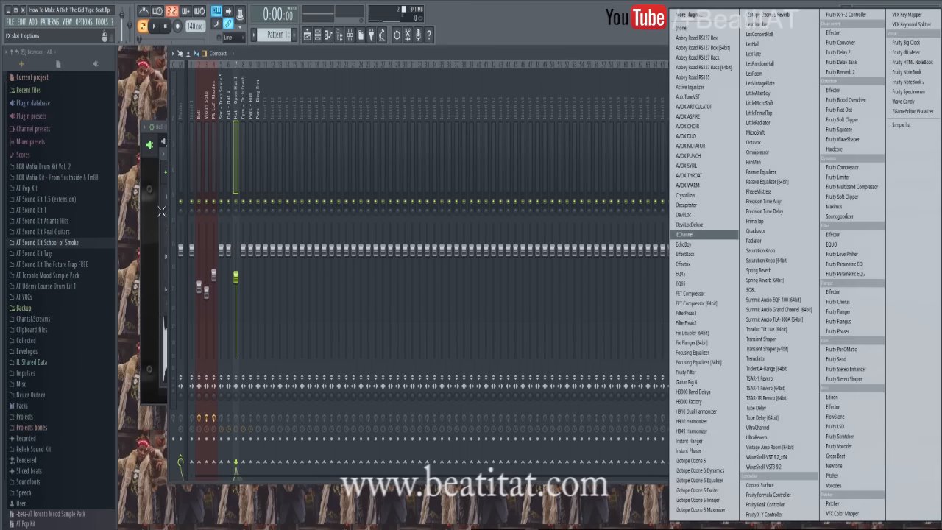
pyautogui.click(567, 236)
pyautogui.press('space')
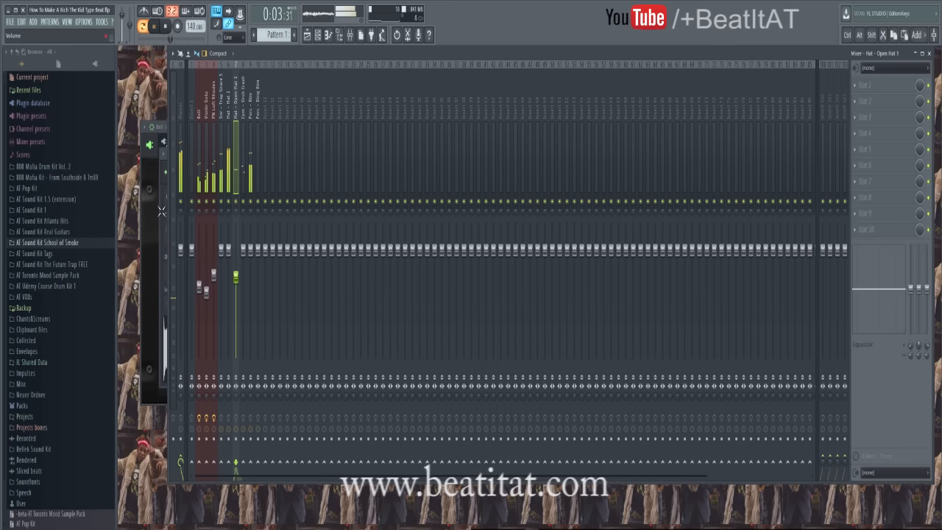
pyautogui.press('Right')
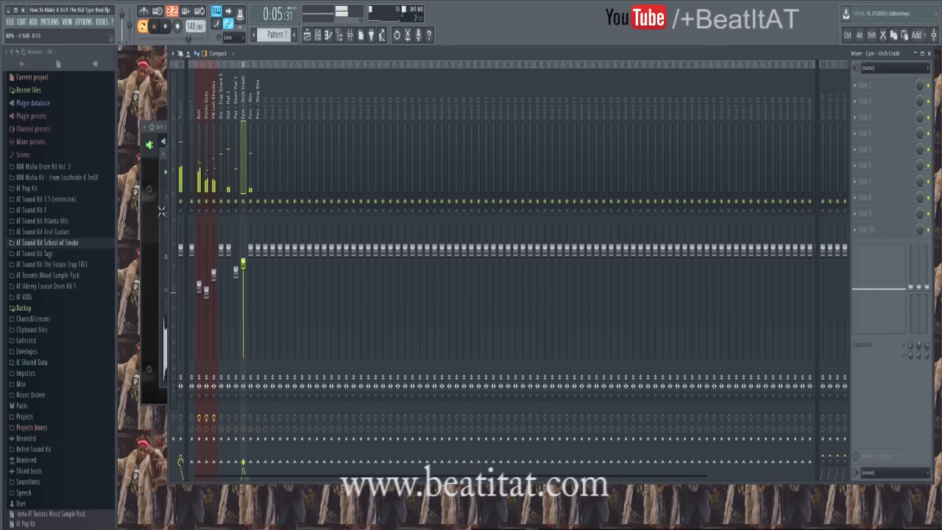
# Place Perc - Ding Rim hits on step 13 of bars 2 and 4 and slightly lower its mixer level.
pyautogui.press('F6')
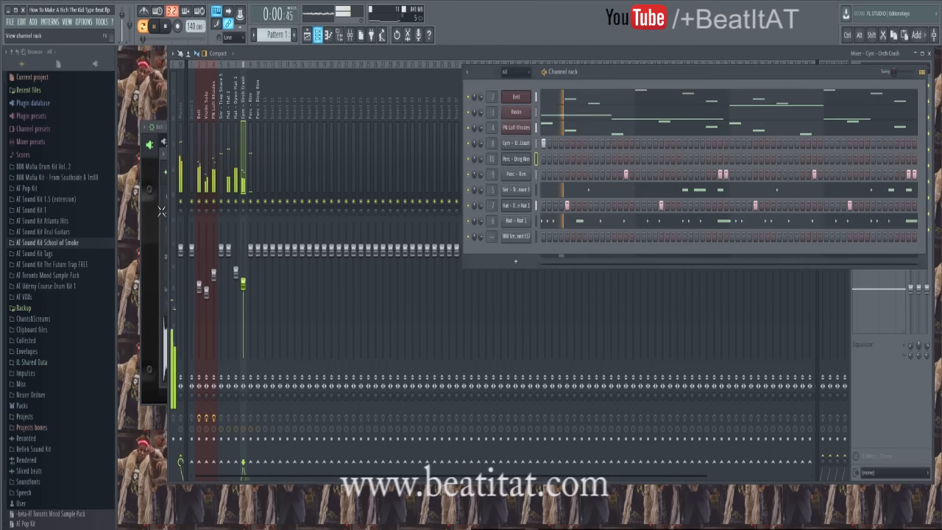
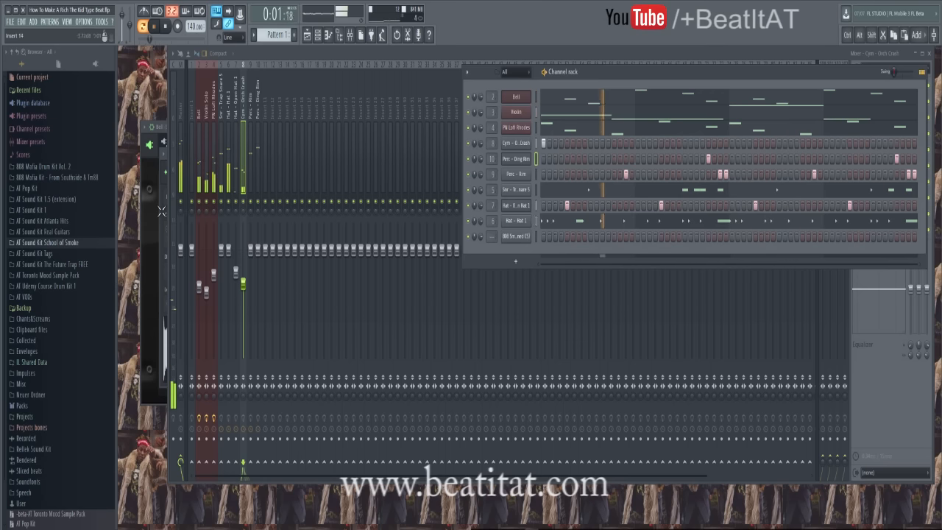
pyautogui.press('F6')
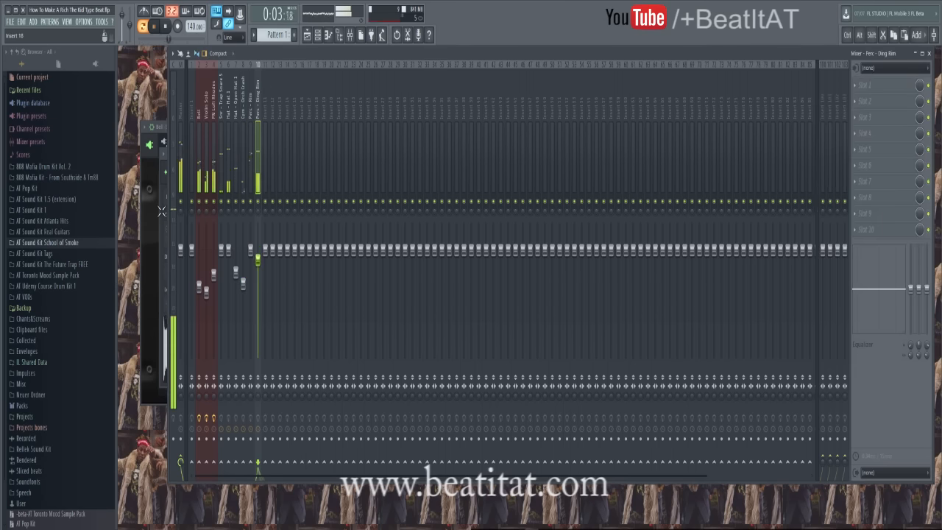
pyautogui.press('space')
# Add the K - Kick Base sample from the AT Pop Kit folder as a new channel below the 808.
pyautogui.press('F6')
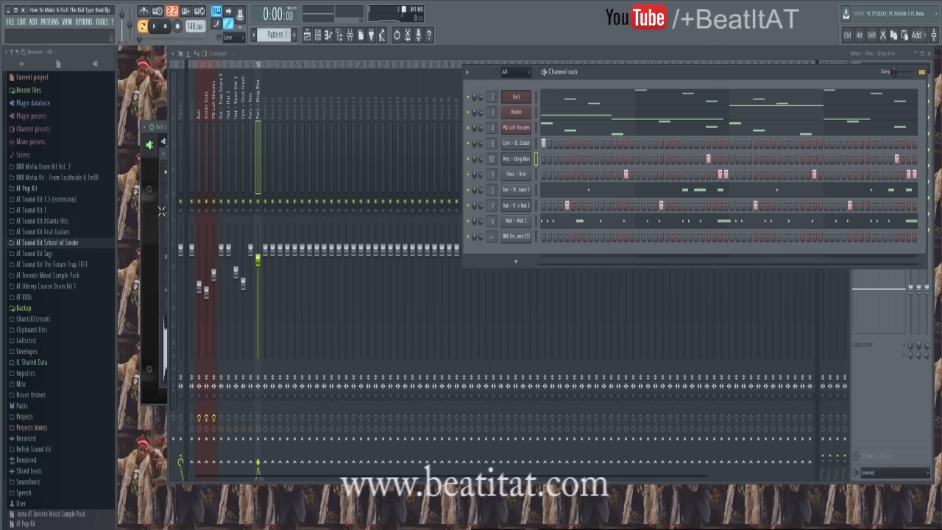
pyautogui.click(27, 188)
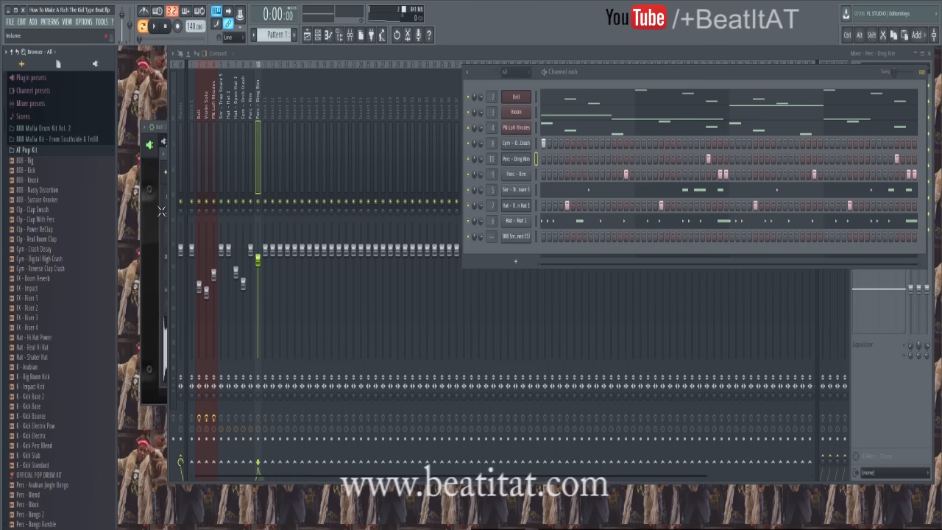
pyautogui.scroll(-4, 59, 324)
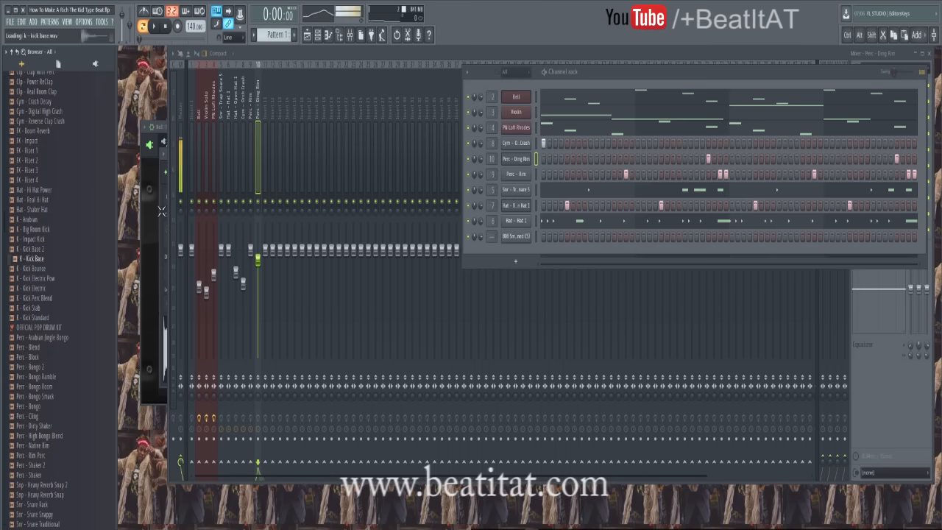
pyautogui.moveTo(29, 259); pyautogui.dragTo(536, 258)
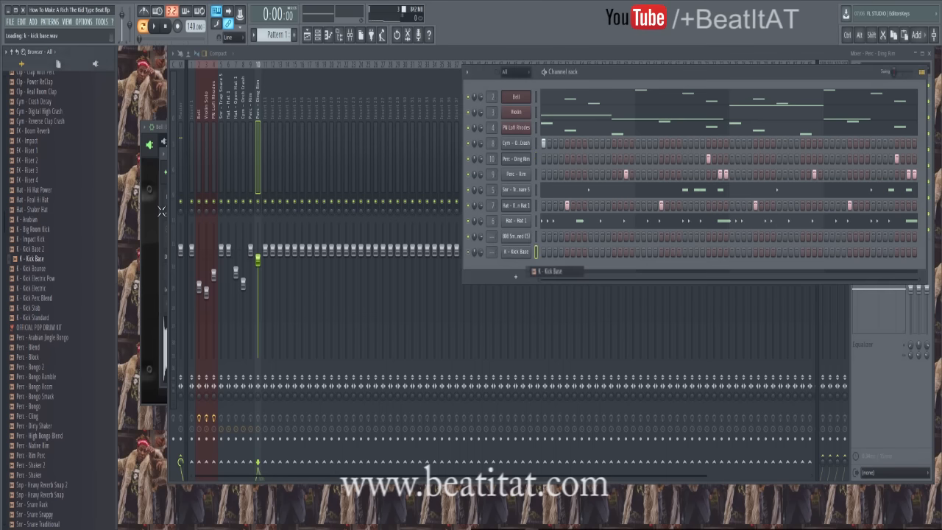
# Place K - Kick Base on steps 1, 7 (bar 1), 1, 11 (bar 3) and 1, 3, 15 (bars 2 and 4).
pyautogui.press('space')
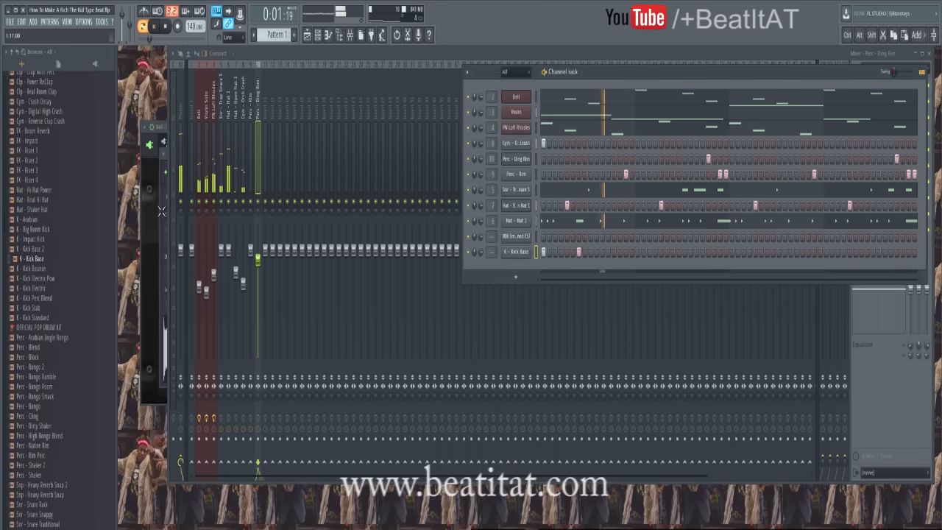
pyautogui.click(644, 252)
pyautogui.press('space')
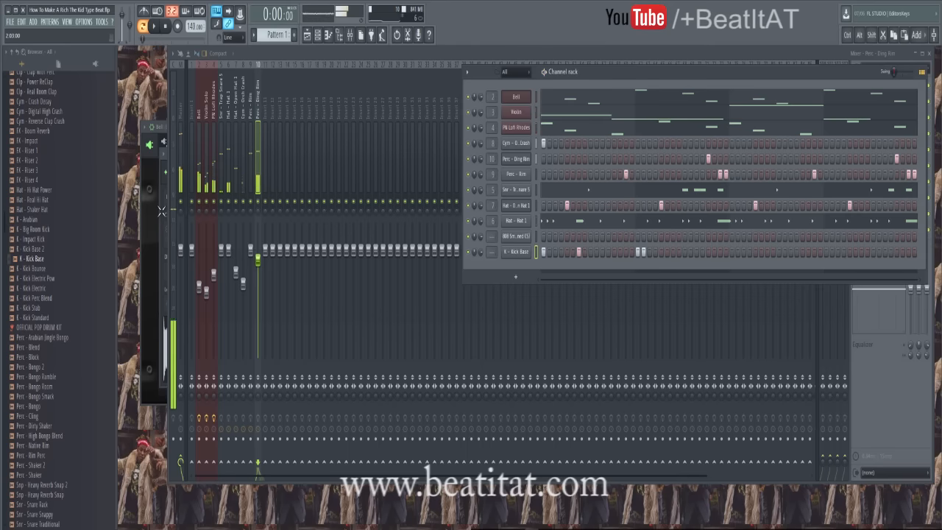
pyautogui.press('space')
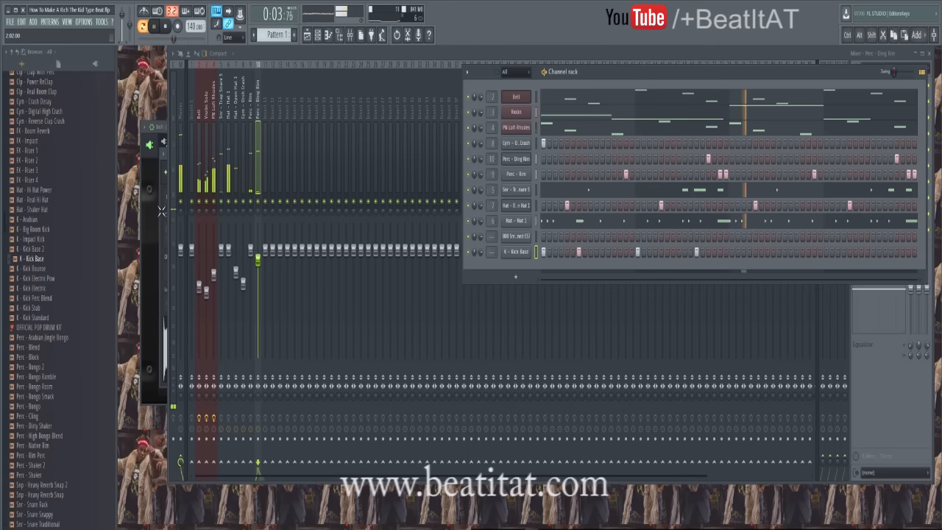
pyautogui.press('space')
pyautogui.press('space')
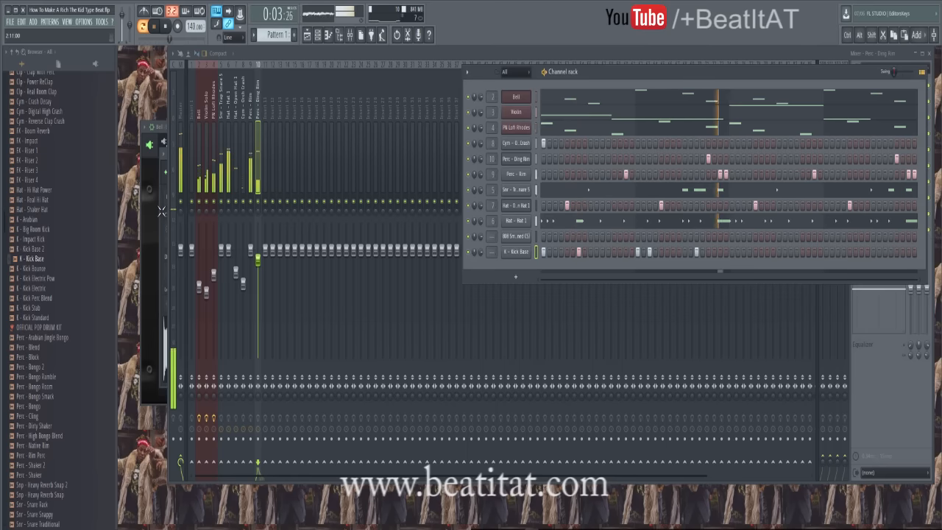
pyautogui.press('space')
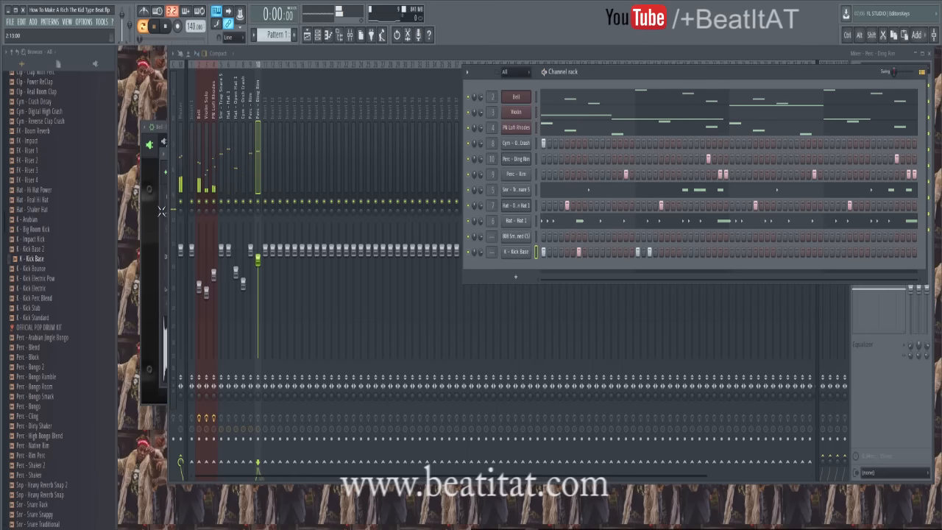
pyautogui.press('space')
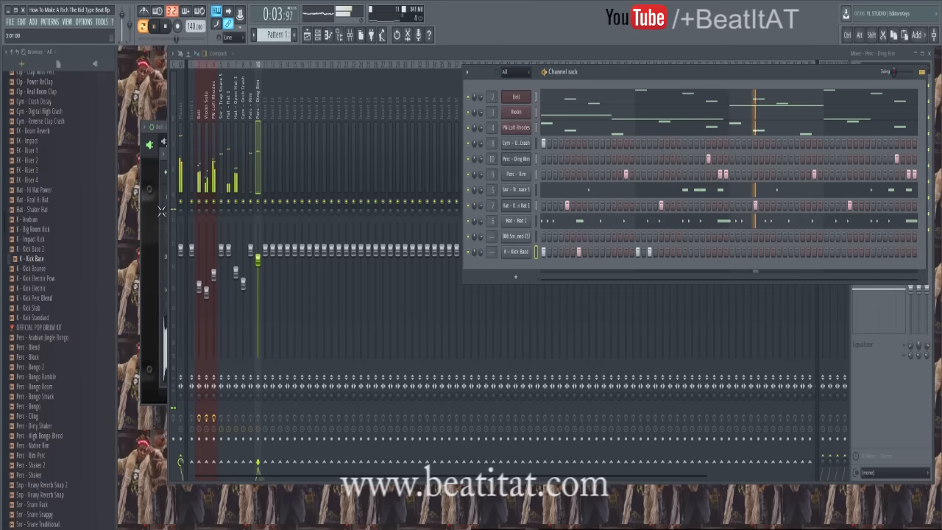
pyautogui.press('space')
pyautogui.press('space')
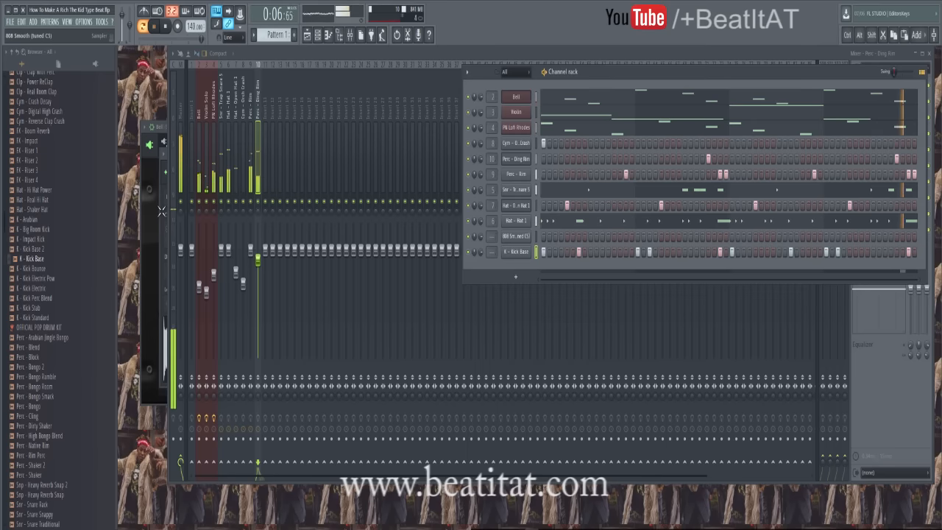
# Make the 808 Smooth (tuned C5) channel cut itself and route it to mixer track 11.
pyautogui.click(516, 237)
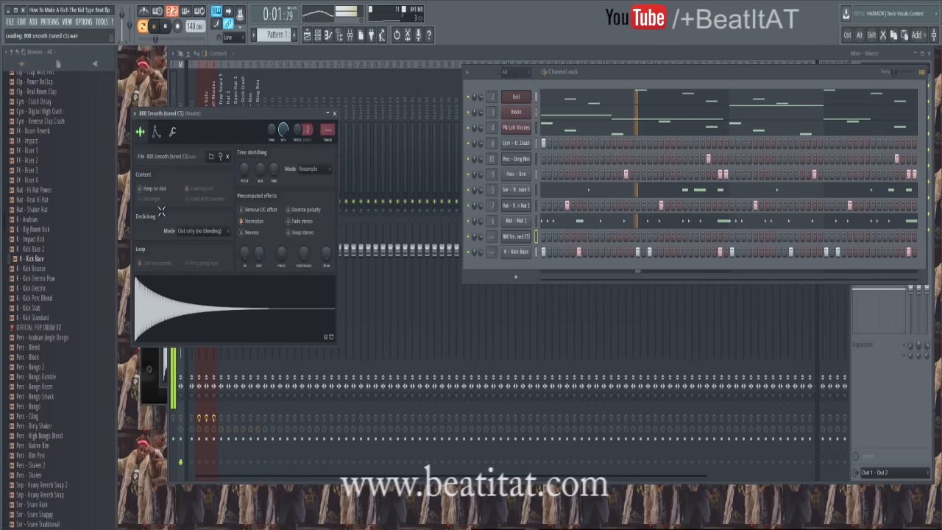
pyautogui.click(172, 131)
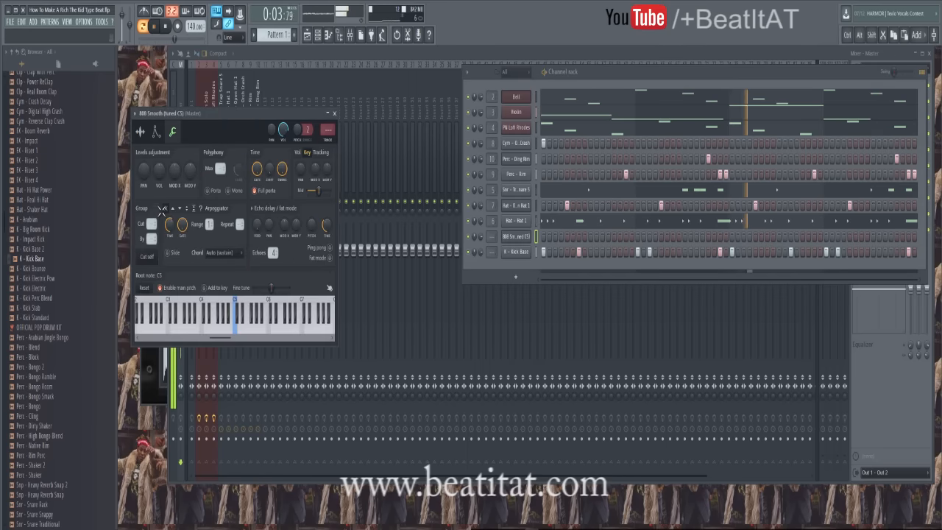
pyautogui.hotkey('ctrl', 'l')
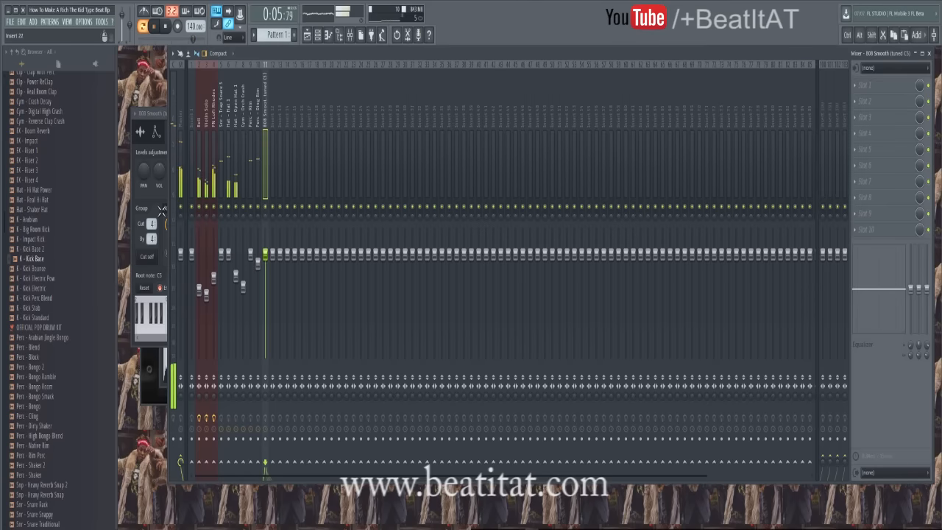
# Route the K - Kick Base channel to mixer track 12 and lower the Hat - Hat 1 track to about -7.3 dB.
pyautogui.press('F6')
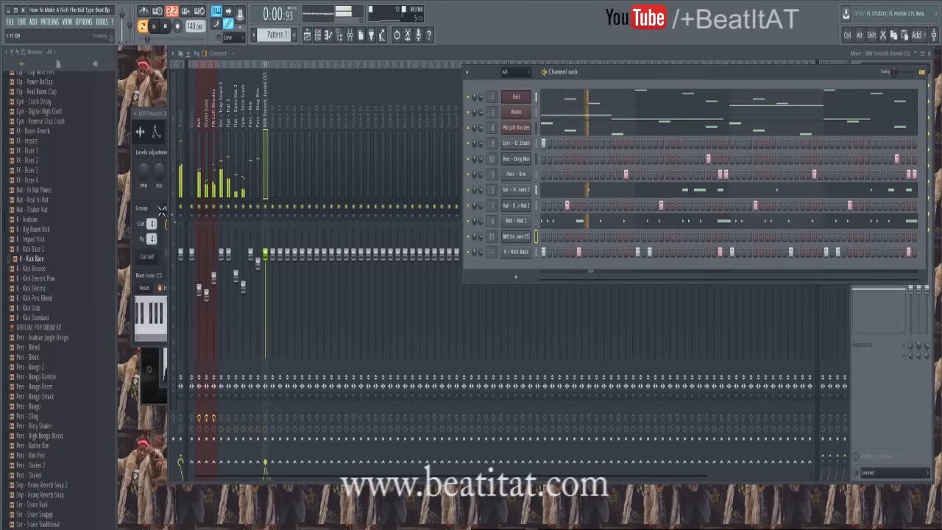
pyautogui.press('Down')
pyautogui.press('F9')
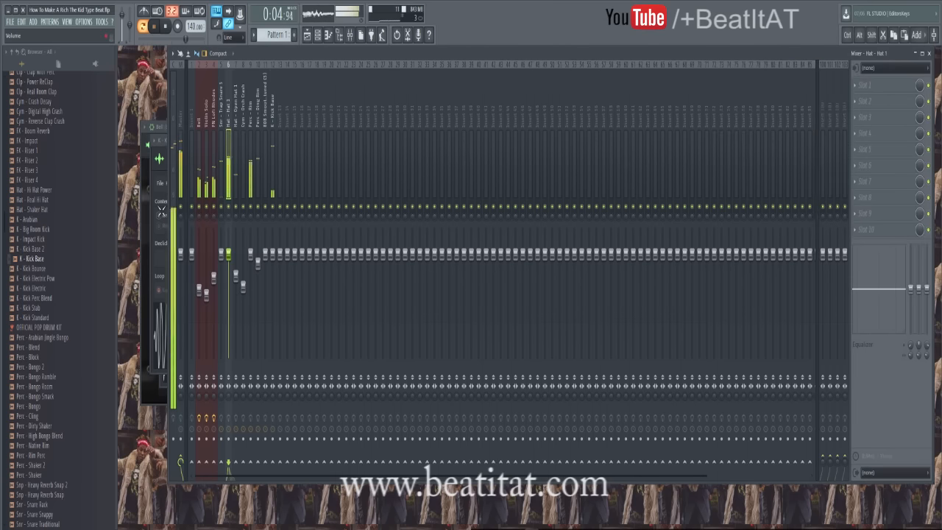
pyautogui.moveTo(228, 254); pyautogui.dragTo(228, 285)
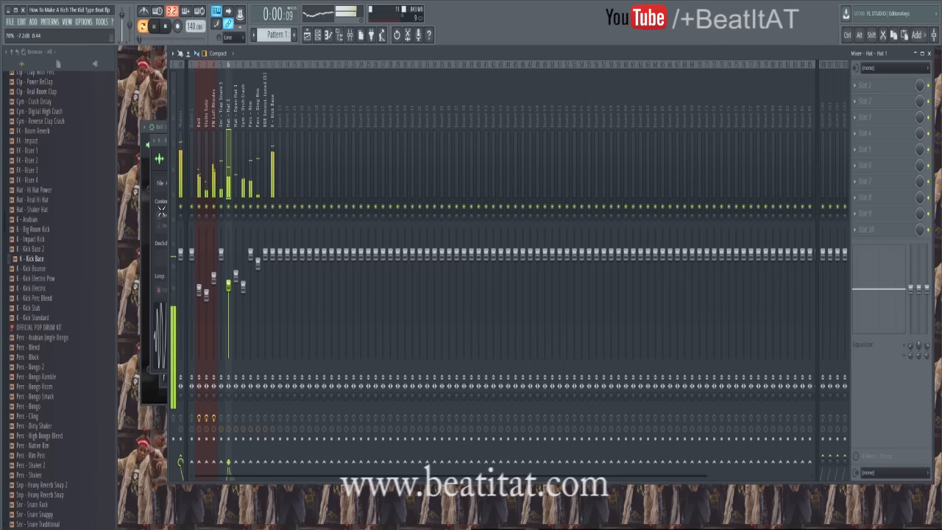
# Set the mixer levels of PN Lofi Rhodes to about -11.8 dB, Bell to -6.4 dB and Violin Solo to -6.8 dB.
pyautogui.click(214, 166)
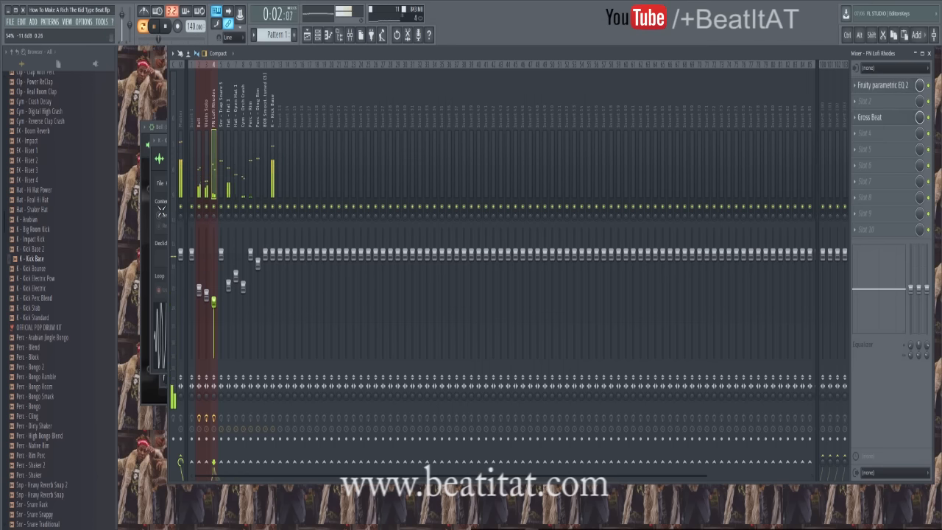
pyautogui.click(199, 285)
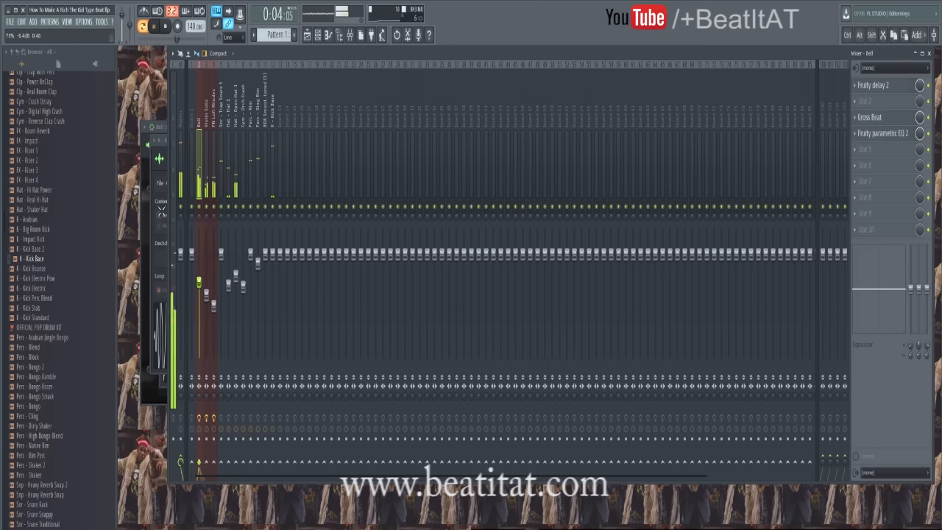
pyautogui.click(207, 294)
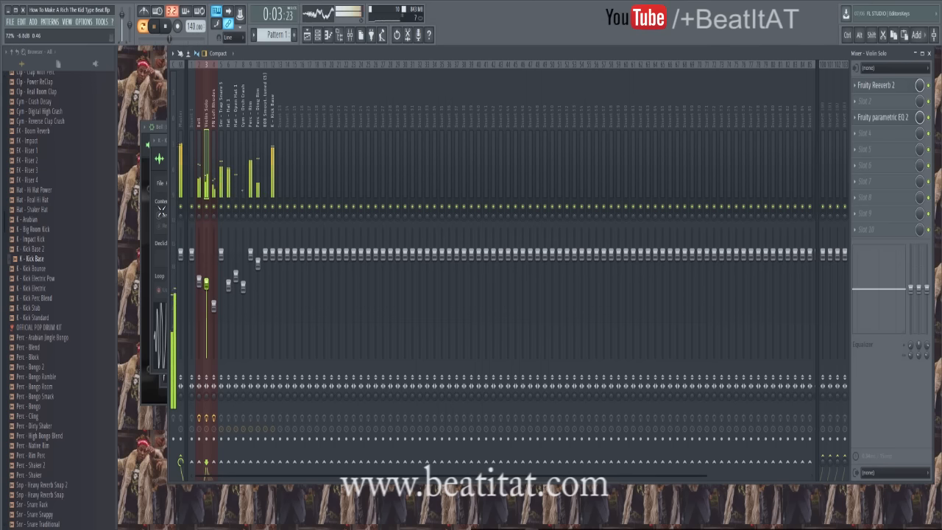
# Transpose the Violin channel's melody up one octave.
pyautogui.click(318, 34)
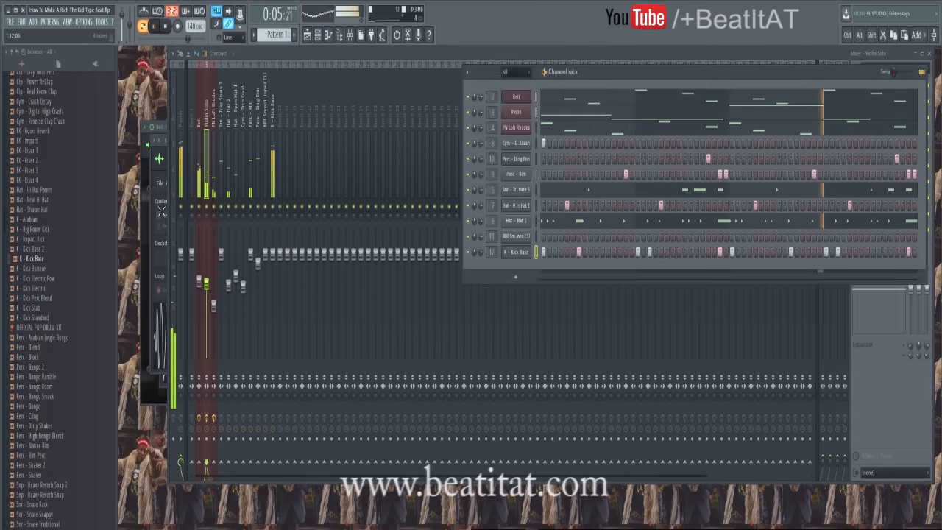
pyautogui.click(603, 116)
pyautogui.hotkey('ctrl', 'Up')
pyautogui.press('space')
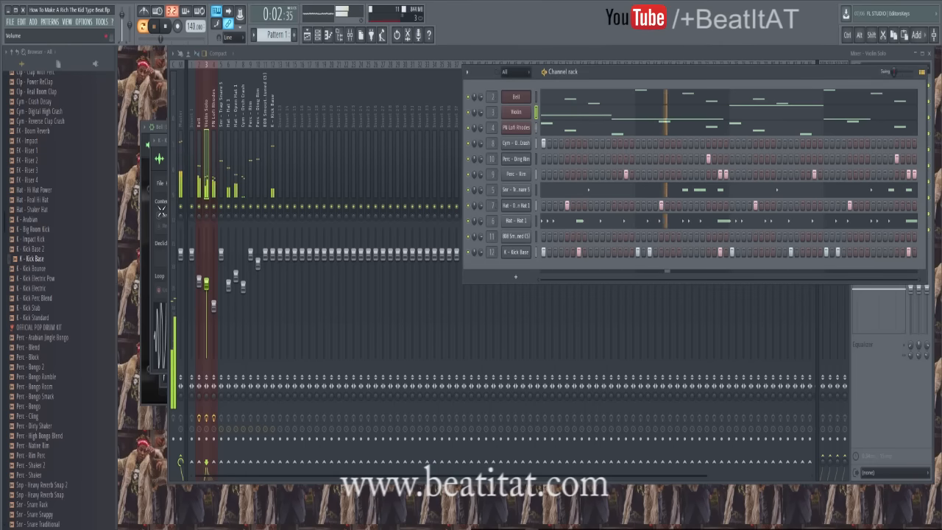
# Rebalance the melody tracks with PN Lofi Rhodes at about -13.4 dB, Bell at -5.7 dB and Violin Solo at -8.6 dB.
pyautogui.click(213, 305)
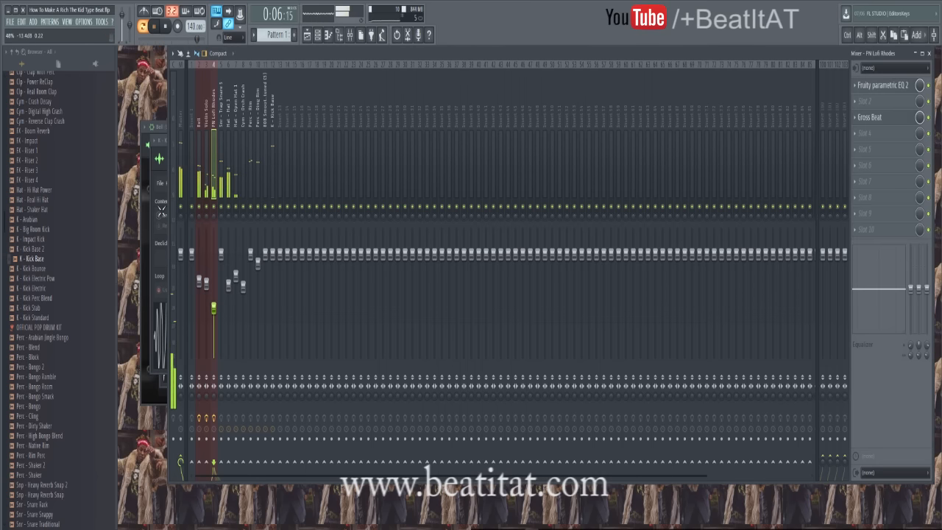
pyautogui.click(198, 280)
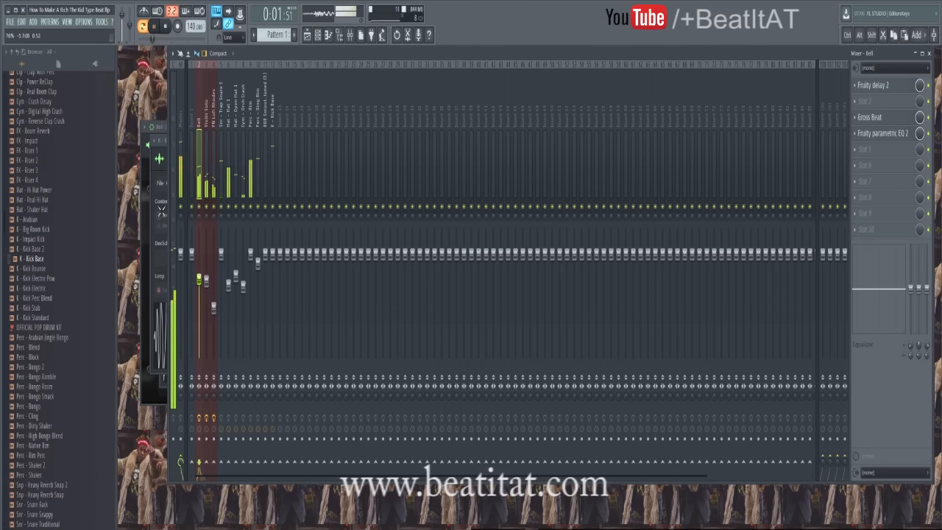
pyautogui.click(206, 287)
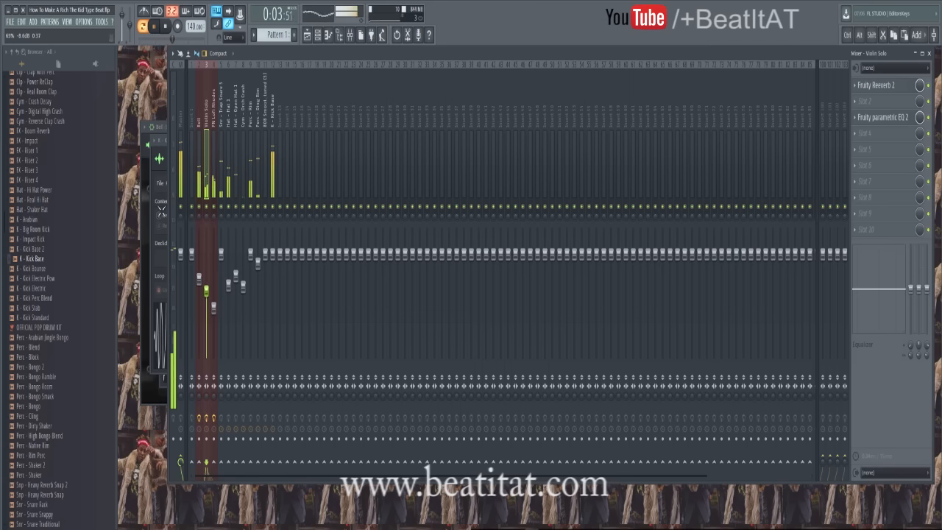
# Open the 808 Smooth (tuned C5) piano roll and place a 12-step D4 note at the start of bar 1.
pyautogui.click(328, 35)
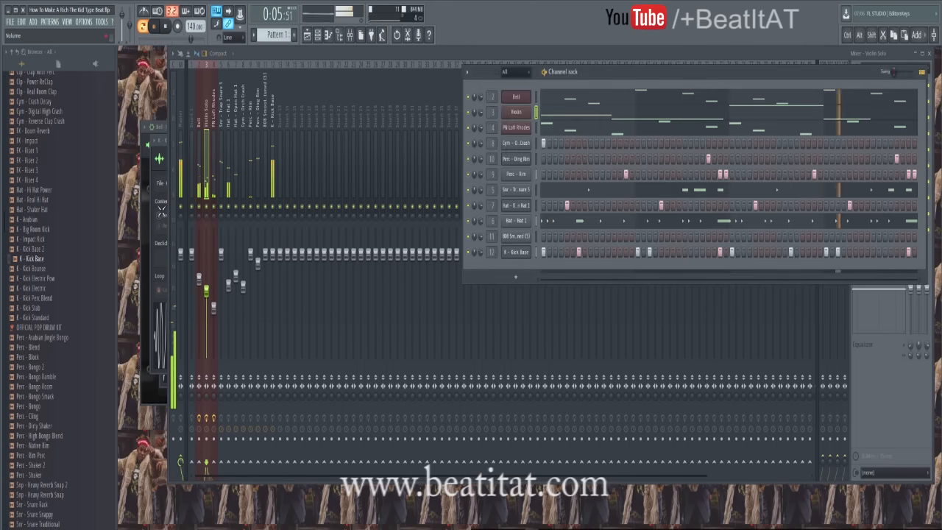
pyautogui.rightClick(533, 232)
pyautogui.click(549, 236)
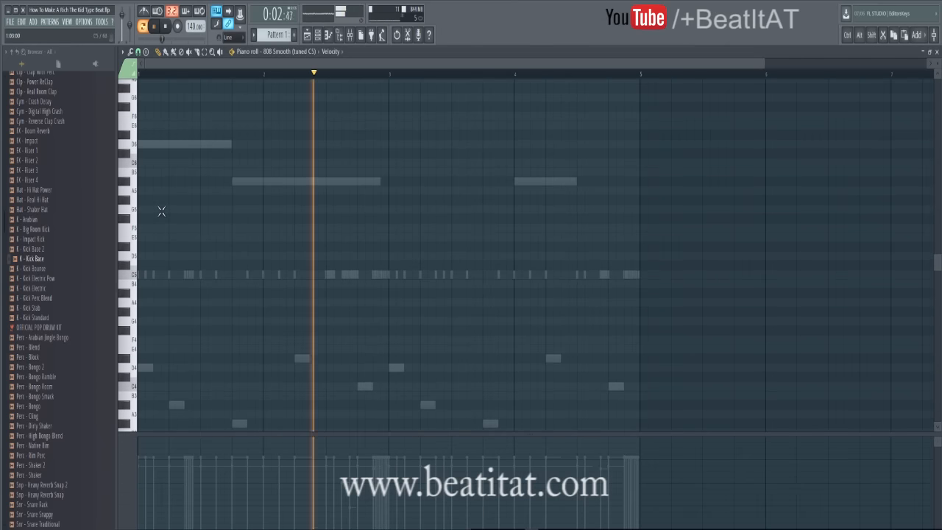
pyautogui.press('space')
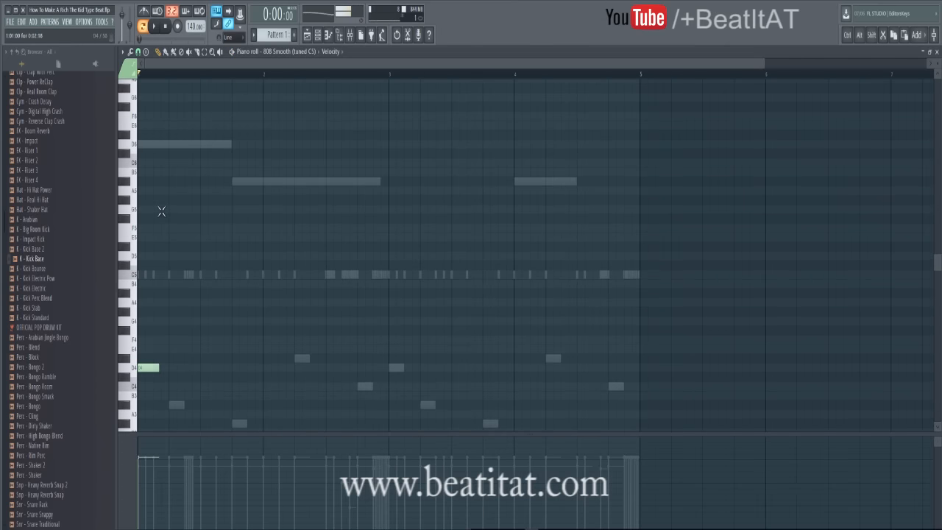
pyautogui.press('space')
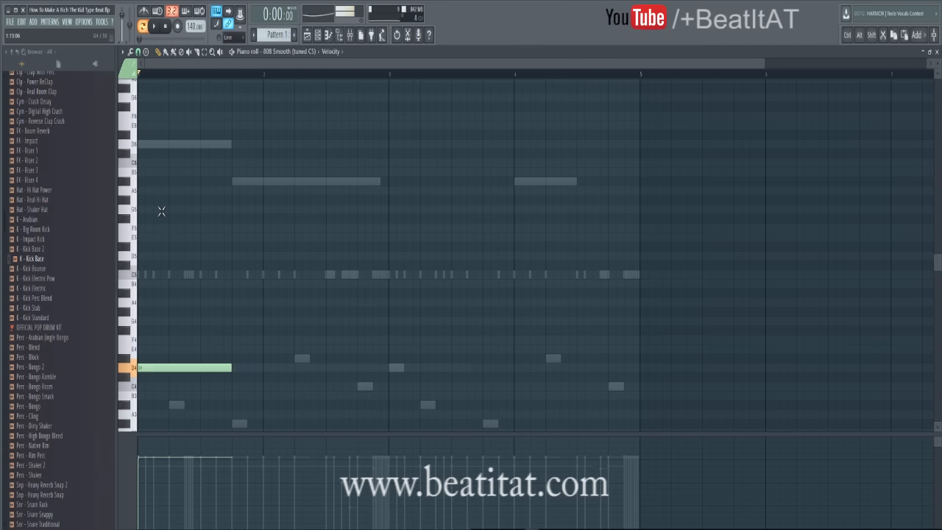
# Place two 2-step G#4 notes in the 808 line on steps 13 and 15 of bar 1.
pyautogui.press('space')
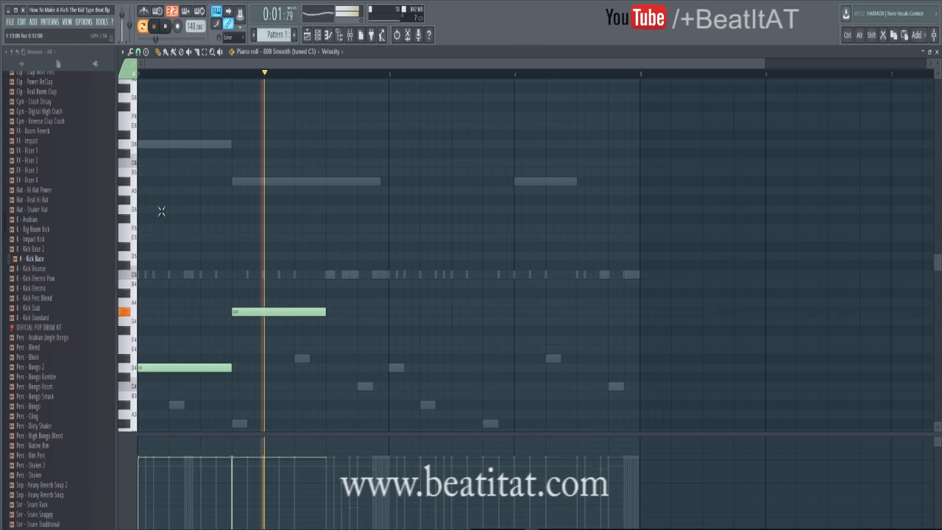
pyautogui.moveTo(325, 313); pyautogui.dragTo(247, 312)
pyautogui.press('space')
pyautogui.press('space')
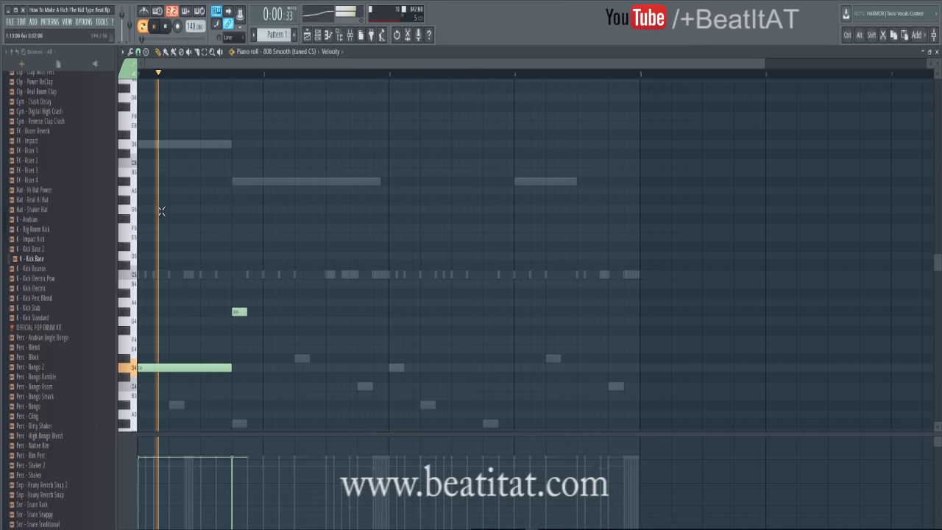
pyautogui.click(254, 313)
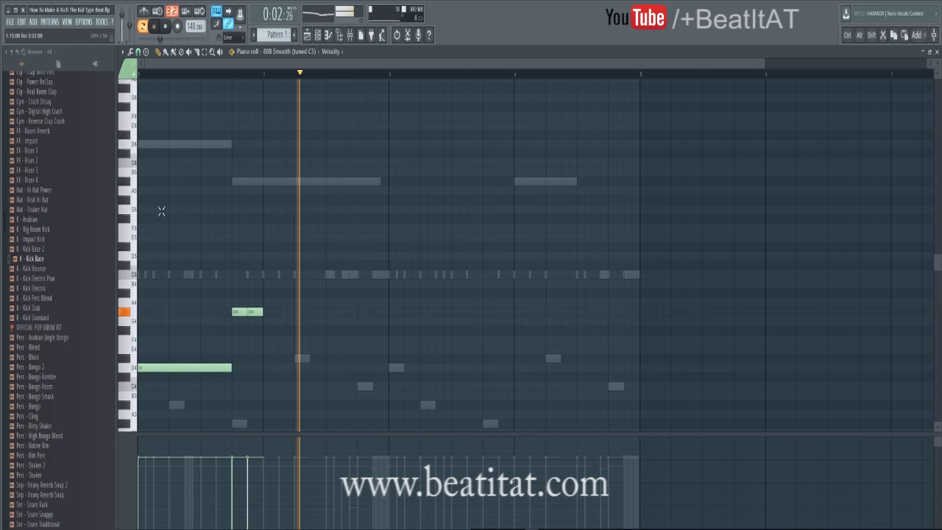
pyautogui.press('space')
pyautogui.press('space')
# Place a 2-step D4 note in the 808 line at the start of bar 2.
pyautogui.click(286, 312)
pyautogui.rightClick(285, 312)
pyautogui.click(270, 367)
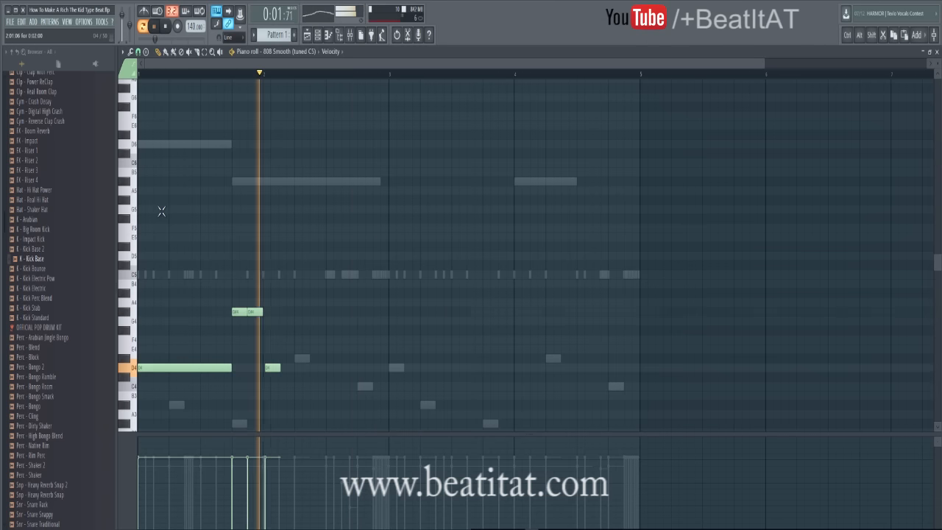
pyautogui.moveTo(272, 367); pyautogui.dragTo(270, 367)
pyautogui.press('space')
pyautogui.press('space')
# Try a D#4 note on step 5 of bar 2 in the 808 line and undo it.
pyautogui.click(302, 359)
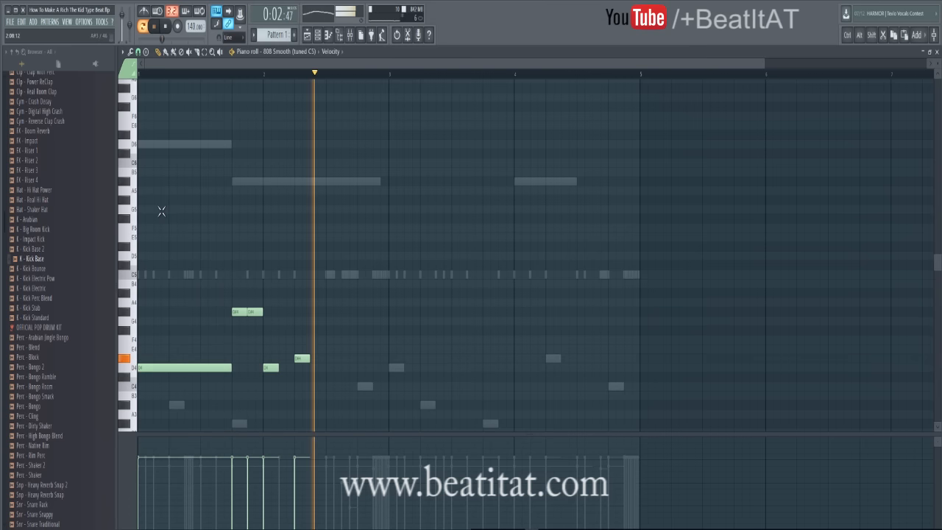
pyautogui.press('space')
pyautogui.press('space')
pyautogui.hotkey('ctrl', 'z')
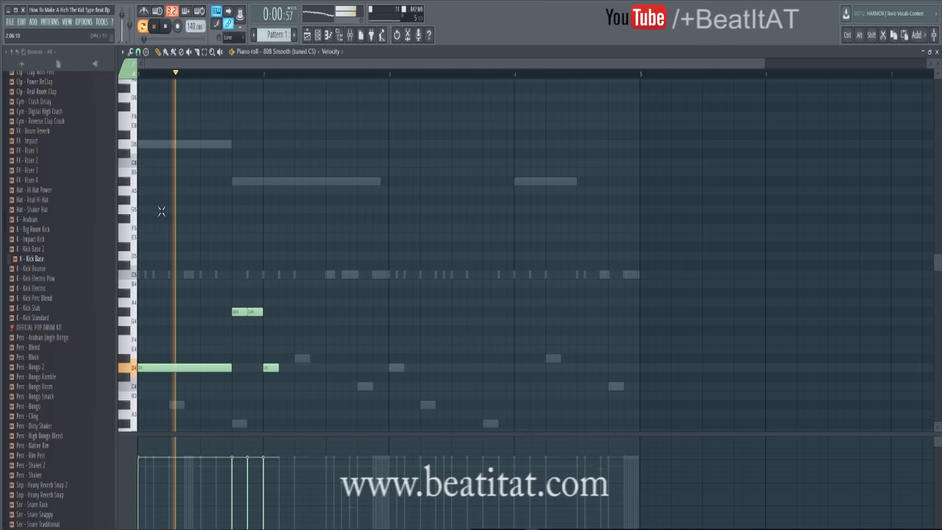
# Place a 2-step C5 note on step 11 of bar 2 and turn it into a slide note.
pyautogui.moveTo(347, 359); pyautogui.dragTo(349, 275)
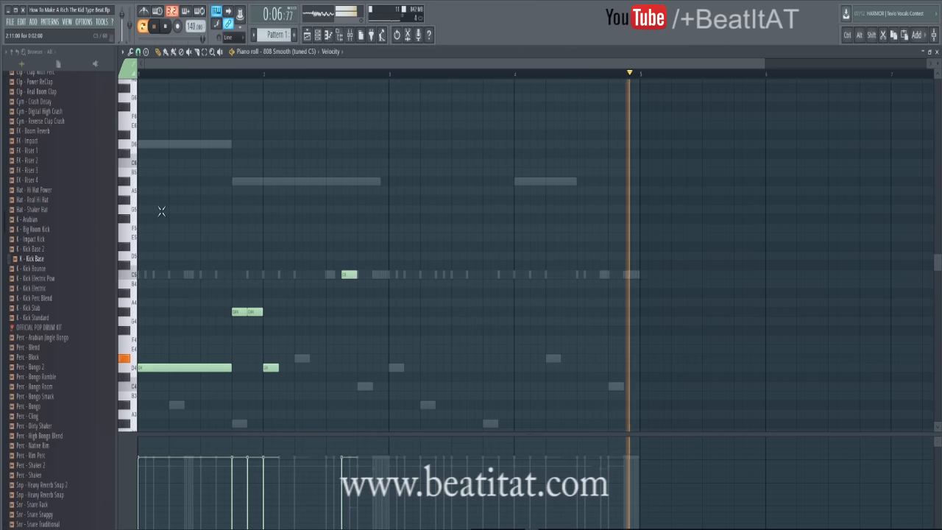
pyautogui.doubleClick(349, 275)
pyautogui.click(196, 255)
pyautogui.click(273, 328)
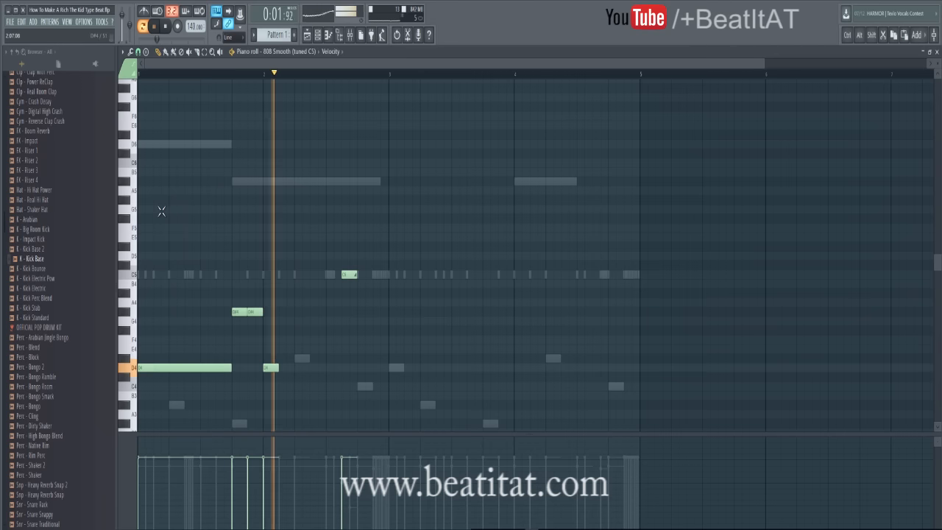
# Add another 2-step C5 note to the 808 line on step 15 of bar 2.
pyautogui.press('space')
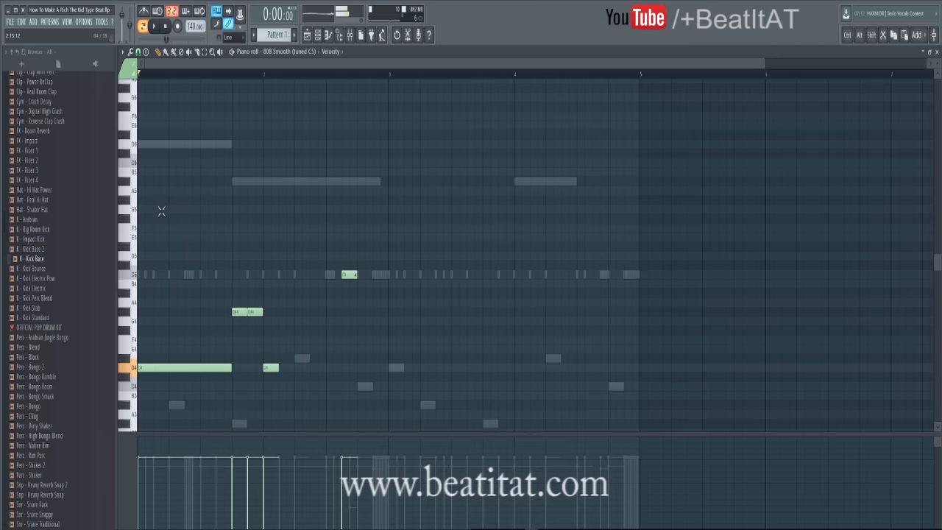
pyautogui.click(377, 275)
pyautogui.press('space')
# Place 808 notes D4, A#3, G#4 on bar 3 steps 1, 9, 13 and G#4, D#4, C4 on bar 4 steps 3, 5, 13.
pyautogui.scroll(-1, 161, 211)
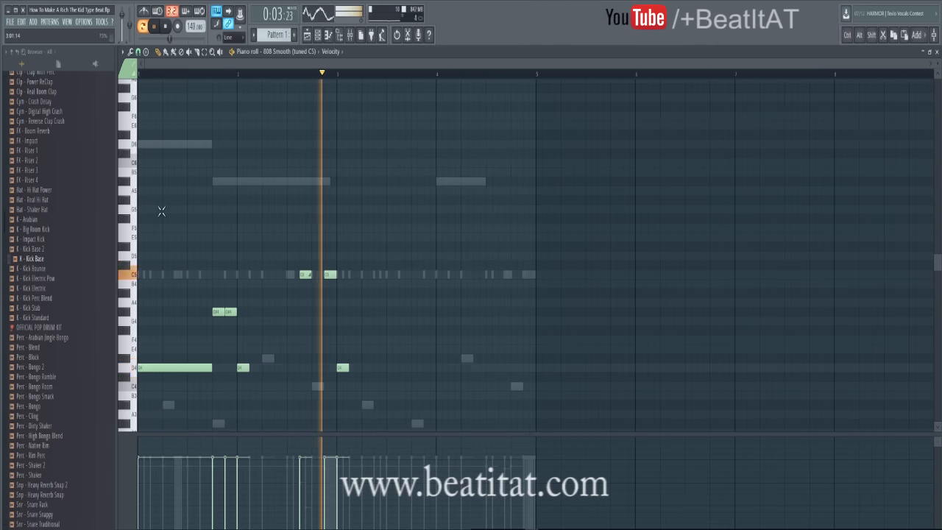
pyautogui.click(365, 405)
pyautogui.press('space')
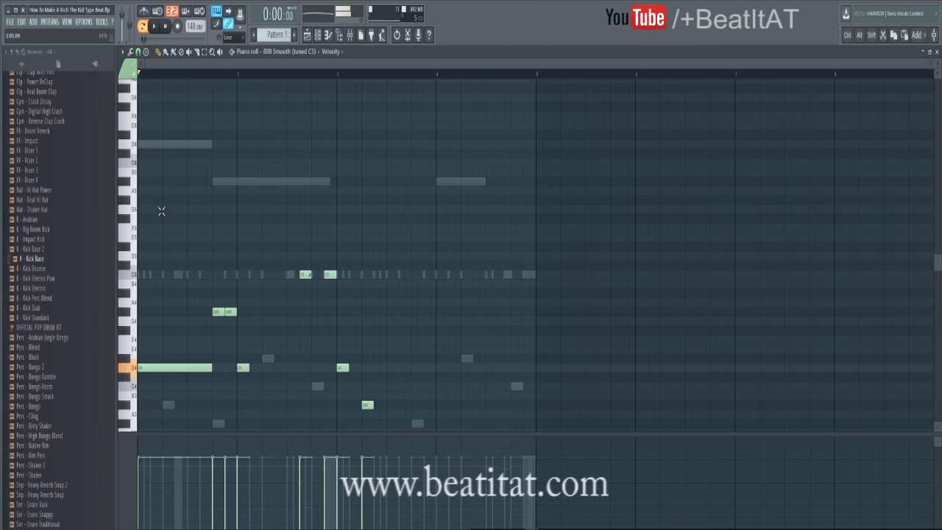
pyautogui.press('space')
pyautogui.hscroll(4, 162, 211)
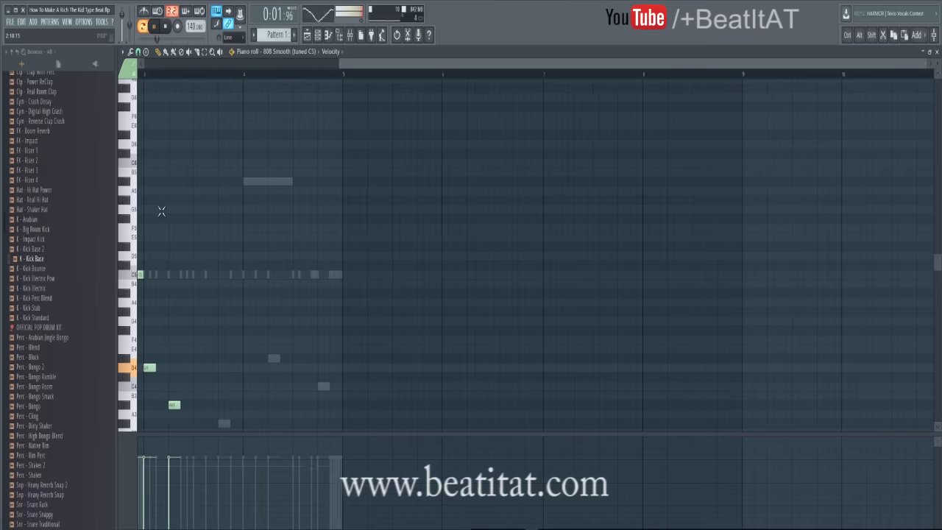
pyautogui.hscroll(-1, 161, 212)
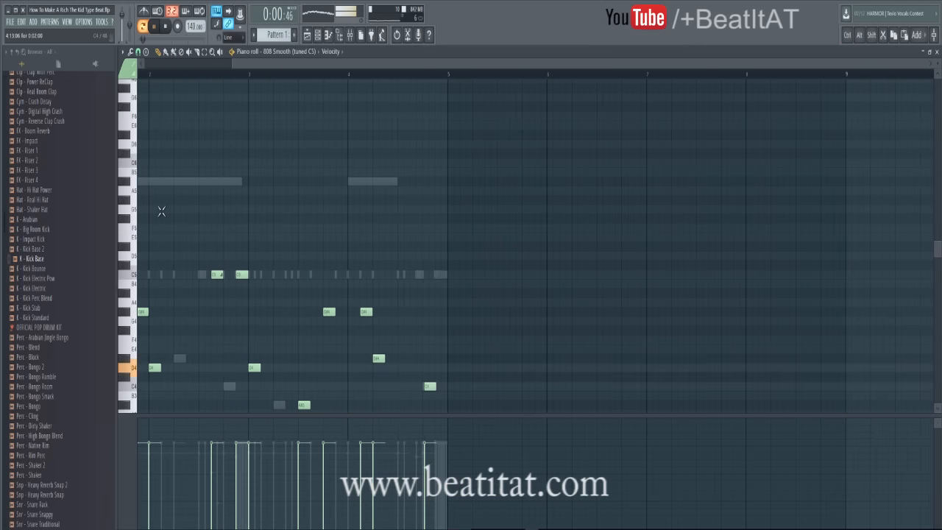
# Return to the mixer and lower the K - Kick Base track to about -3.6 dB.
pyautogui.press('F7')
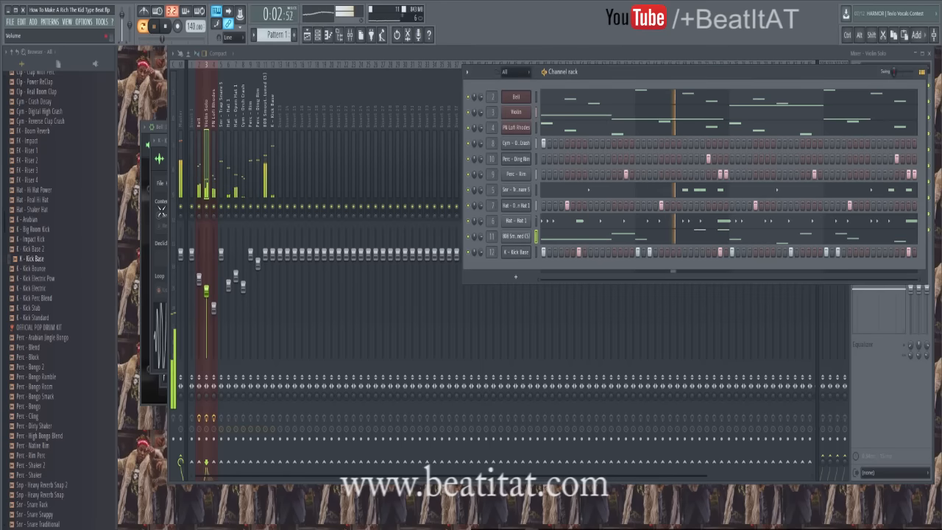
pyautogui.click(517, 251)
pyautogui.click(516, 252)
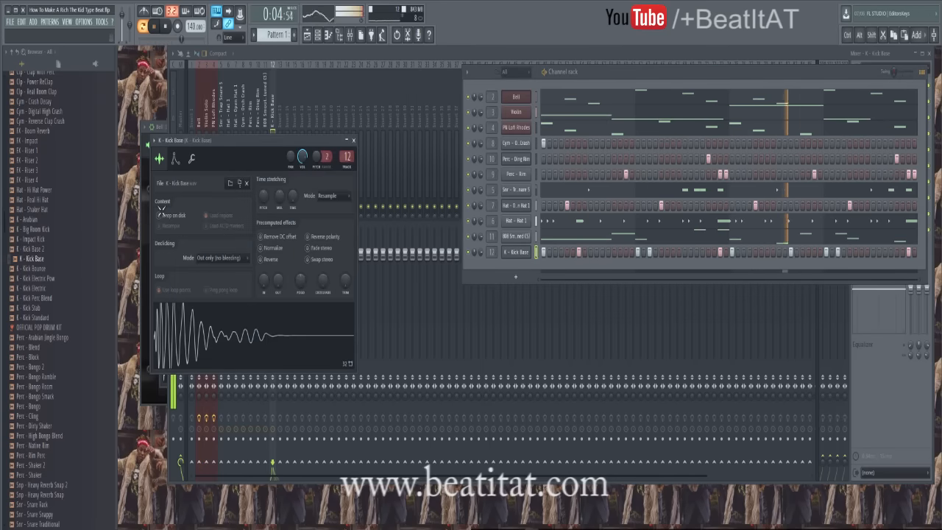
pyautogui.click(353, 140)
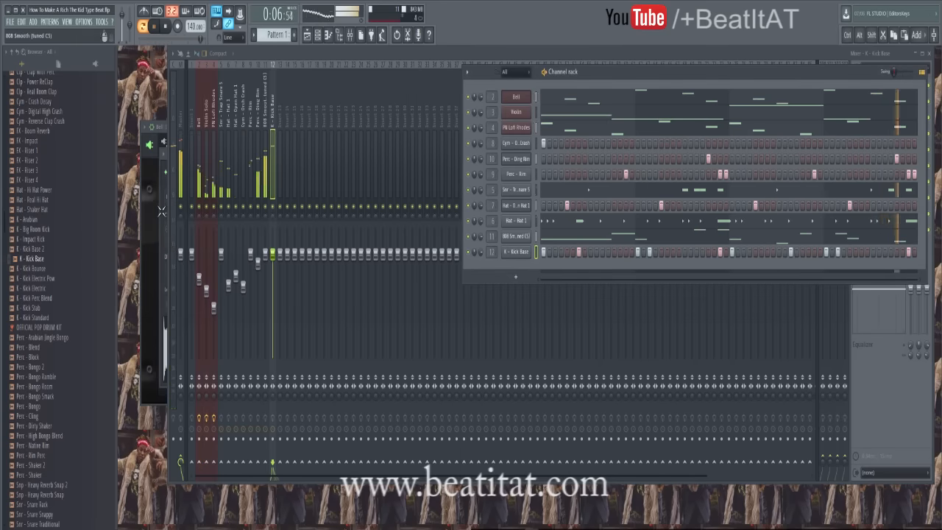
pyautogui.click(265, 184)
pyautogui.moveTo(272, 254); pyautogui.dragTo(272, 271)
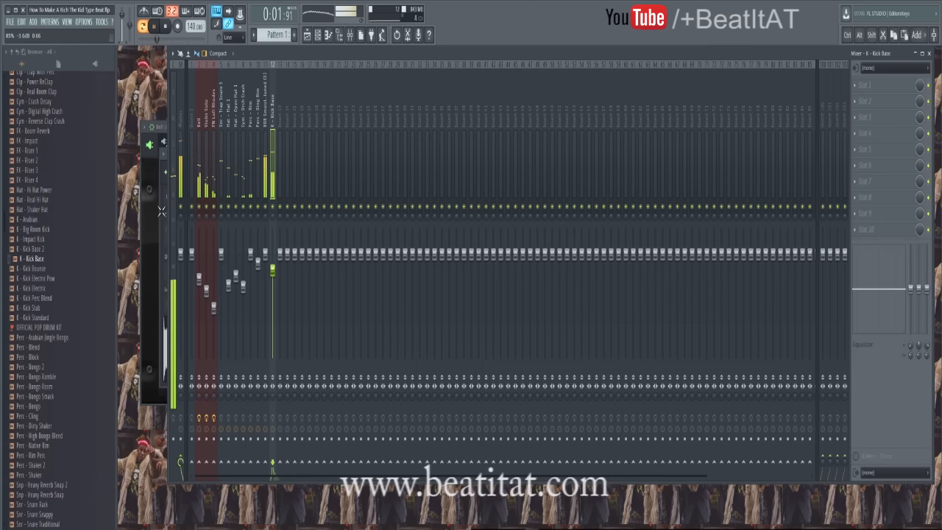
# Inspect the K - Kick Base channel's sampler settings and compare its mixer track with the neighbouring tracks.
pyautogui.click(265, 166)
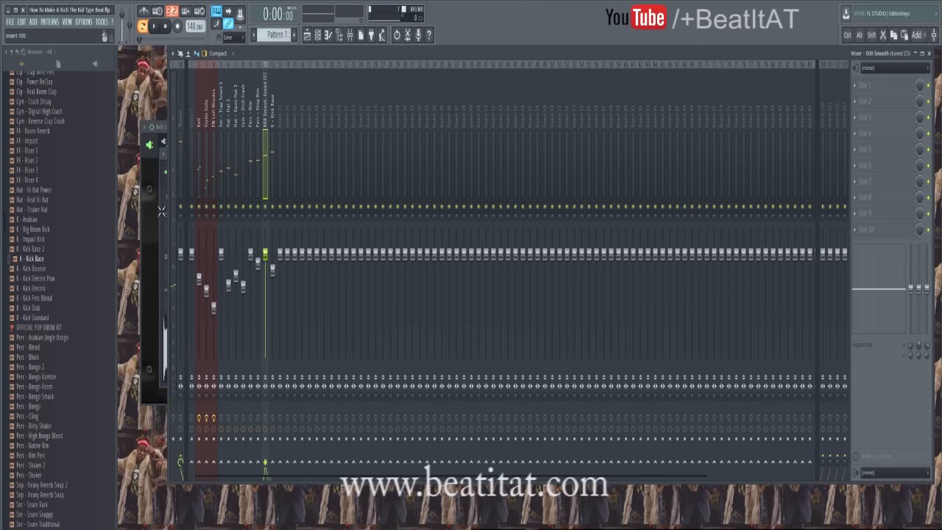
pyautogui.press('F6')
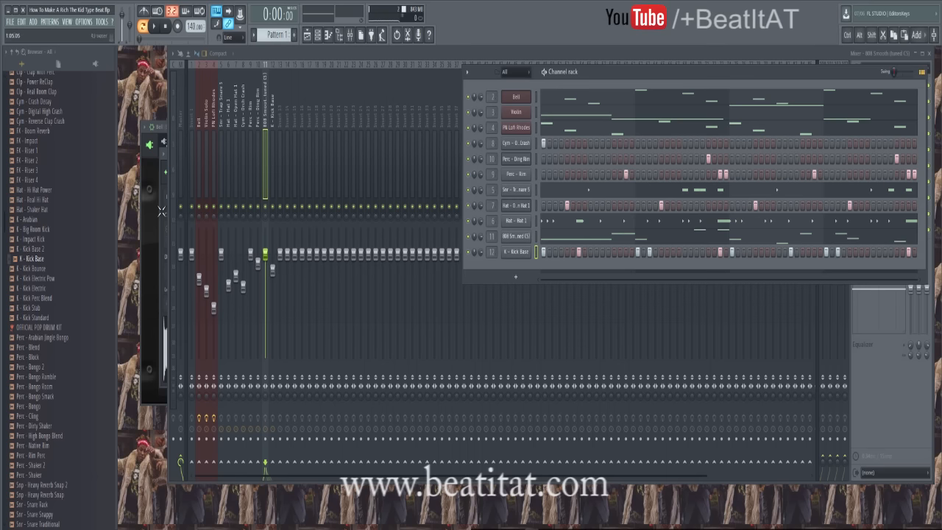
pyautogui.click(516, 252)
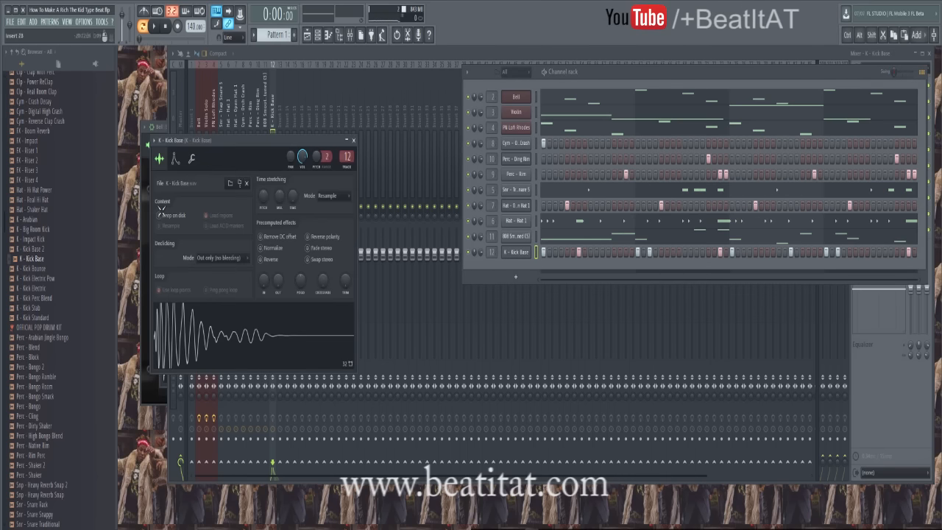
pyautogui.click(353, 140)
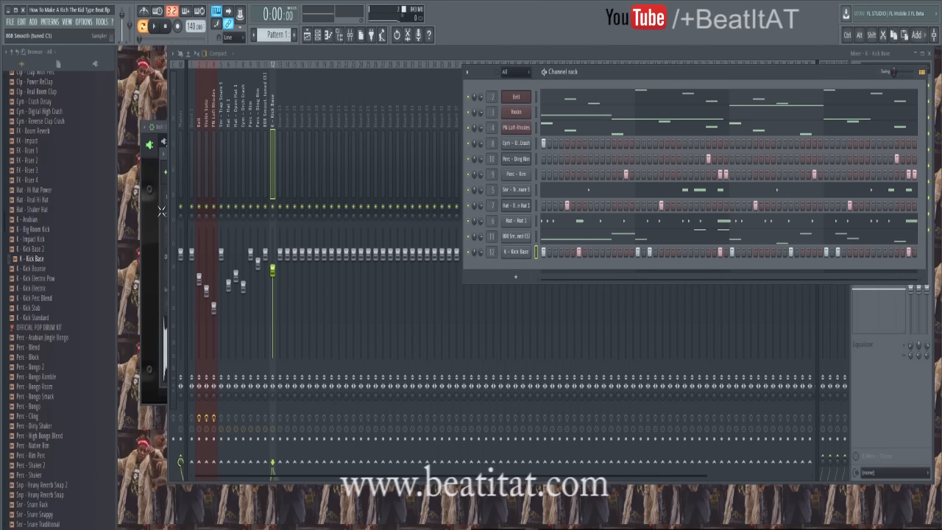
pyautogui.click(213, 139)
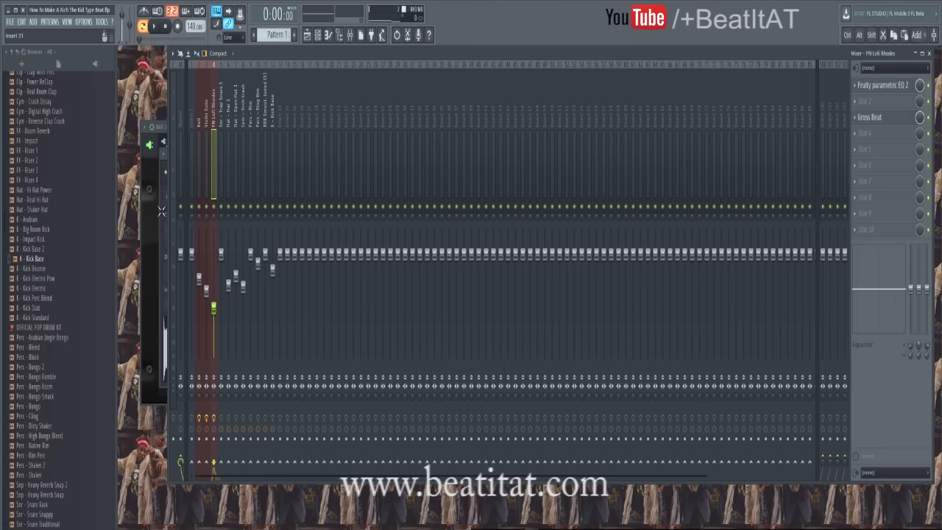
pyautogui.press('F9')
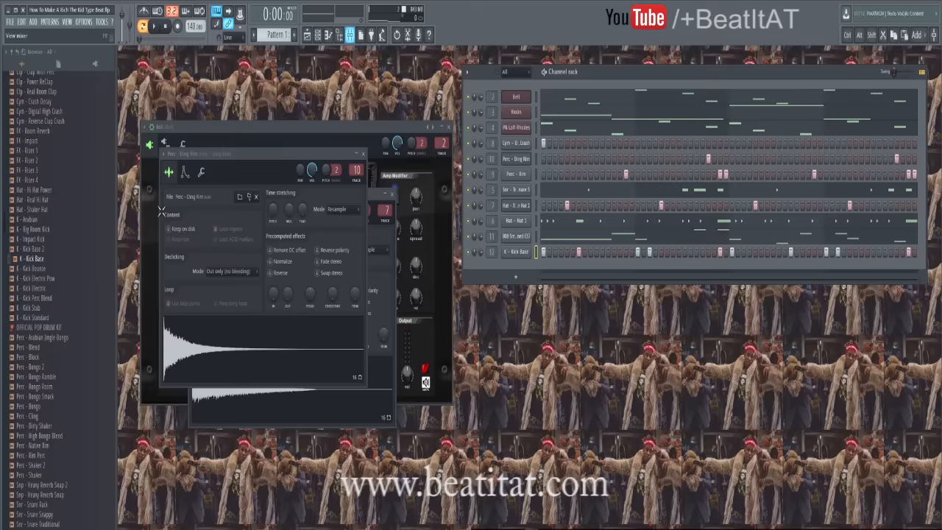
pyautogui.press('F9')
# Insert Fruity Parametric EQ 2 on the 808 Smooth track, rolling off the highs, trimming the lowest band and slightly boosting the low end.
pyautogui.click(265, 166)
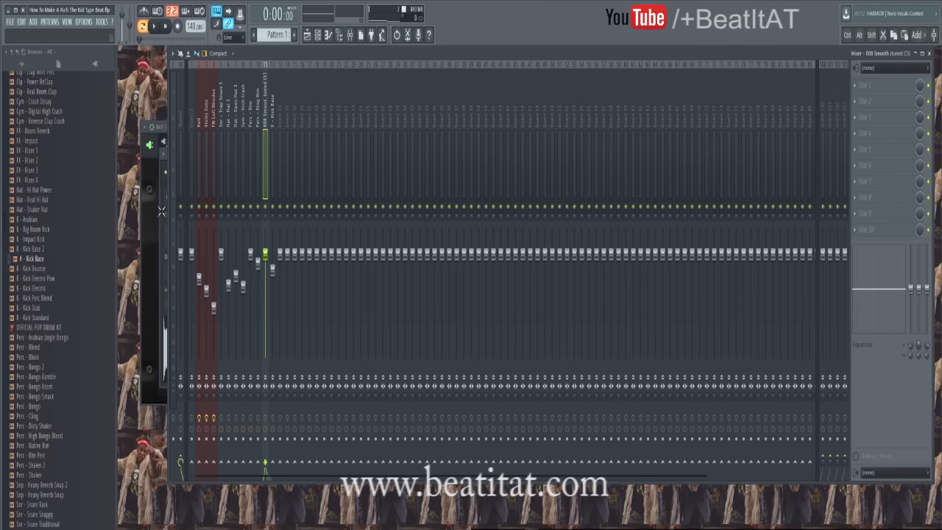
pyautogui.click(855, 85)
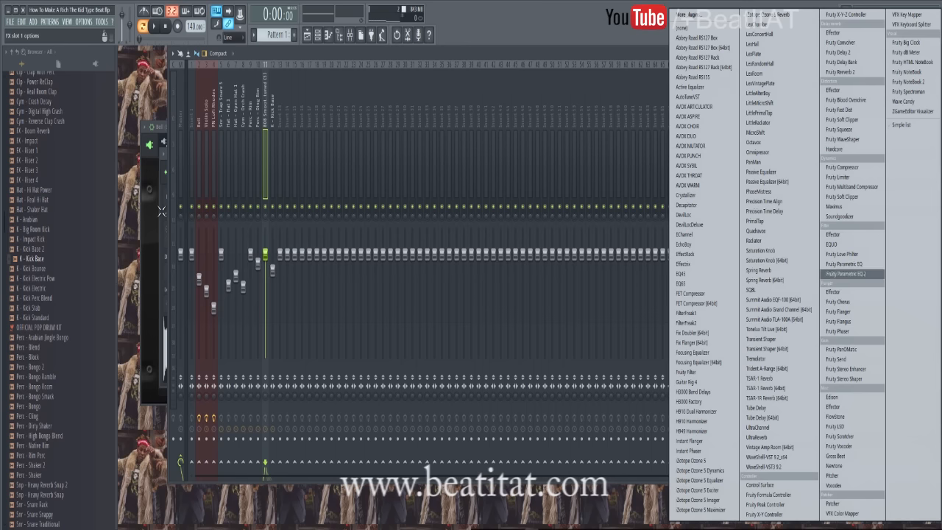
pyautogui.click(846, 274)
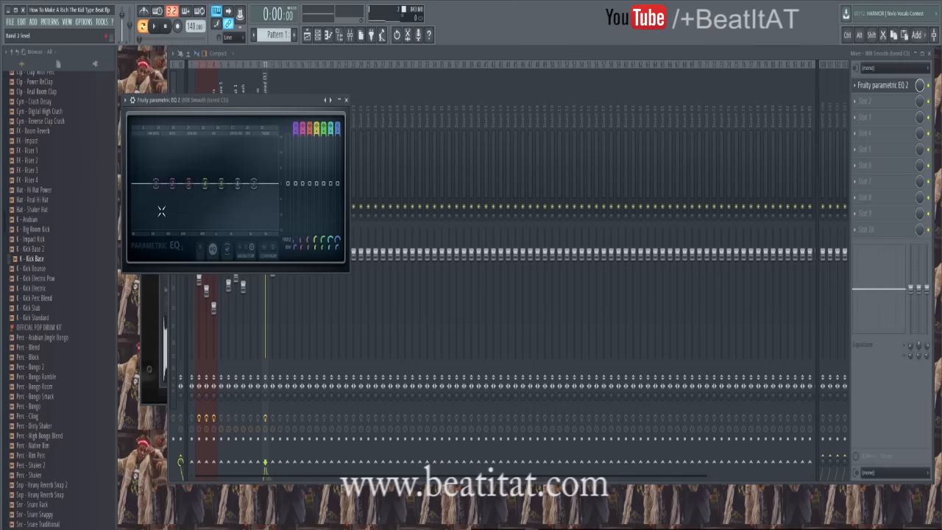
pyautogui.moveTo(338, 129); pyautogui.dragTo(338, 151)
pyautogui.moveTo(254, 183); pyautogui.dragTo(248, 184)
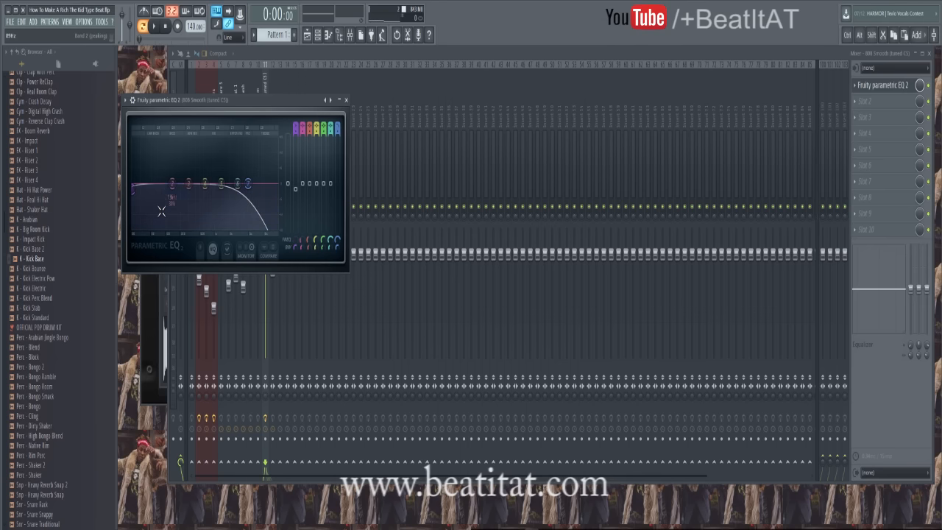
pyautogui.moveTo(172, 184); pyautogui.dragTo(165, 179)
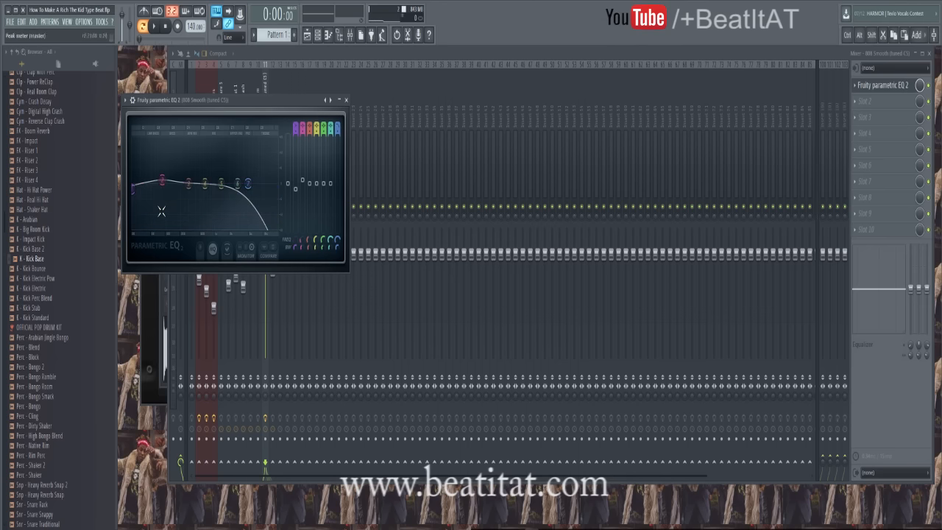
# Examine the 808 Smooth notes across all four bars, including the properties of the C5 note on step 15 of bar 2.
pyautogui.press('F6')
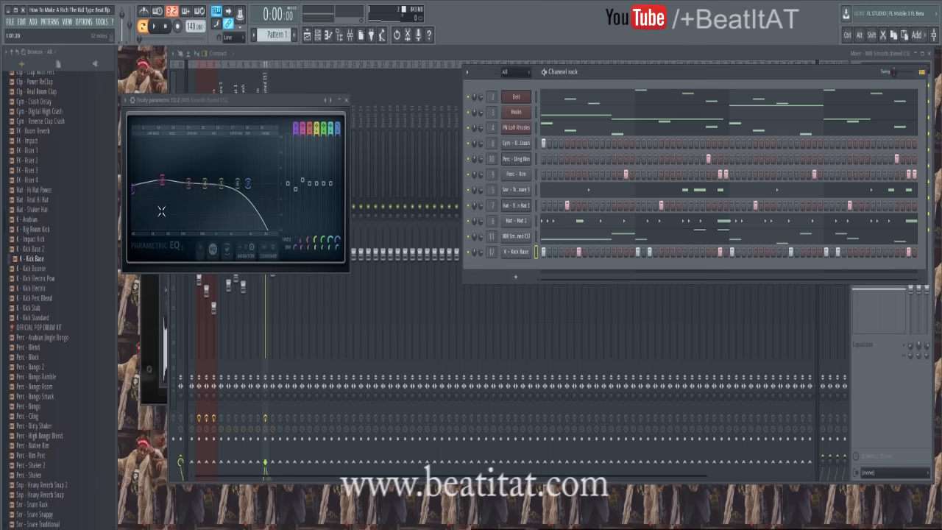
pyautogui.click(544, 236)
pyautogui.scroll(-4, 544, 237)
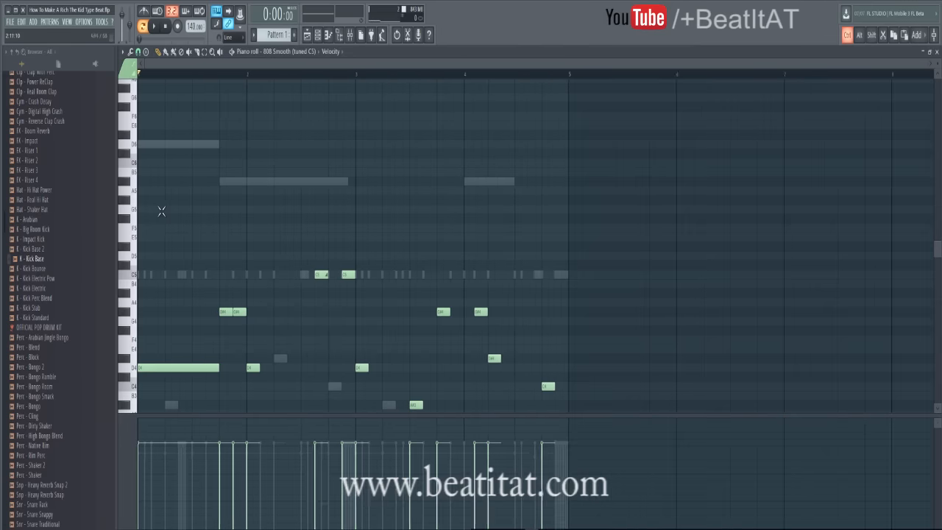
pyautogui.scroll(-4, 544, 236)
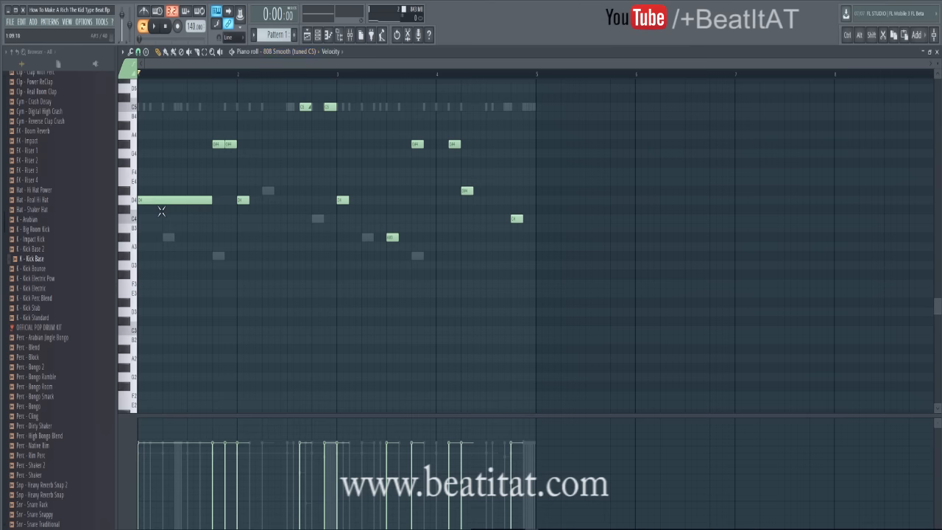
pyautogui.scroll(3, 161, 211)
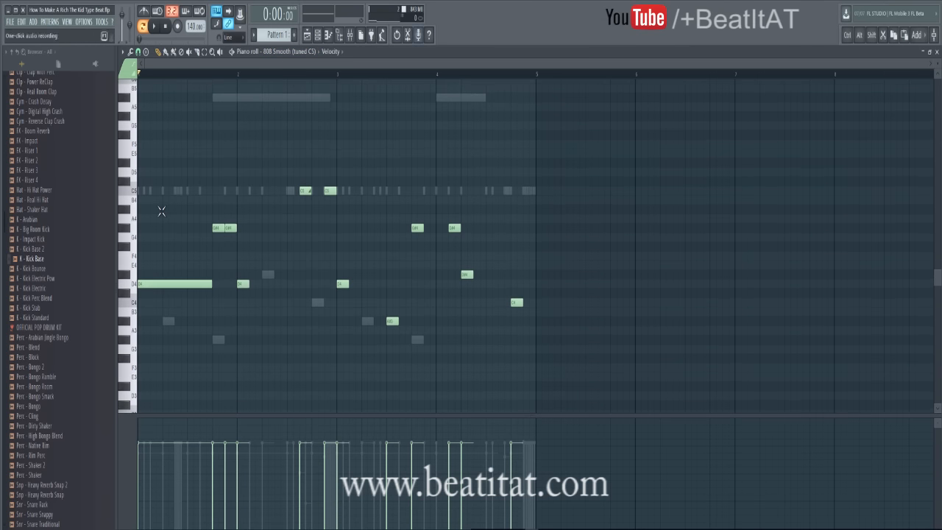
pyautogui.scroll(2, 161, 211)
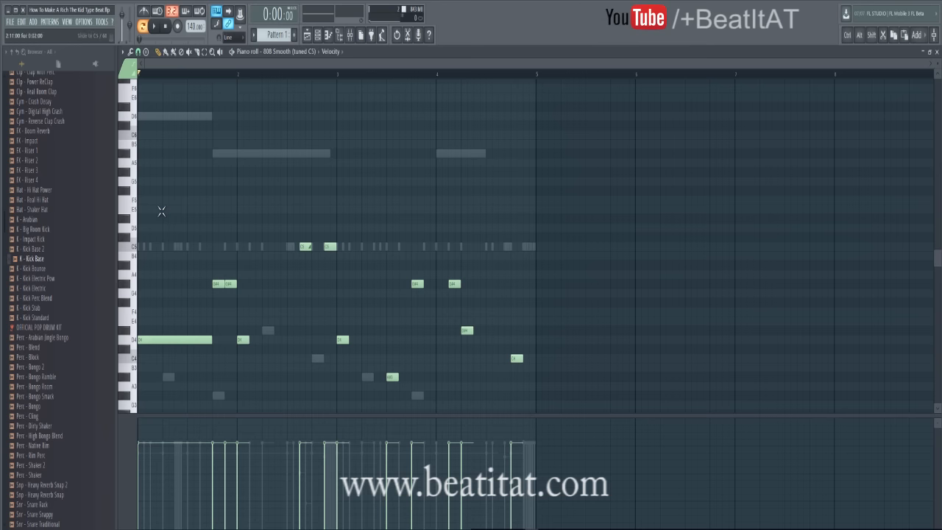
pyautogui.doubleClick(330, 246)
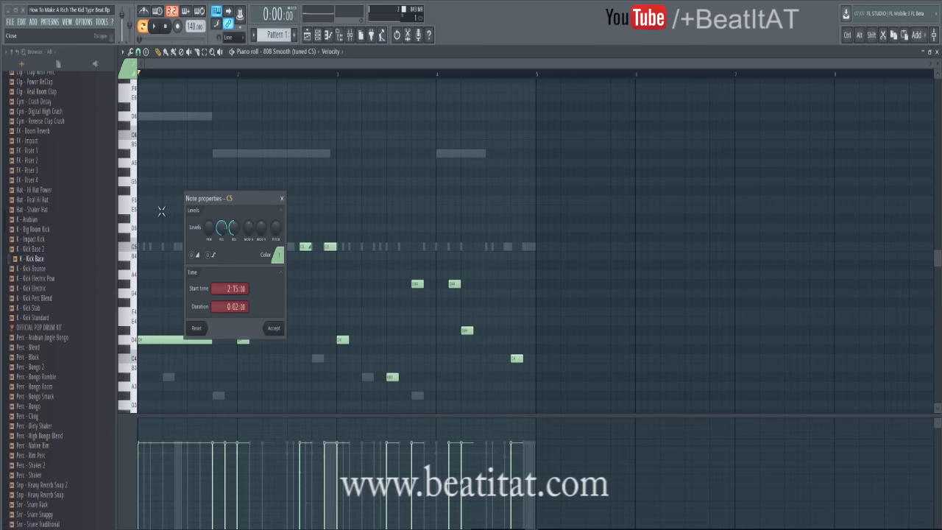
pyautogui.click(281, 198)
pyautogui.scroll(-3, 161, 211)
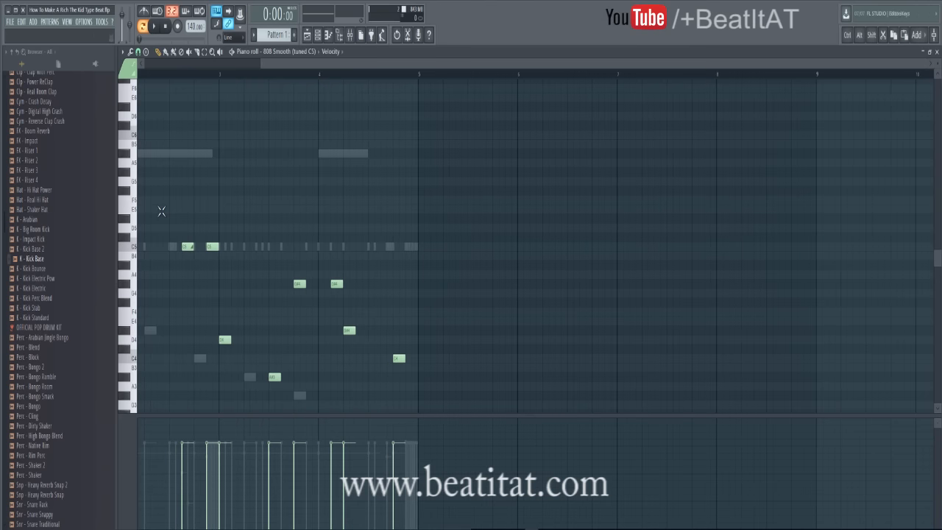
pyautogui.click(134, 73)
pyautogui.click(254, 237)
pyautogui.rightClick(256, 238)
pyautogui.scroll(-3, 161, 211)
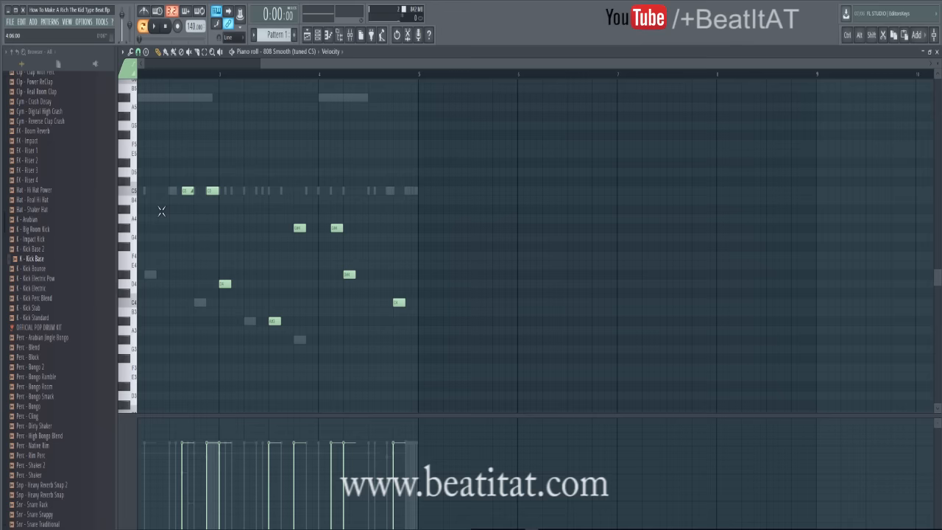
pyautogui.hscroll(-3, 161, 212)
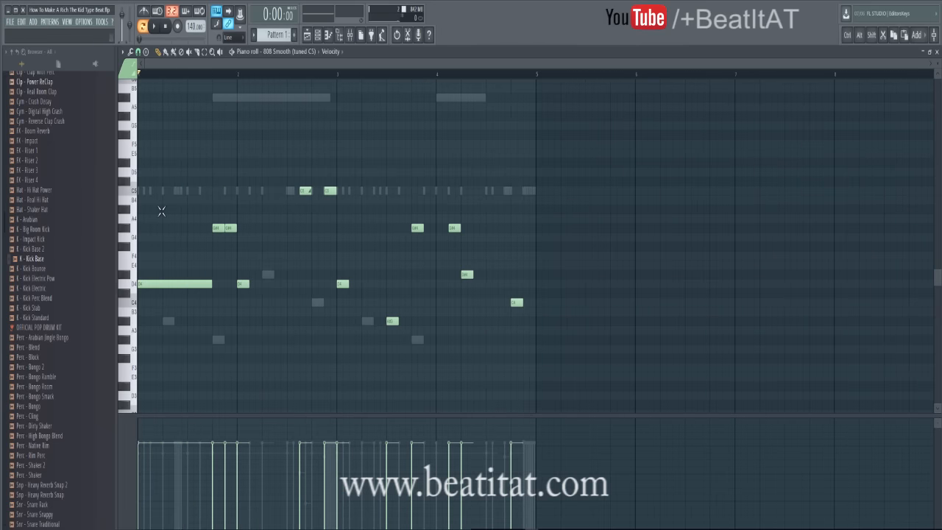
pyautogui.press('Escape')
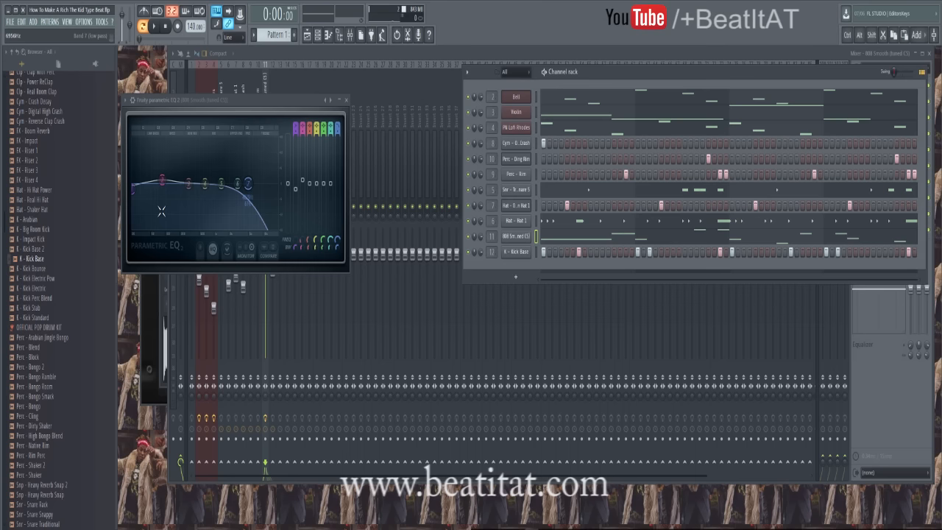
# During playback, refine the 808 EQ with slight boosts on bands 2 and 3, and lower its mixer track to about -2.9 dB.
pyautogui.press('space')
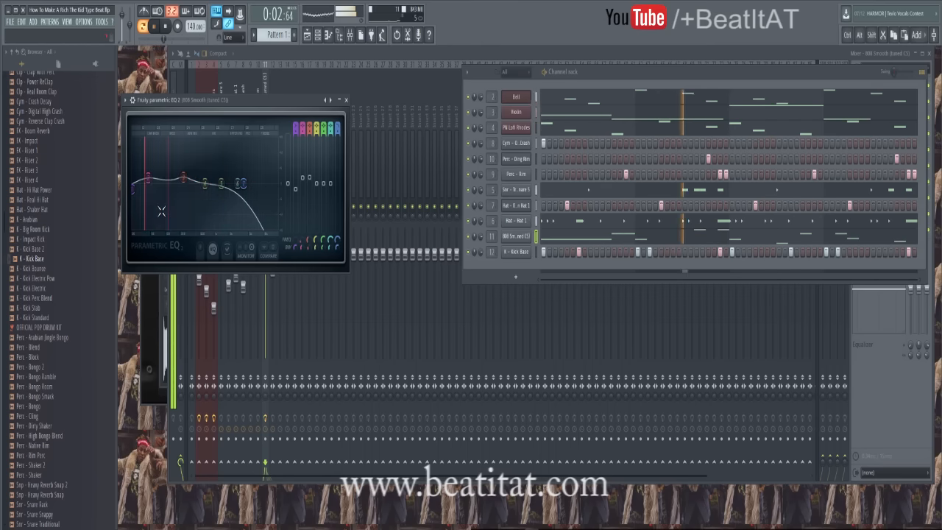
pyautogui.press('Escape')
pyautogui.press('F6')
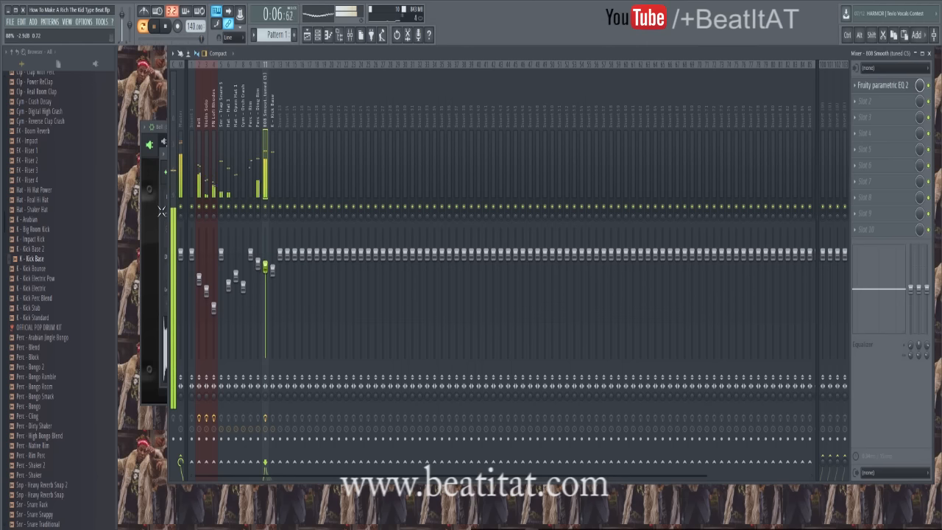
# Insert Fruity Parametric EQ 2 on the K - Kick Base track, dipping the lows, slightly boosting band 3 and cutting the highs.
pyautogui.press('Right')
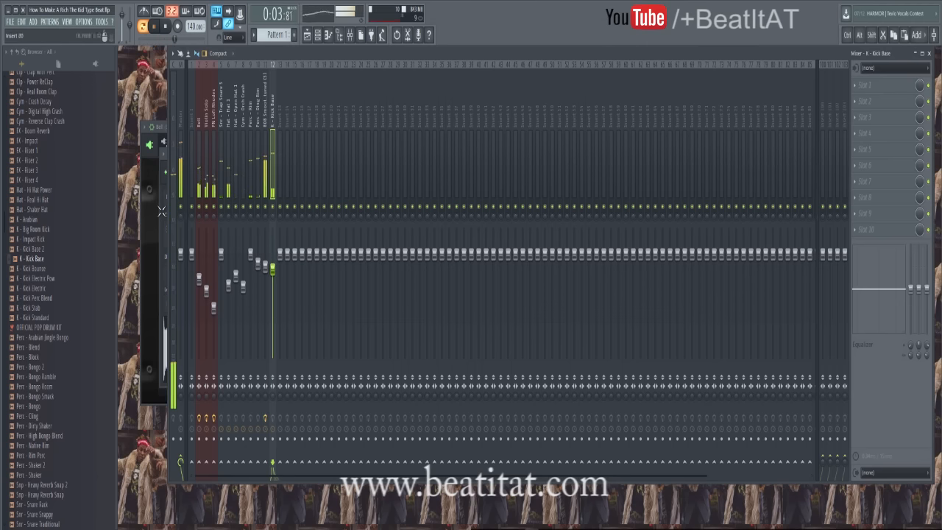
pyautogui.click(868, 86)
pyautogui.click(847, 274)
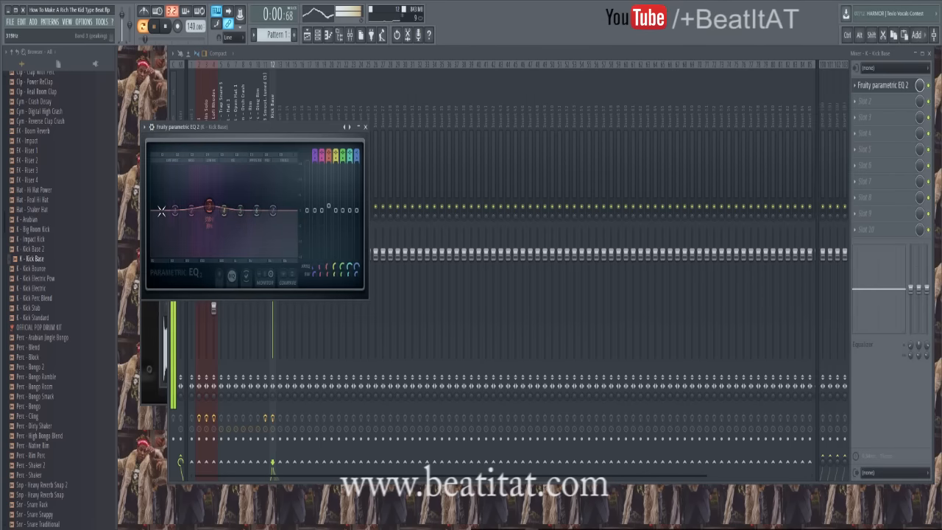
pyautogui.moveTo(174, 211); pyautogui.dragTo(172, 216)
pyautogui.moveTo(274, 211); pyautogui.dragTo(272, 256)
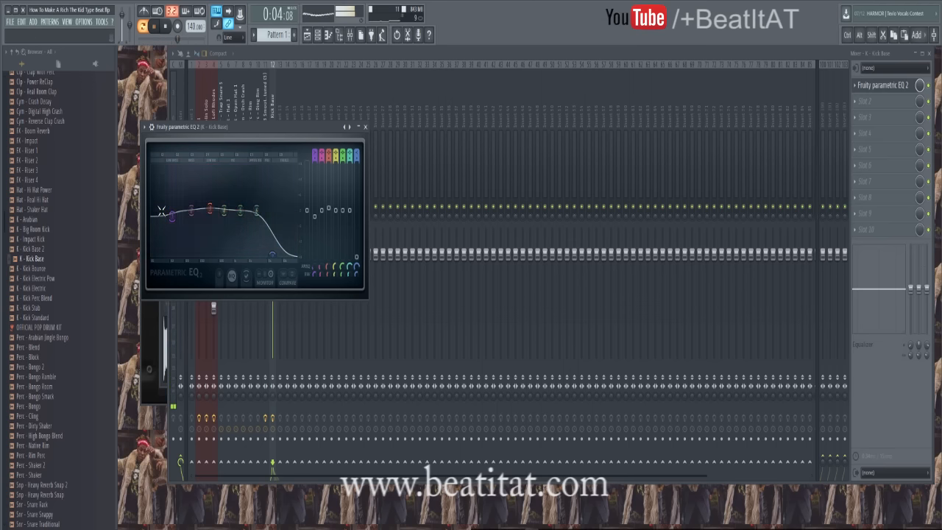
pyautogui.press('Escape')
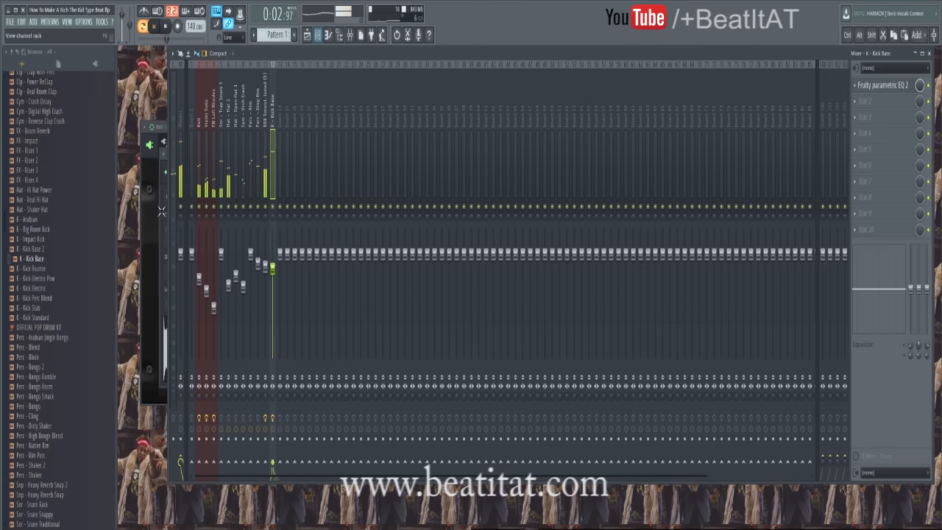
# Lower the Perc - Ding Rim track to about -4.5 dB and bring the Perc - Rim track down slightly below it.
pyautogui.click(258, 110)
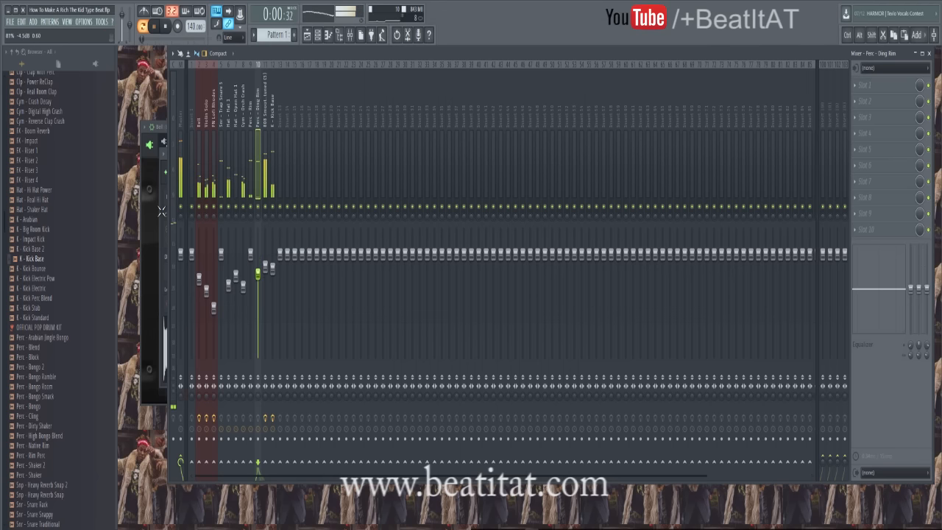
pyautogui.press('Left')
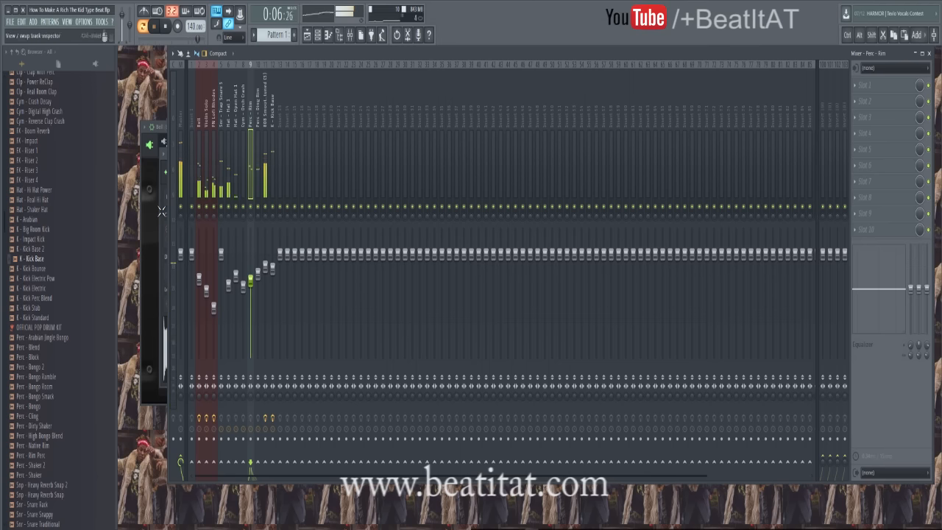
pyautogui.hotkey('alt', 'f')
pyautogui.click(17, 66)
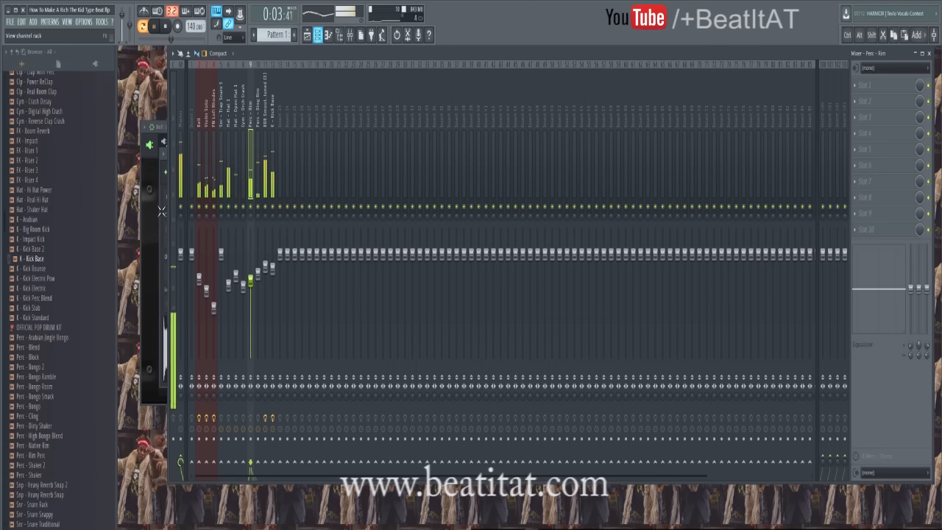
# Raise the PN Lofi Rhodes mixer track slightly and lower the Violin Solo track a little.
pyautogui.click(318, 35)
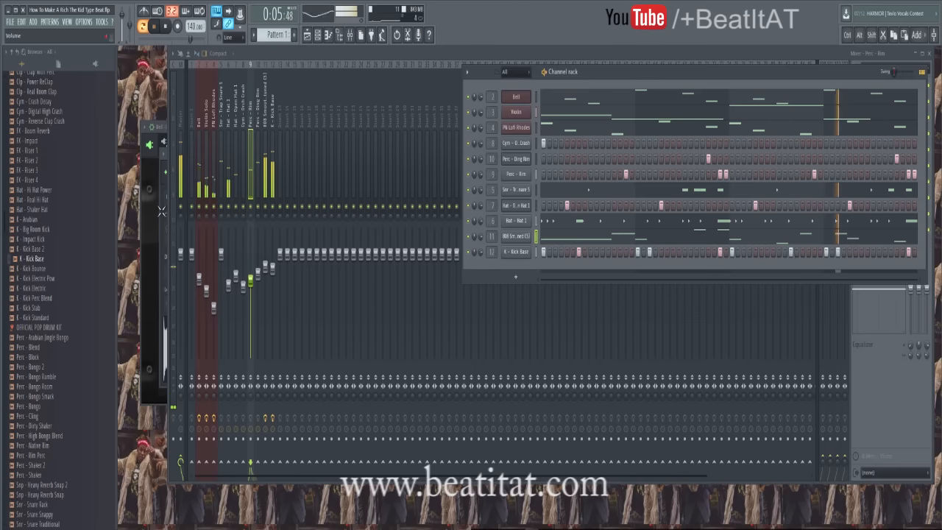
pyautogui.click(213, 308)
pyautogui.click(206, 291)
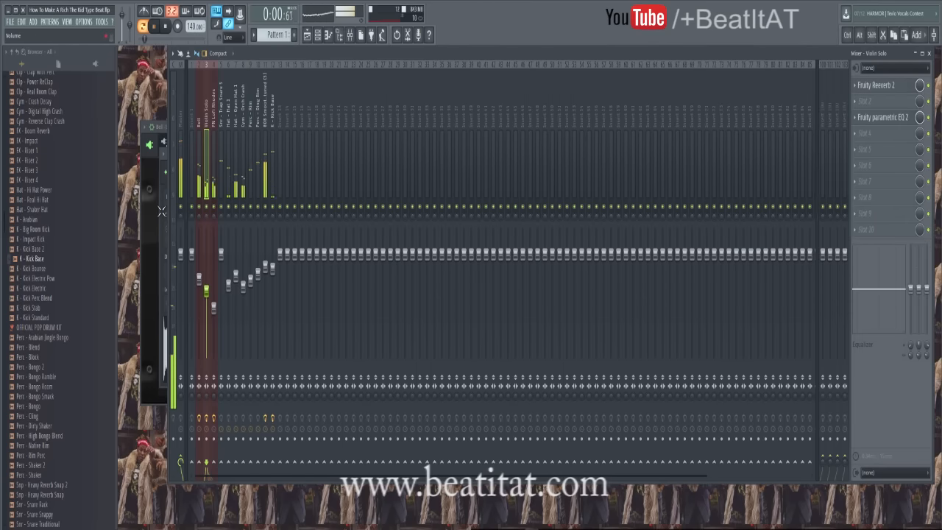
pyautogui.click(213, 305)
pyautogui.moveTo(213, 307); pyautogui.dragTo(206, 293)
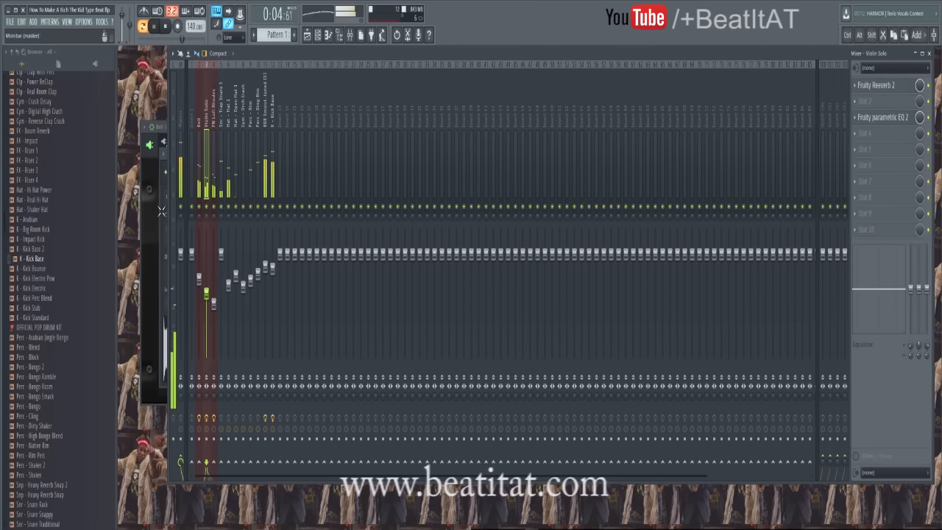
# Bring up the channel rack in front of the mixer and stop playback.
pyautogui.press('F6')
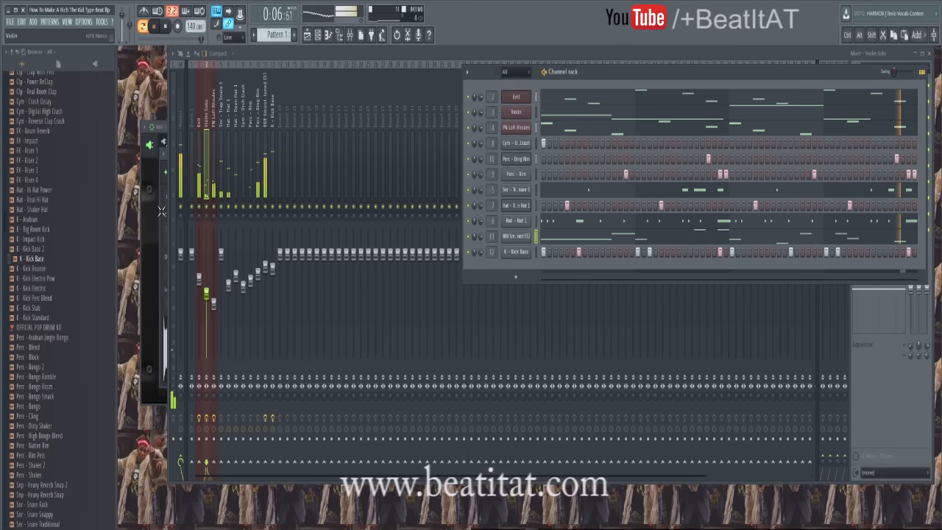
pyautogui.rightClick(516, 97)
pyautogui.moveTo(546, 156)
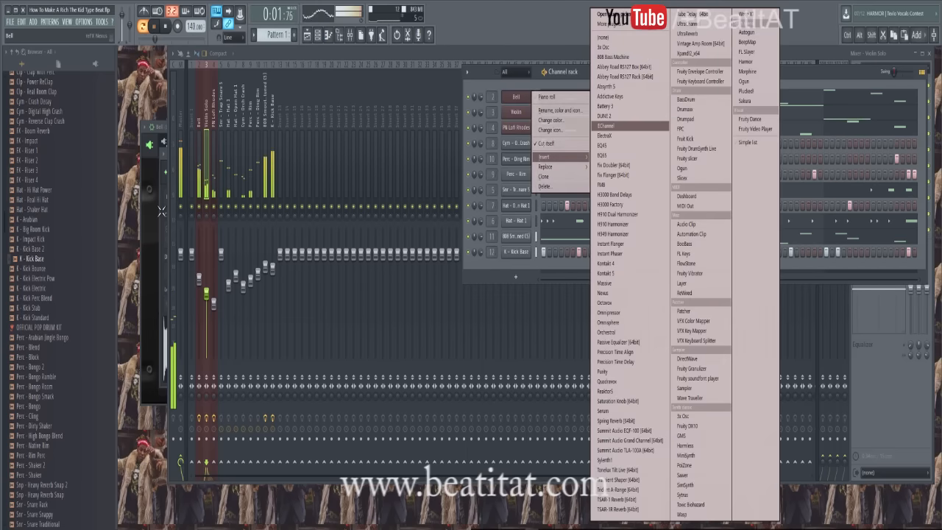
pyautogui.click(353, 147)
pyautogui.press('space')
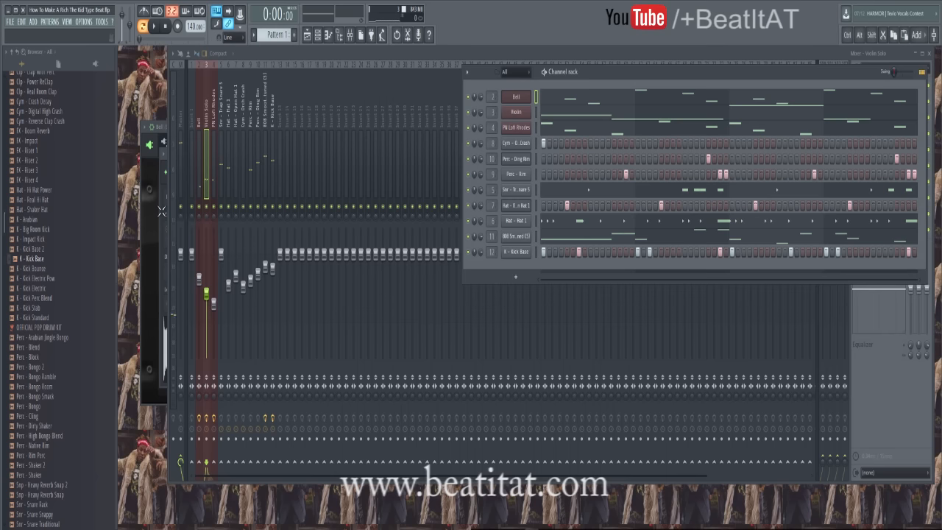
# Collapse the AT Pop Kit folder and hide the browser, repositioning the channel rack.
pyautogui.scroll(6, 44, 288)
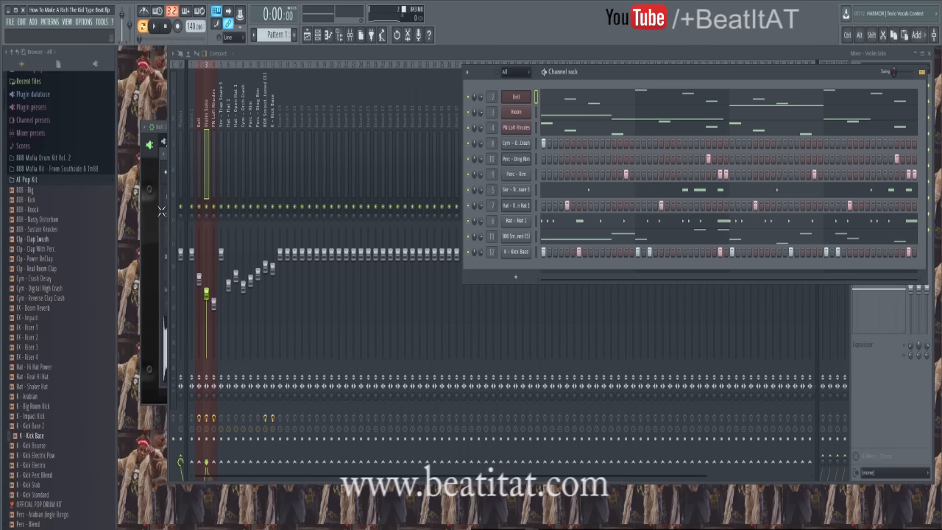
pyautogui.click(27, 180)
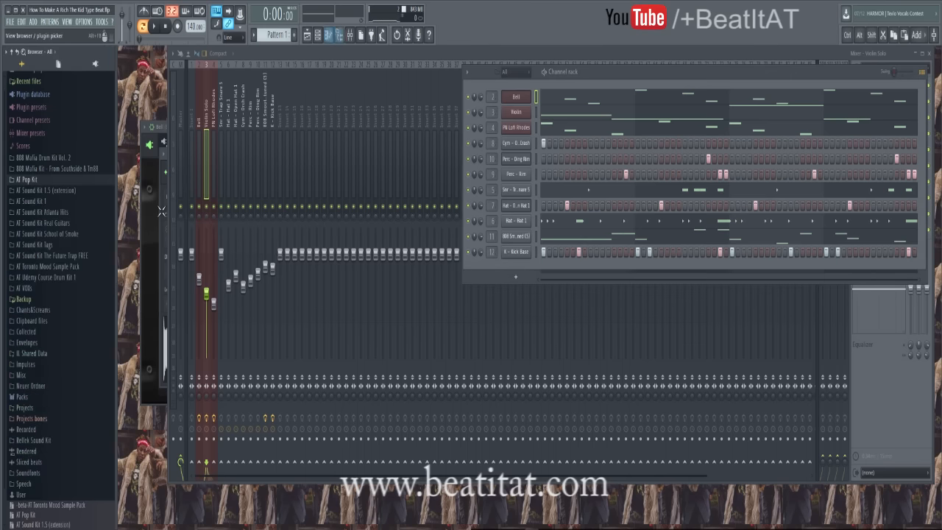
pyautogui.hotkey('alt', 'F8')
pyautogui.moveTo(544, 72)
pyautogui.mouseDown()
pyautogui.moveTo(625, 97)
pyautogui.moveTo(699, 85)
pyautogui.moveTo(670, 89)
pyautogui.mouseUp()
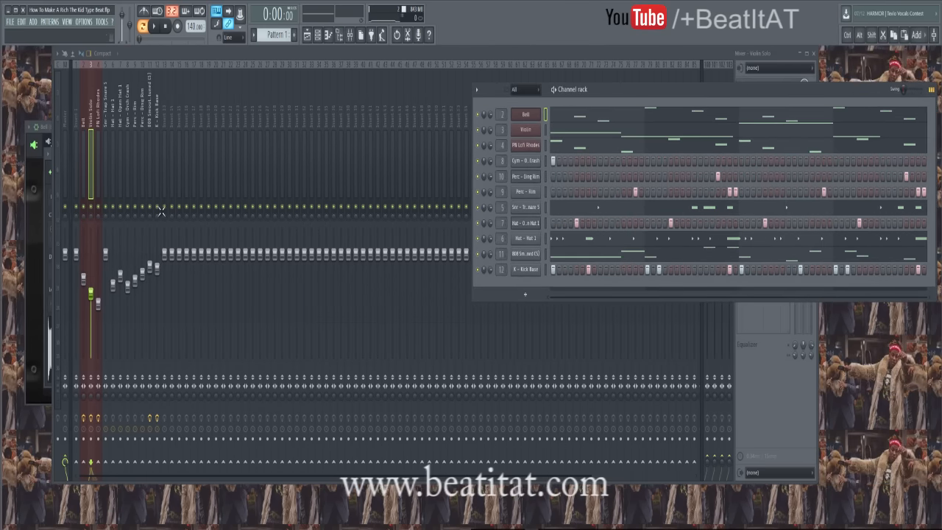
# Insert an ElectraX instrument channel above the Bell channel.
pyautogui.rightClick(527, 114)
pyautogui.moveTo(571, 175)
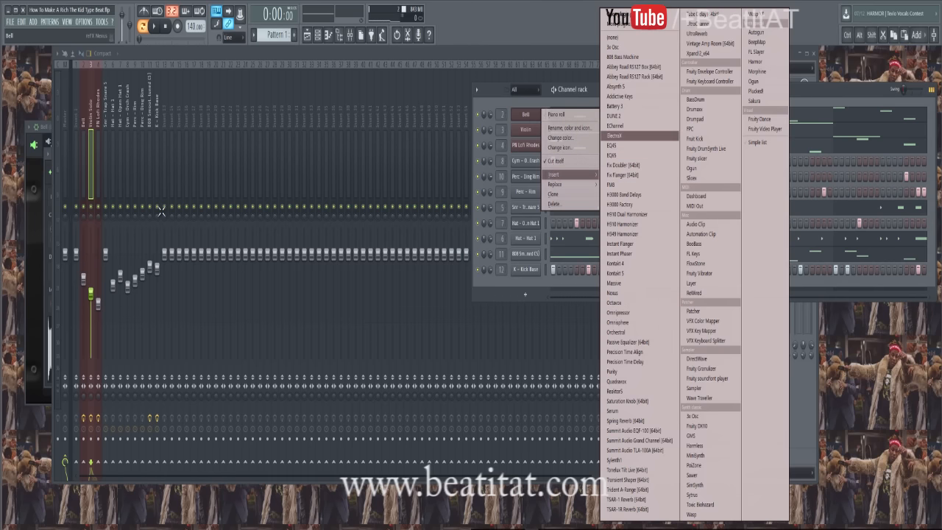
pyautogui.click(615, 135)
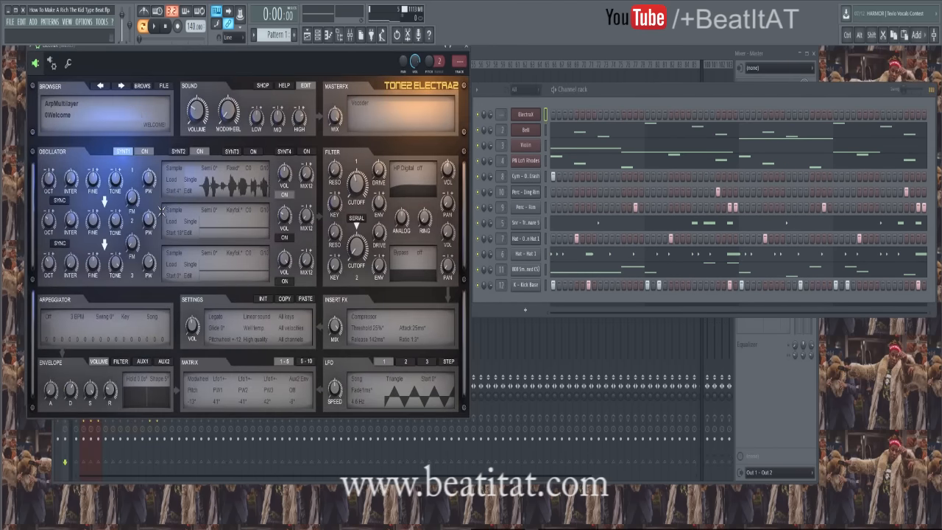
# Audition ElectraX presets in the Synth category, from CanYourVirusDoThis MF through Digi House Pluck H.
pyautogui.click(62, 105)
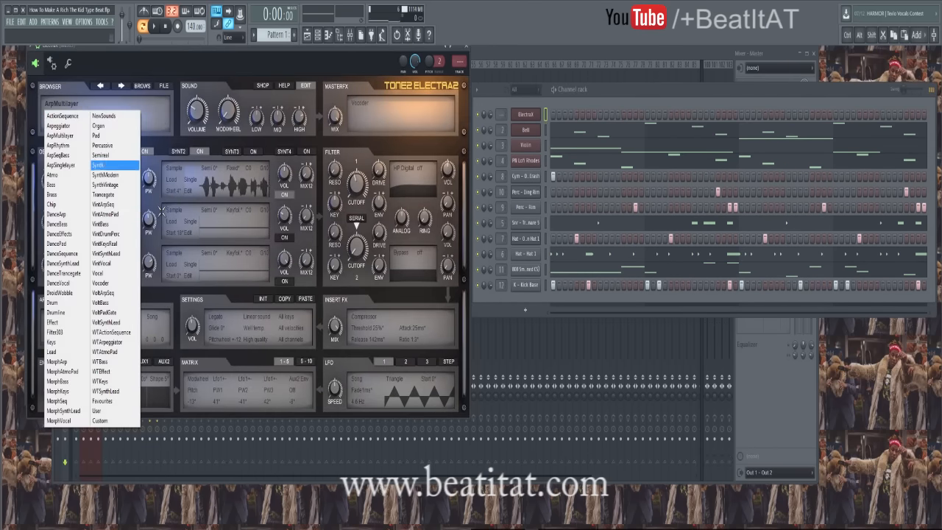
pyautogui.click(101, 166)
pyautogui.click(59, 116)
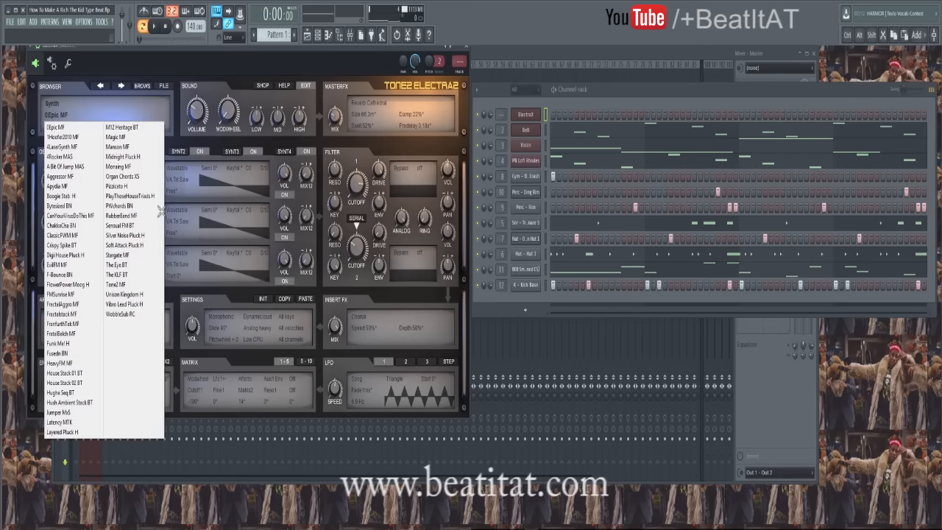
pyautogui.click(74, 216)
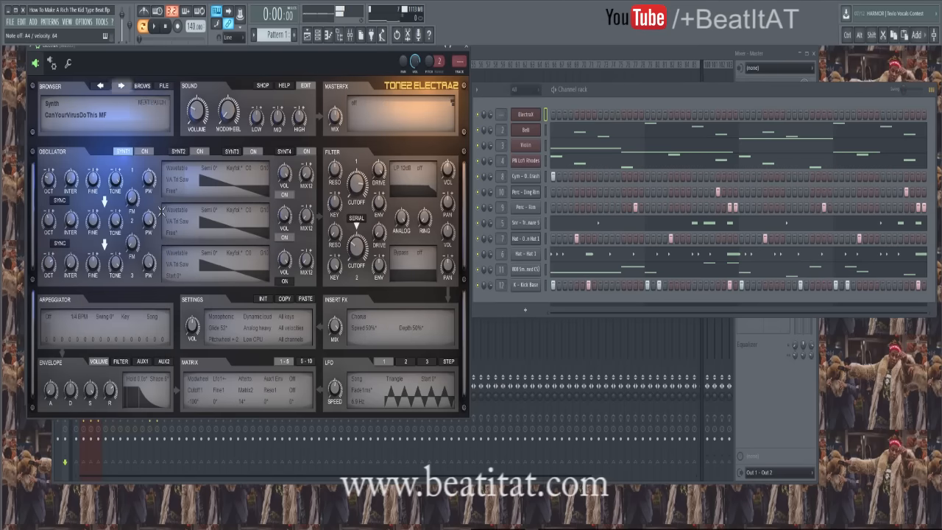
pyautogui.click(121, 85)
pyautogui.click(121, 86)
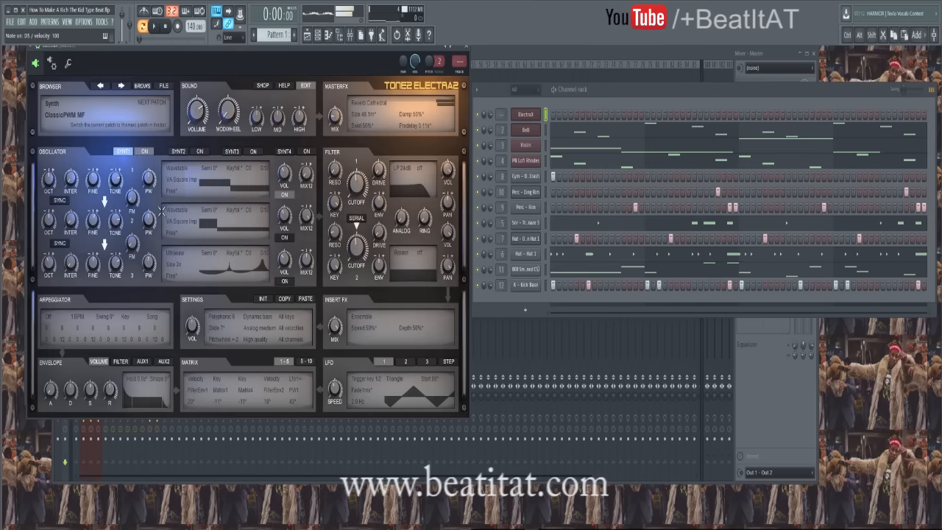
pyautogui.click(121, 85)
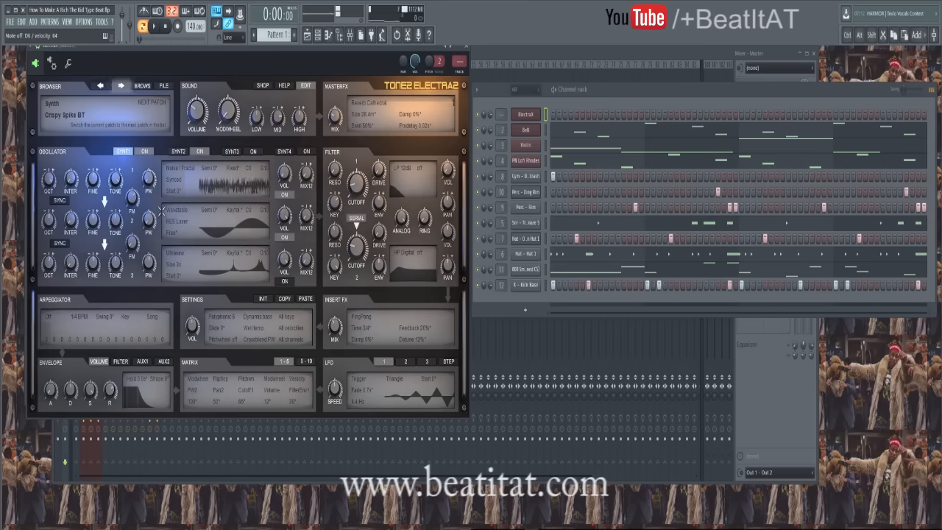
pyautogui.click(121, 86)
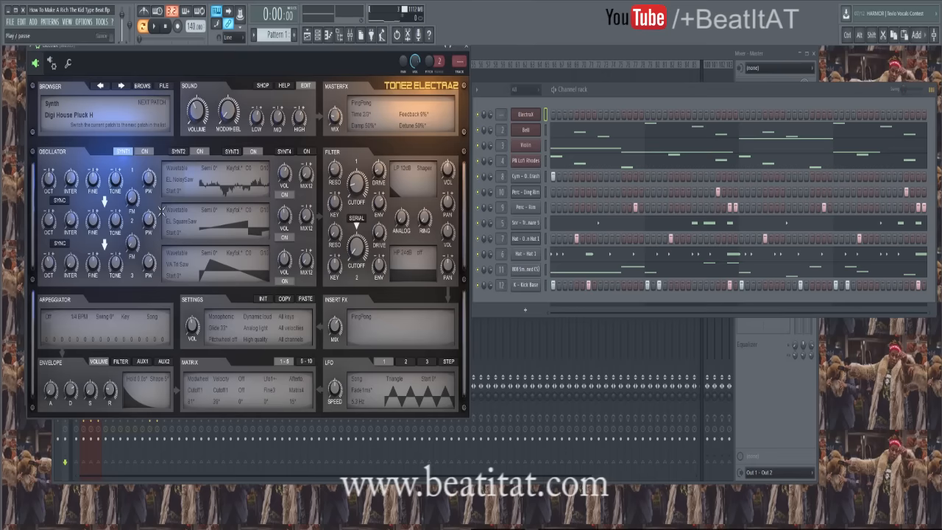
# With the beat playing, continue auditioning ElectraX Synth presets up to Franfurth Tek MF.
pyautogui.press('space')
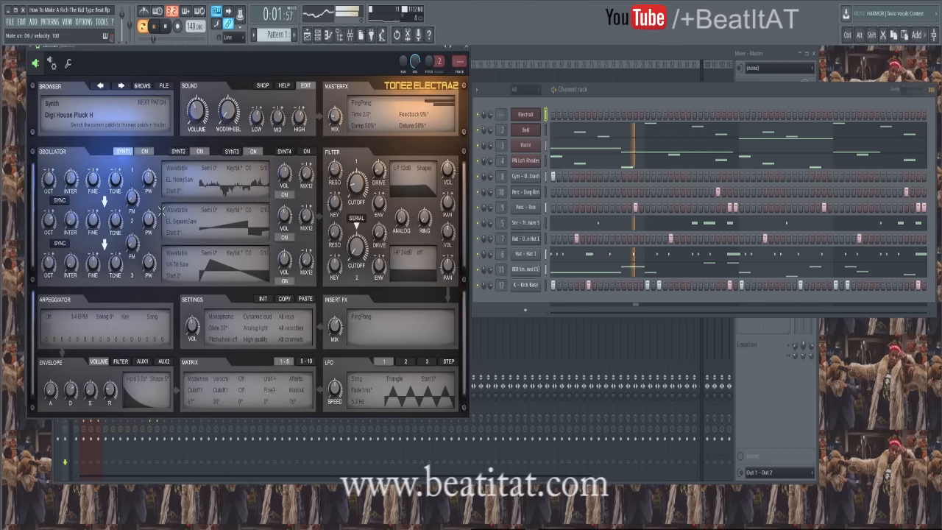
pyautogui.click(121, 85)
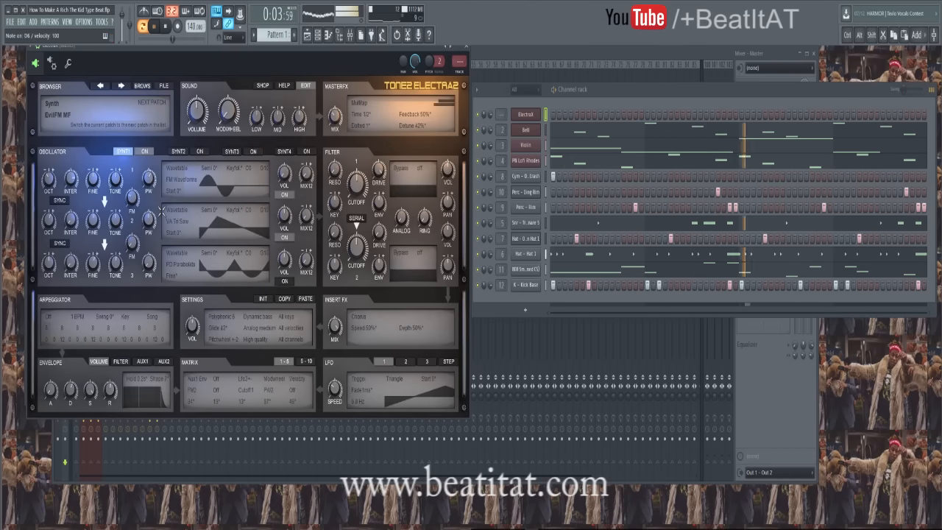
pyautogui.click(121, 85)
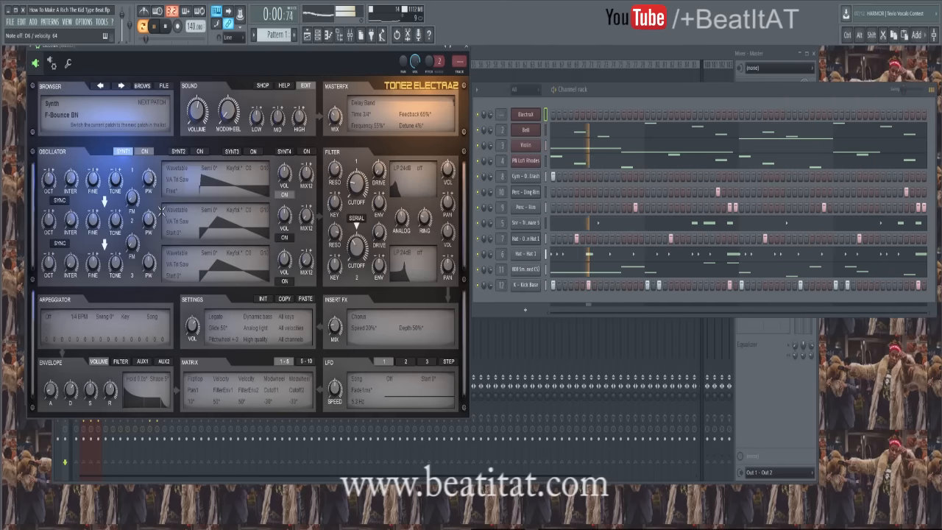
pyautogui.click(121, 86)
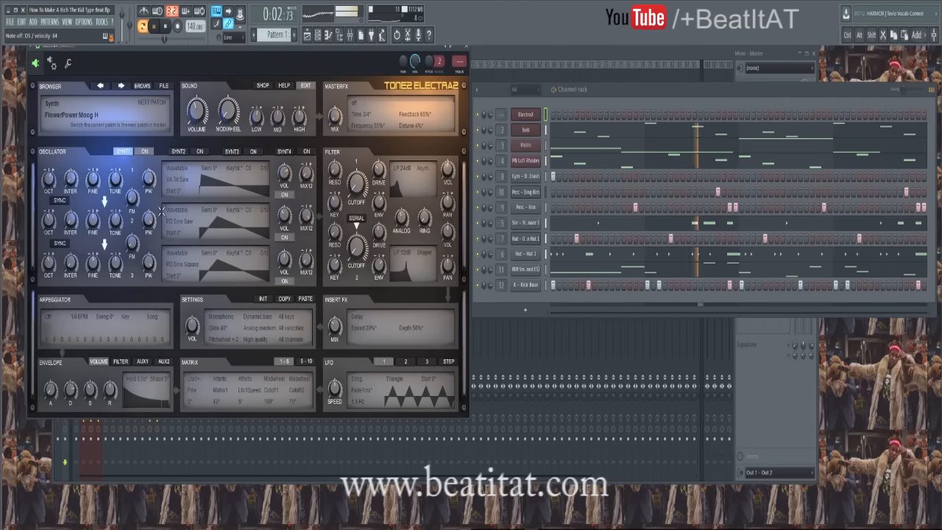
pyautogui.click(121, 85)
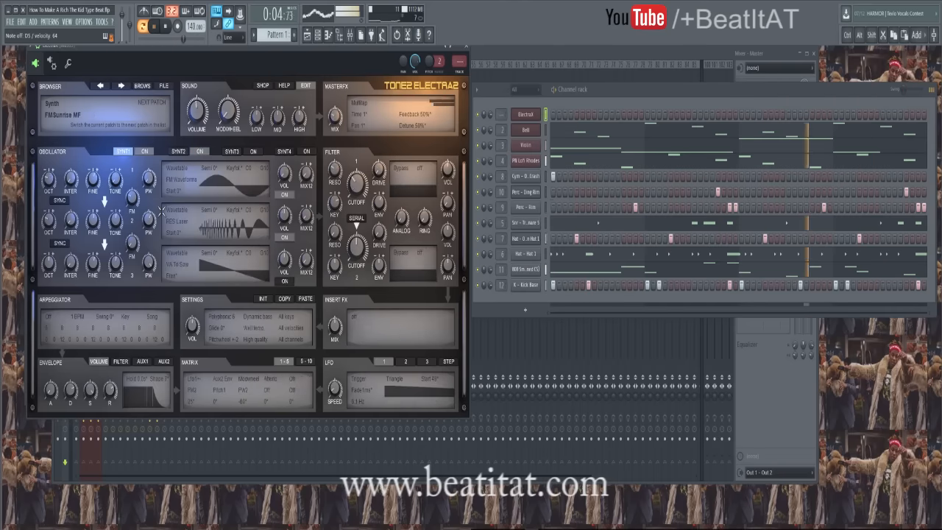
pyautogui.click(121, 85)
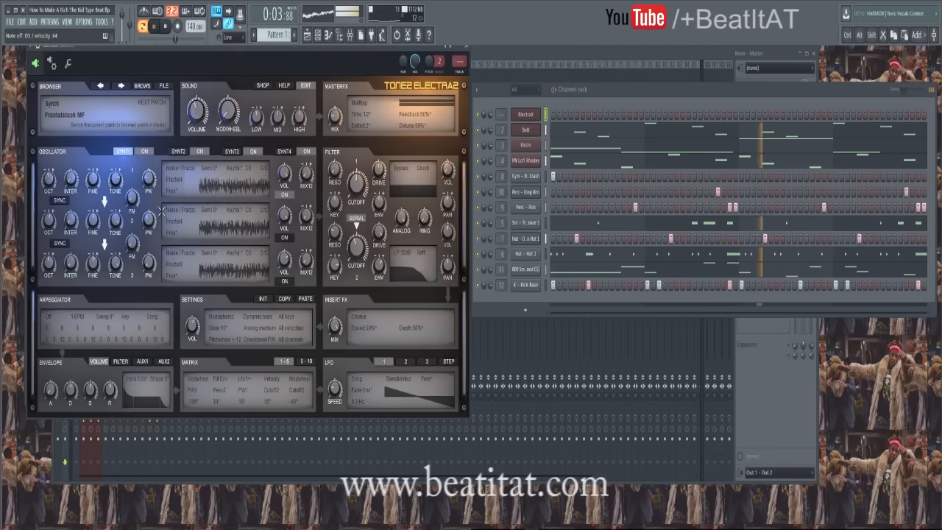
pyautogui.click(121, 85)
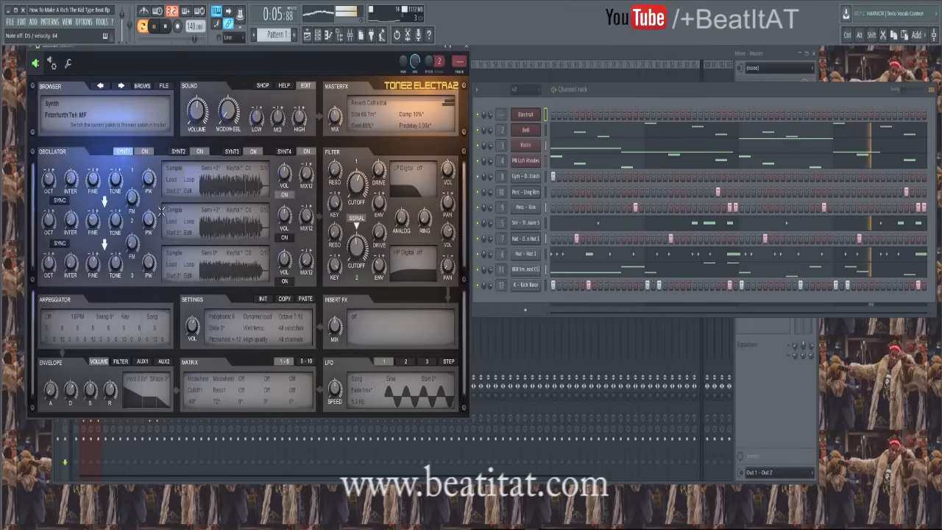
# Switch ElectraX to the Percussive category and step through its presets to load Bell+Pad 1 H.
pyautogui.click(53, 104)
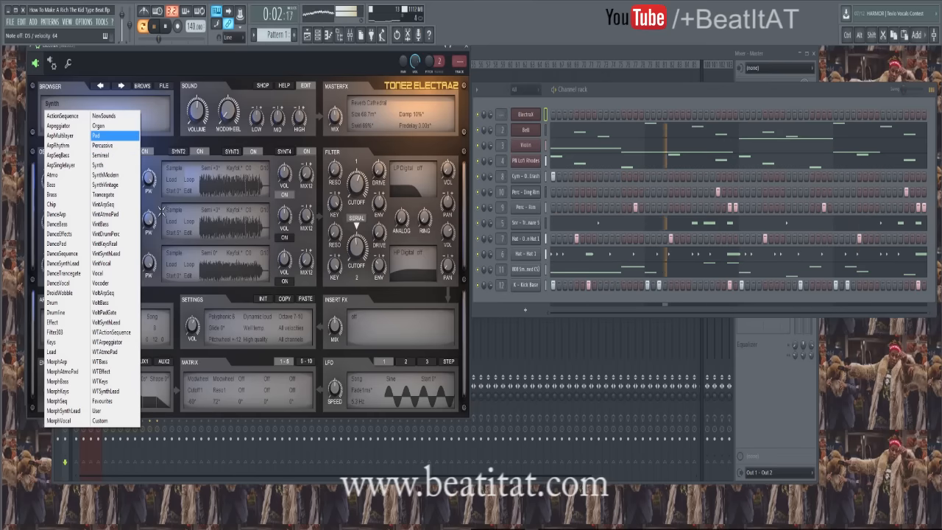
pyautogui.click(103, 146)
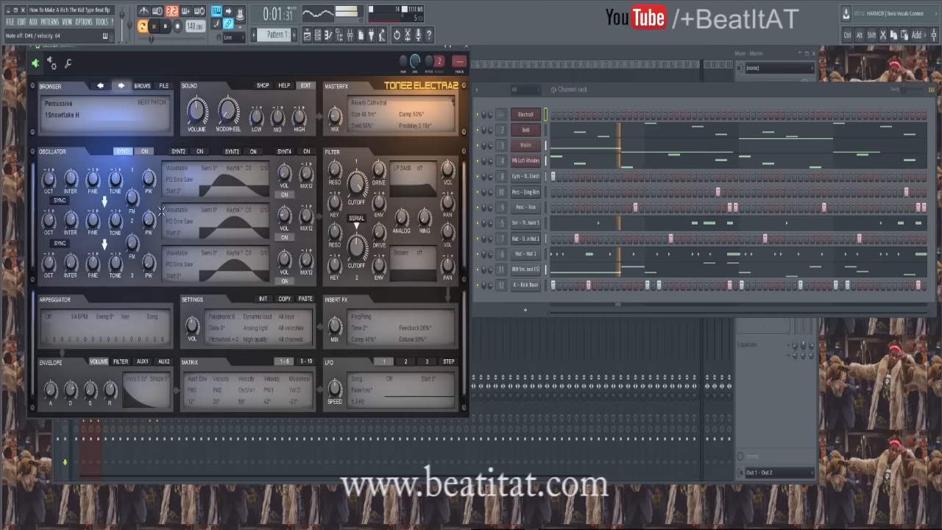
pyautogui.click(121, 86)
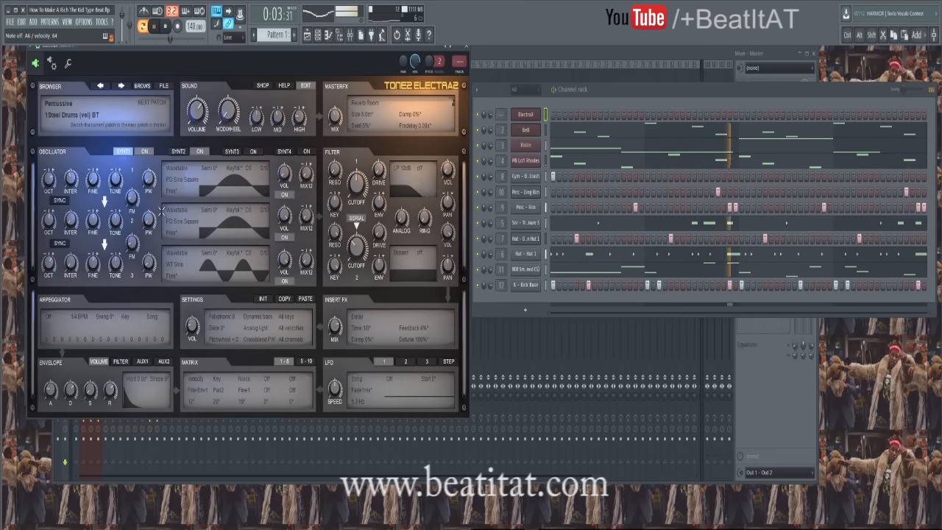
pyautogui.click(121, 86)
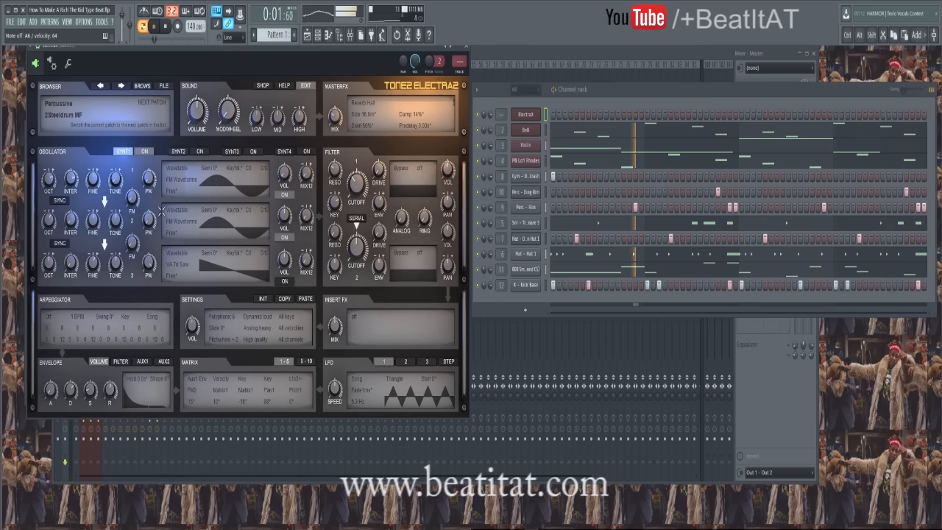
pyautogui.click(121, 86)
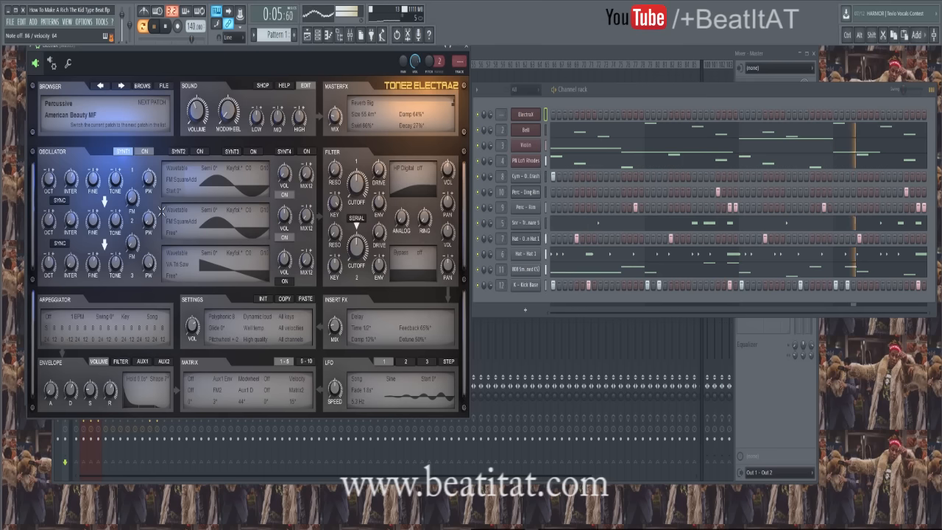
pyautogui.click(121, 86)
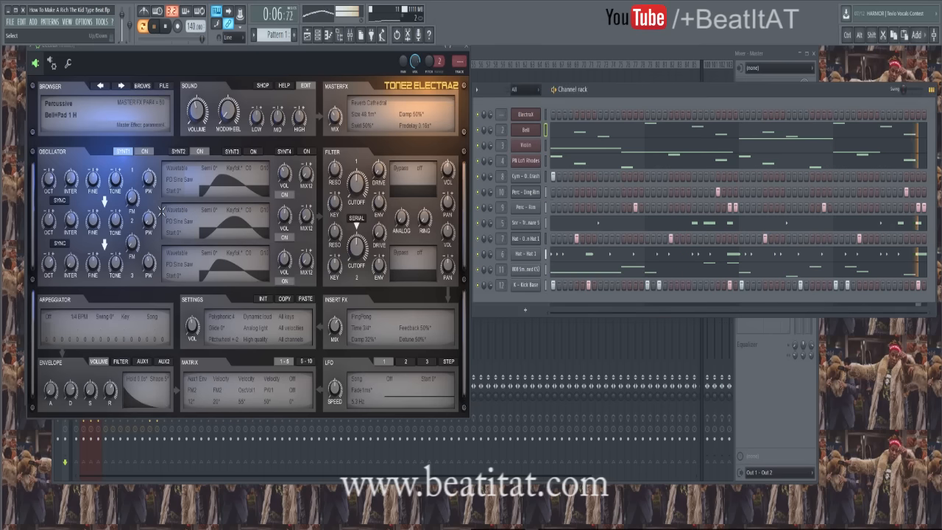
# Open the ElectraX channel's piano roll and place a short D6 note at the start of the pattern.
pyautogui.rightClick(527, 114)
pyautogui.click(563, 113)
pyautogui.scroll(-4, 161, 211)
pyautogui.scroll(5, 162, 212)
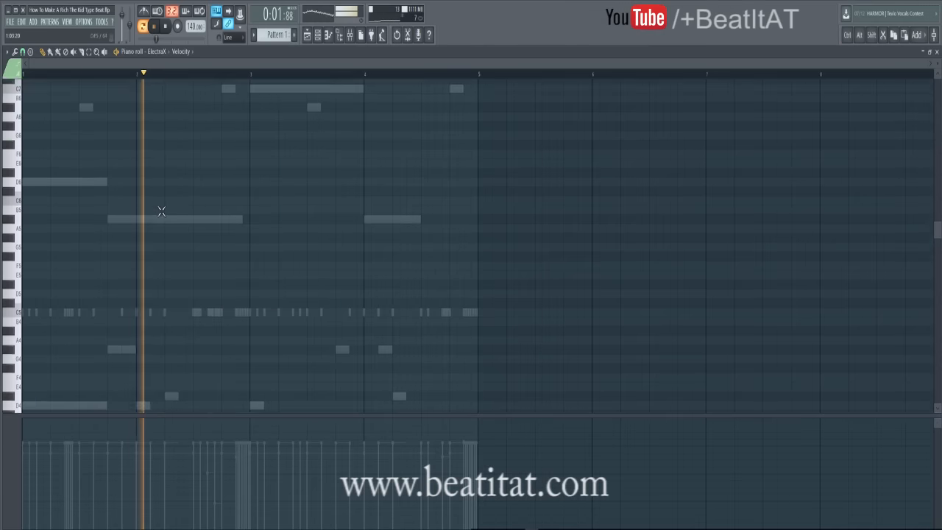
pyautogui.click(36, 200)
pyautogui.moveTo(35, 200); pyautogui.dragTo(25, 200)
pyautogui.press('space')
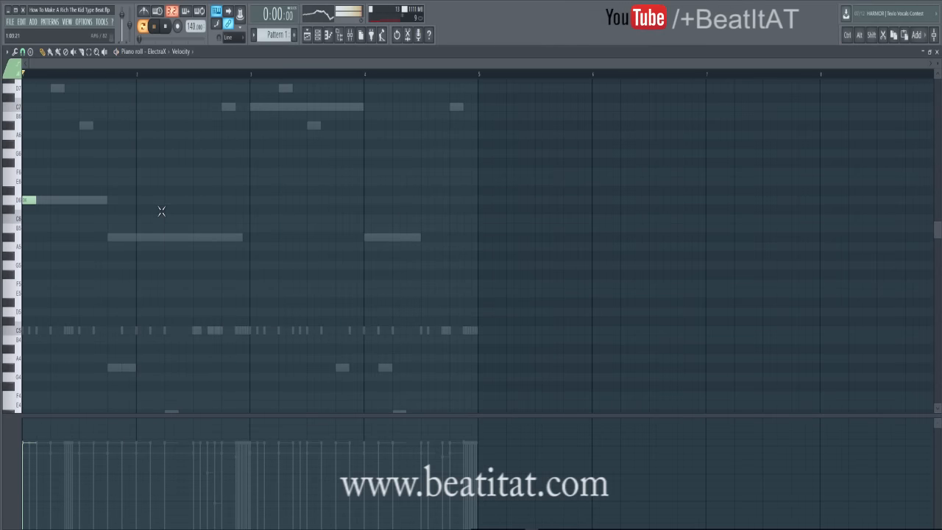
# Add a short A#6 note on the third beat of bar 1 in the ElectraX melody and audition it.
pyautogui.press('space')
pyautogui.click(56, 88)
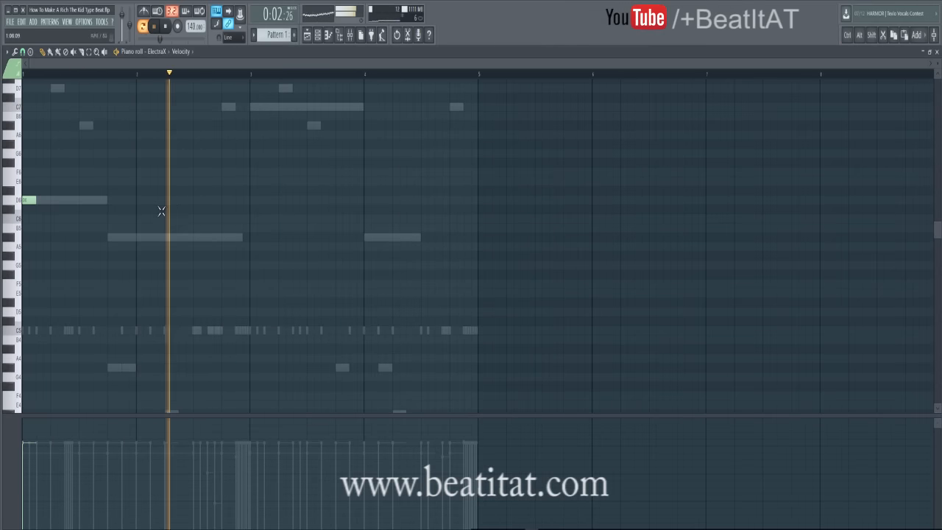
pyautogui.press('space')
pyautogui.press('space')
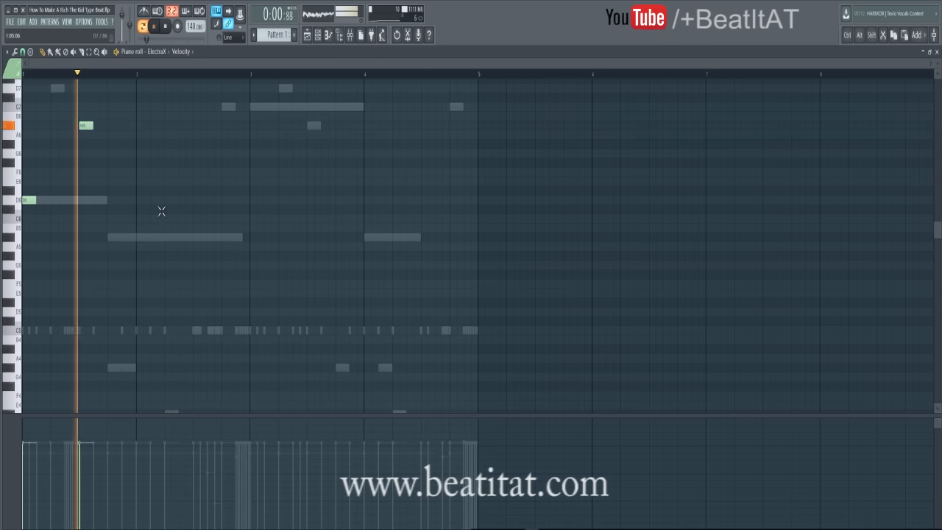
# Try D7 and C7 notes on the fourth beat of bar 1 against the playing beat.
pyautogui.scroll(3, 162, 211)
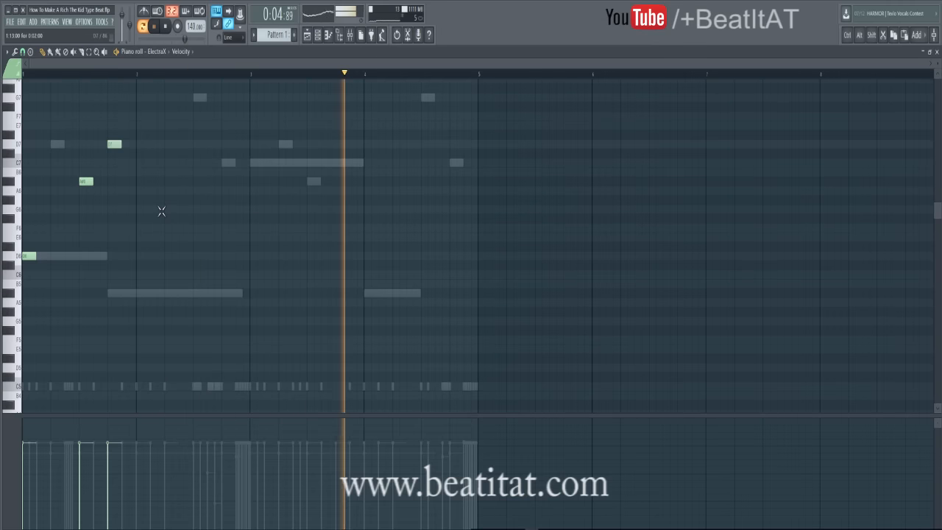
pyautogui.press('space')
pyautogui.press('space')
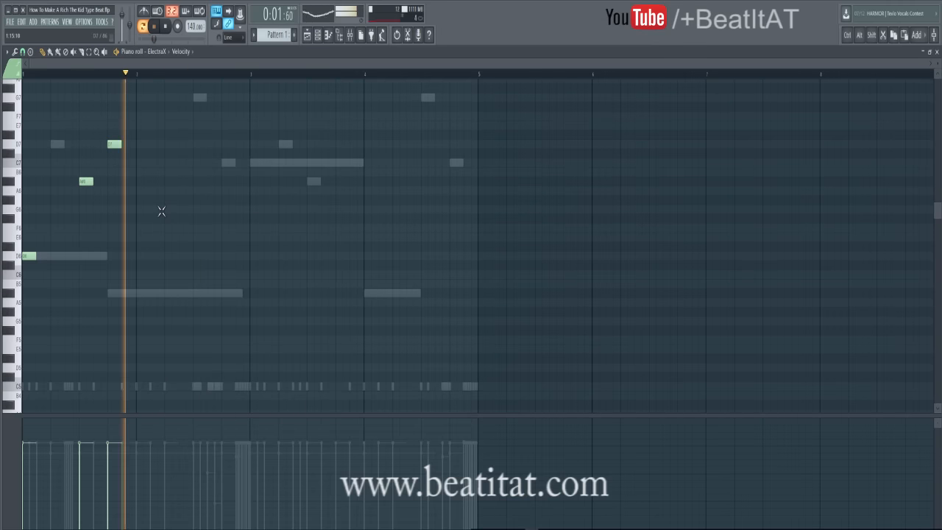
pyautogui.press('space')
pyautogui.press('space')
pyautogui.click(114, 163)
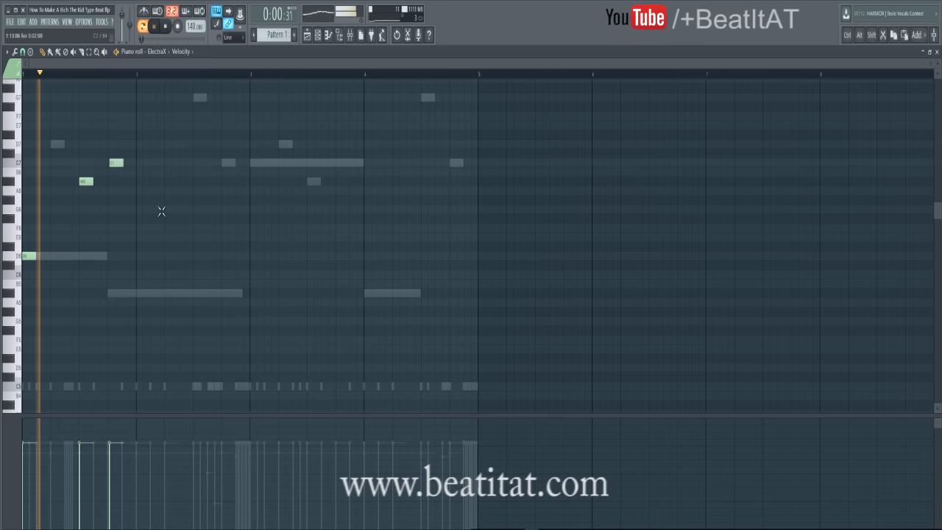
pyautogui.rightClick(114, 163)
pyautogui.click(114, 163)
pyautogui.rightClick(116, 162)
pyautogui.press('space')
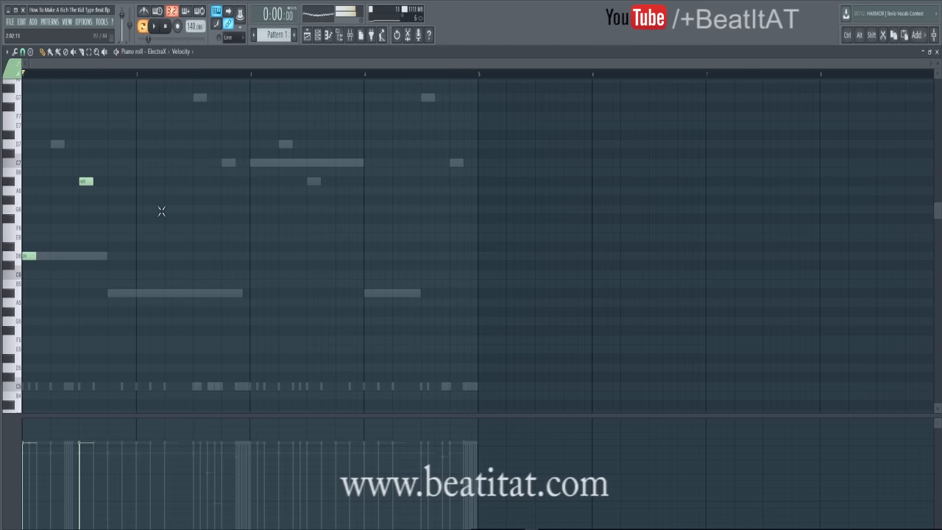
# Try A#7 and C7 notes at the start of bar 2 against the playing beat.
pyautogui.scroll(2, 161, 211)
pyautogui.press('space')
pyautogui.click(141, 153)
pyautogui.rightClick(142, 153)
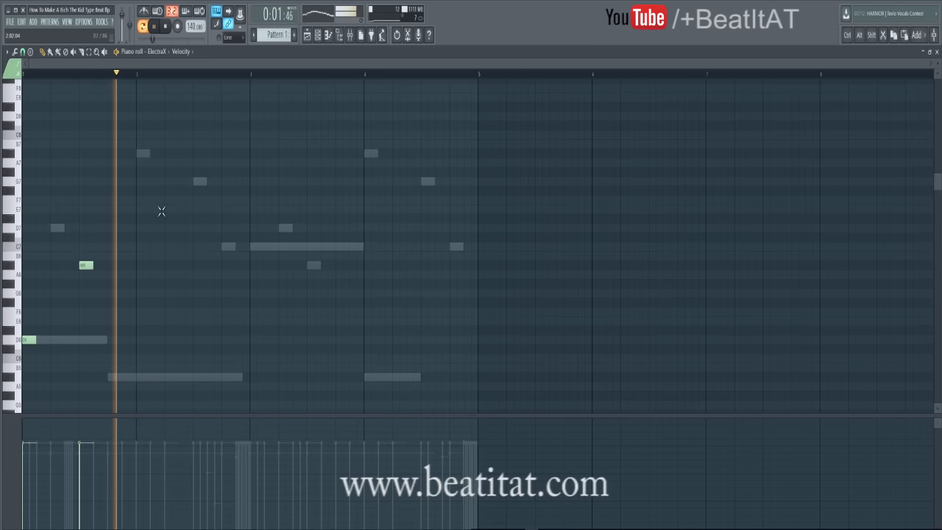
pyautogui.press('space')
pyautogui.click(135, 237)
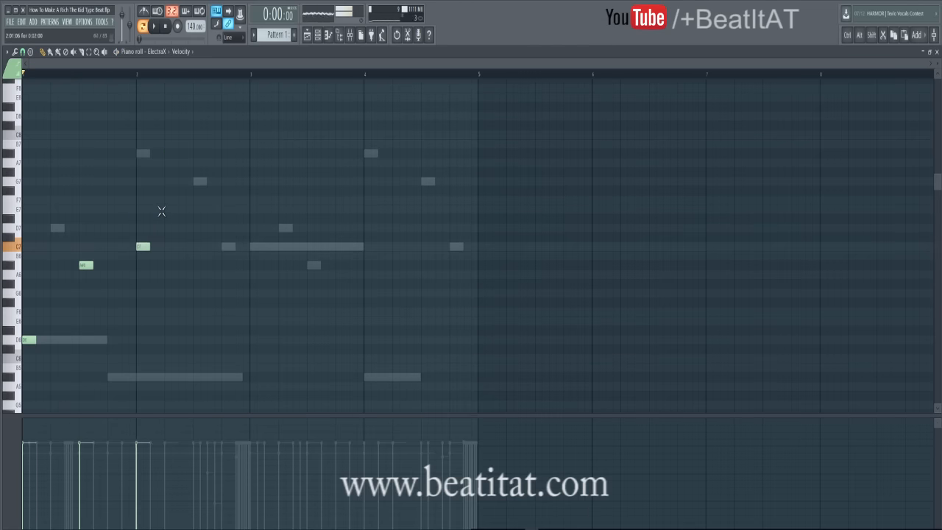
pyautogui.press('space')
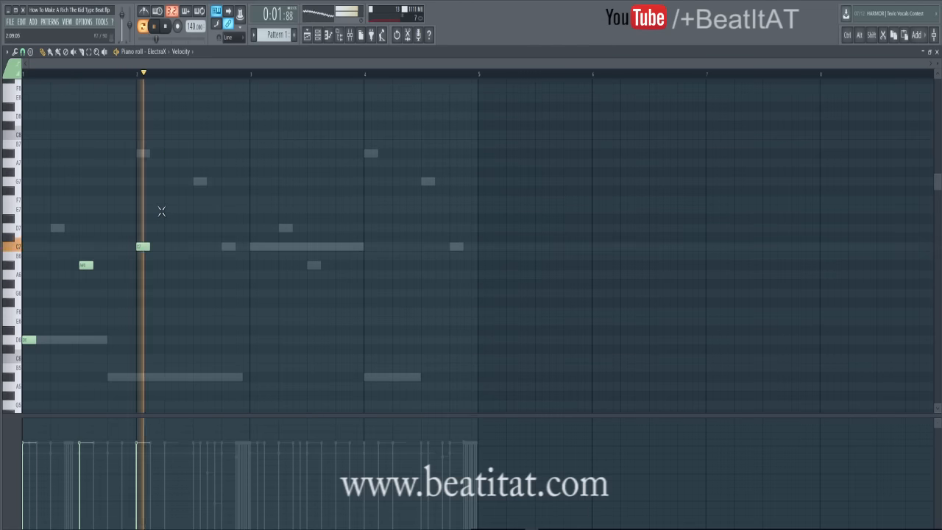
pyautogui.rightClick(143, 247)
# Place a short G6 note on the fourth beat of bar 1.
pyautogui.click(141, 377)
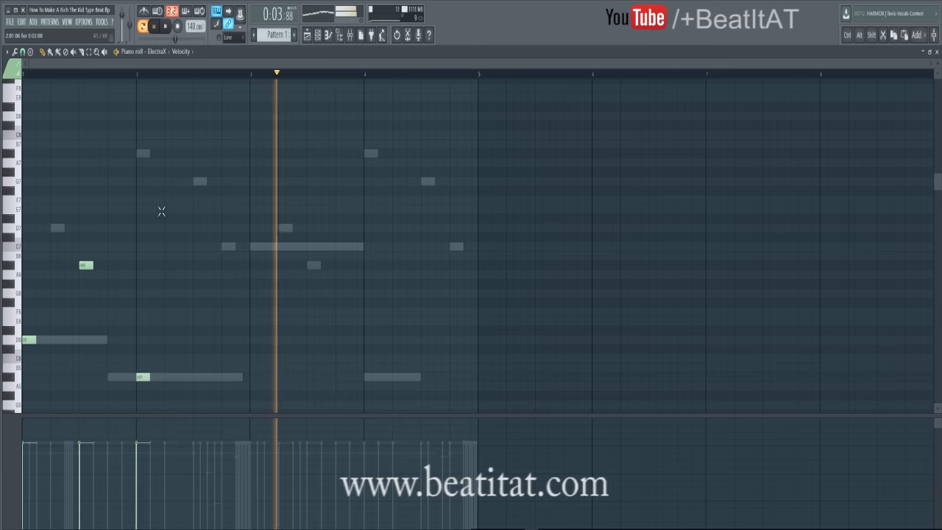
pyautogui.moveTo(143, 377); pyautogui.dragTo(114, 293)
pyautogui.press('space')
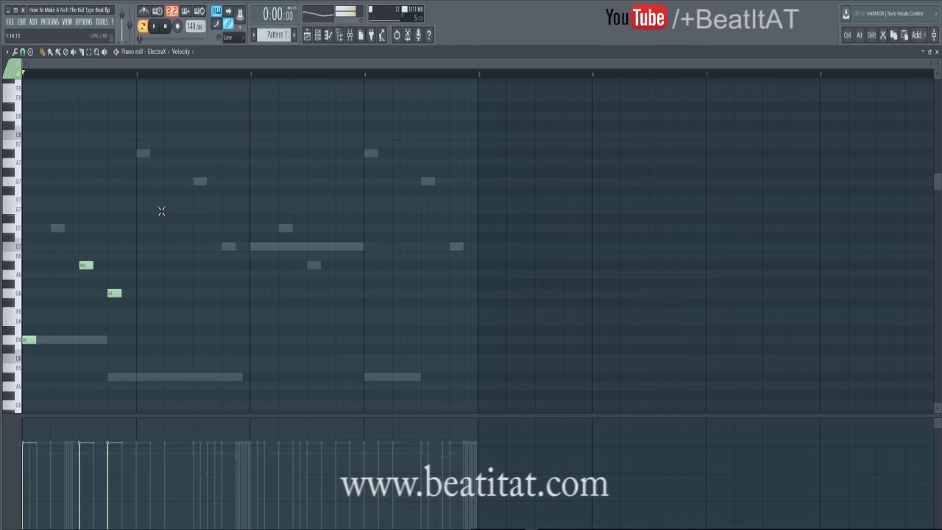
# Try F#6 and F6 notes on the first beat of bar 2, auditioning each with the beat.
pyautogui.press('space')
pyautogui.click(147, 302)
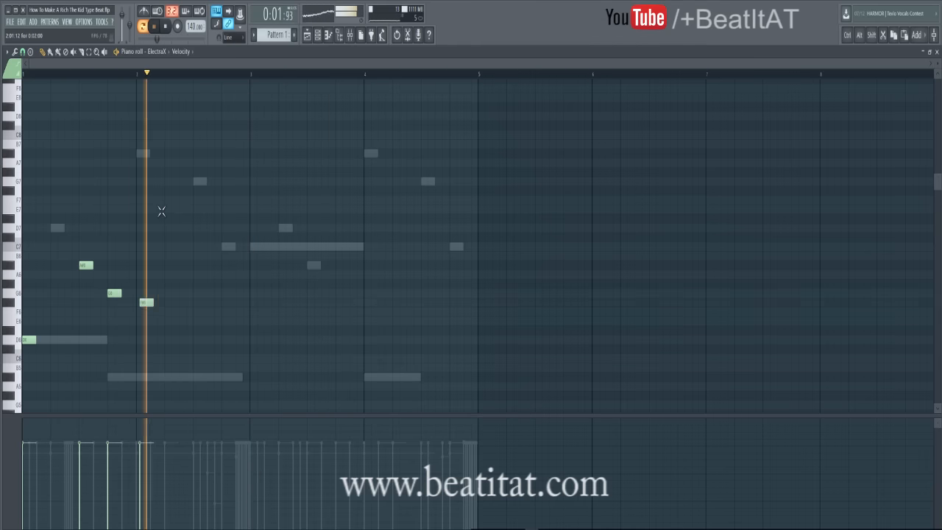
pyautogui.rightClick(147, 302)
pyautogui.click(143, 312)
pyautogui.press('space')
pyautogui.press('space')
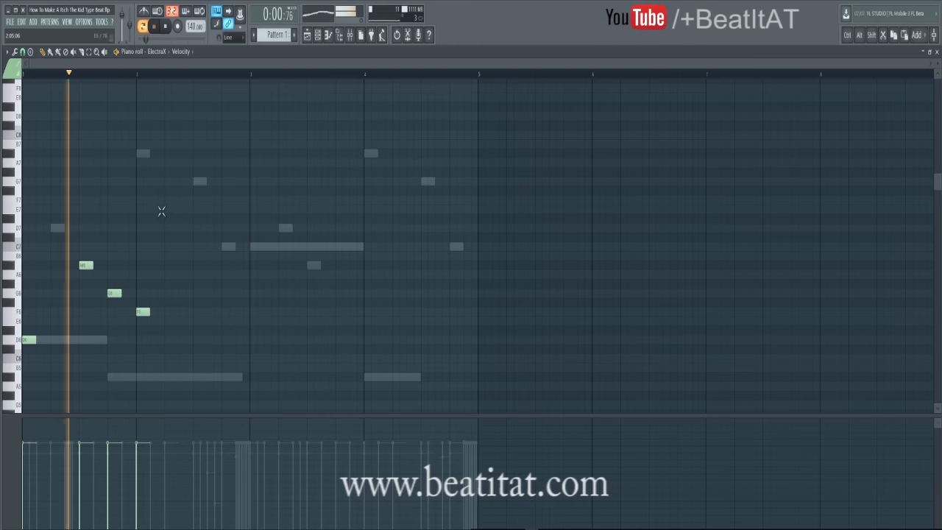
pyautogui.press('space')
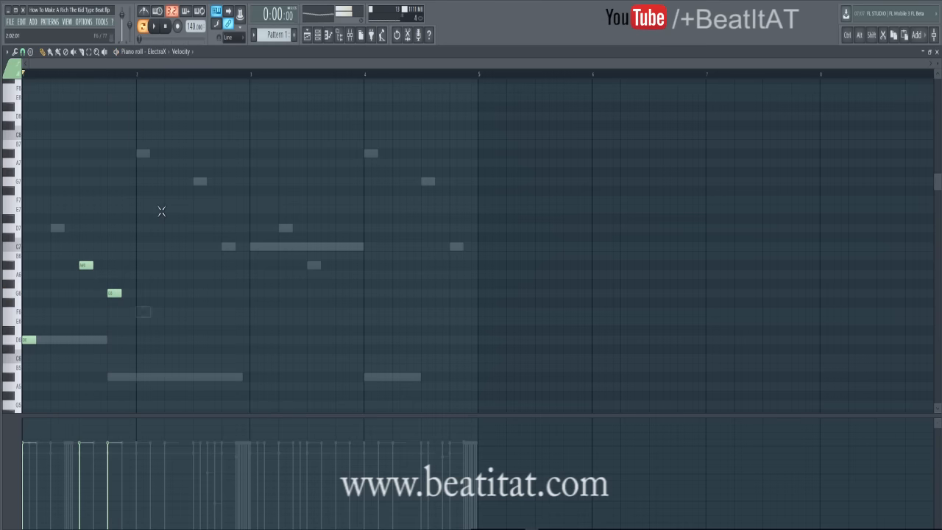
pyautogui.press('space')
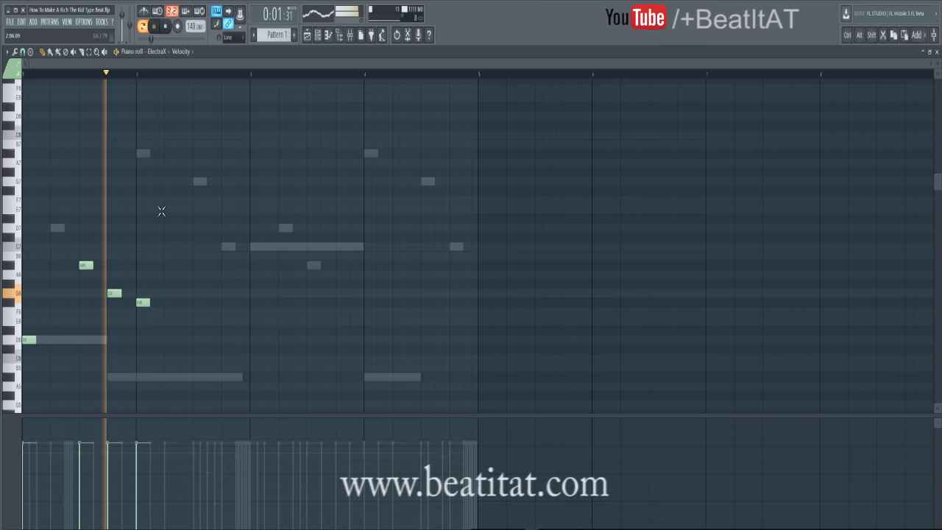
# Place a short D#6 note on the first beat of bar 2 and play the pattern.
pyautogui.press('space')
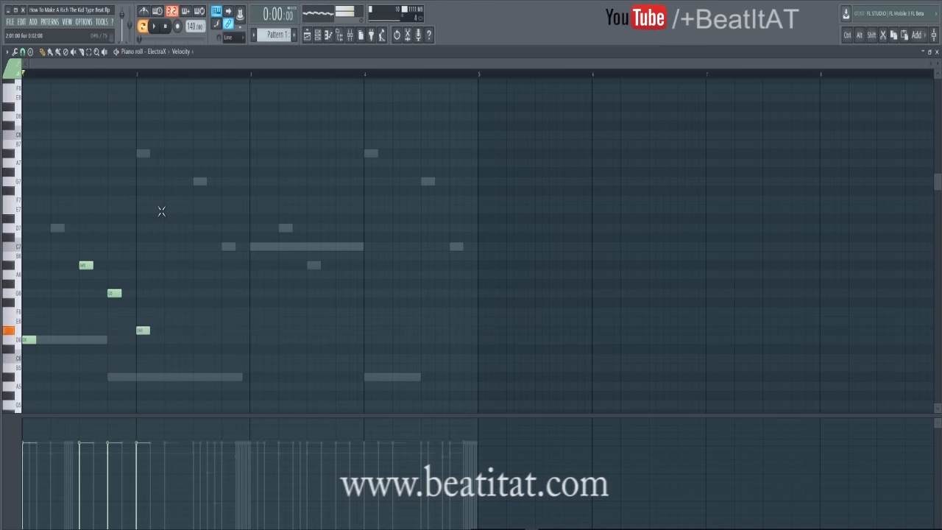
pyautogui.press('space')
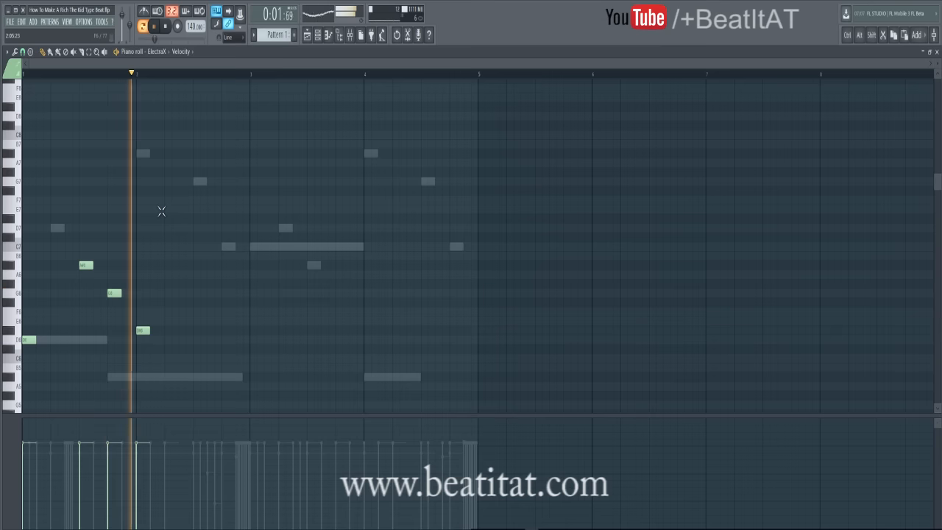
pyautogui.press('space')
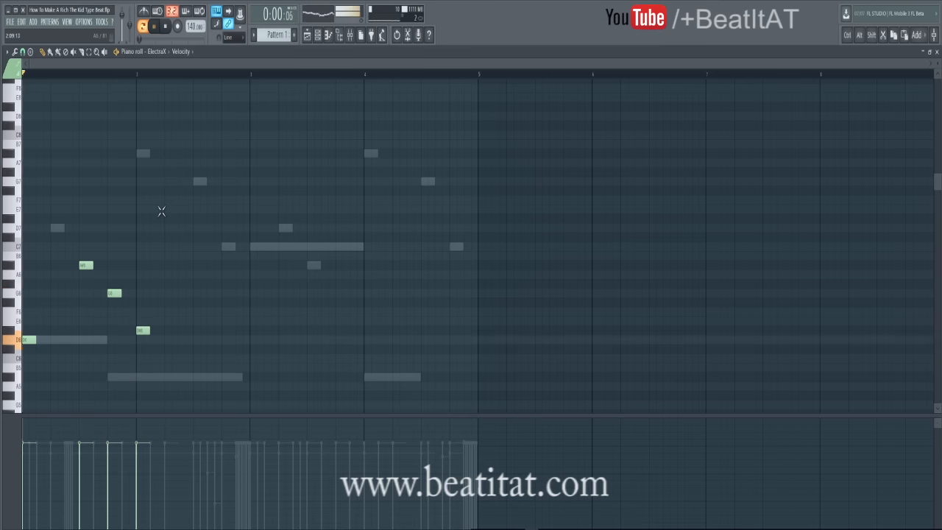
# Add a short A6 note on the third beat of bar 2 and play the melody from the start.
pyautogui.click(196, 274)
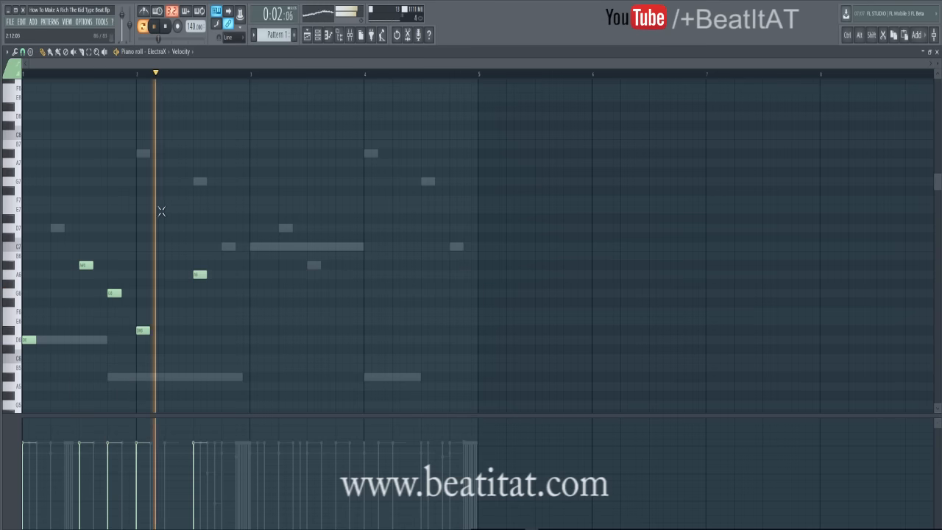
pyautogui.press('space')
pyautogui.press('space')
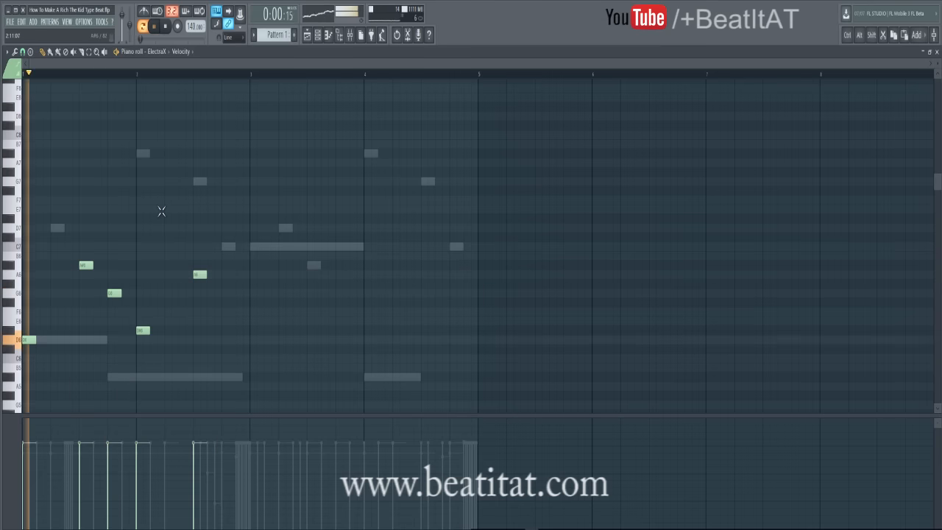
# Duplicate the two-bar melody into bars 3 and 4, aligned to the start of bar 3, and leave the piano roll.
pyautogui.hotkey('ctrl', 'b')
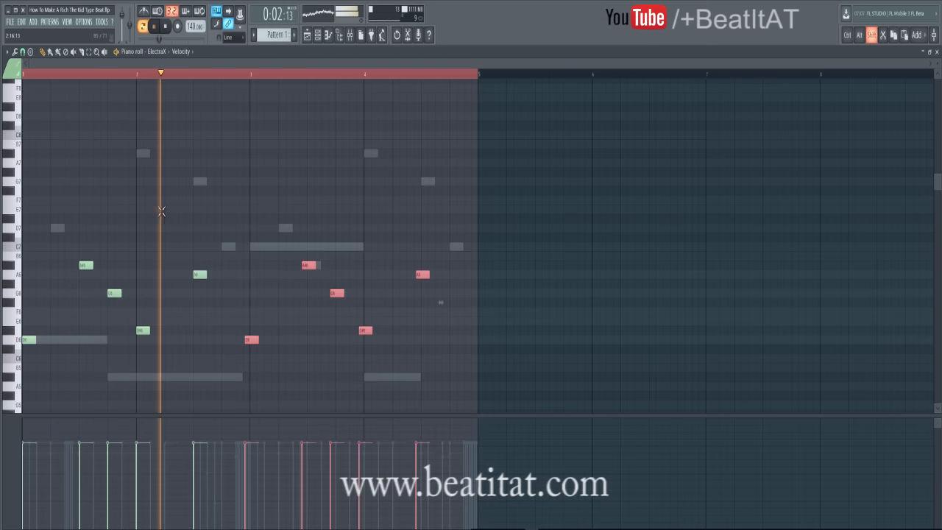
pyautogui.hotkey('shift', 'Right')
pyautogui.hotkey('ctrl', 'd')
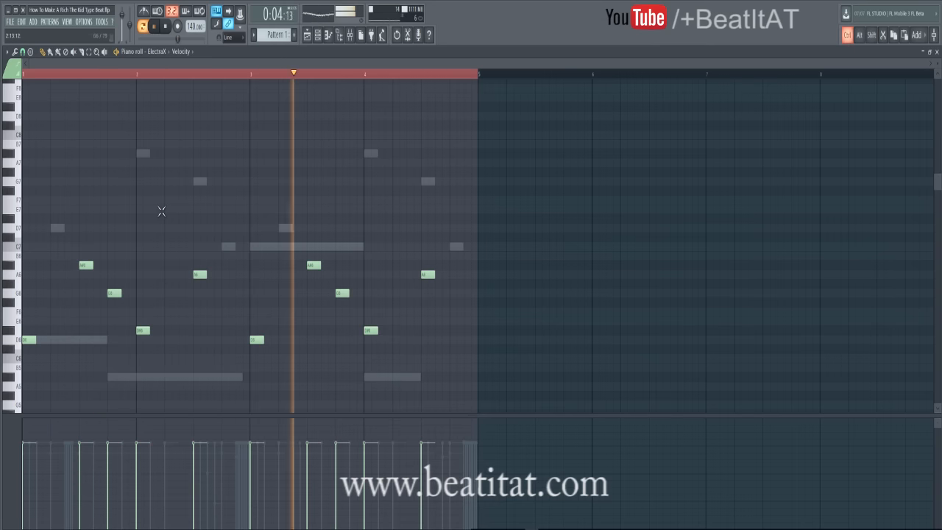
pyautogui.hscroll(3, 162, 211)
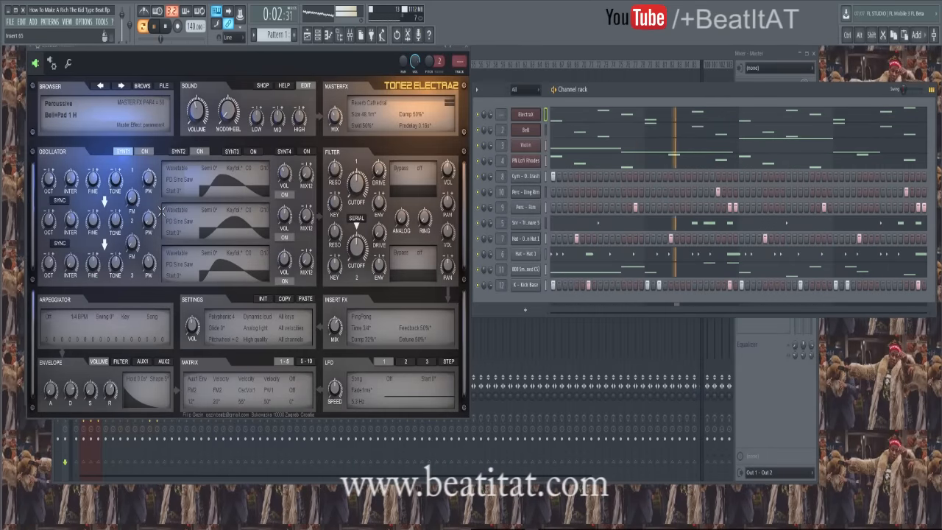
# Rename the ElectraX channel as Bells 2.
pyautogui.rightClick(542, 110)
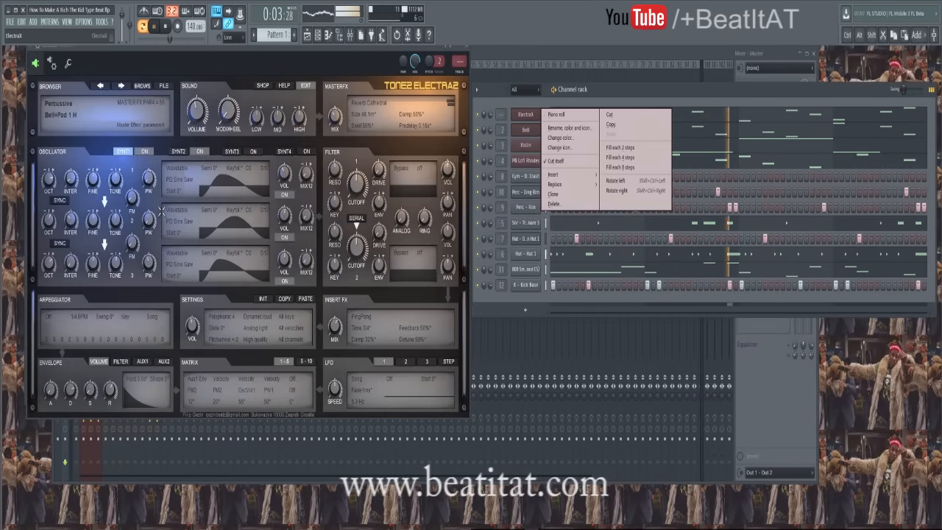
pyautogui.click(569, 128)
pyautogui.write('Be')
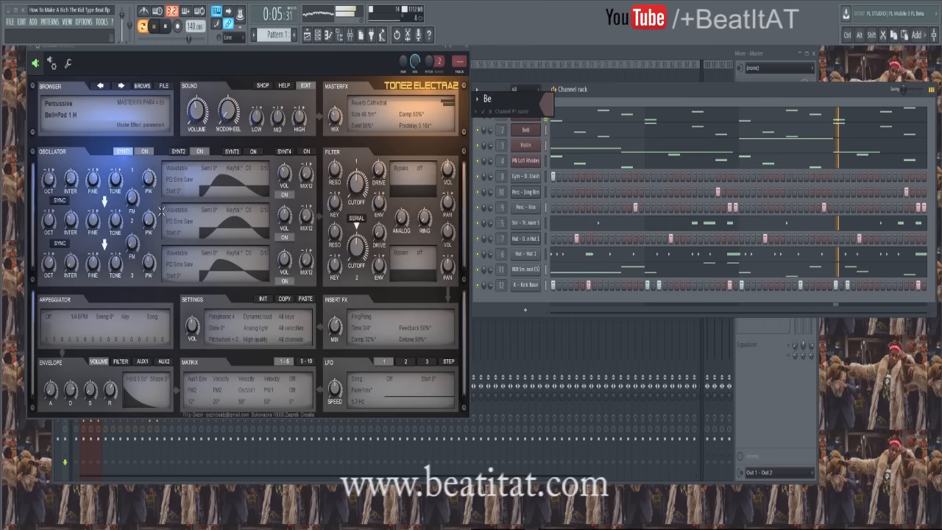
pyautogui.write('lls 2')
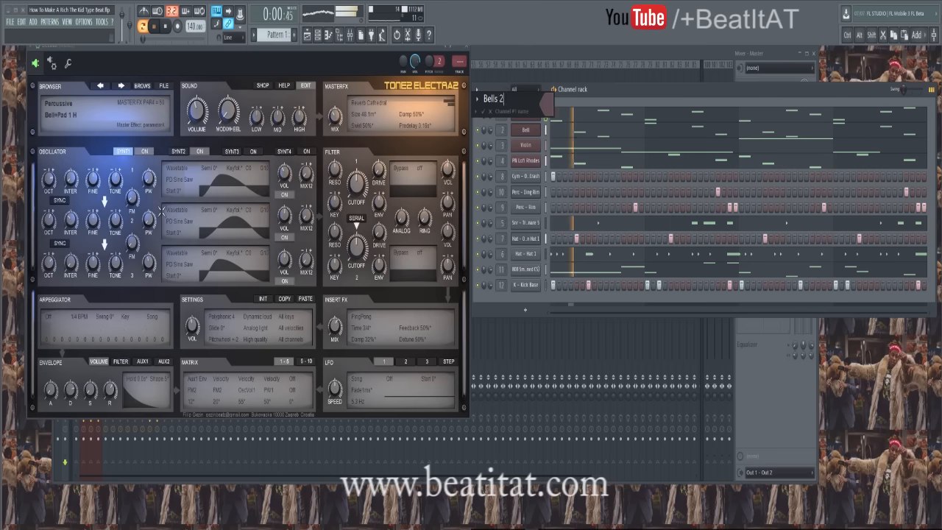
pyautogui.press('Return')
# Route the Bells 2 channel to free mixer track 13 and lower that track's volume to about the Bell track's level.
pyautogui.press('F9')
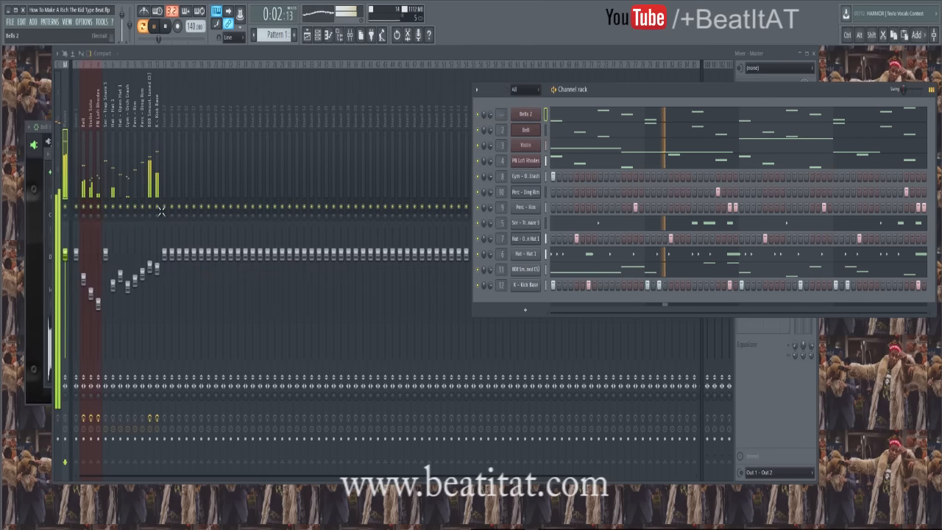
pyautogui.click(526, 114)
pyautogui.hotkey('ctrl', 'l')
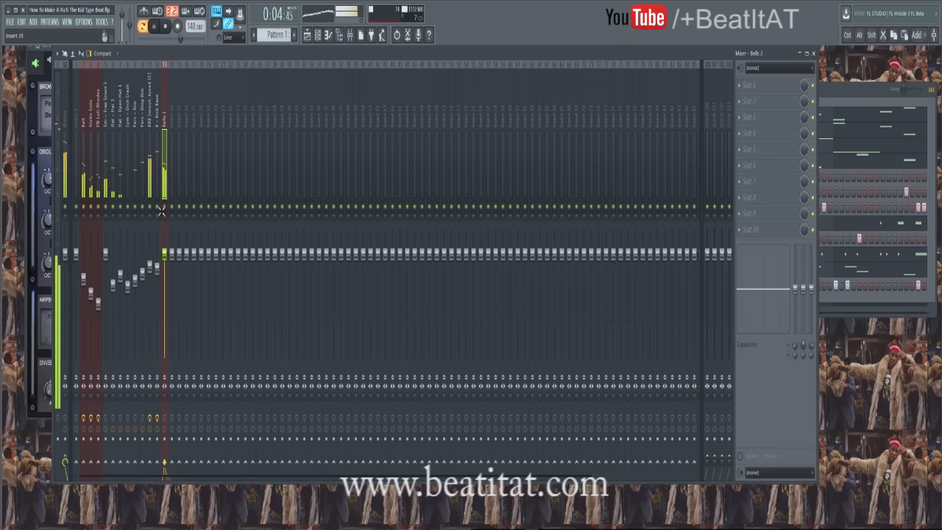
pyautogui.moveTo(164, 254); pyautogui.dragTo(164, 282)
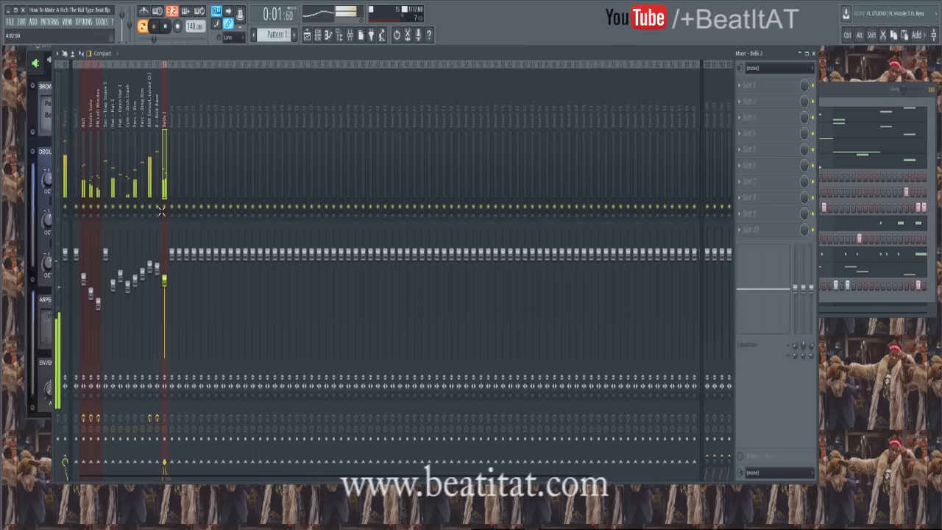
# Load Fruity Parametric EQ 2 in the first effect slot of the Bells 2 track and set band 1 to high pass.
pyautogui.click(747, 86)
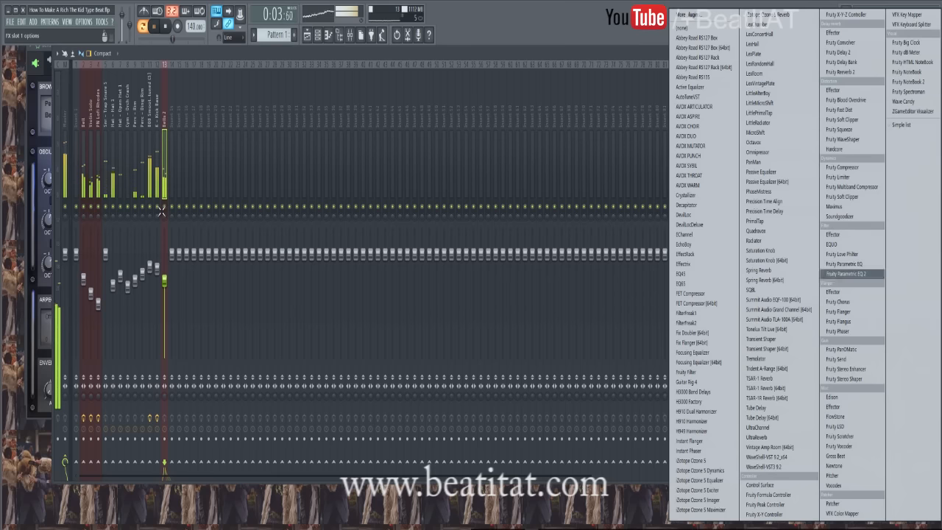
pyautogui.click(851, 273)
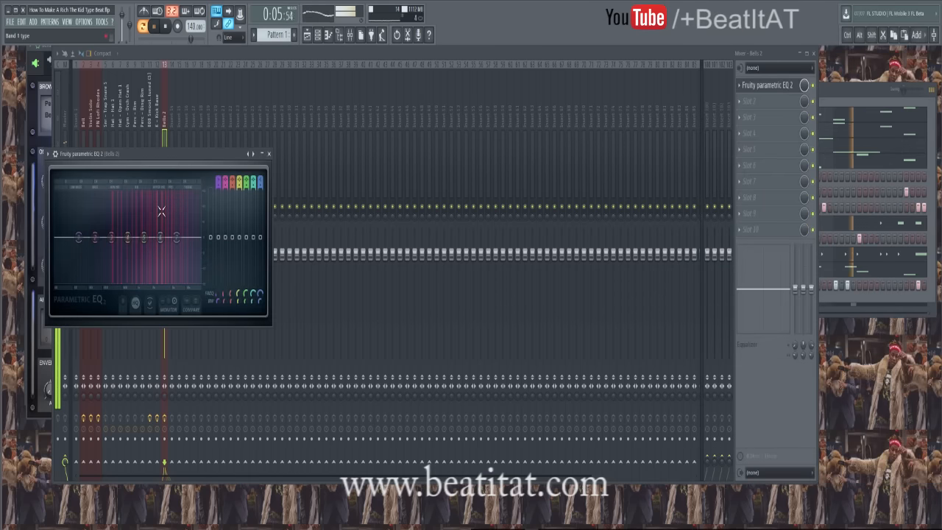
pyautogui.moveTo(219, 181); pyautogui.dragTo(219, 196)
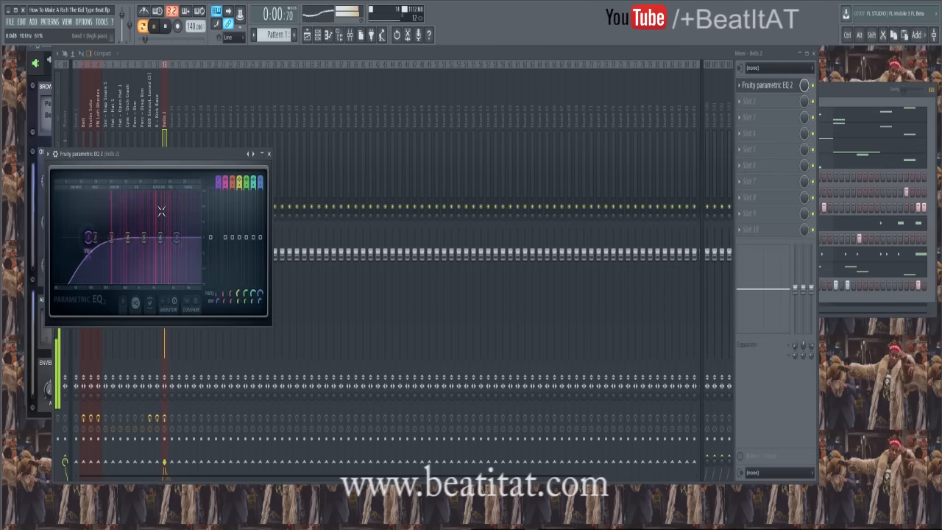
# Raise the high-pass cutoff on Bells 2, slightly boost band 4 in the low mids, and gently cut bands 6 and 7.
pyautogui.moveTo(95, 237); pyautogui.dragTo(109, 237)
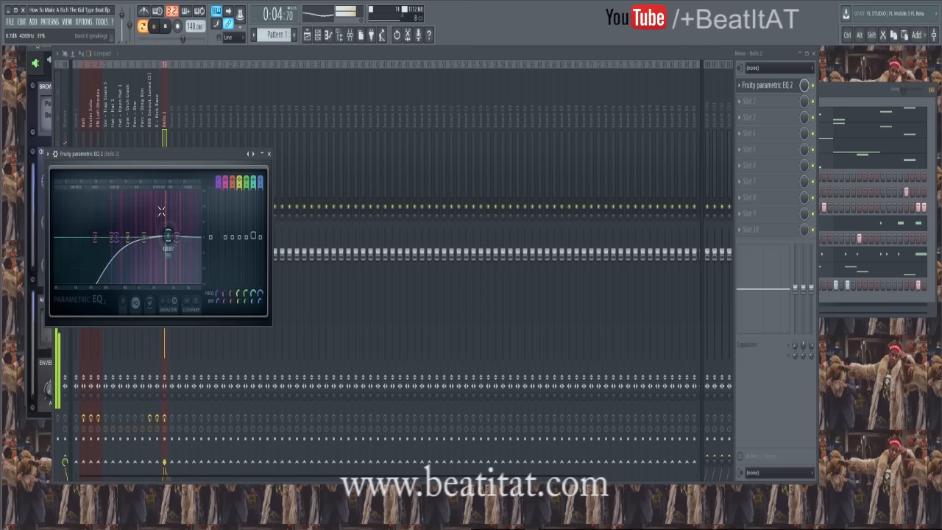
pyautogui.moveTo(173, 238); pyautogui.dragTo(142, 236)
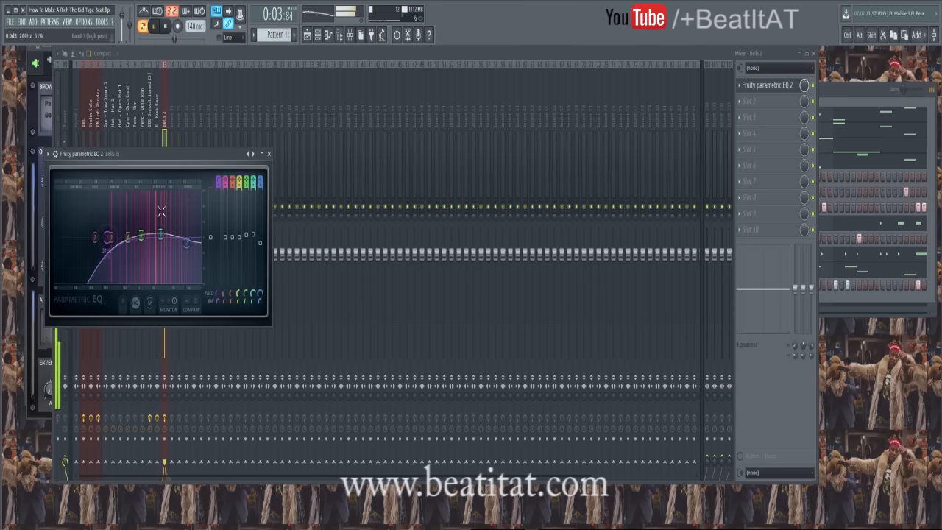
pyautogui.moveTo(127, 237)
pyautogui.mouseDown()
pyautogui.moveTo(115, 230)
pyautogui.moveTo(141, 236)
pyautogui.mouseUp()
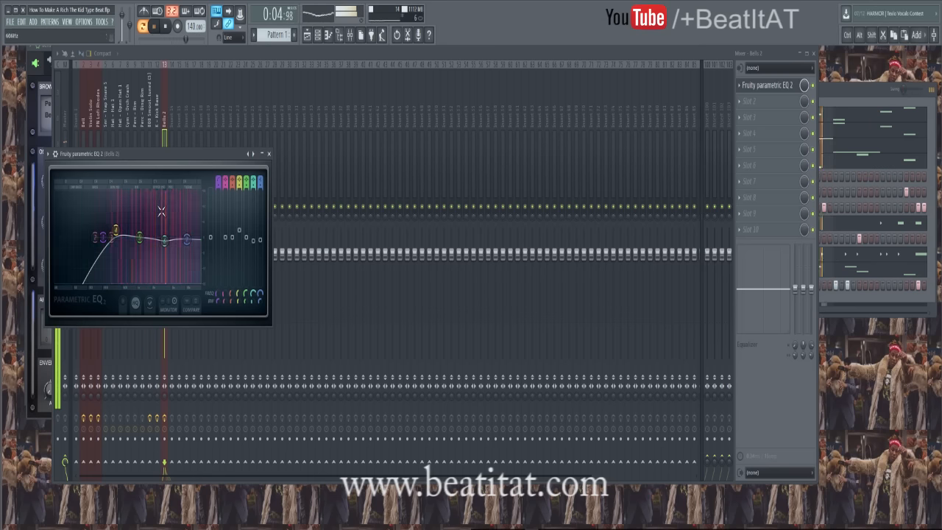
# Cut band 6 slightly deeper in the Bells 2 equalizer and load Fruity Stereo Enhancer in the third effect slot.
pyautogui.moveTo(164, 241); pyautogui.dragTo(163, 243)
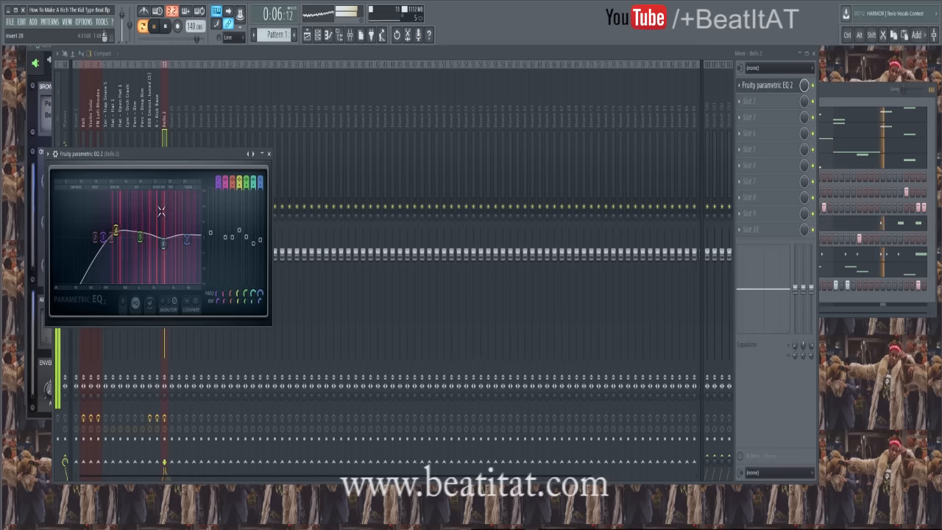
pyautogui.press('Escape')
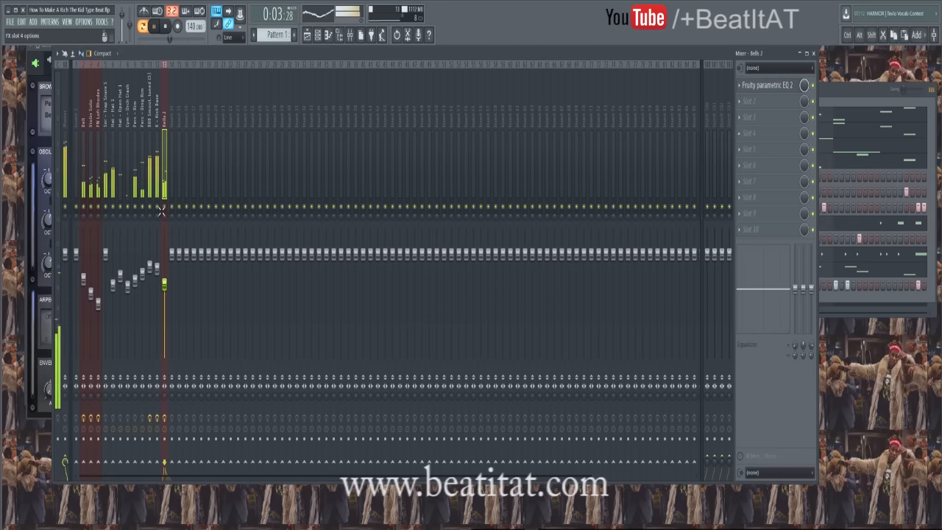
pyautogui.click(740, 118)
pyautogui.click(853, 370)
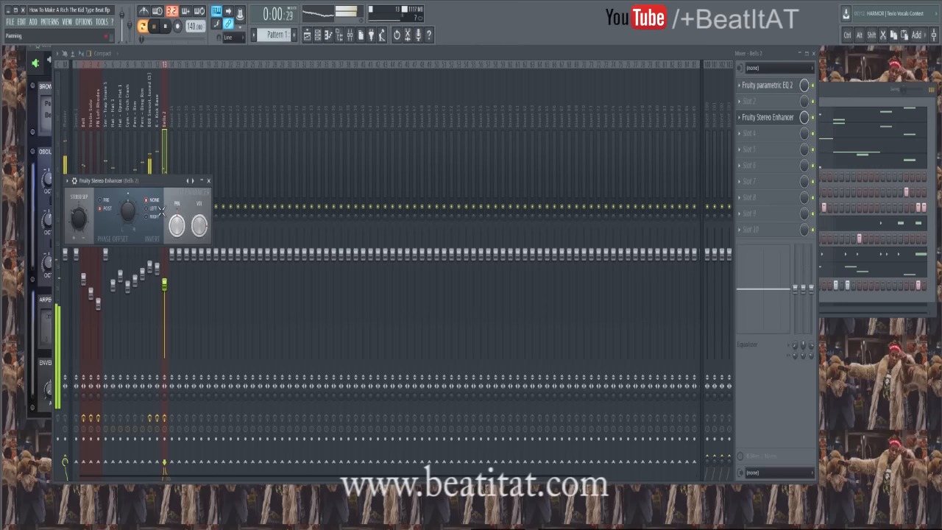
pyautogui.press('Escape')
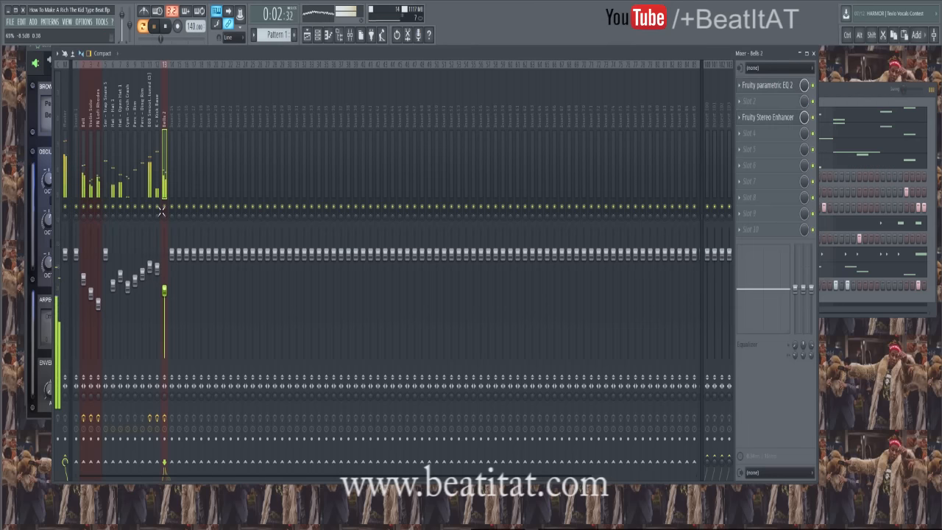
# Save the project and bring up the playlist.
pyautogui.click(10, 21)
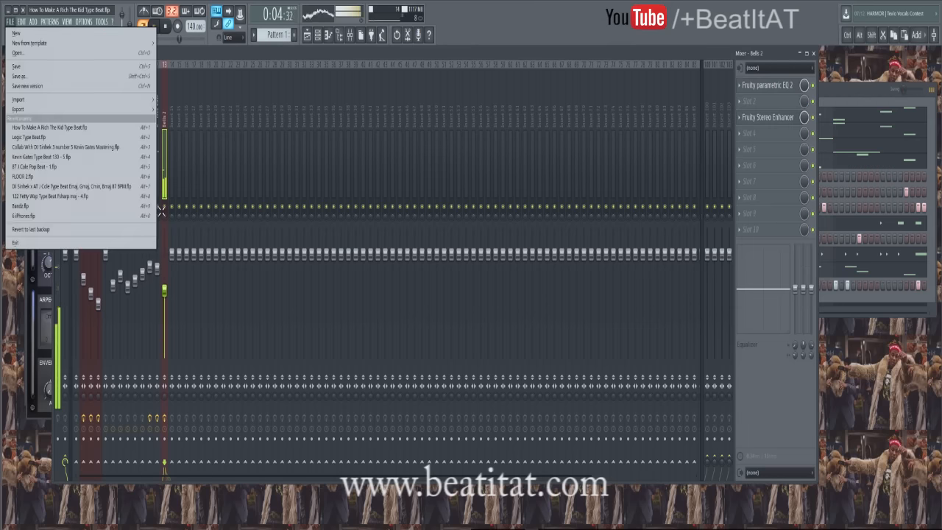
pyautogui.click(19, 66)
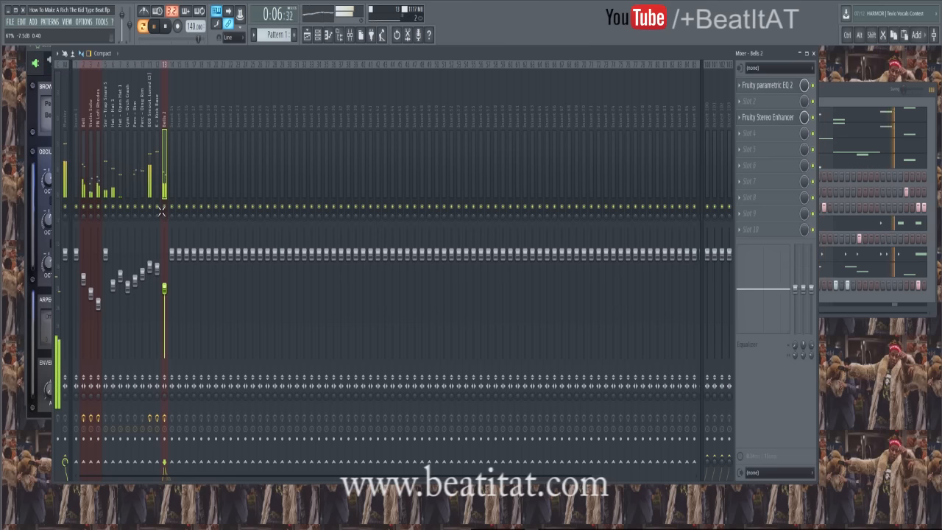
pyautogui.press('F6')
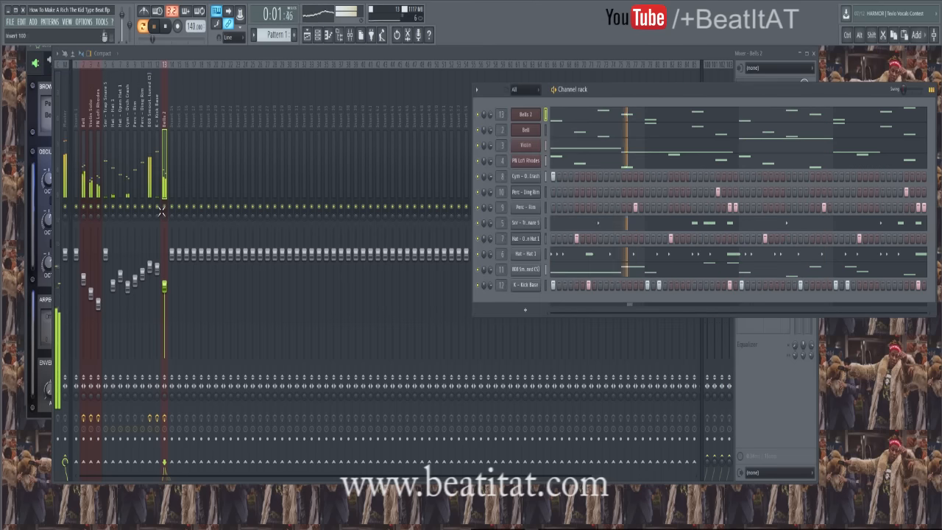
pyautogui.press('F9')
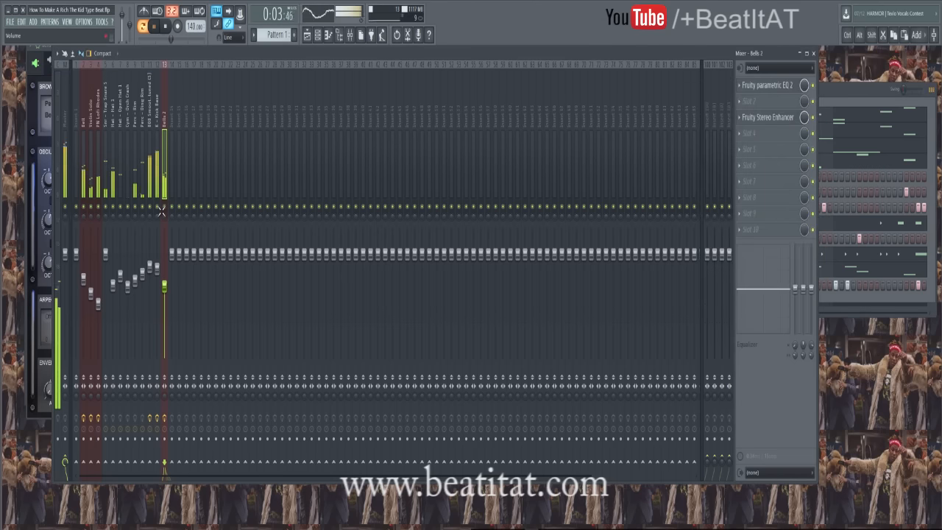
pyautogui.press('F5')
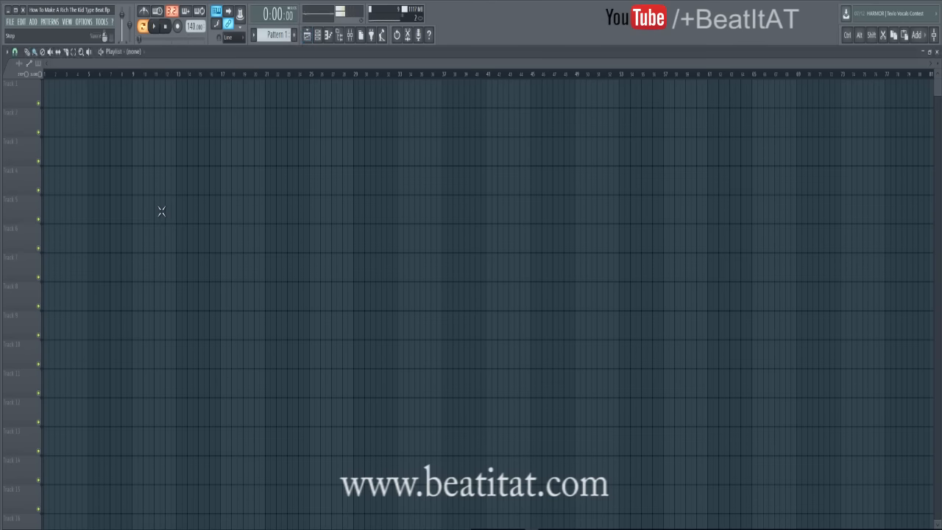
# Review the channel rack, the Bells 2 piano roll, its ElectraX settings and the mixer levels, and return to the playlist.
pyautogui.press('F6')
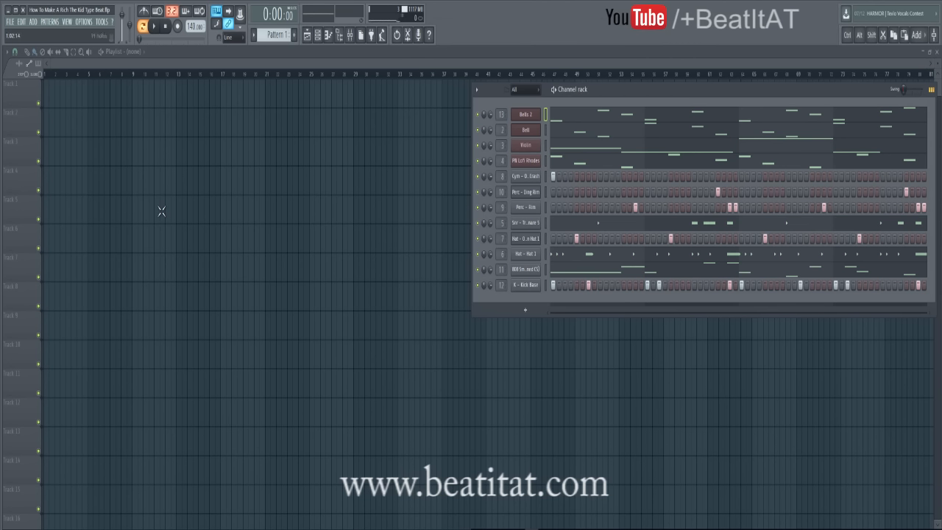
pyautogui.press('F7')
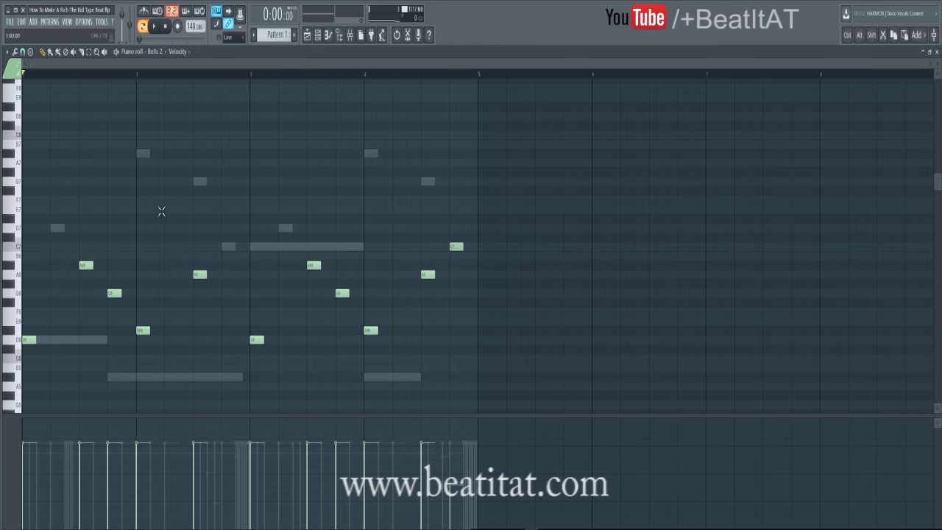
pyautogui.press('F7')
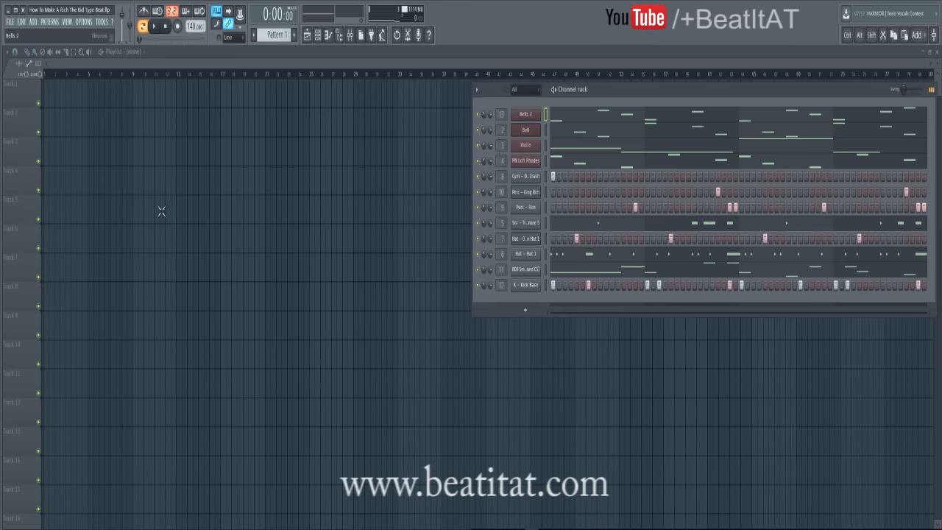
pyautogui.press('Return')
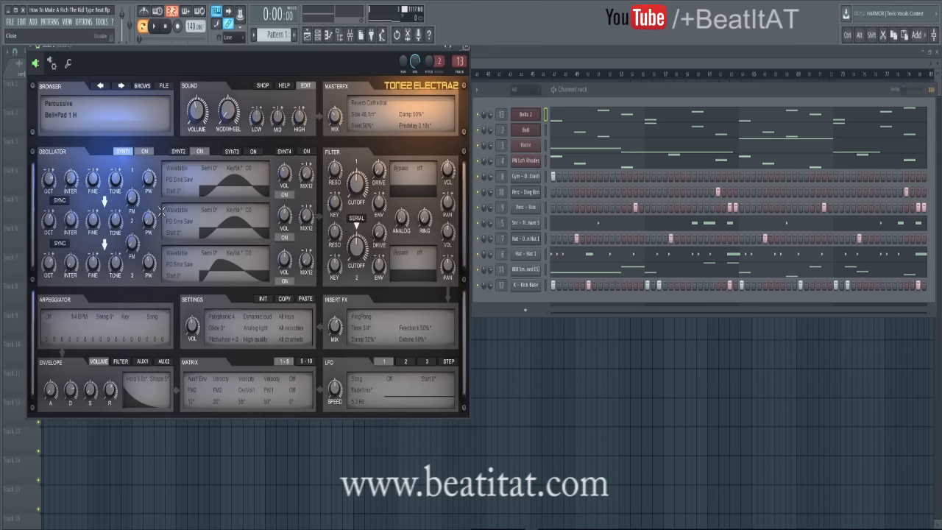
pyautogui.press('Escape')
pyautogui.press('F9')
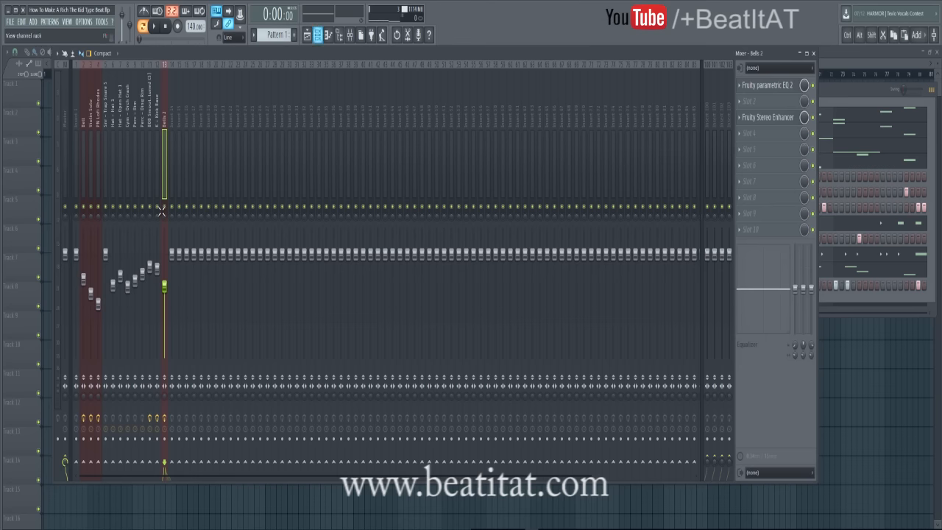
pyautogui.press('F6')
pyautogui.press('F6')
pyautogui.press('F9')
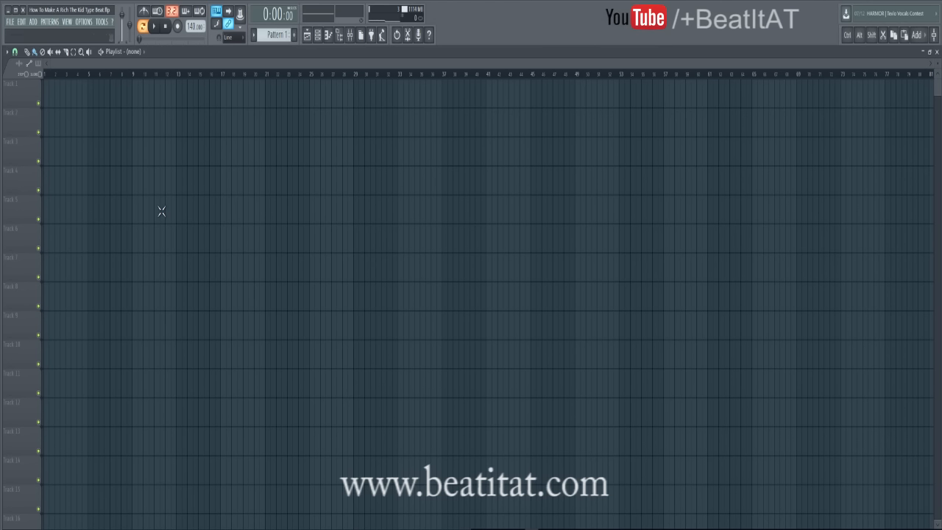
pyautogui.press('F9')
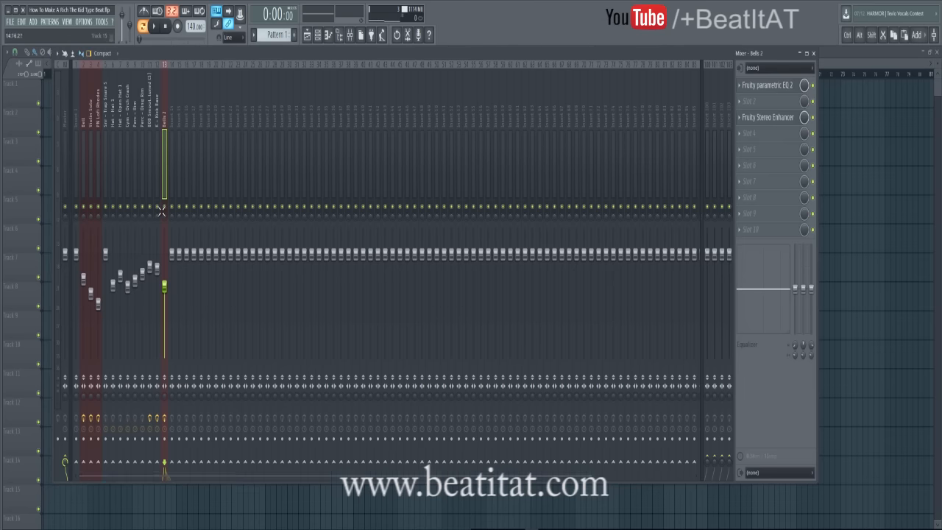
pyautogui.press('F9')
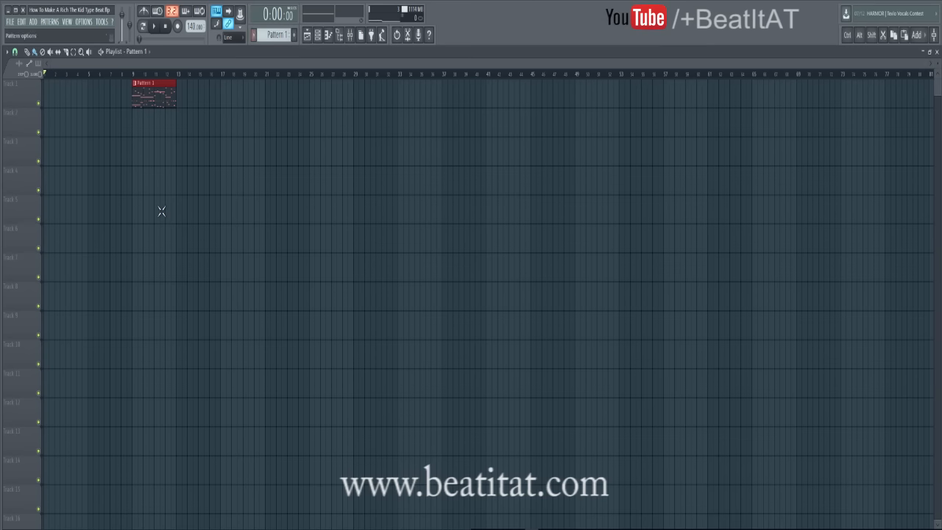
# Split Pattern 1 by channel into separate playlist clips and place the song position at bar 9.
pyautogui.click(254, 35)
pyautogui.click(302, 161)
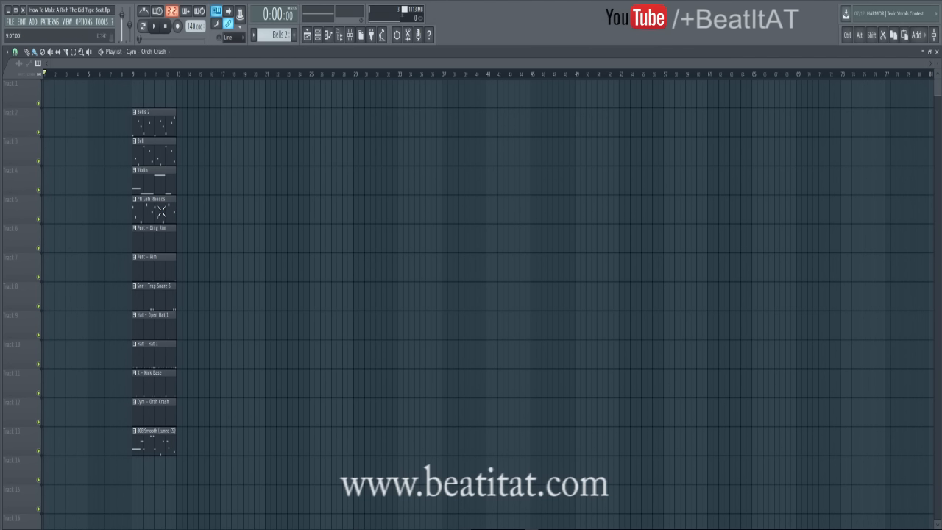
pyautogui.click(137, 73)
pyautogui.click(134, 73)
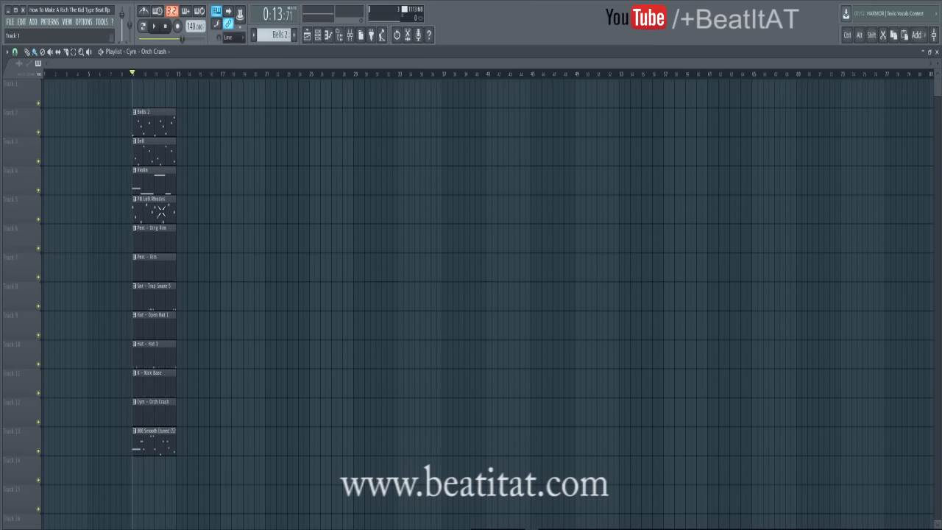
# Lock playlist tracks 2 to 5 to their content: Bells 2, Bell, Violin and PN Lofi Rhodes.
pyautogui.rightClick(24, 108)
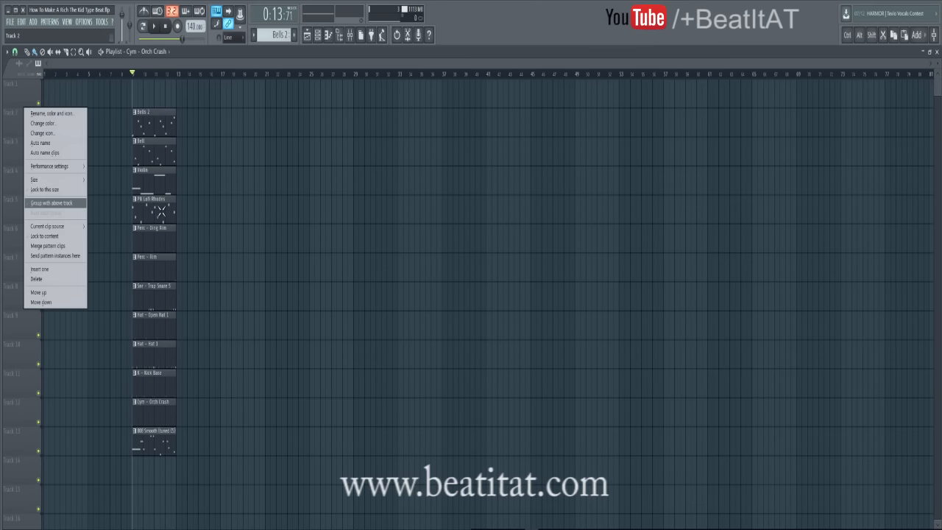
pyautogui.click(44, 236)
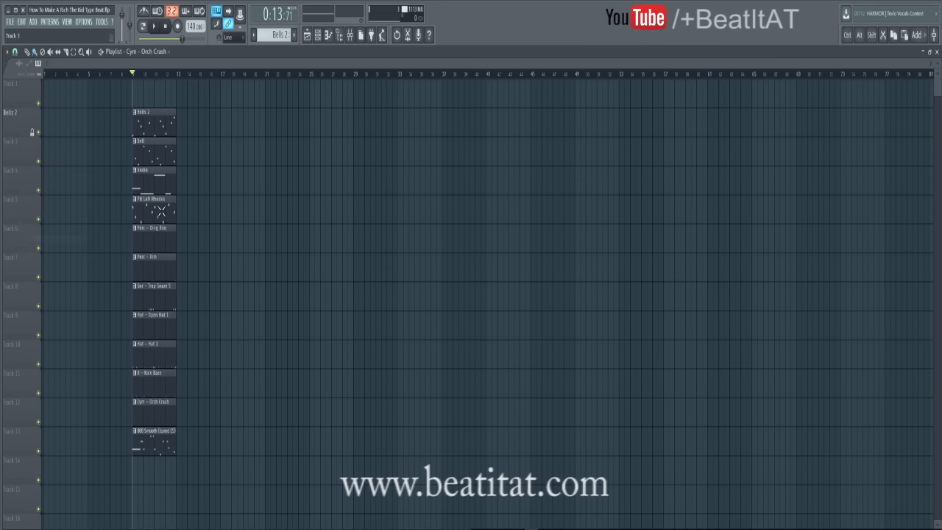
pyautogui.rightClick(24, 137)
pyautogui.click(45, 264)
pyautogui.rightClick(24, 166)
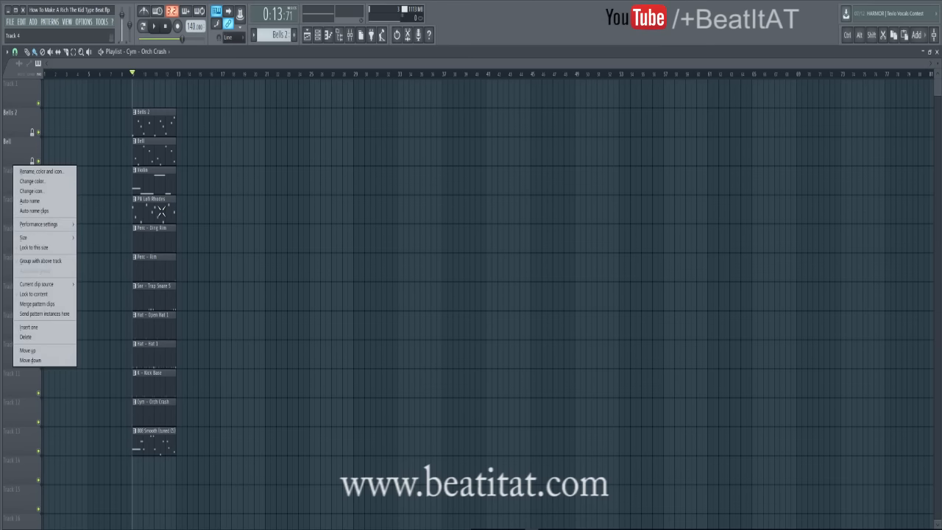
pyautogui.click(44, 292)
pyautogui.rightClick(25, 196)
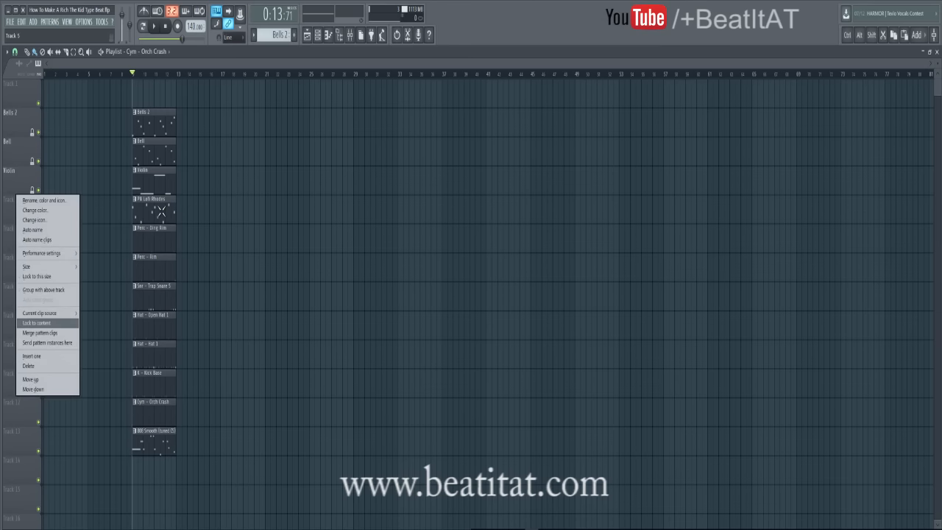
pyautogui.click(37, 323)
# Lock playlist tracks 6 to 8 to their content: Perc - Ding Rim, Perc - Rim and Snr - Trap Snare 5.
pyautogui.rightClick(12, 224)
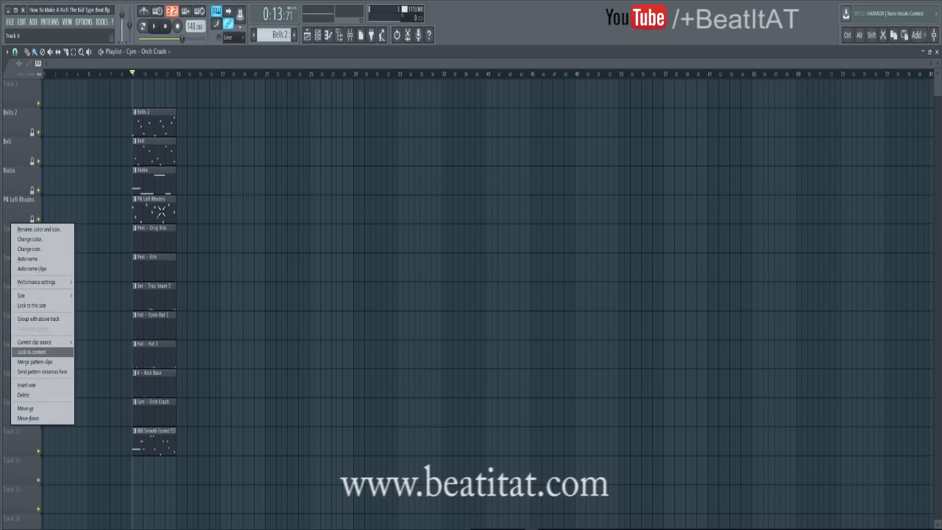
pyautogui.click(31, 352)
pyautogui.rightClick(24, 254)
pyautogui.click(44, 381)
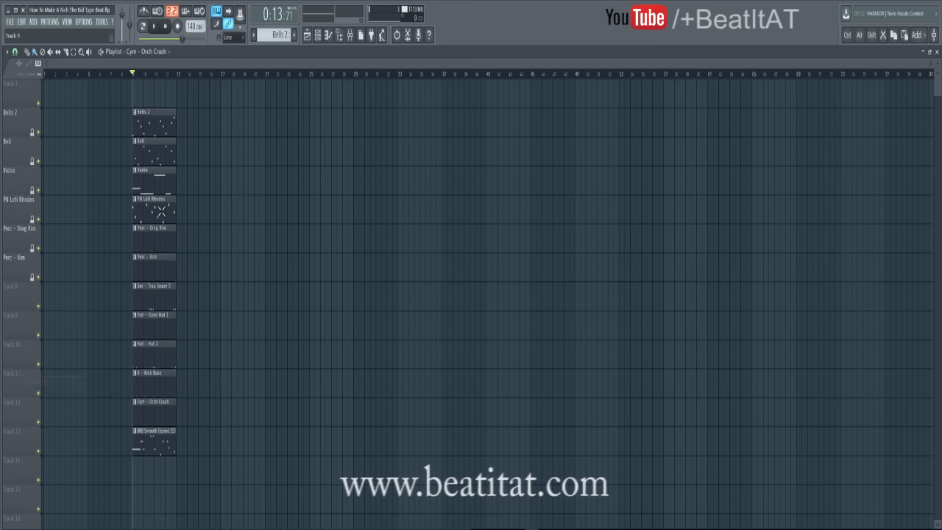
pyautogui.rightClick(24, 282)
pyautogui.click(45, 409)
# Lock playlist tracks 9 to 12 to their content: Hat - Open Hat 1, Hat - Hat 1, K - Kick Base and Cym - Orch Crash.
pyautogui.rightClick(15, 311)
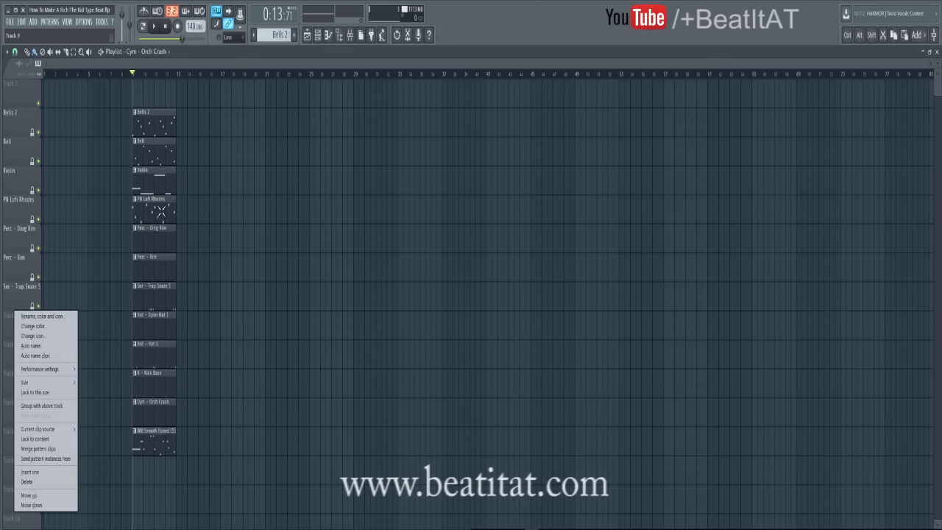
pyautogui.click(46, 440)
pyautogui.rightClick(10, 310)
pyautogui.click(33, 440)
pyautogui.rightClick(22, 348)
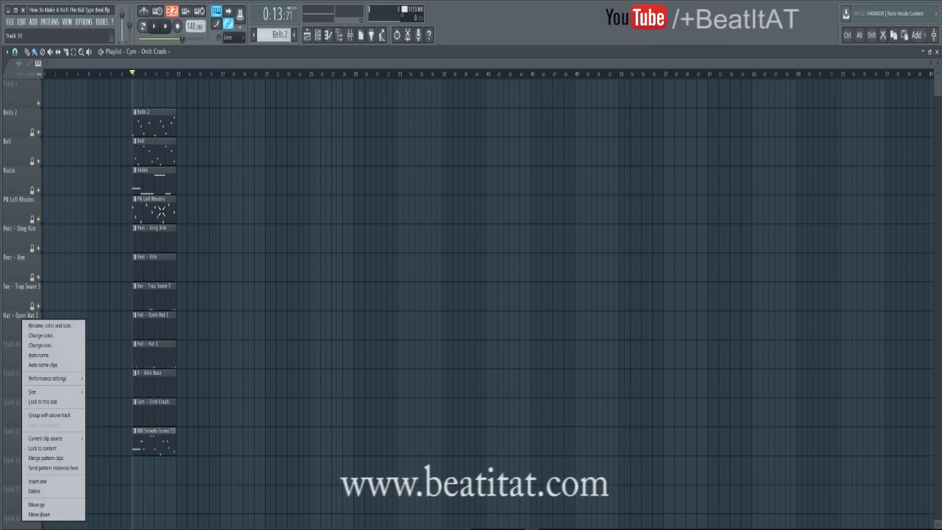
pyautogui.click(44, 449)
pyautogui.rightClick(9, 377)
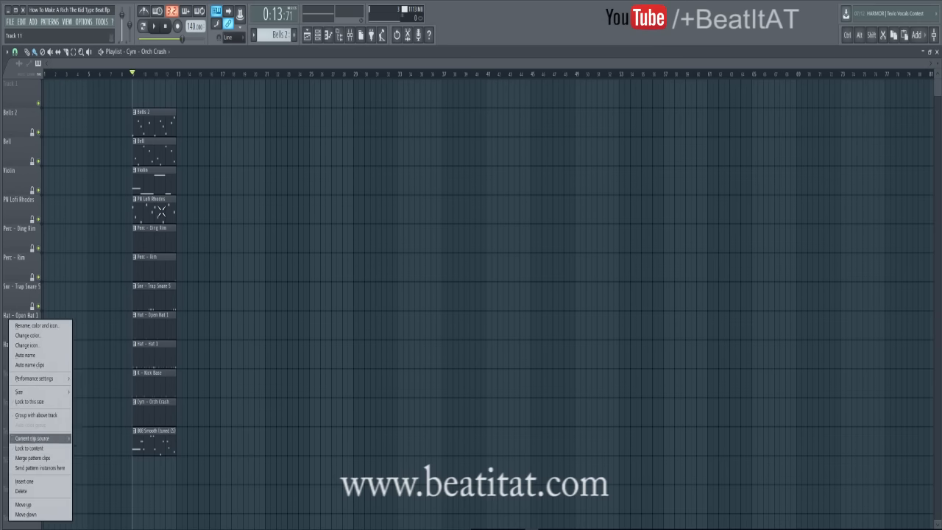
pyautogui.click(29, 449)
pyautogui.rightClick(23, 405)
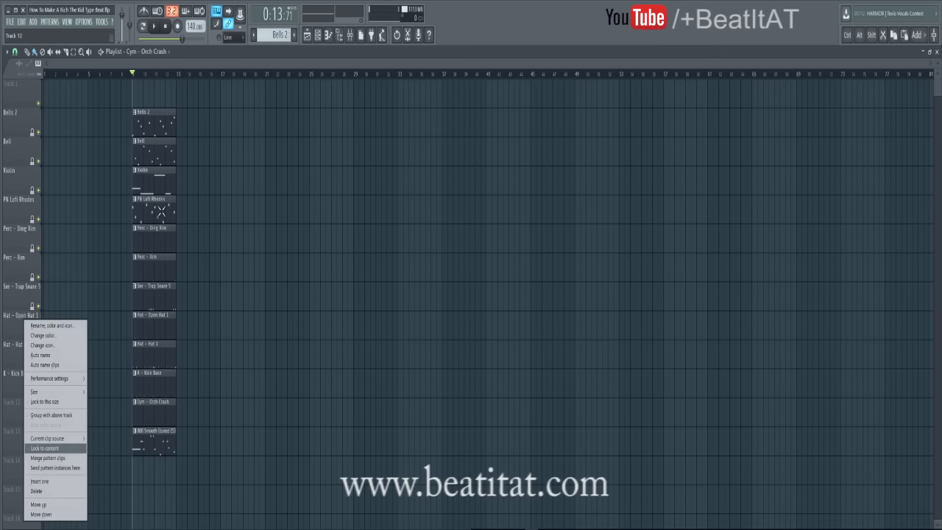
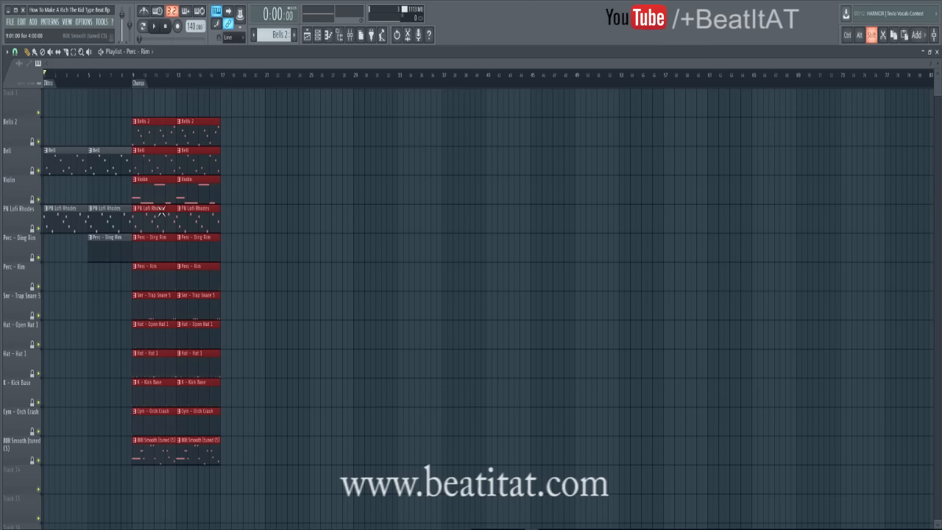
# Duplicate the selected chorus clips to bars 17 to 24 and delete both Bells 2 clips from bars 9 to 16.
pyautogui.hotkey('ctrl', 'b')
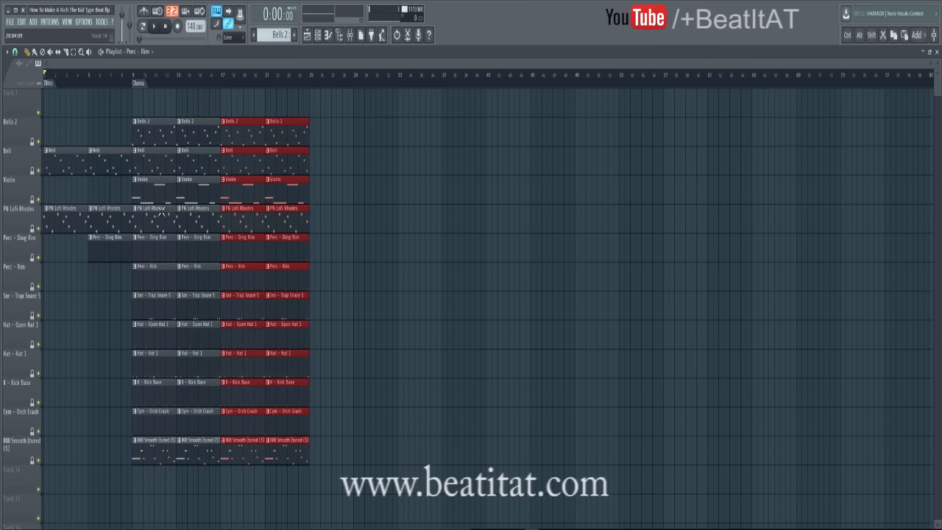
pyautogui.hotkey('ctrl', 'd')
pyautogui.rightClick(155, 134)
pyautogui.rightClick(190, 133)
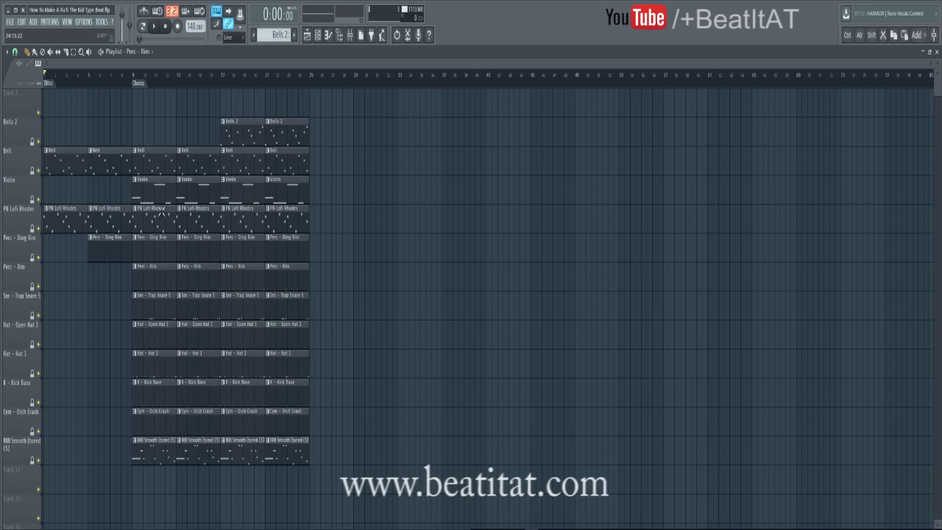
# Add a time marker named Verse at bar 25.
pyautogui.click(303, 74)
pyautogui.hotkey('alt', 't')
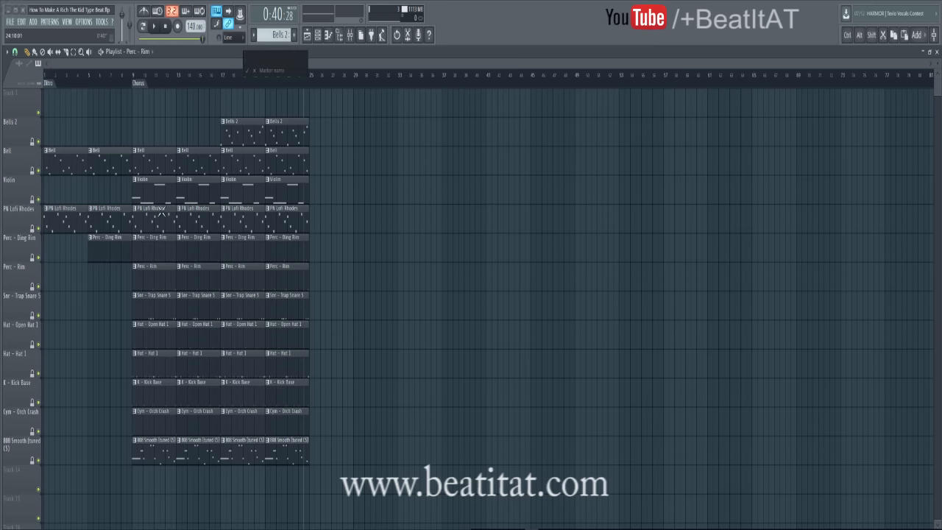
pyautogui.write('Verse')
pyautogui.press('Return')
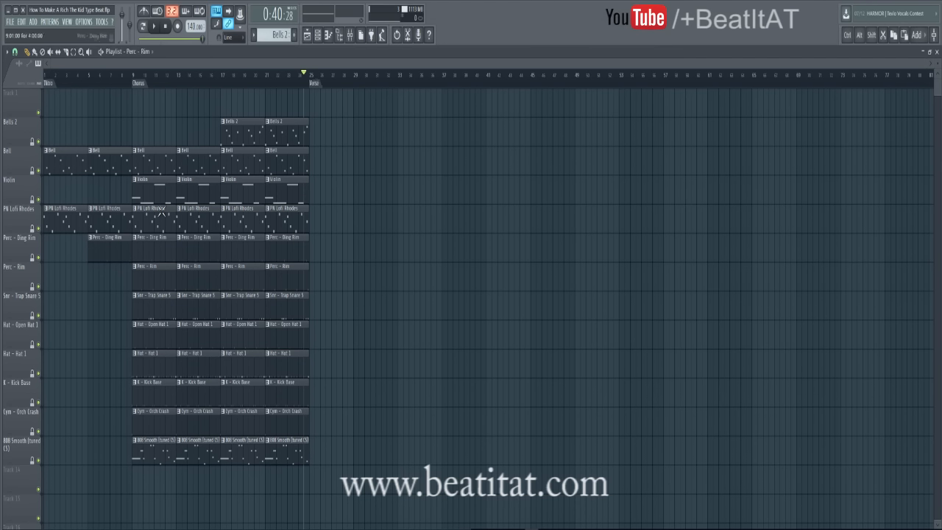
# Delete the Perc - Ding Rim and Perc - Rim clips at bar 9 and the open hat clip at bar 17, keeping the snare there.
pyautogui.rightClick(157, 250)
pyautogui.rightClick(156, 279)
pyautogui.rightClick(240, 336)
pyautogui.rightClick(238, 307)
pyautogui.click(239, 307)
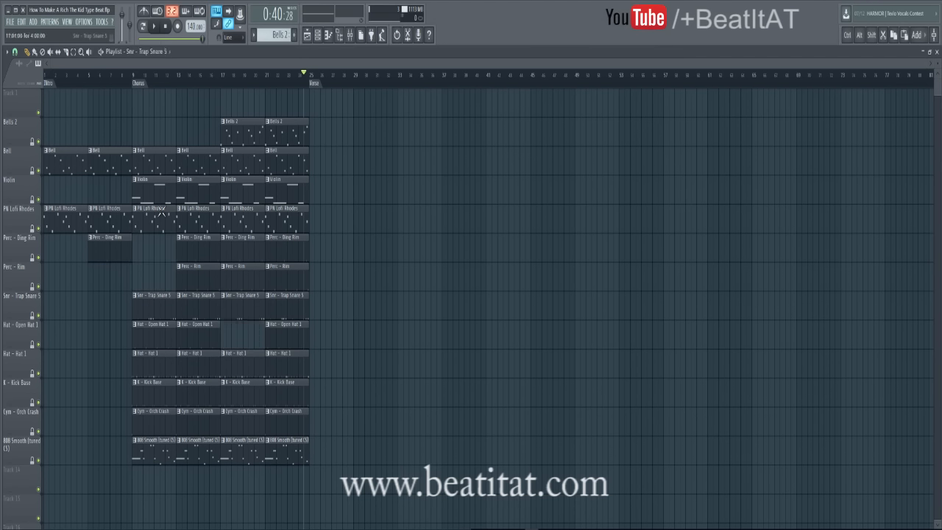
# Restore the open hat clip at bar 17 and delete the two Perc clips at bar 13 and the Orch Crash clips at bars 13 and 21.
pyautogui.click(240, 336)
pyautogui.rightClick(199, 278)
pyautogui.rightClick(199, 250)
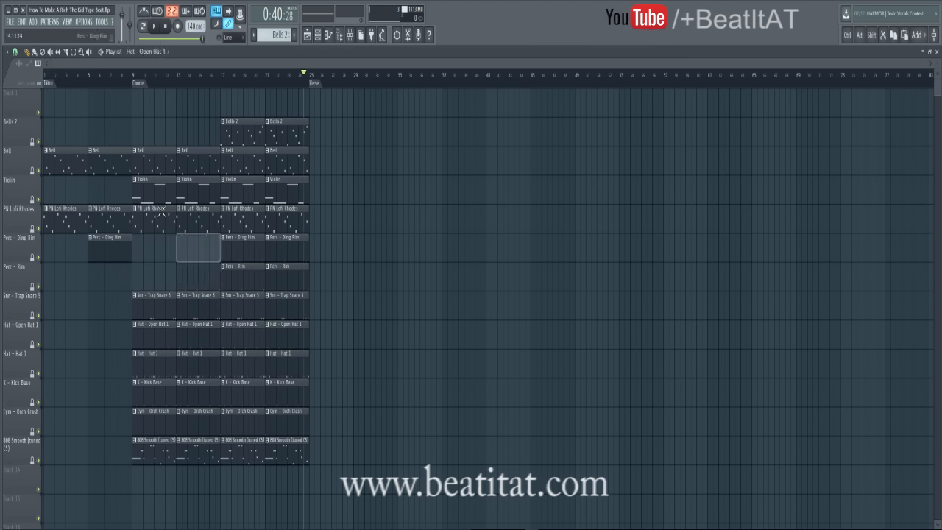
pyautogui.rightClick(199, 420)
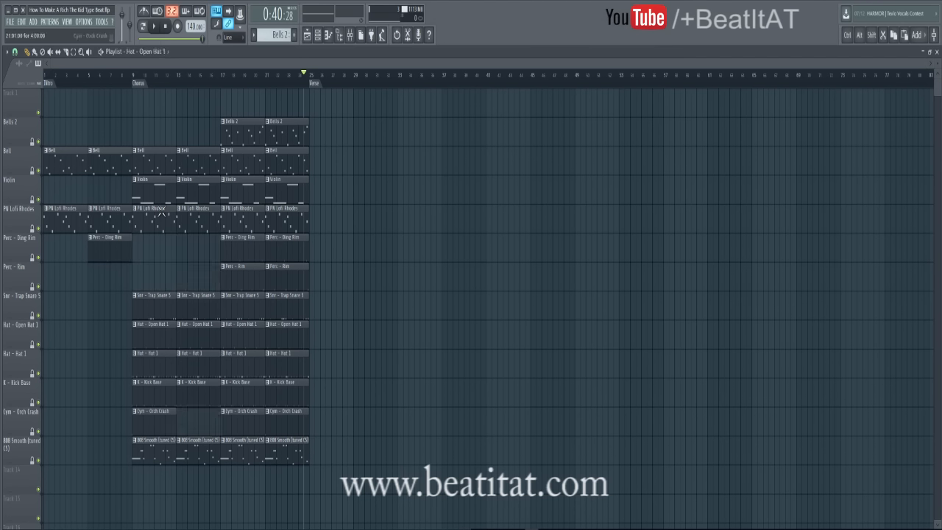
pyautogui.rightClick(287, 420)
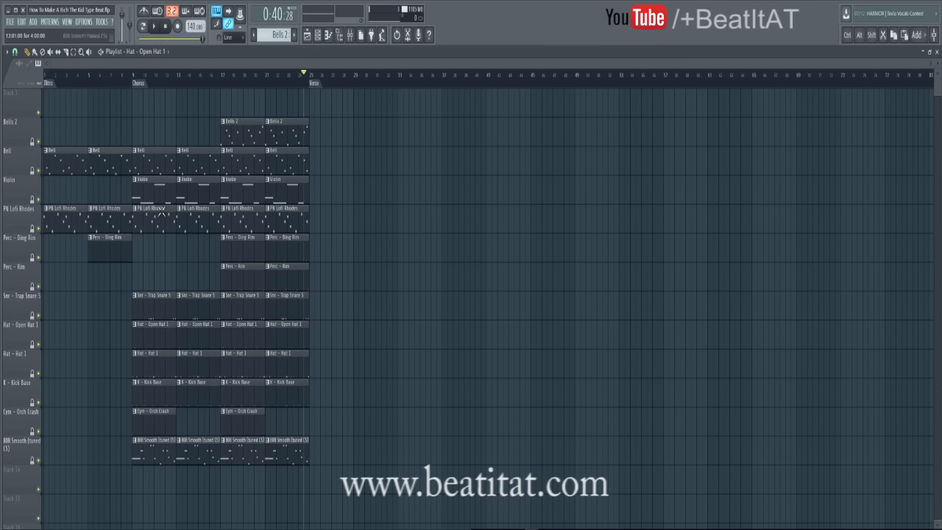
# Move the 808 Smooth clips at bars 17 and 21 to track 14 as a separate unique pattern and lock that track to its content.
pyautogui.moveTo(192, 441); pyautogui.dragTo(237, 470)
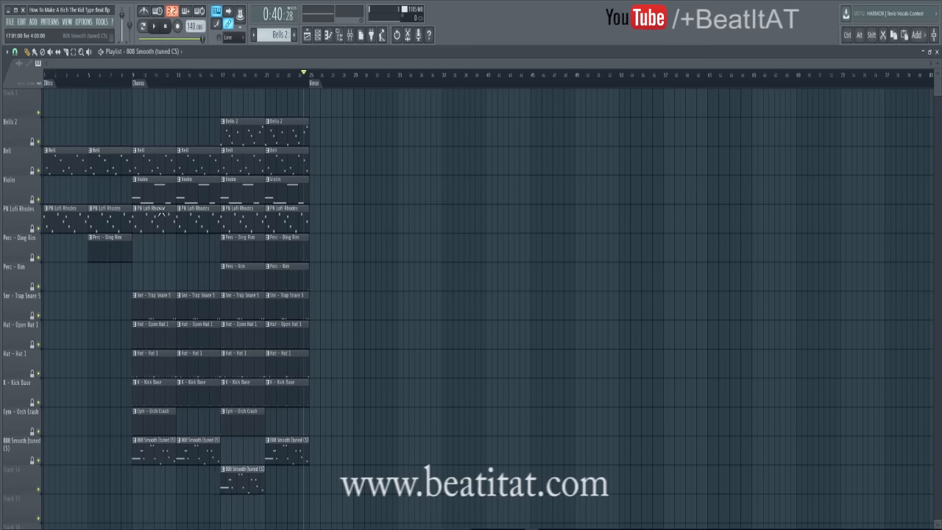
pyautogui.moveTo(281, 441); pyautogui.dragTo(281, 469)
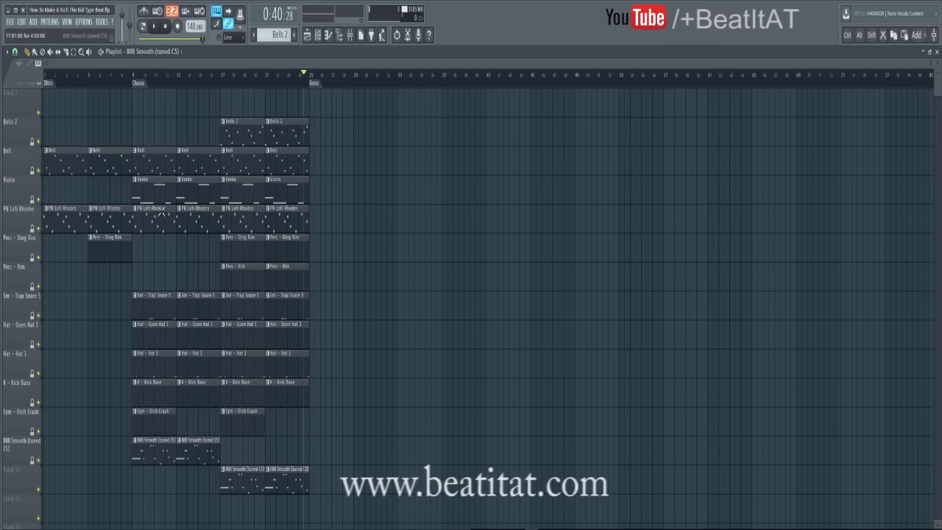
pyautogui.click(223, 470)
pyautogui.click(243, 476)
pyautogui.rightClick(279, 479)
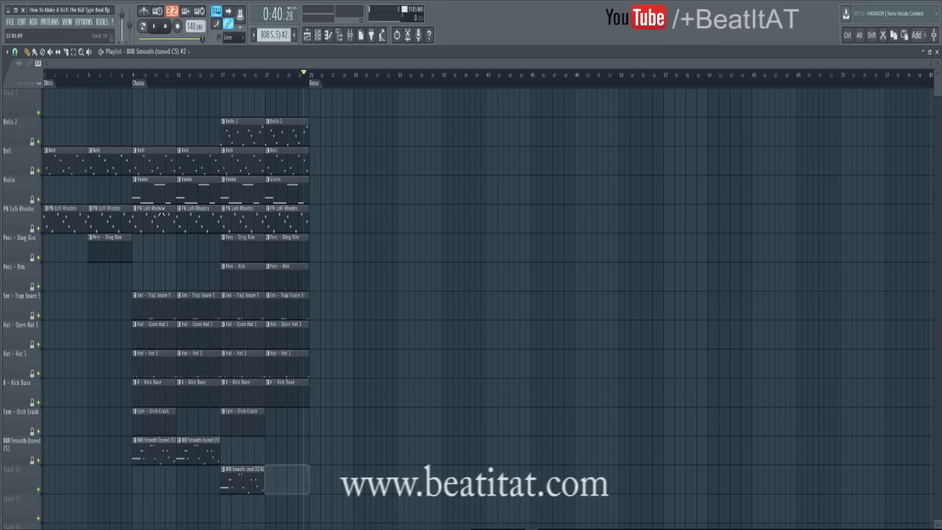
pyautogui.click(280, 479)
pyautogui.rightClick(22, 477)
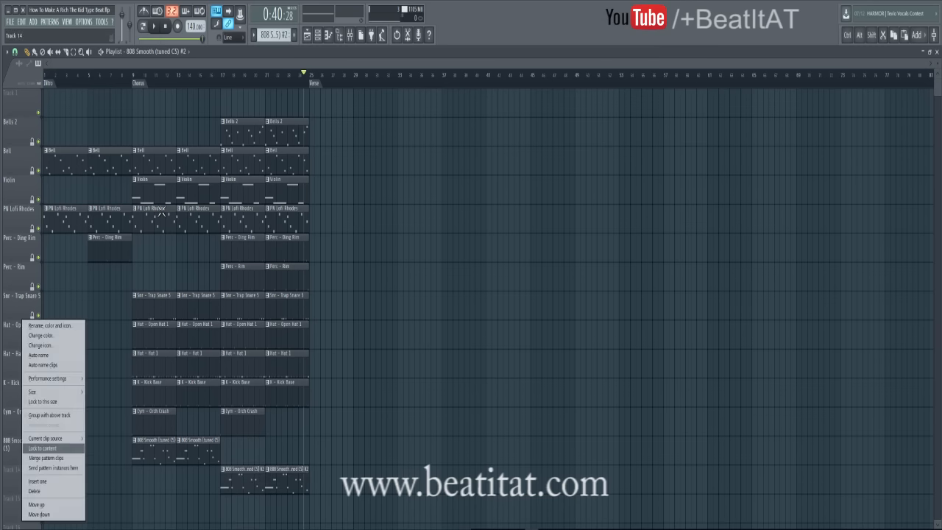
pyautogui.click(45, 449)
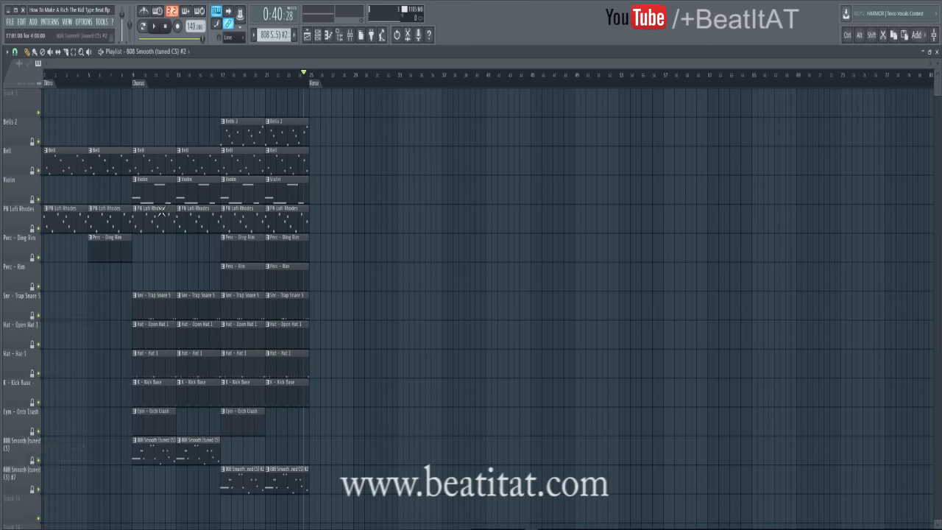
pyautogui.press('F7')
pyautogui.press('F5')
pyautogui.click(221, 74)
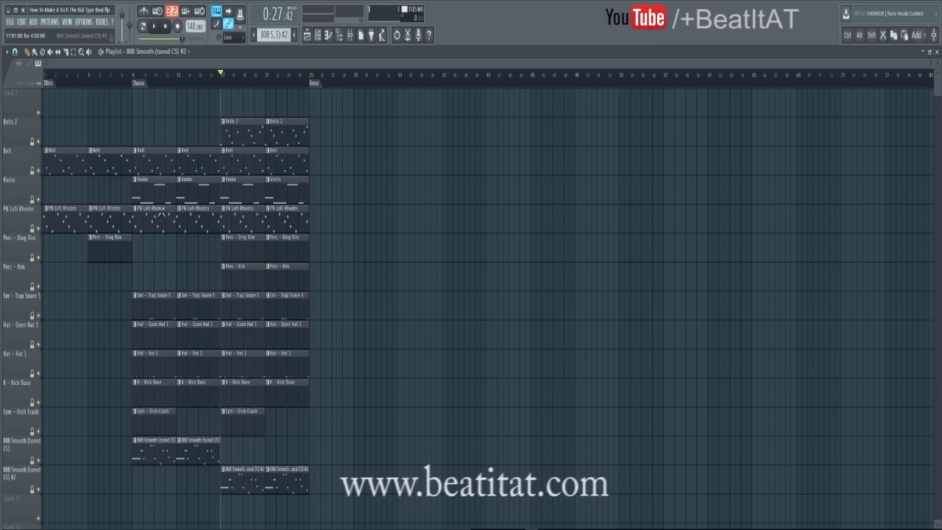
pyautogui.press('F7')
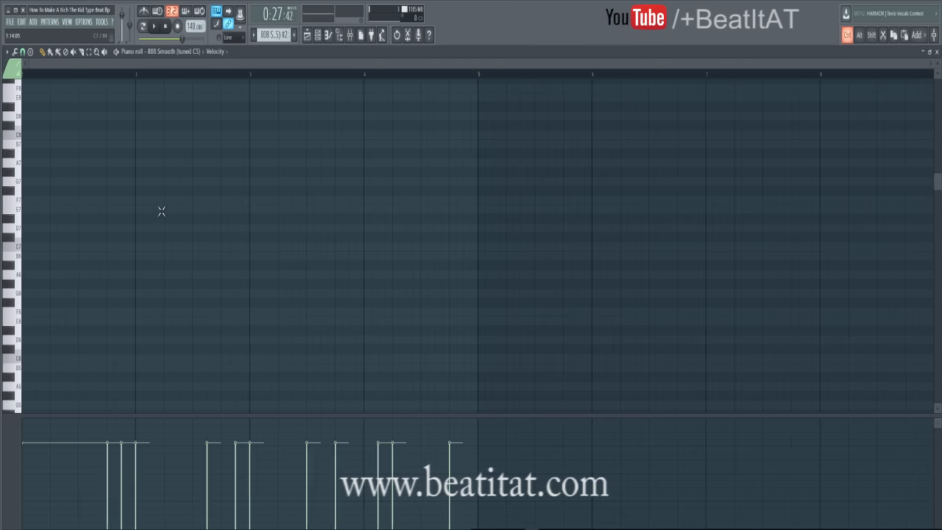
pyautogui.press('F5')
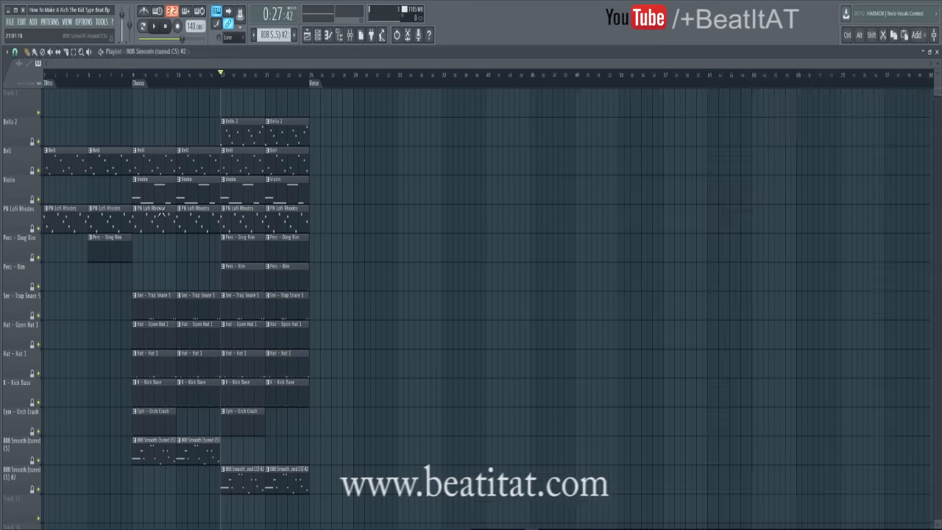
# Thin out the original 808 Smooth pattern by deleting bar 1's second G#4, bar 2's first C5, bar 3's A#3 and bar 4's G#4.
pyautogui.moveTo(145, 75); pyautogui.dragTo(133, 74)
pyautogui.doubleClick(156, 451)
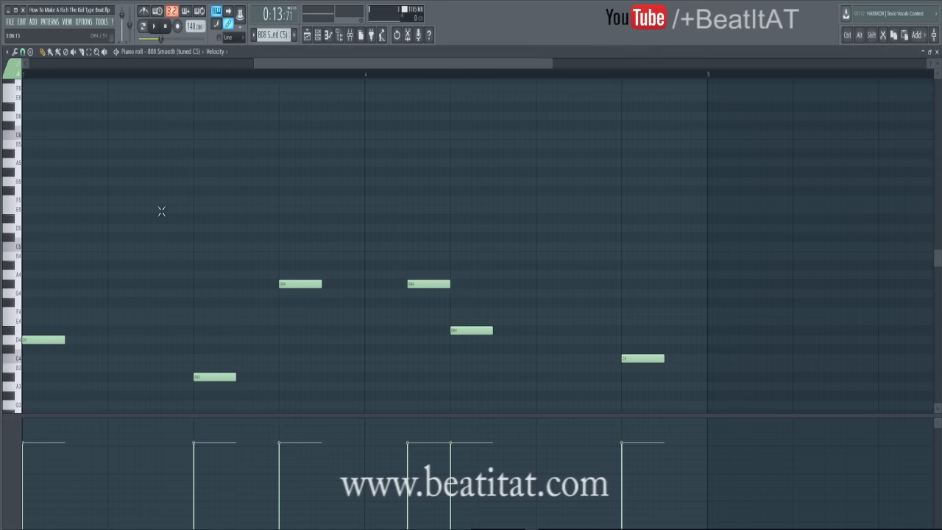
pyautogui.scroll(-4, 161, 212)
pyautogui.rightClick(214, 247)
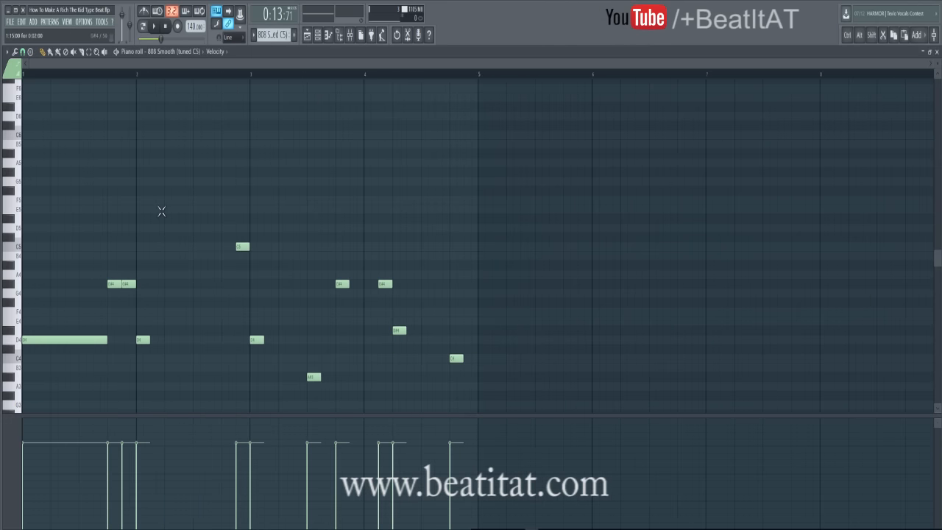
pyautogui.rightClick(129, 283)
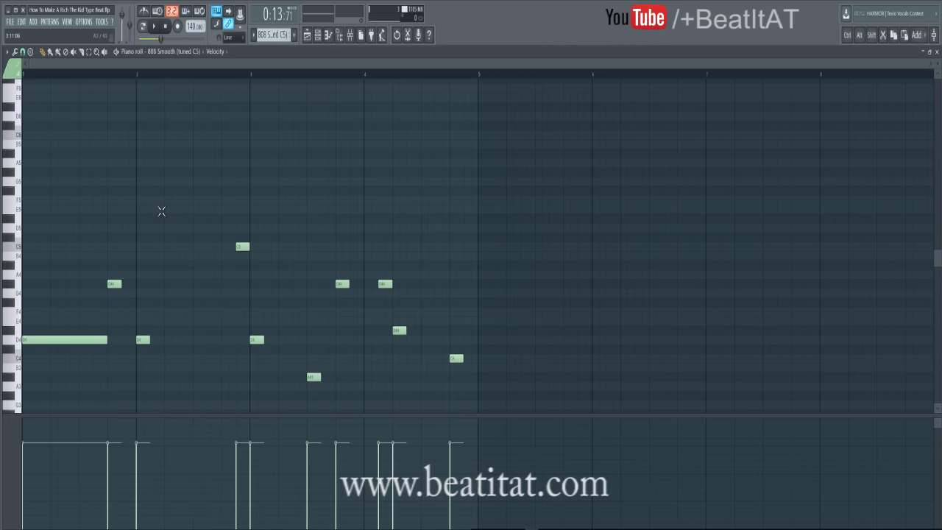
pyautogui.rightClick(314, 377)
pyautogui.rightClick(385, 283)
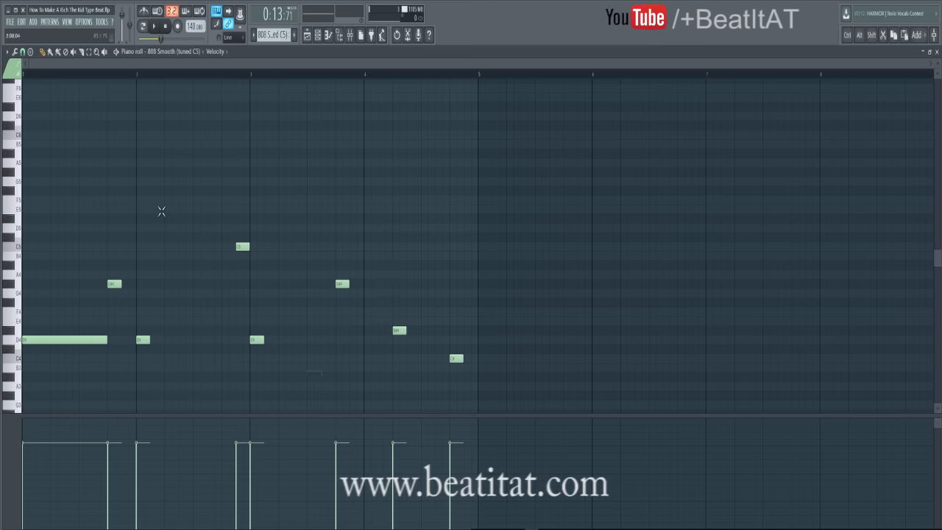
pyautogui.press('F5')
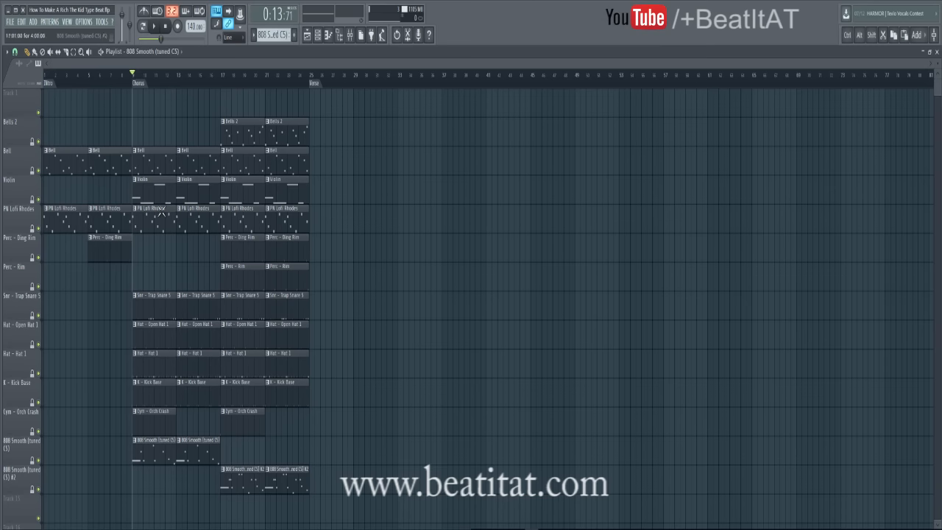
# Play the arrangement from the Chorus marker at bar 9 to check the thinned 808 part.
pyautogui.press('space')
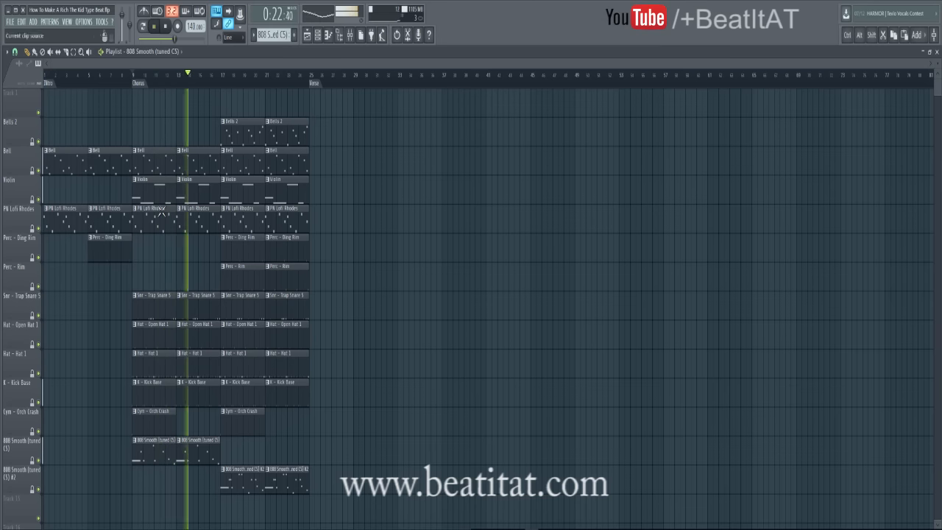
pyautogui.press('space')
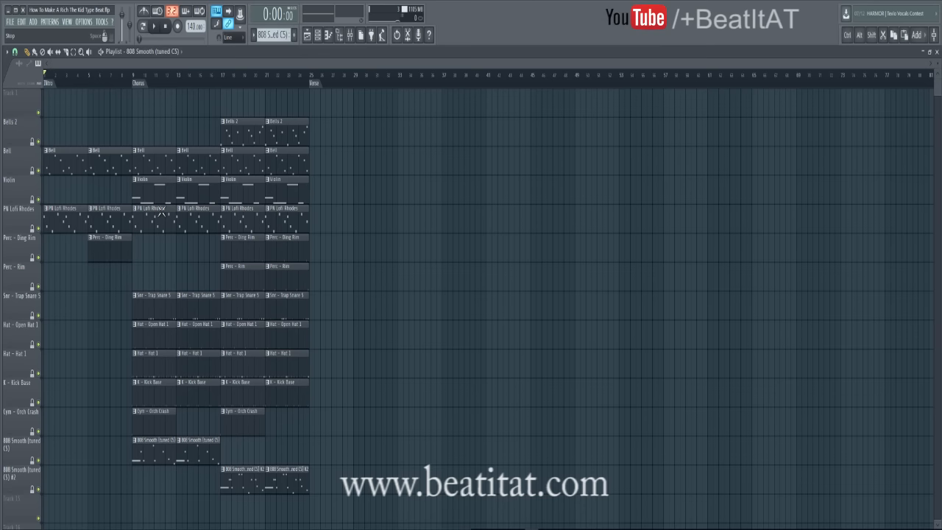
pyautogui.click(131, 74)
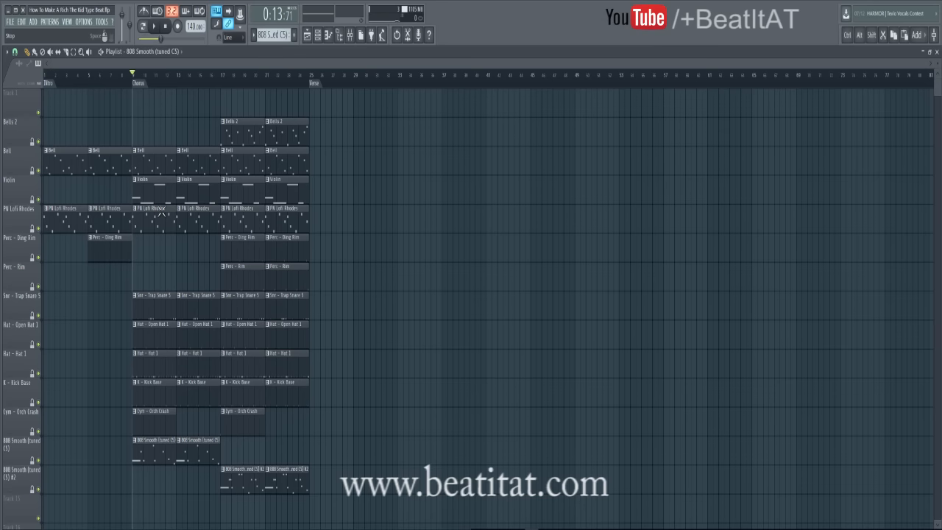
pyautogui.press('space')
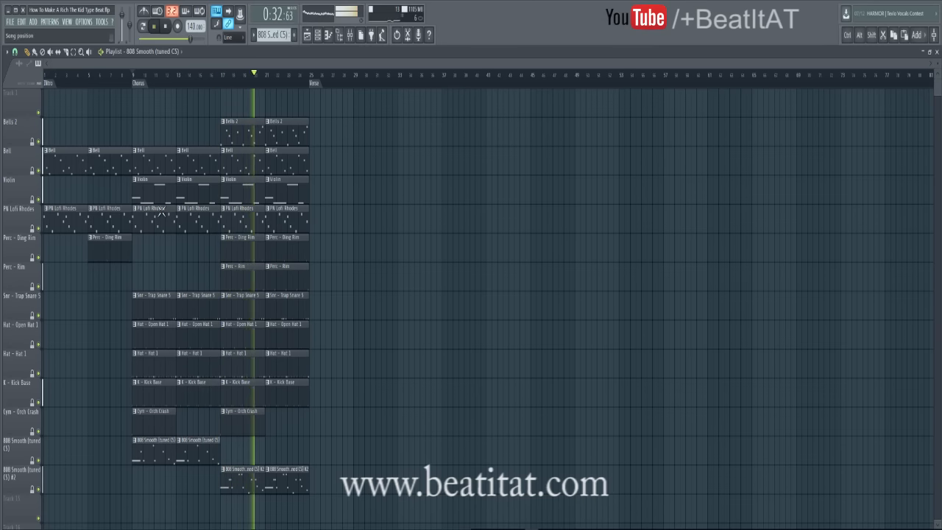
# Delete the PN Lofi Rhodes clip at bar 1 and play the song from the start.
pyautogui.click(172, 10)
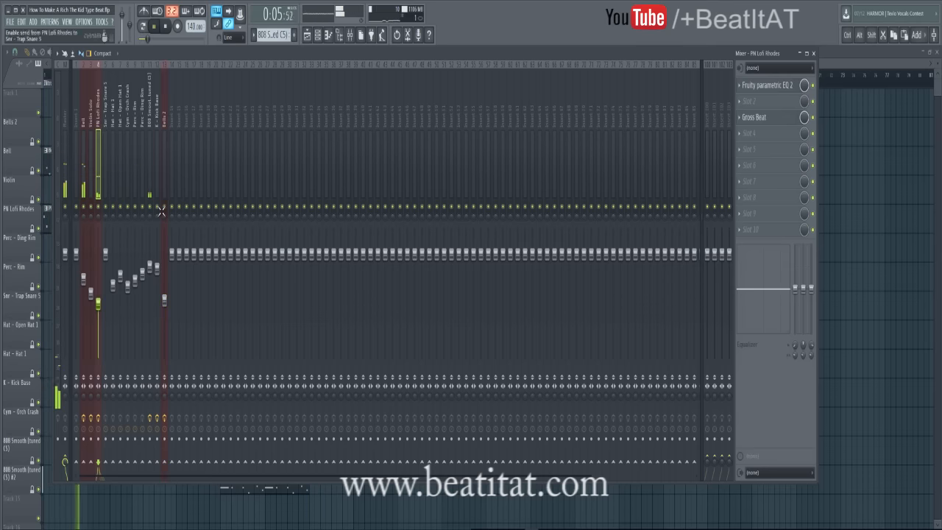
pyautogui.press('F9')
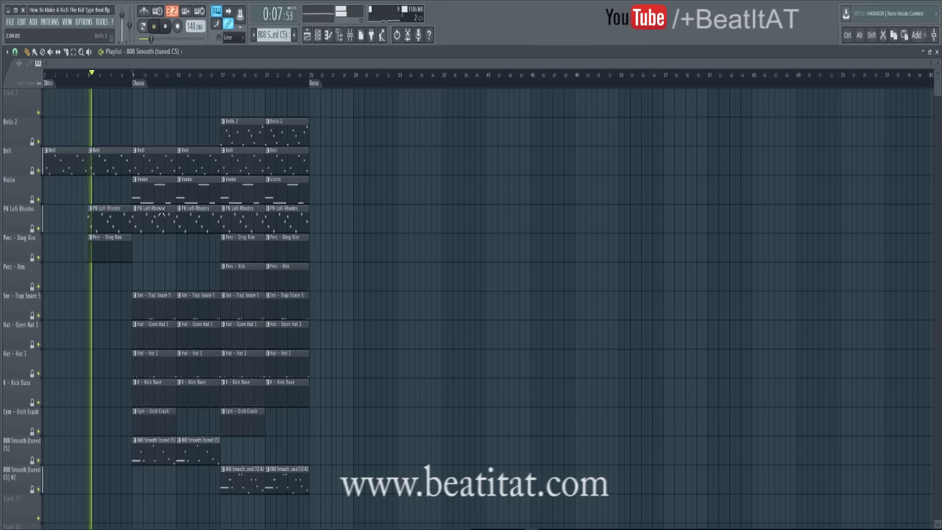
pyautogui.press('space')
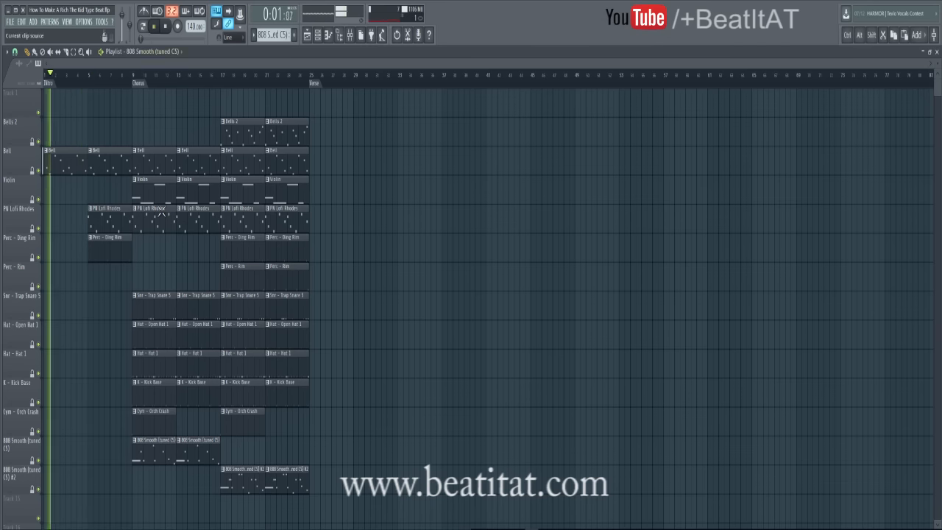
pyautogui.press('space')
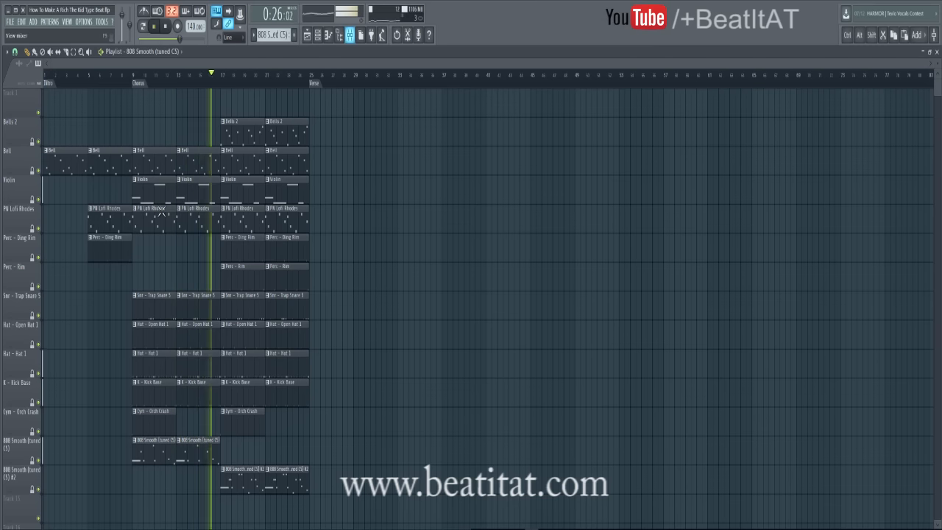
# Lower the Bell track's volume slightly in the mixer during playback and select the Bells 2 mixer track.
pyautogui.scroll(-3, 161, 211)
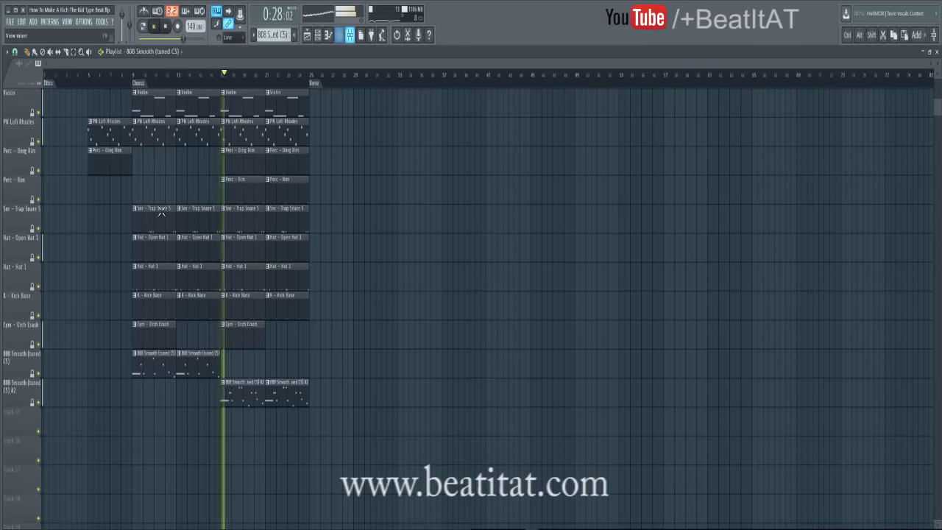
pyautogui.press('F9')
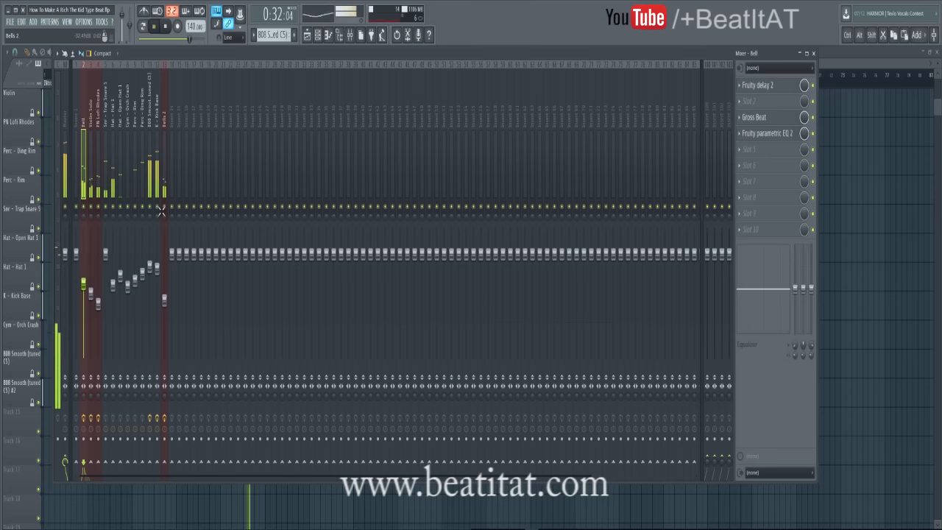
pyautogui.click(161, 211)
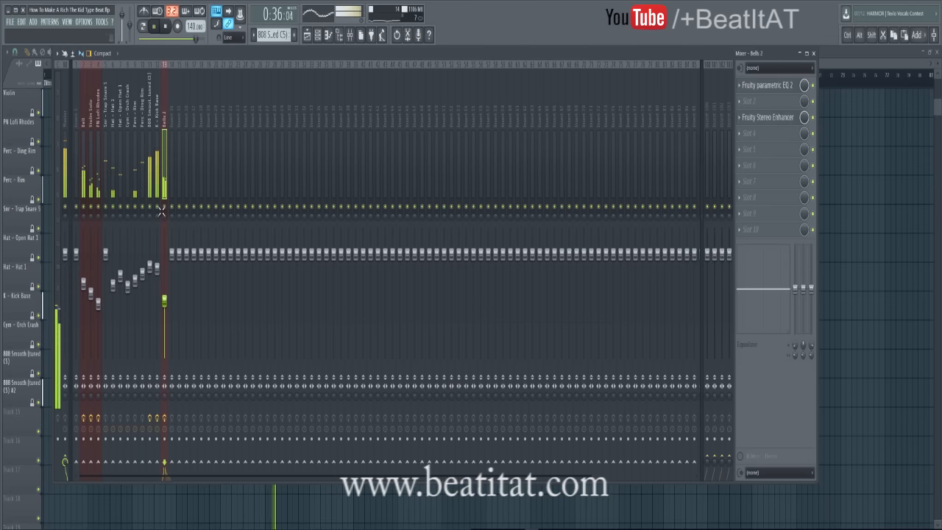
pyautogui.press('F9')
pyautogui.scroll(3, 161, 212)
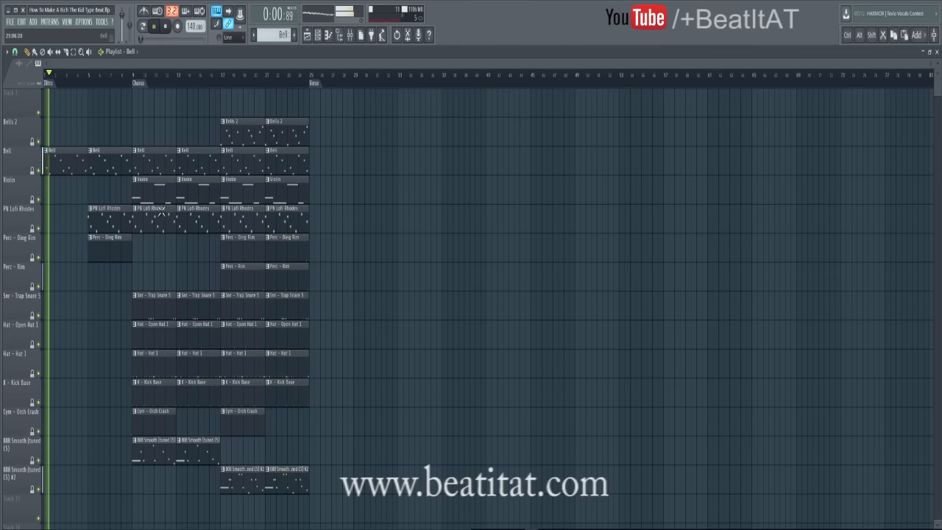
# Start the verse with Bell clips at bars 25 and 29 and stop playback.
pyautogui.click(312, 161)
pyautogui.press('space')
pyautogui.click(357, 161)
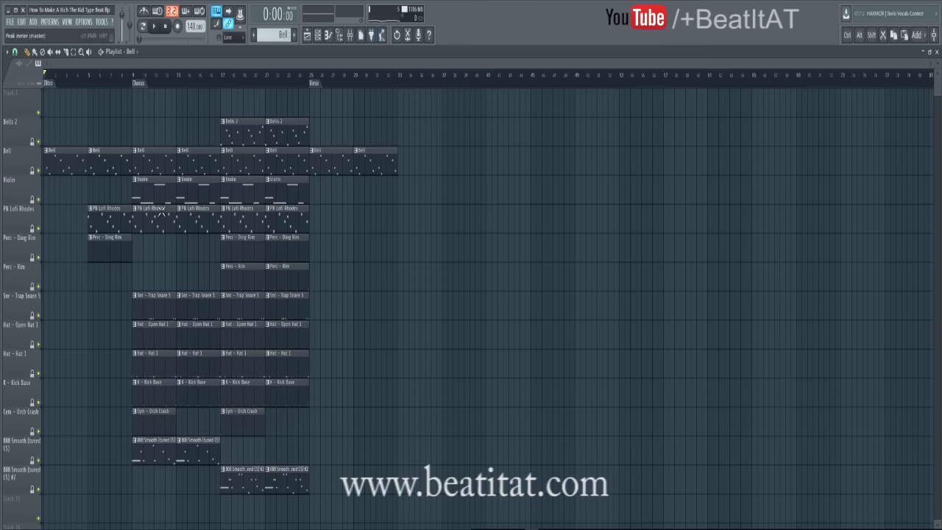
pyautogui.click(350, 35)
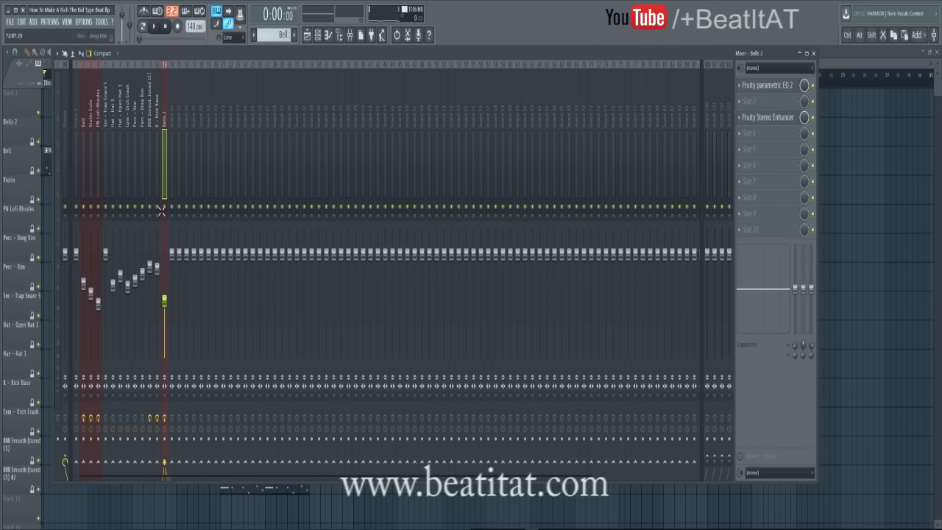
pyautogui.press('F9')
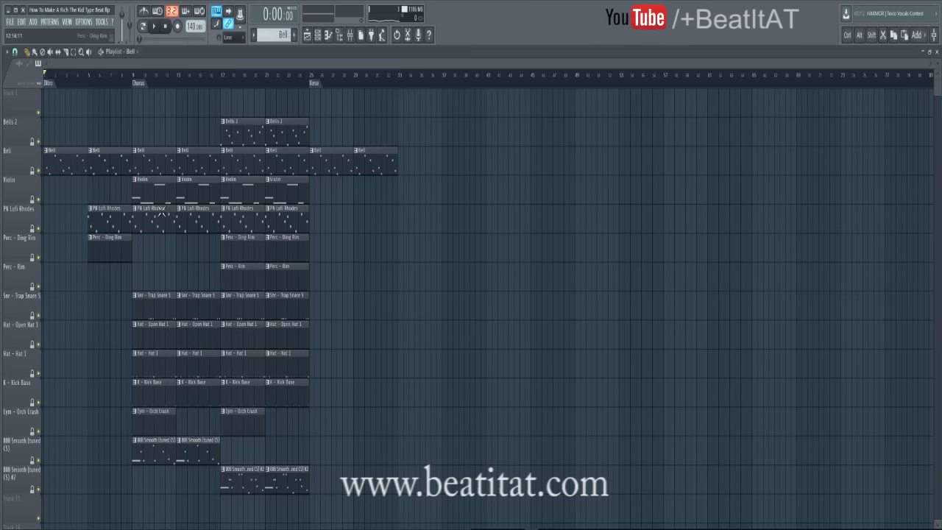
# Add Snr - Trap Snare 5 clips at bars 25 and 29 and a Cym - Orch Crash clip at bar 25.
pyautogui.click(308, 75)
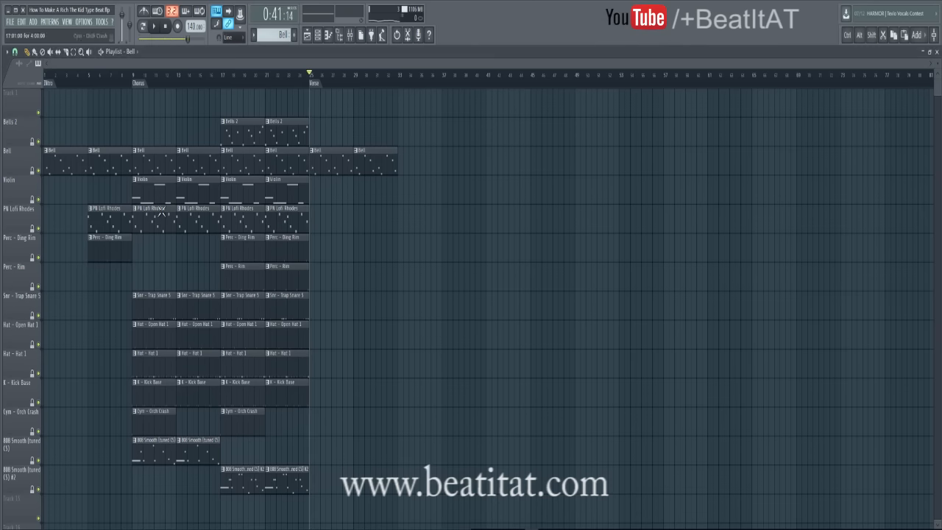
pyautogui.moveTo(316, 305); pyautogui.dragTo(311, 305)
pyautogui.click(359, 306)
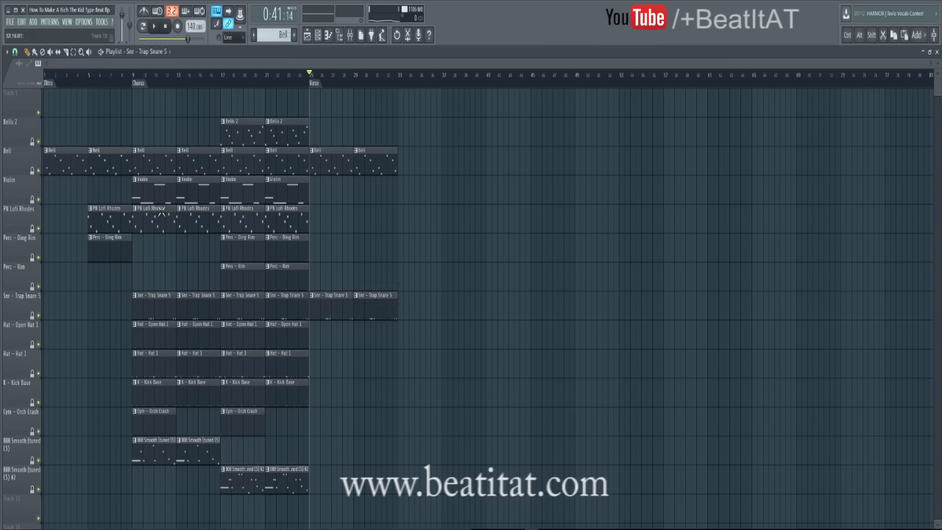
pyautogui.click(313, 424)
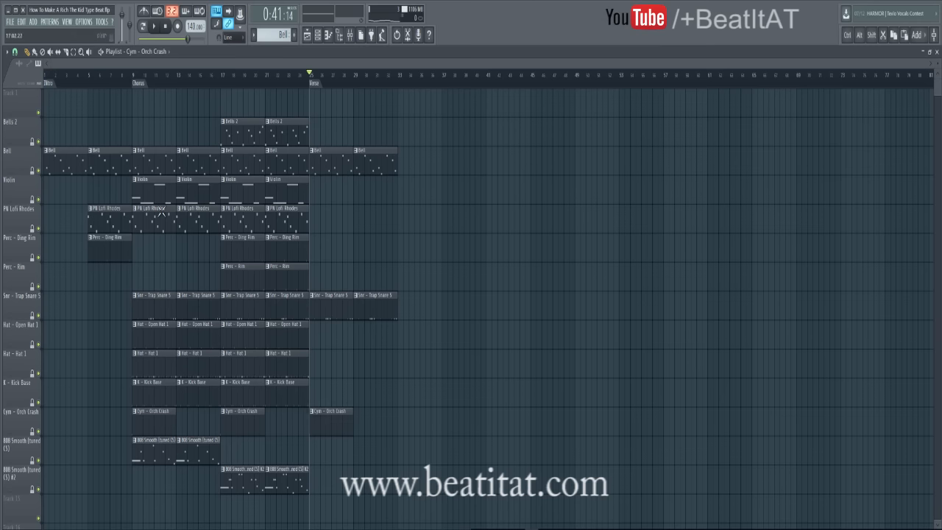
pyautogui.hscroll(1, 161, 212)
pyautogui.hscroll(5, 161, 211)
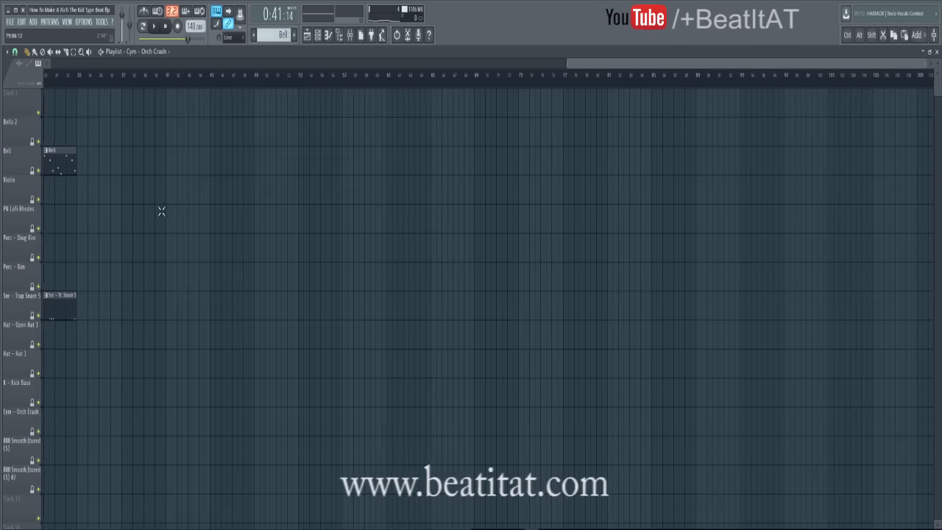
# Duplicate all chorus clips from bars 9 to 24 and move the copy so it starts at bar 57.
pyautogui.hscroll(-5, 162, 211)
pyautogui.scroll(-1, 161, 211)
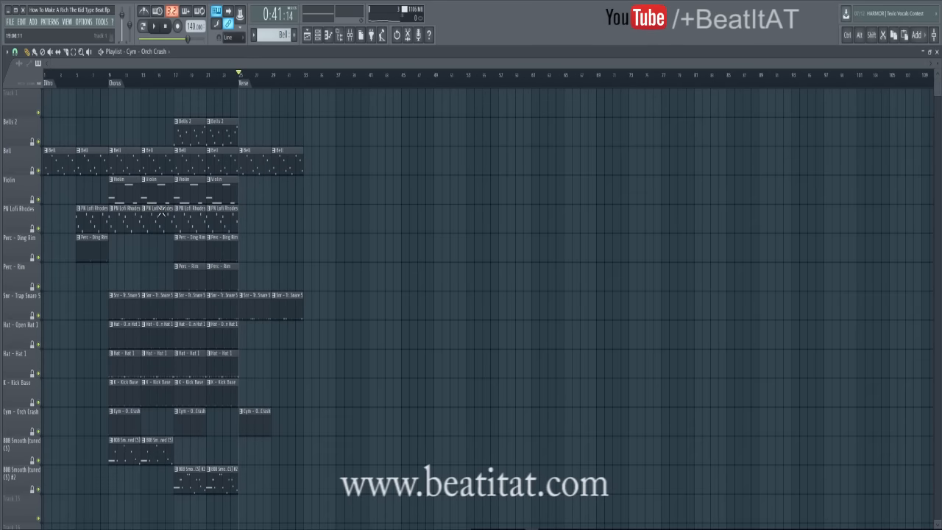
pyautogui.moveTo(114, 89); pyautogui.dragTo(222, 492)
pyautogui.press('shift')
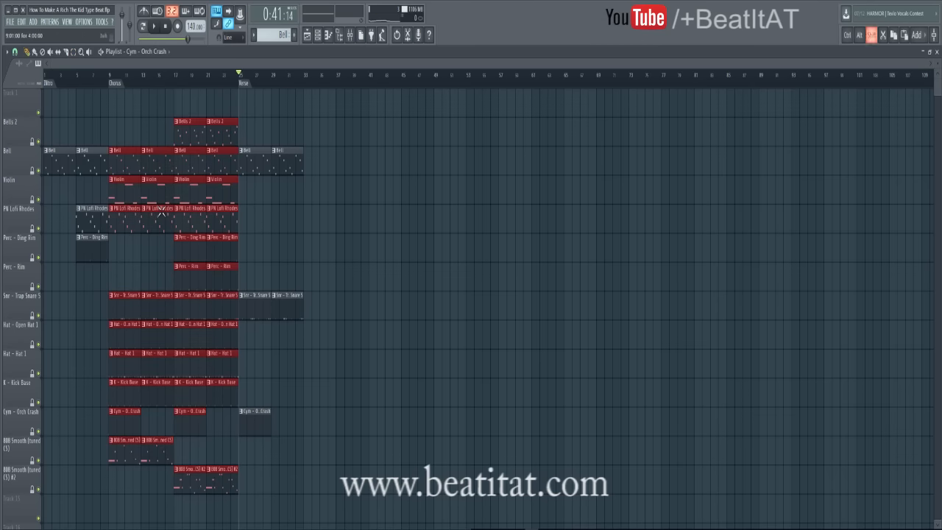
pyautogui.hotkey('ctrl', 'b')
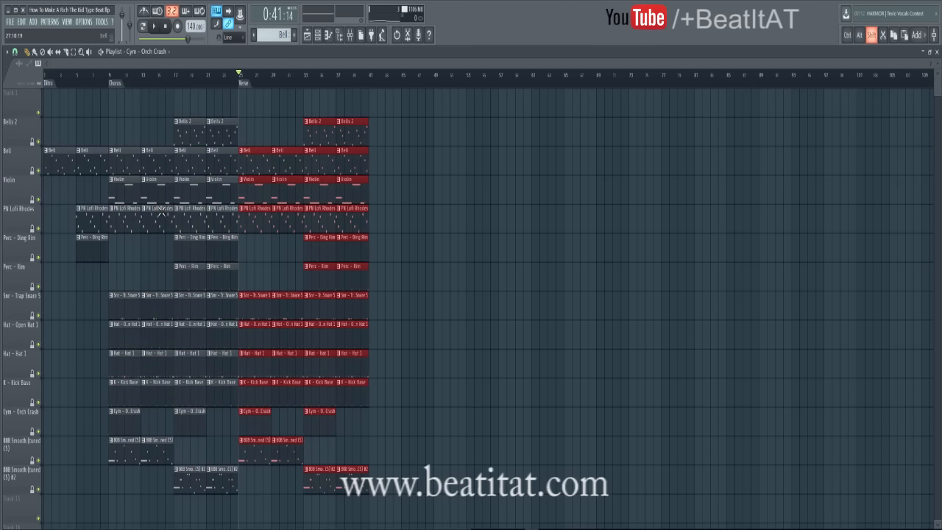
pyautogui.moveTo(361, 469); pyautogui.dragTo(621, 469)
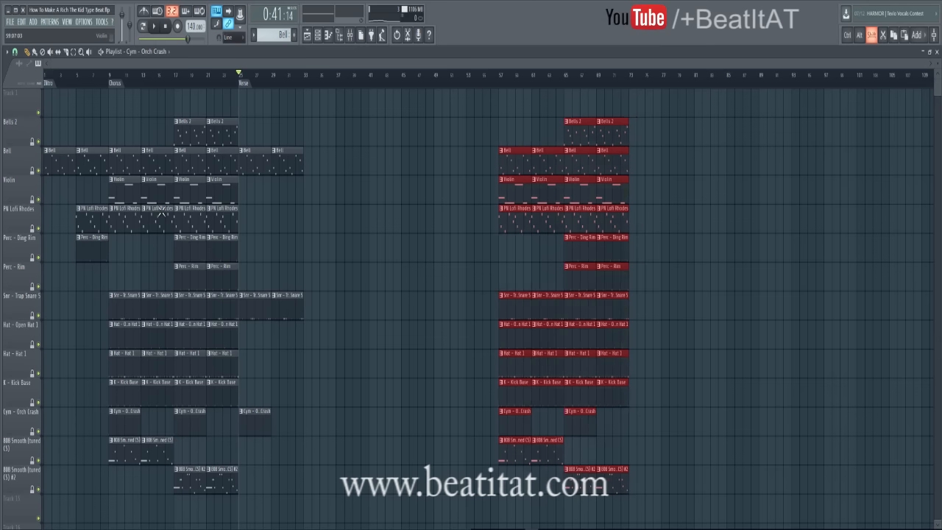
# Add a time marker named "Chorus 2" at bar 57 and clear the clip selection.
pyautogui.click(501, 75)
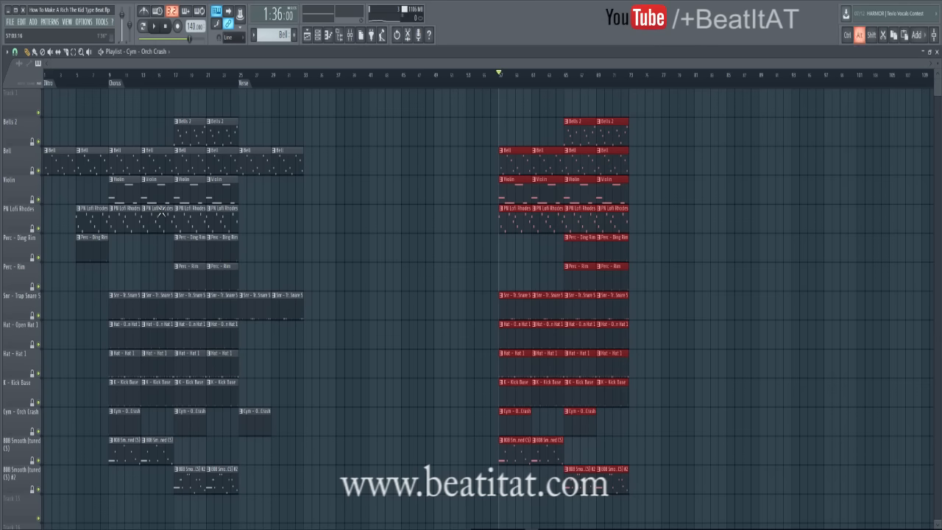
pyautogui.hotkey('alt', 't')
pyautogui.write('C')
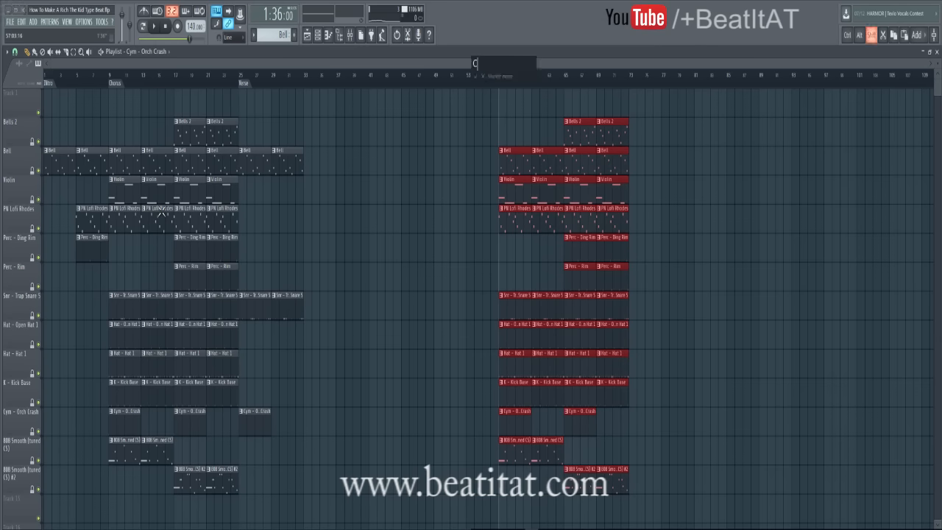
pyautogui.write('horus')
pyautogui.press('Return')
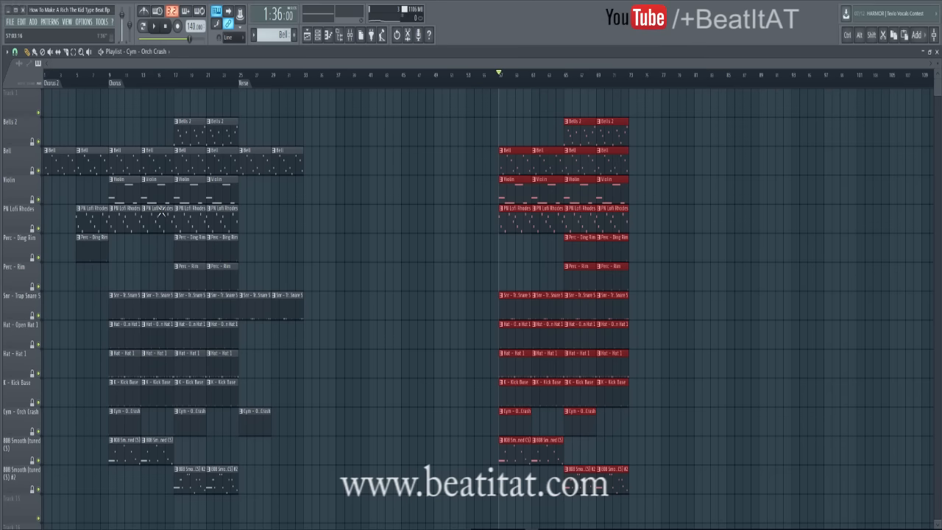
pyautogui.moveTo(50, 83); pyautogui.dragTo(506, 83)
pyautogui.hscroll(8, 162, 212)
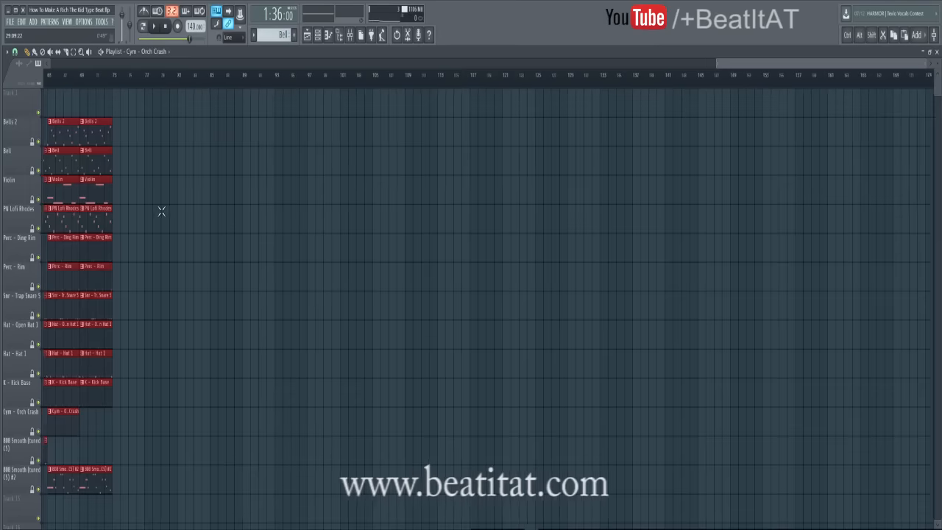
pyautogui.hscroll(-8, 161, 211)
pyautogui.scroll(-2, 161, 211)
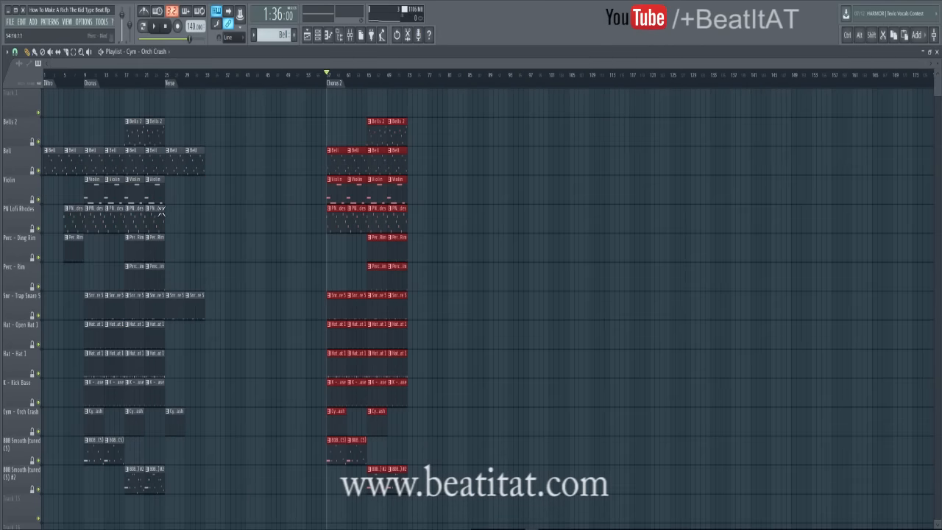
pyautogui.hotkey('ctrl', 'd')
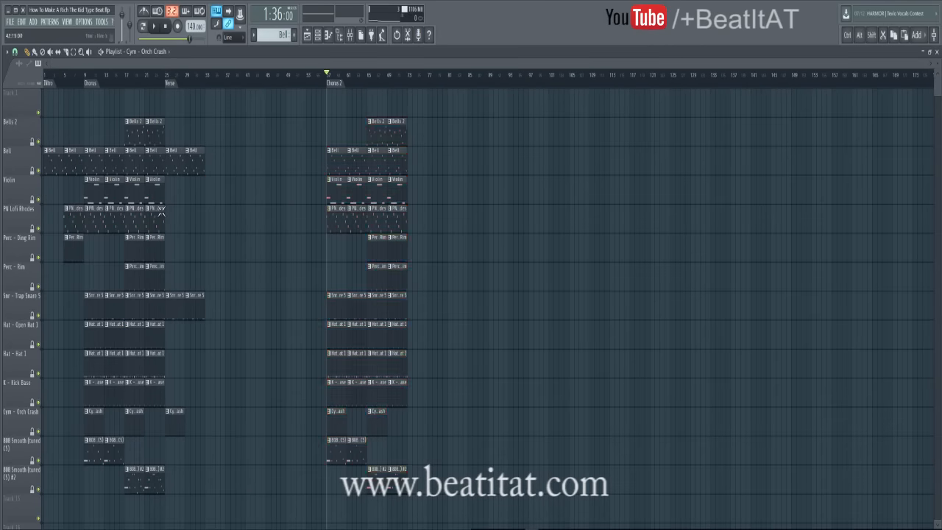
# Fill the Bell track with four-bar clips from bar 33 up to Chorus 2 at bar 57.
pyautogui.moveTo(168, 89)
pyautogui.mouseDown()
pyautogui.moveTo(208, 378)
pyautogui.moveTo(202, 464)
pyautogui.moveTo(265, 523)
pyautogui.moveTo(317, 522)
pyautogui.mouseUp()
pyautogui.click(298, 456)
pyautogui.press('p')
pyautogui.press('e')
pyautogui.moveTo(176, 158); pyautogui.dragTo(231, 163)
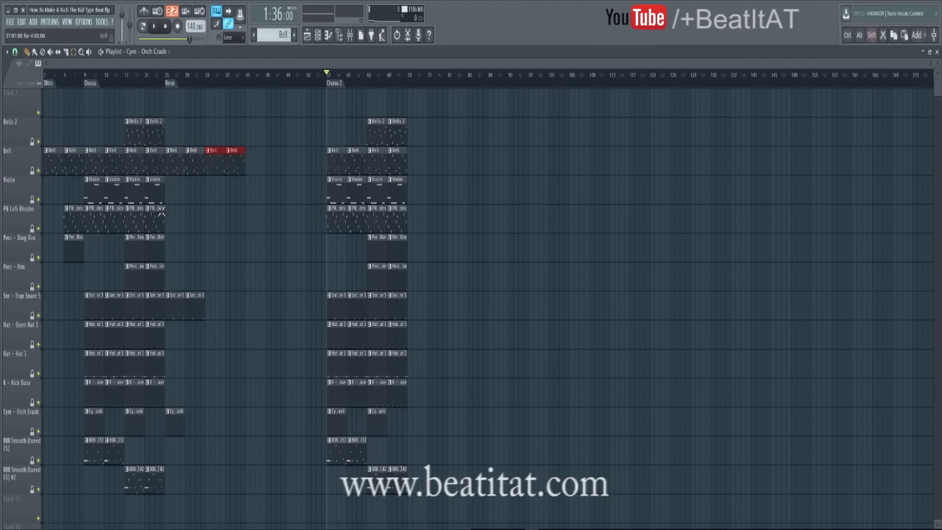
pyautogui.keyDown('ctrl'); pyautogui.click(260, 220); pyautogui.keyUp('ctrl')
pyautogui.click(254, 162)
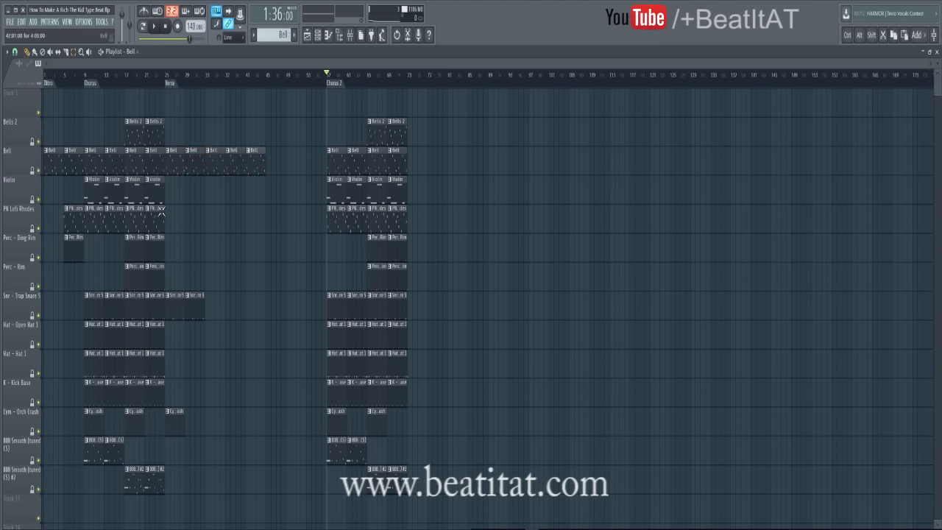
pyautogui.click(274, 162)
pyautogui.click(293, 162)
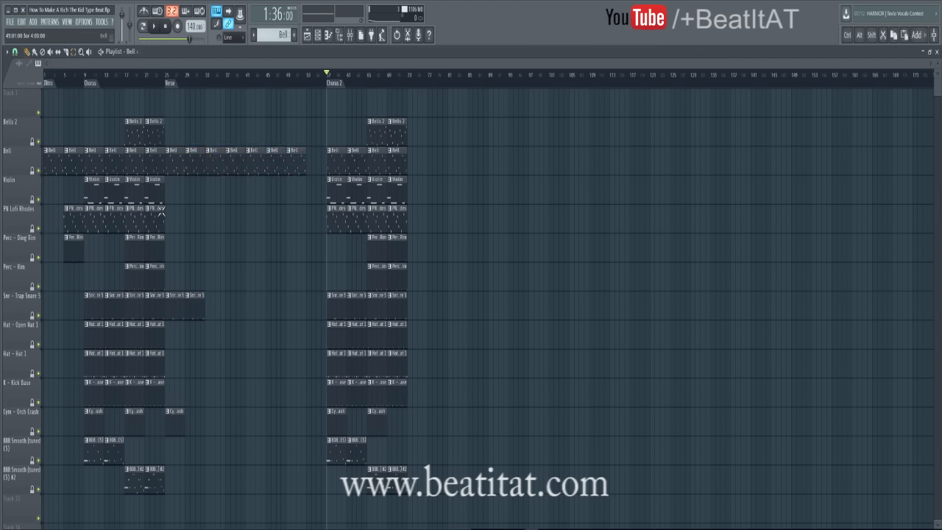
pyautogui.click(315, 162)
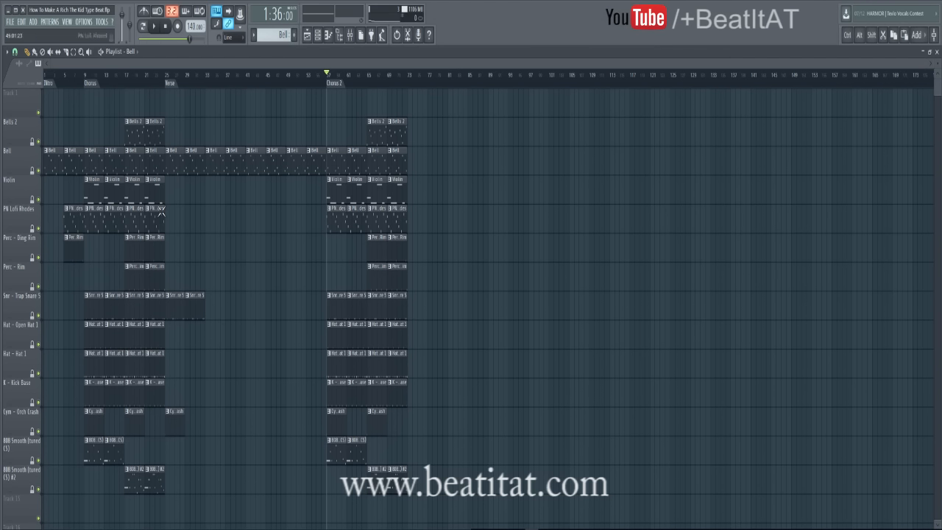
# Add PN Lofi Rhodes clips at bars 41, 45, 49 and 53 in the second half of the verse.
pyautogui.click(272, 220)
pyautogui.click(293, 219)
pyautogui.click(313, 219)
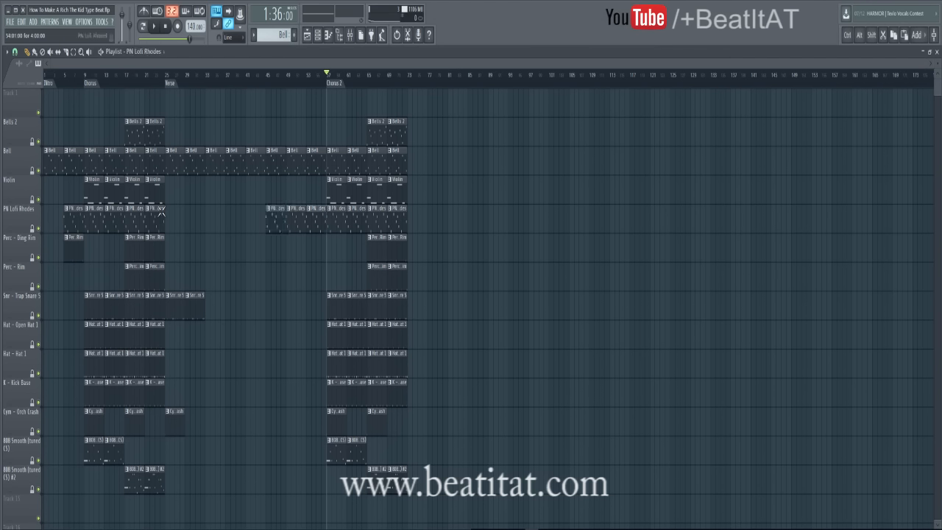
pyautogui.click(253, 219)
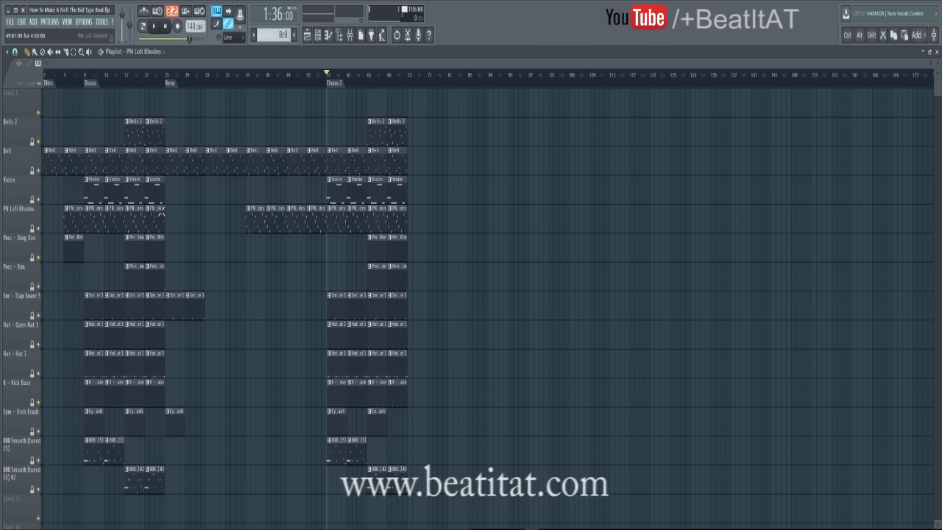
# Insert a new track above Hat - Open Hat 1 and place a unique copy of the Snr - Trap Snare 5 clip there at bar 25.
pyautogui.click(215, 304)
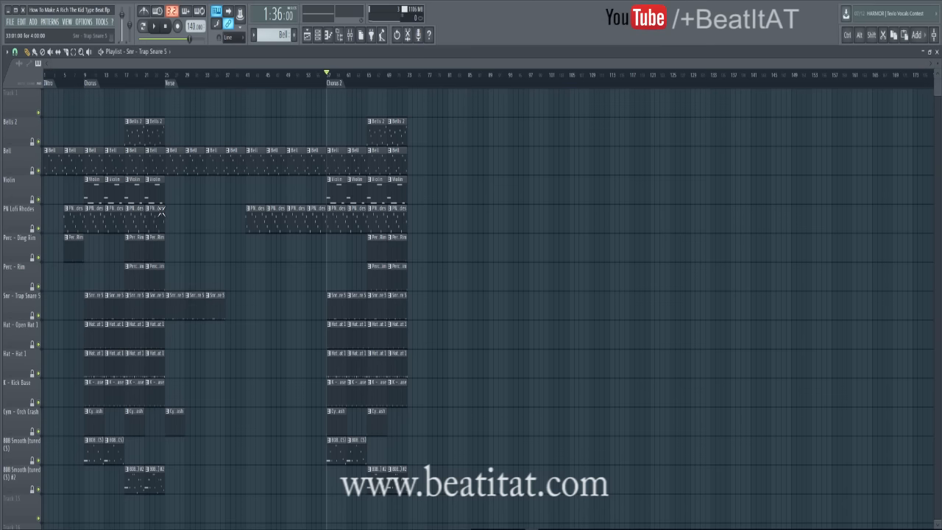
pyautogui.rightClick(22, 323)
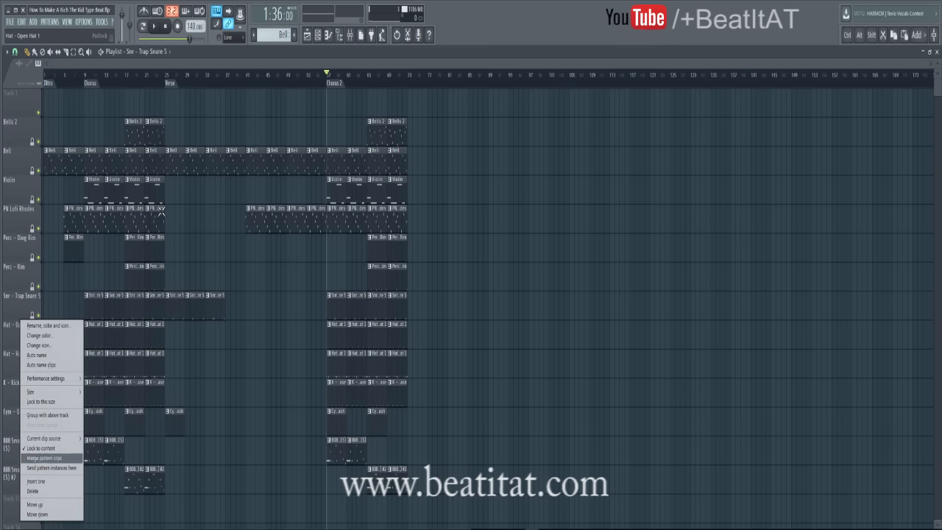
pyautogui.click(35, 481)
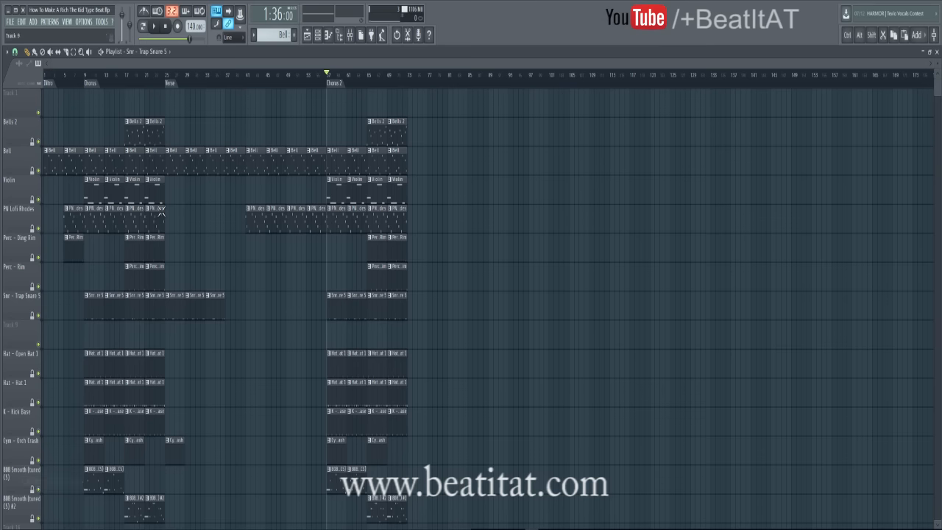
pyautogui.click(175, 305)
pyautogui.click(175, 336)
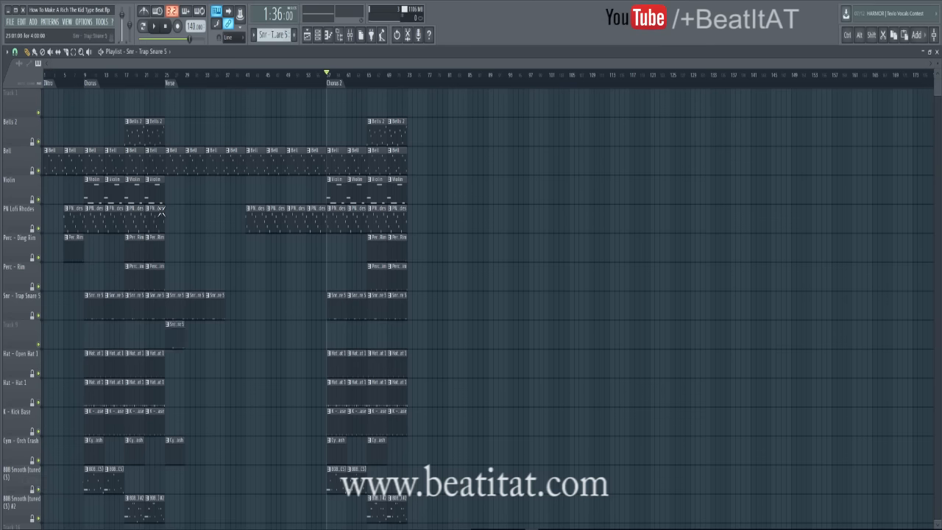
pyautogui.click(168, 324)
pyautogui.click(189, 383)
# Delete the original snare clips at bars 25, 29 and 33, and add Snr - Trap Snare 5 #2 clips at bars 29, 33 and 37.
pyautogui.rightClick(174, 304)
pyautogui.rightClick(194, 304)
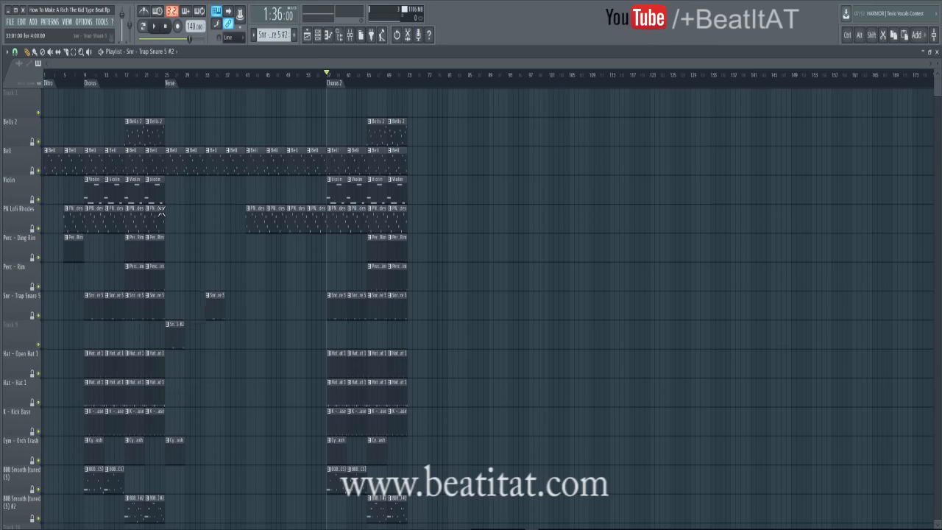
pyautogui.rightClick(212, 302)
pyautogui.click(191, 335)
pyautogui.click(212, 335)
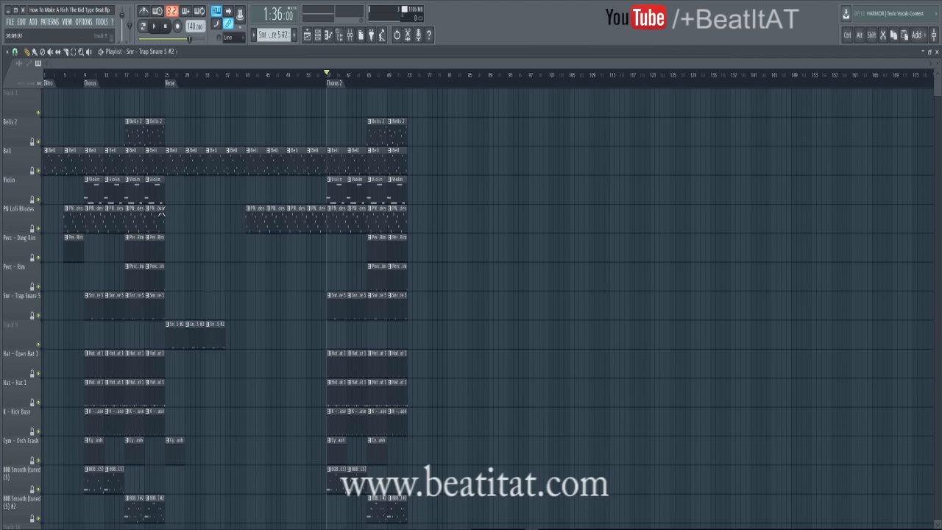
pyautogui.click(232, 335)
# Add original Snr - Trap Snare 5 clips at bars 41, 45, 49 and 53.
pyautogui.click(333, 304)
pyautogui.moveTo(254, 305); pyautogui.dragTo(248, 305)
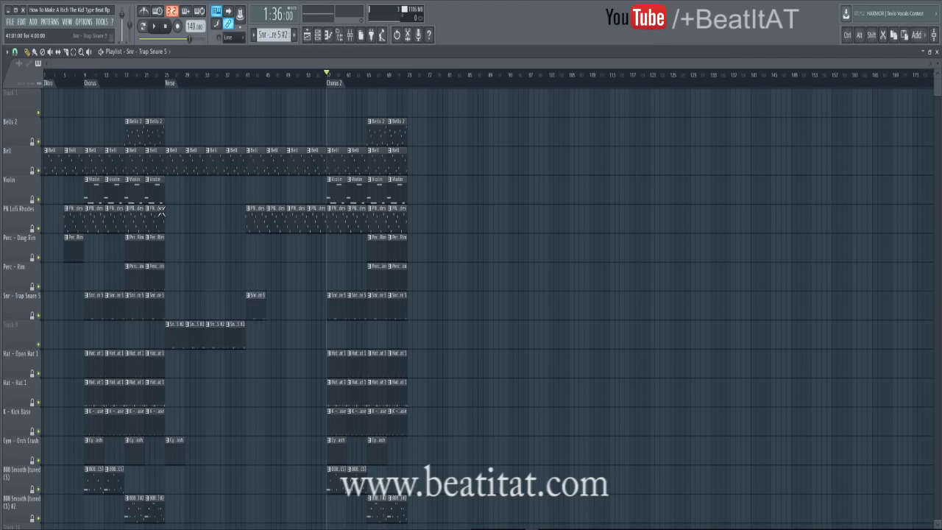
pyautogui.click(271, 304)
pyautogui.click(291, 304)
pyautogui.click(312, 304)
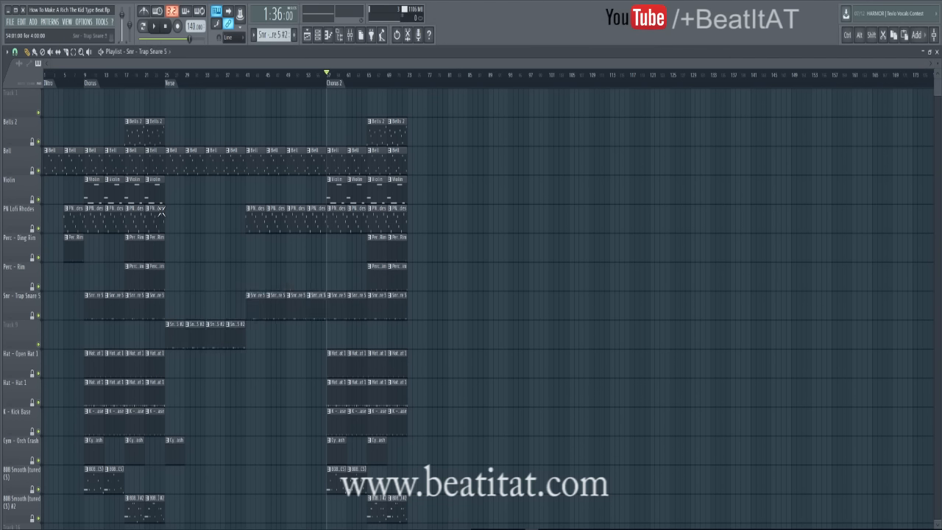
# Simplify the Snr - Trap Snare 5 #2 pattern by deleting extra snare fill notes in bars 2 and 4 of its piano roll.
pyautogui.click(201, 335)
pyautogui.click(318, 35)
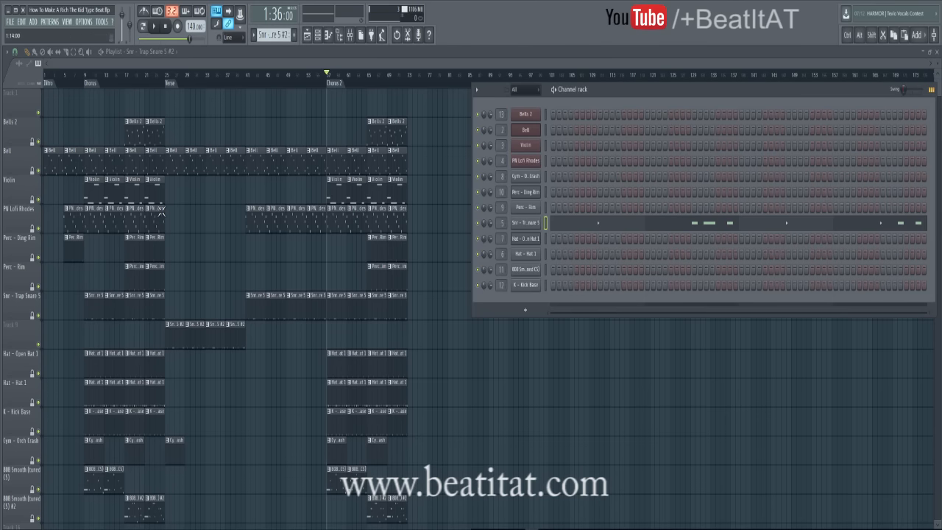
pyautogui.click(692, 223)
pyautogui.scroll(-3, 699, 330)
pyautogui.scroll(5, 162, 212)
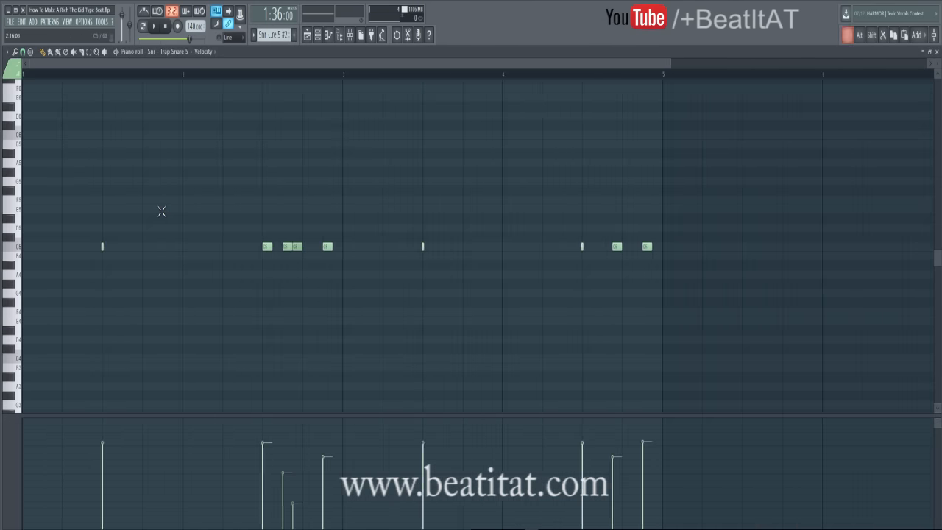
pyautogui.rightClick(286, 247)
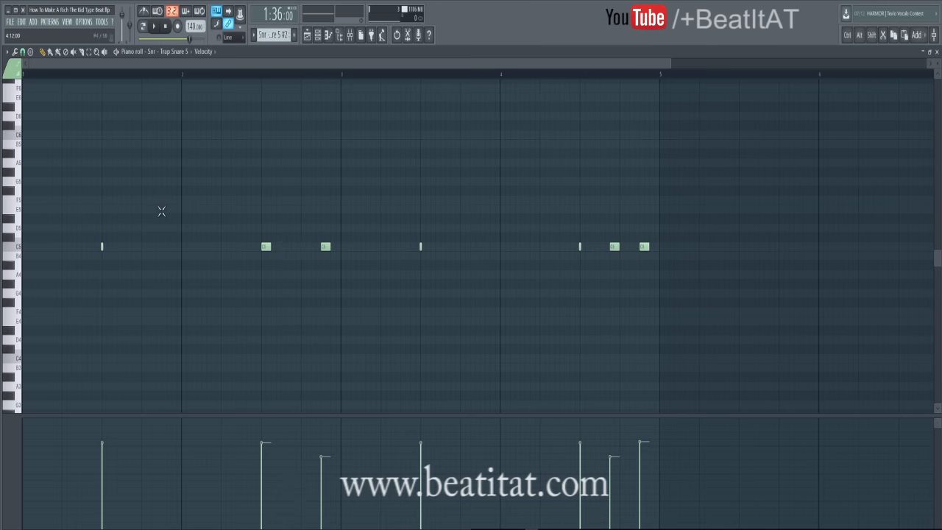
pyautogui.rightClick(615, 247)
pyautogui.press('Escape')
pyautogui.press('Escape')
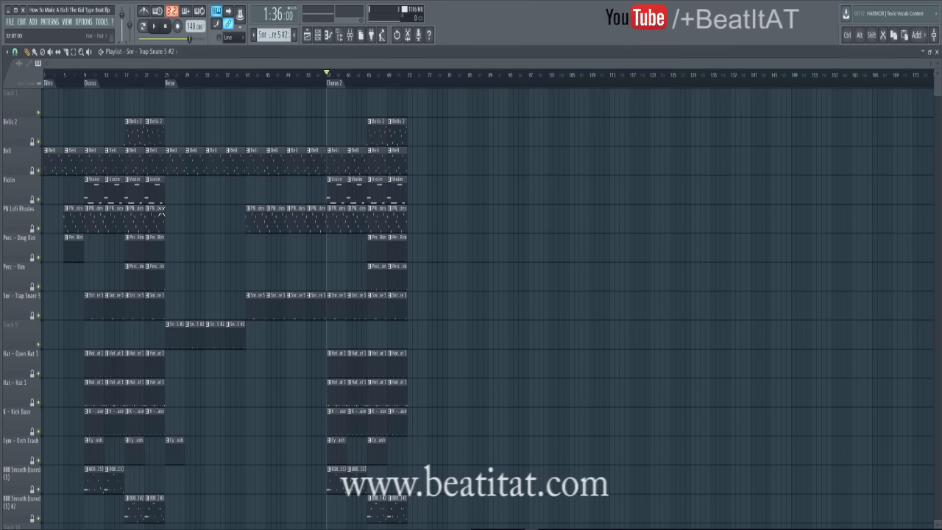
# Add K - Kick Base clips at bars 25, 29, 33 and 37 in the first half of the verse.
pyautogui.click(174, 410)
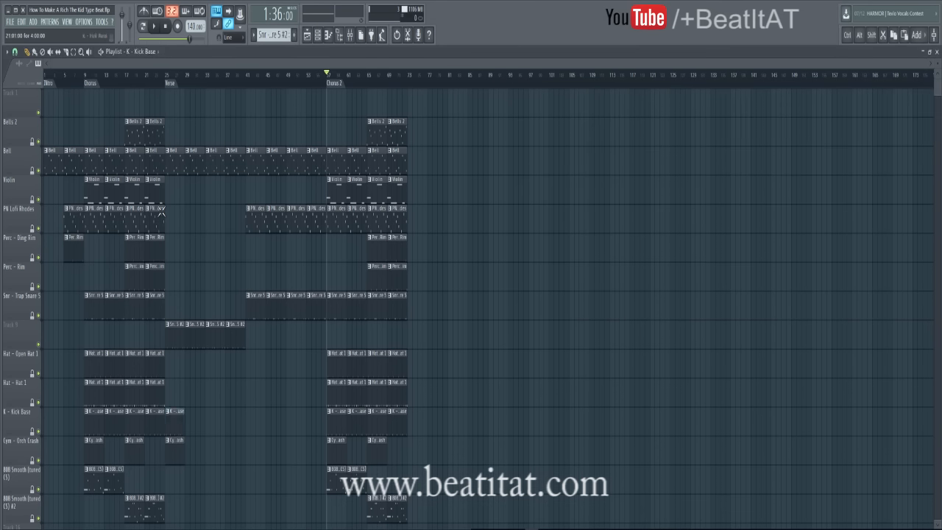
pyautogui.click(194, 411)
pyautogui.click(215, 411)
pyautogui.click(235, 411)
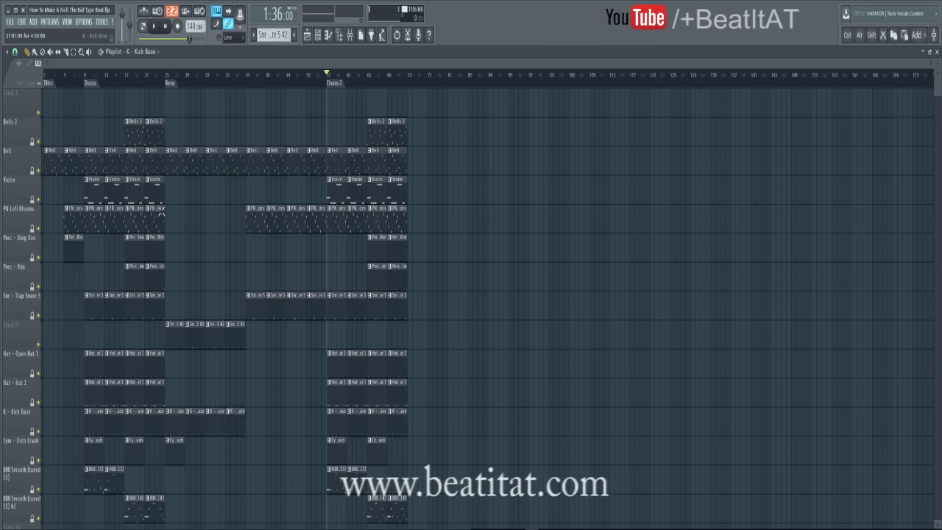
# Delete the Bell, Snr - Trap Snare 5 #2 and K - Kick Base clips at bars 33 and 37.
pyautogui.moveTo(241, 74)
pyautogui.mouseDown()
pyautogui.moveTo(168, 74)
pyautogui.moveTo(326, 75)
pyautogui.moveTo(159, 74)
pyautogui.moveTo(327, 74)
pyautogui.moveTo(88, 74)
pyautogui.moveTo(407, 74)
pyautogui.moveTo(150, 75)
pyautogui.moveTo(301, 75)
pyautogui.moveTo(322, 434)
pyautogui.moveTo(314, 493)
pyautogui.mouseUp()
pyautogui.moveTo(206, 89); pyautogui.dragTo(243, 523)
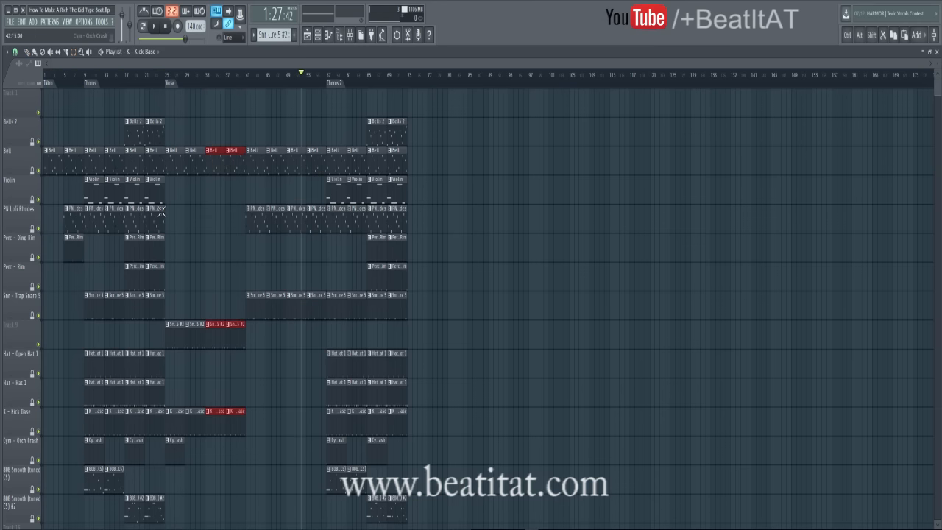
pyautogui.press('Delete')
# Move all clips from bar 41 onward back to bar 33 and the Chorus 2 marker to bar 49.
pyautogui.moveTo(244, 90); pyautogui.dragTo(456, 527)
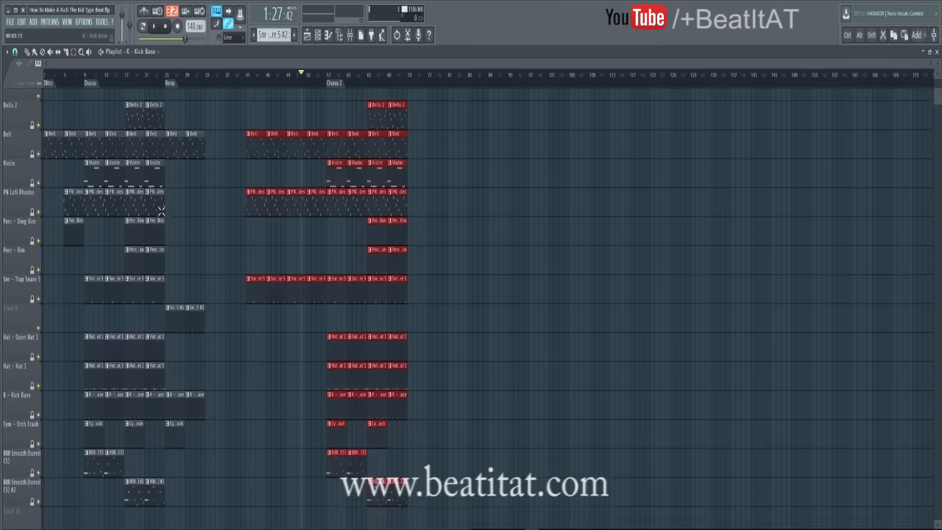
pyautogui.scroll(1, 344, 403)
pyautogui.moveTo(254, 303); pyautogui.dragTo(214, 303)
pyautogui.moveTo(334, 83); pyautogui.dragTo(292, 83)
# Clear the clip selection and set the playback position to the start of Chorus 2 at bar 49.
pyautogui.click(286, 75)
pyautogui.hotkey('ctrl', 'd')
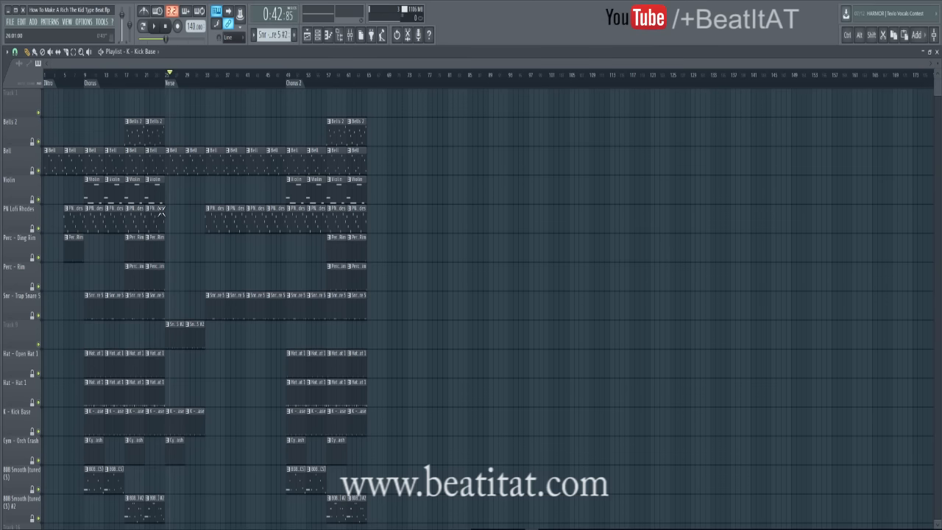
pyautogui.moveTo(291, 74)
pyautogui.mouseDown()
pyautogui.moveTo(149, 74)
pyautogui.moveTo(290, 74)
pyautogui.mouseUp()
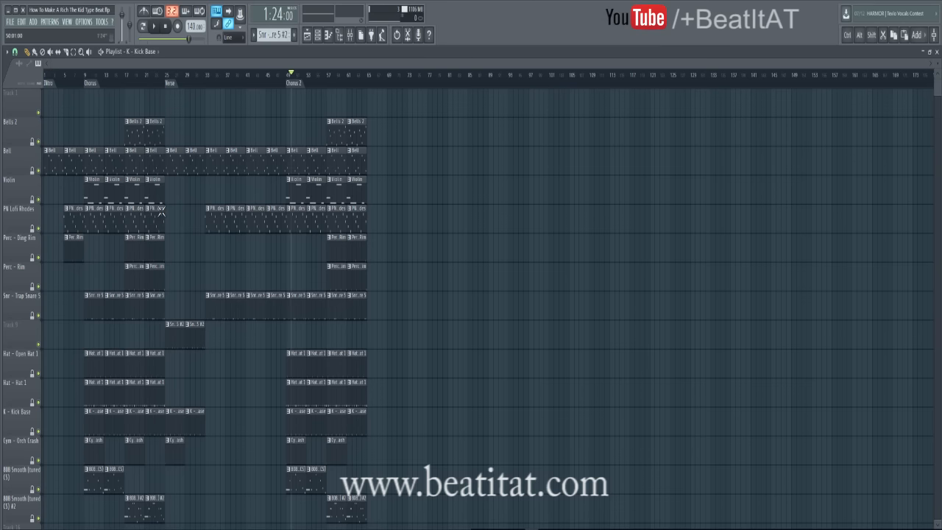
pyautogui.scroll(-3, 161, 212)
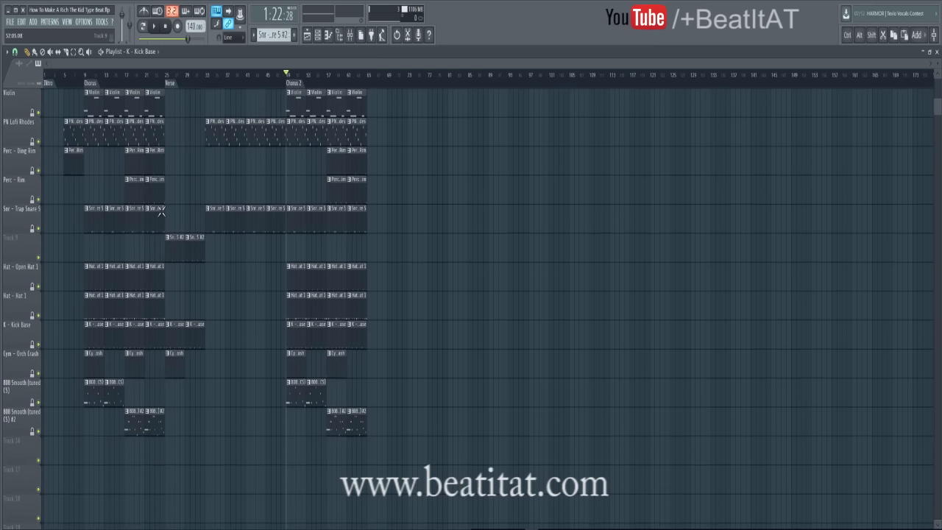
# Add Cym - Orch Crash clips at bars 33 and 41 in the verse.
pyautogui.click(229, 364)
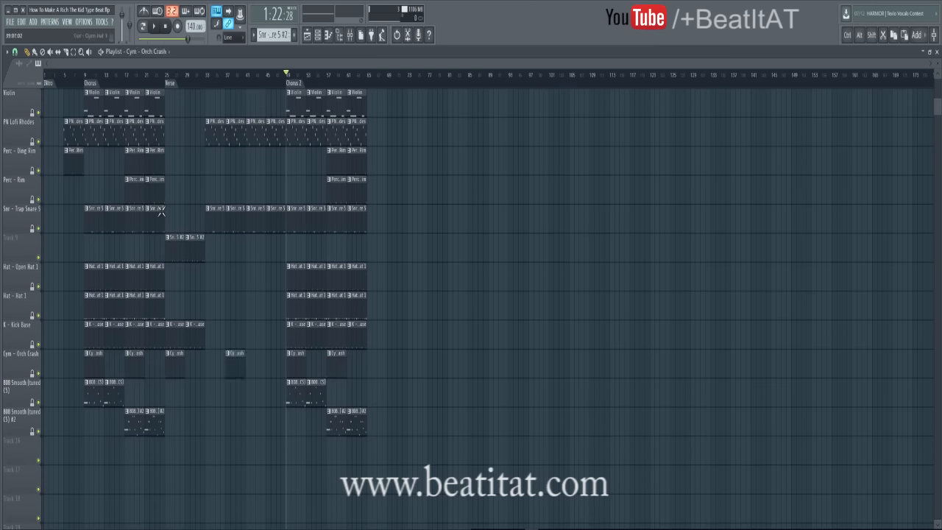
pyautogui.scroll(3, 162, 212)
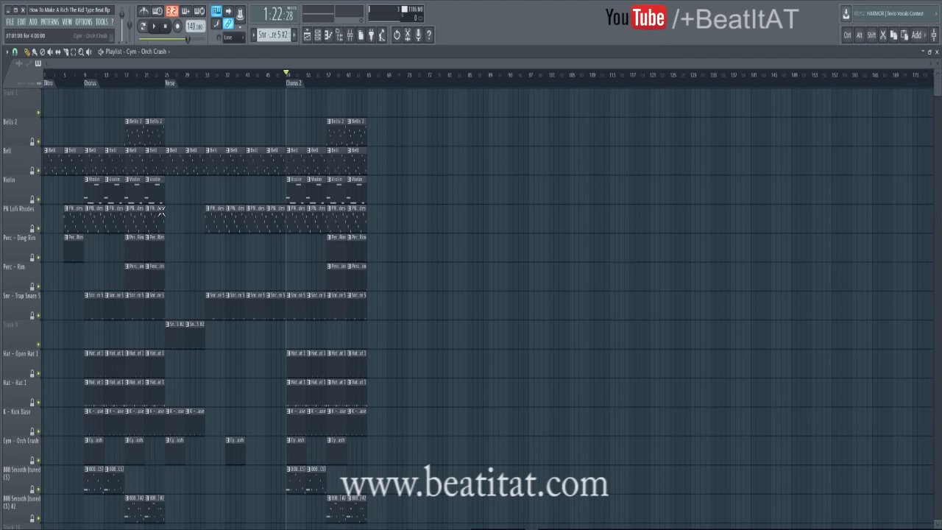
pyautogui.rightClick(236, 451)
pyautogui.click(215, 451)
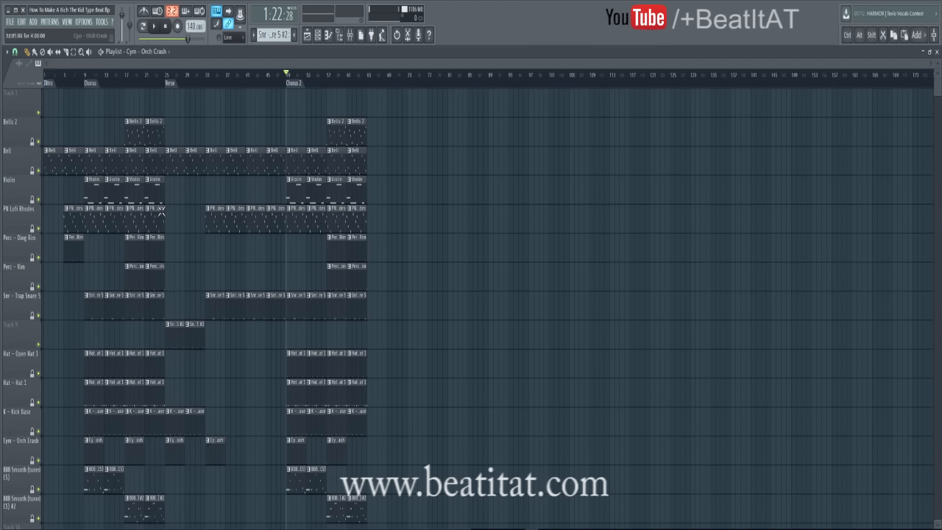
pyautogui.click(255, 451)
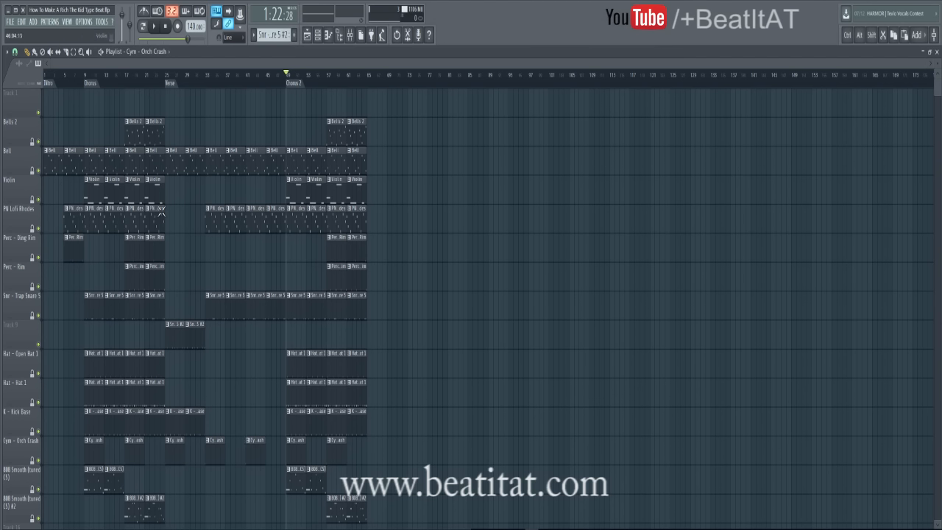
# Add Perc - Ding Rim, Perc - Rim and Hat - Open Hat 1 clips at bars 41 and 45.
pyautogui.click(269, 248)
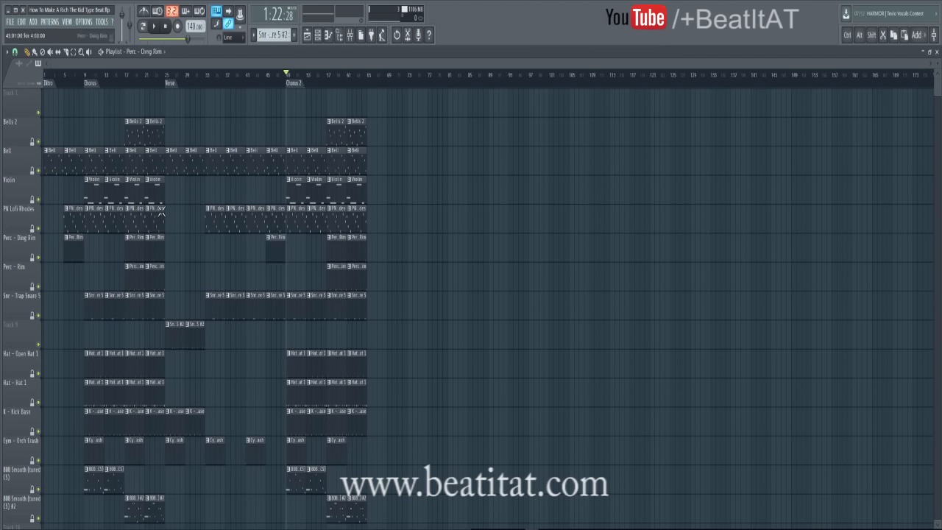
pyautogui.click(255, 248)
pyautogui.click(255, 276)
pyautogui.click(273, 277)
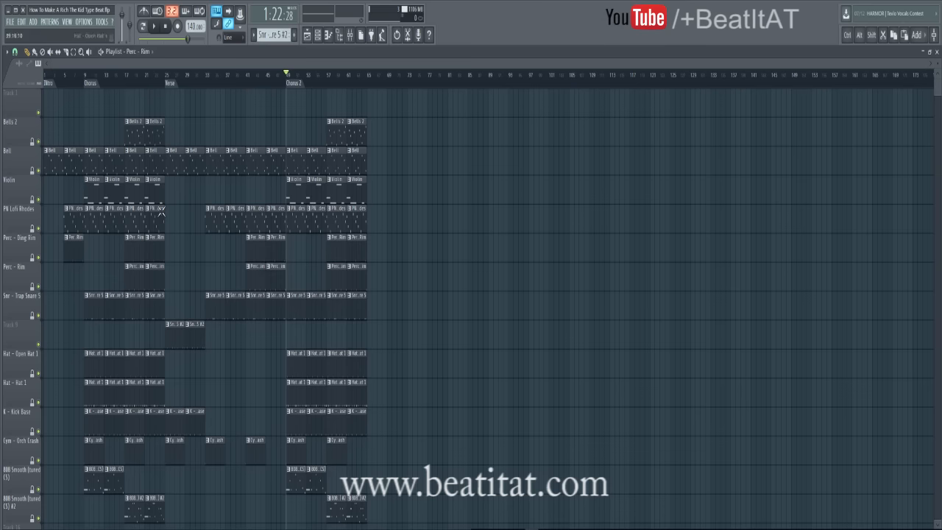
pyautogui.click(256, 364)
pyautogui.click(278, 364)
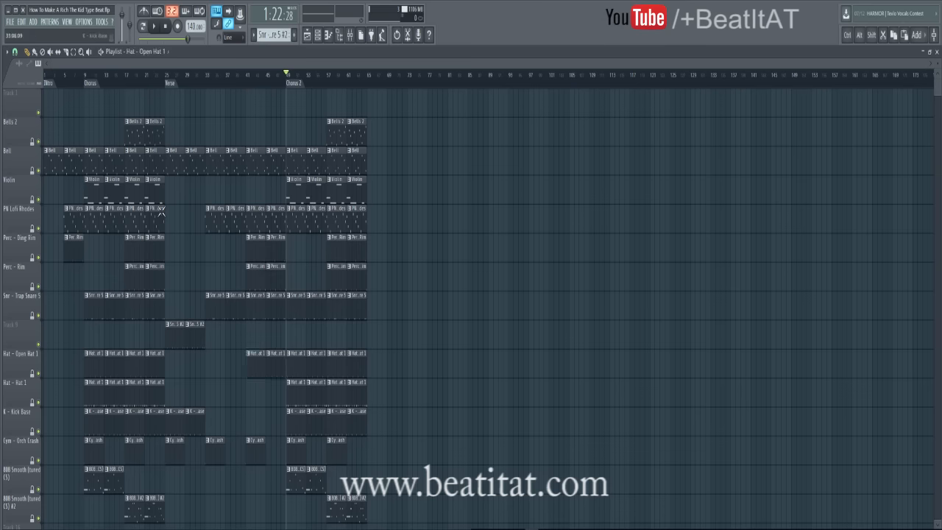
# Add 808 Smooth (tuned C5) #2 clips at bars 41 and 45, shortening the second to end at bar 48.
pyautogui.scroll(-2, 161, 210)
pyautogui.click(254, 449)
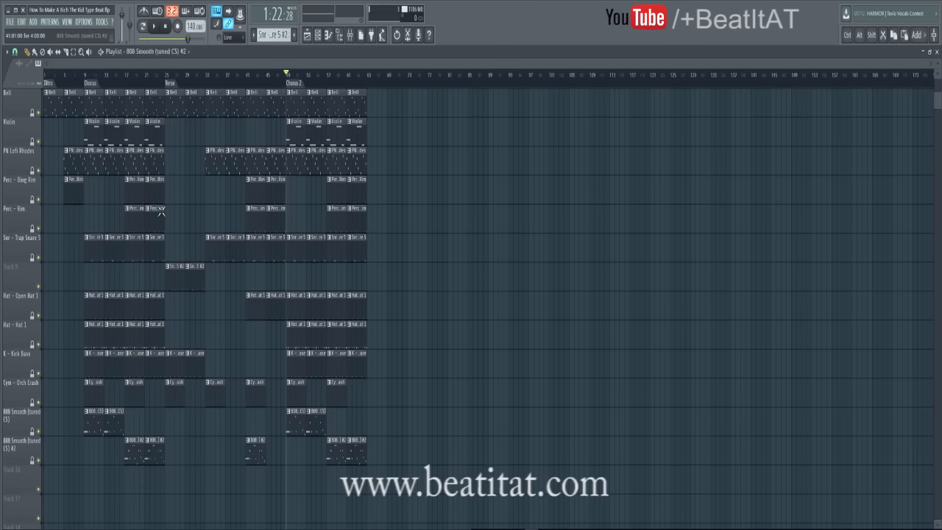
pyautogui.click(274, 449)
pyautogui.moveTo(285, 452); pyautogui.dragTo(281, 452)
# Shorten the Bell clip at bar 45 so it ends at bar 48, leaving PN Lofi Rhodes at full length.
pyautogui.scroll(2, 162, 211)
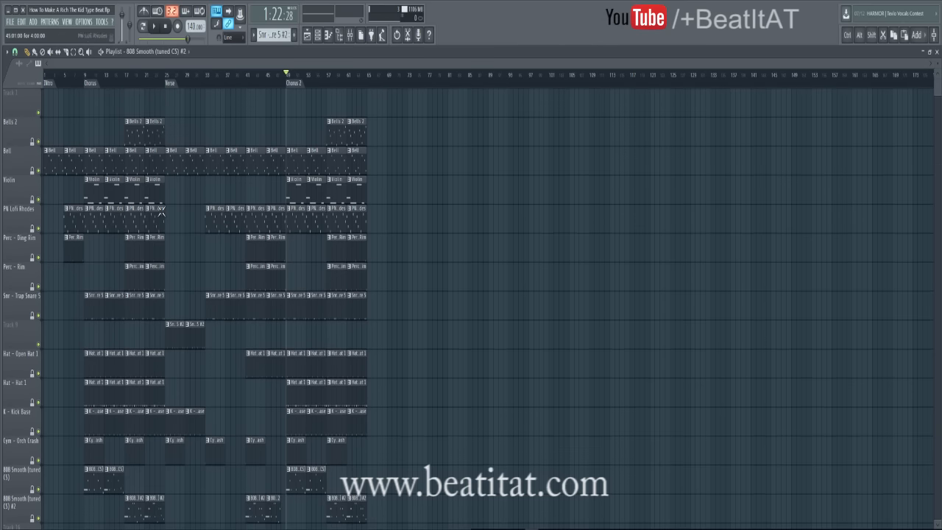
pyautogui.click(161, 211)
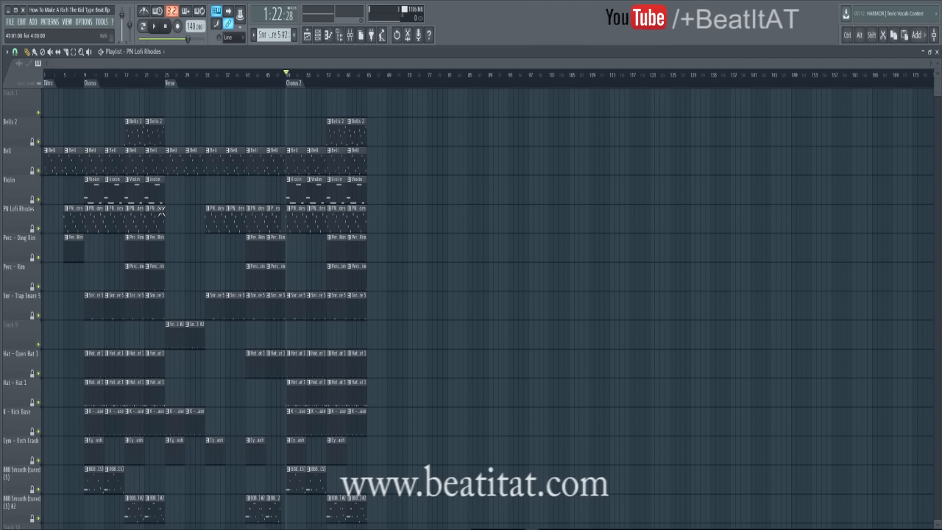
pyautogui.click(272, 150)
# Lock Track 9 to its Snr - Trap Snare 5 #2 content.
pyautogui.scroll(-1, 161, 211)
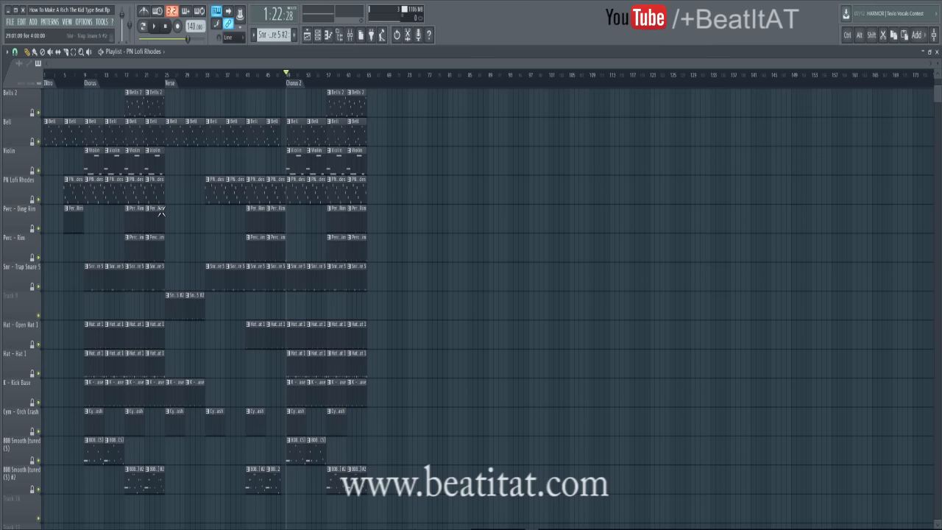
pyautogui.rightClick(29, 292)
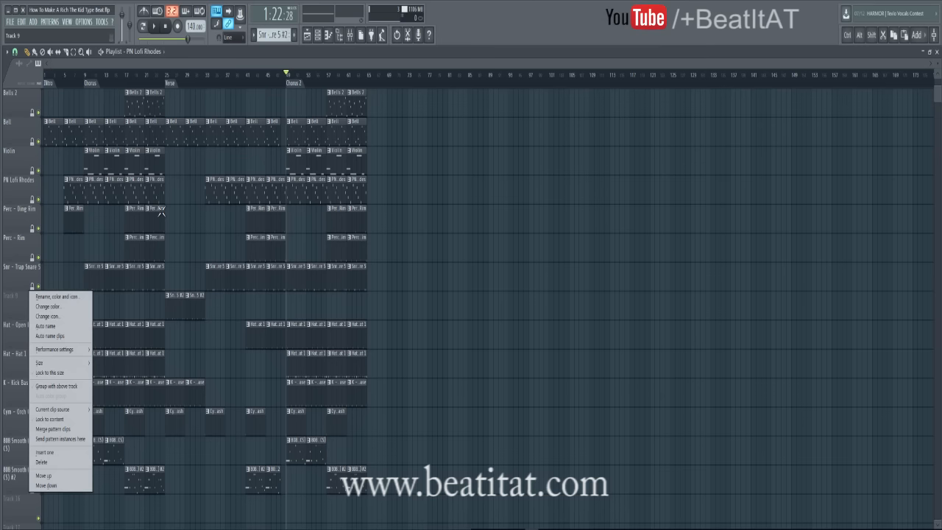
pyautogui.click(50, 419)
# Duplicate all Verse and Chorus 2 clips to bar 65 and delete the copies.
pyautogui.scroll(1, 161, 211)
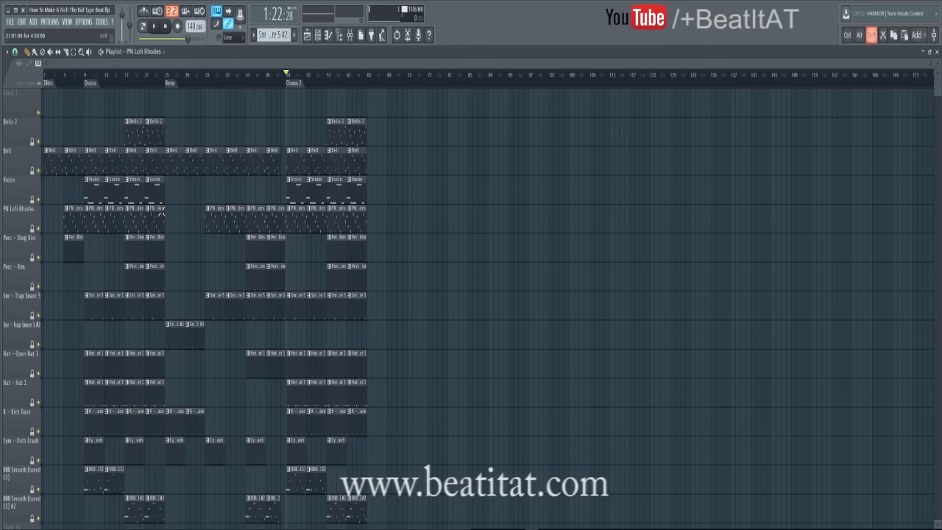
pyautogui.moveTo(166, 94); pyautogui.dragTo(411, 524)
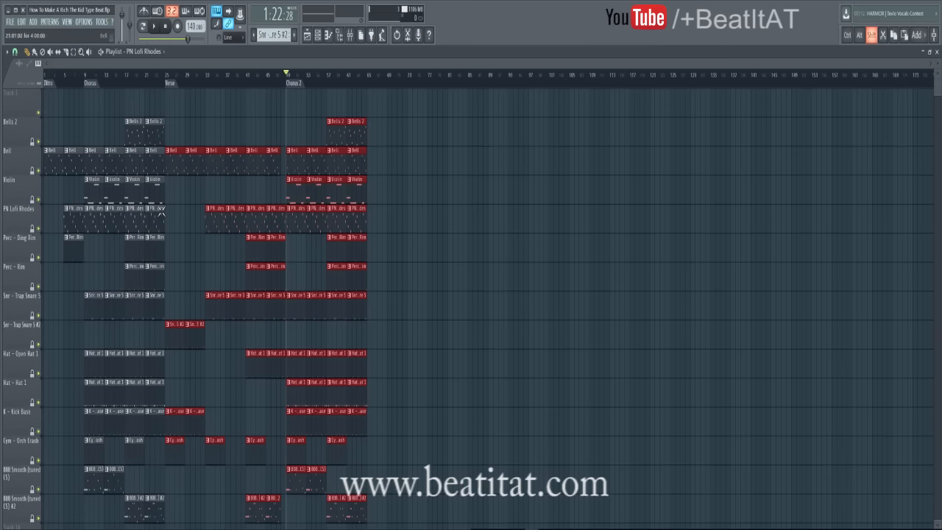
pyautogui.hotkey('ctrl', 'b')
pyautogui.hotkey('shift', 'Left')
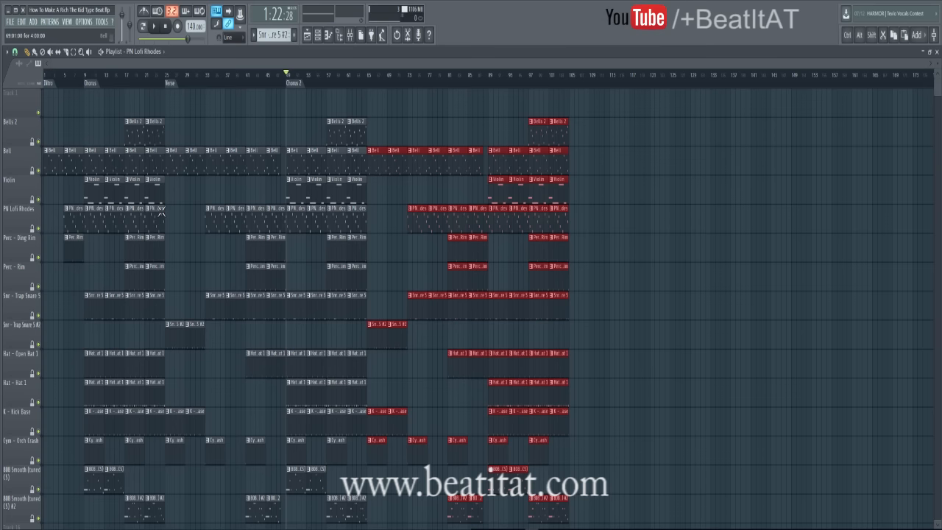
pyautogui.press('Delete')
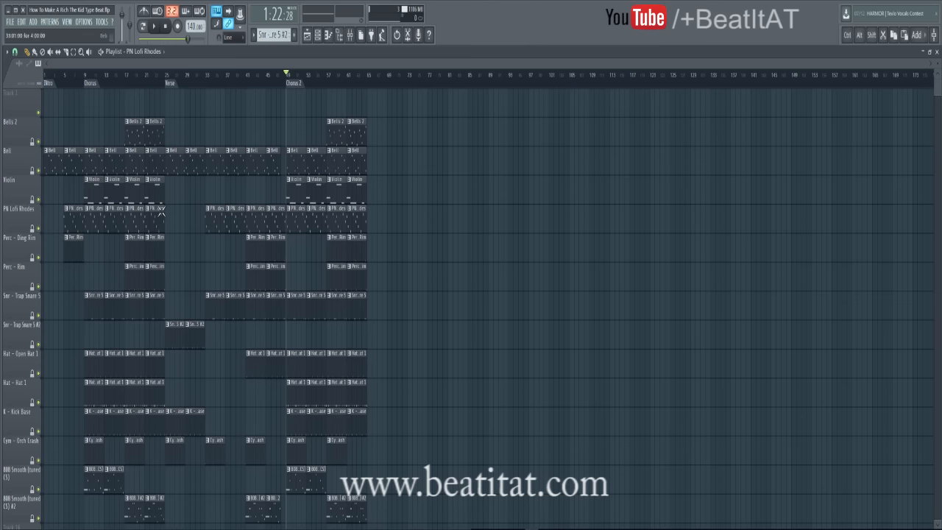
# Add Hat - Hat 1 clips at bars 33 and 37 in the verse.
pyautogui.scroll(-2, 161, 211)
pyautogui.press('alt+KP_Divide')
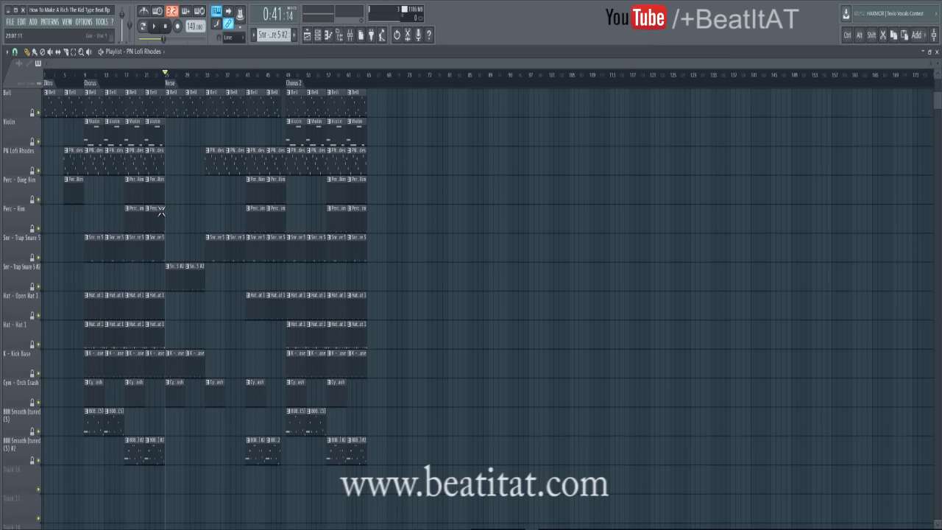
pyautogui.moveTo(213, 336); pyautogui.dragTo(229, 335)
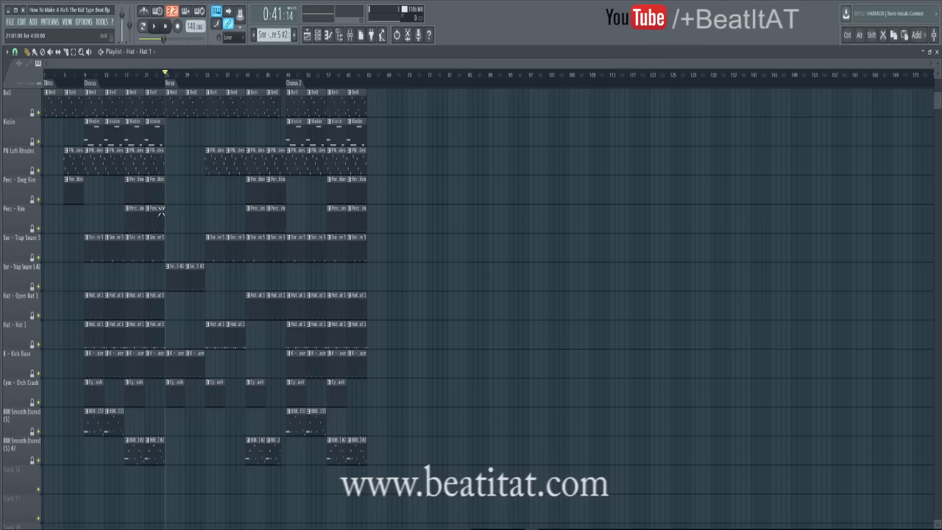
# Play the song from bar 17 and add Bells 2 clips at bars 25 and 29 in the verse.
pyautogui.scroll(2, 160, 210)
pyautogui.click(125, 75)
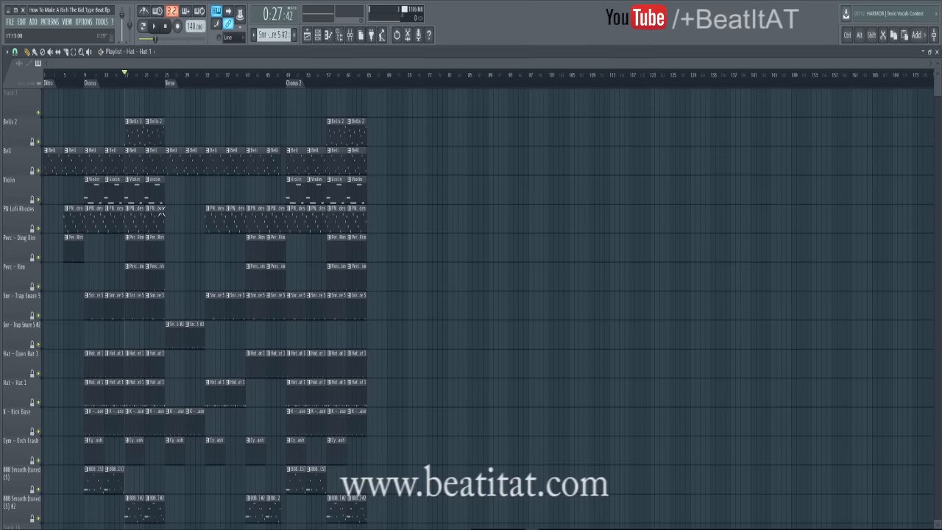
pyautogui.press('space')
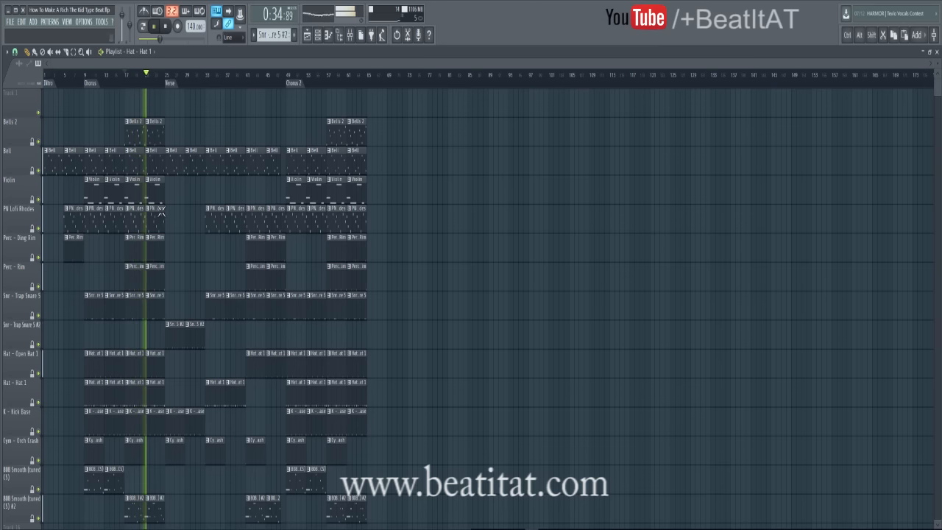
pyautogui.click(156, 133)
pyautogui.click(176, 133)
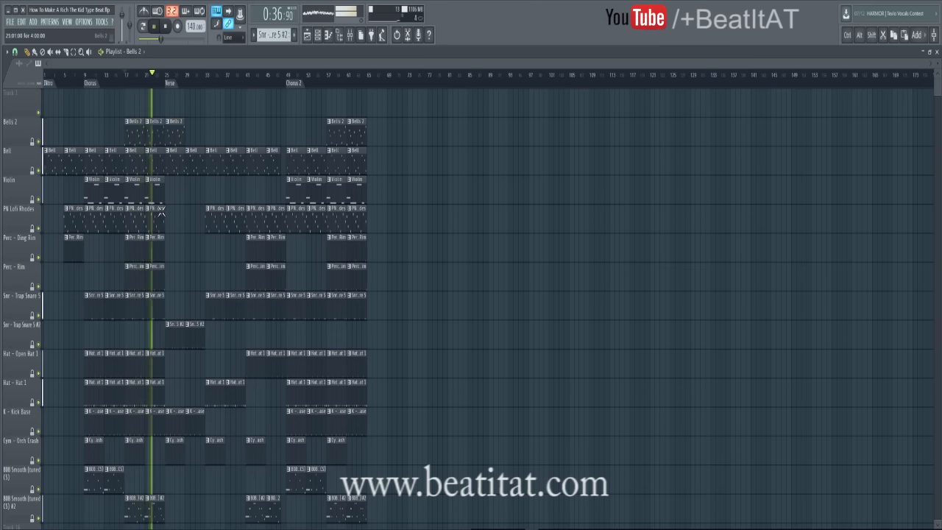
pyautogui.click(196, 133)
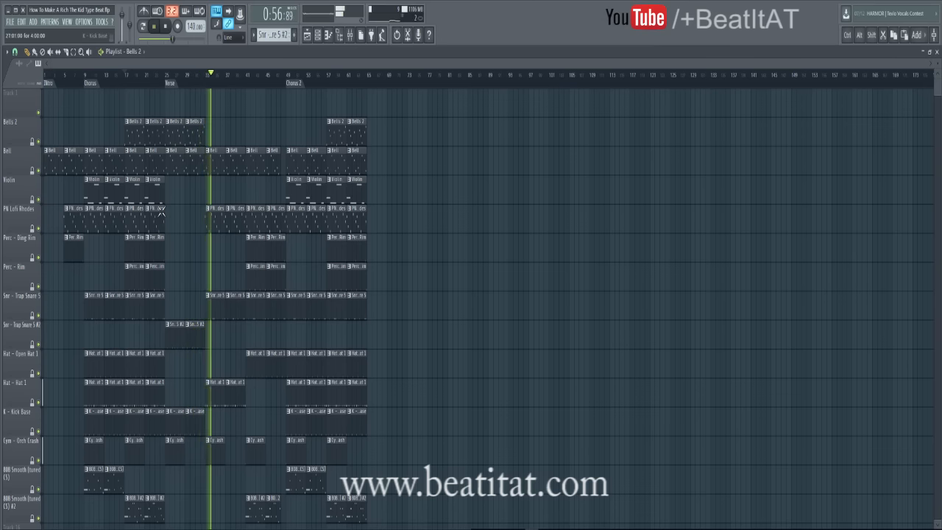
# Add 808 Smooth (tuned C5) clips at bars 33 and 37 in the verse.
pyautogui.scroll(-2, 160, 211)
pyautogui.click(114, 422)
pyautogui.click(213, 422)
pyautogui.click(232, 423)
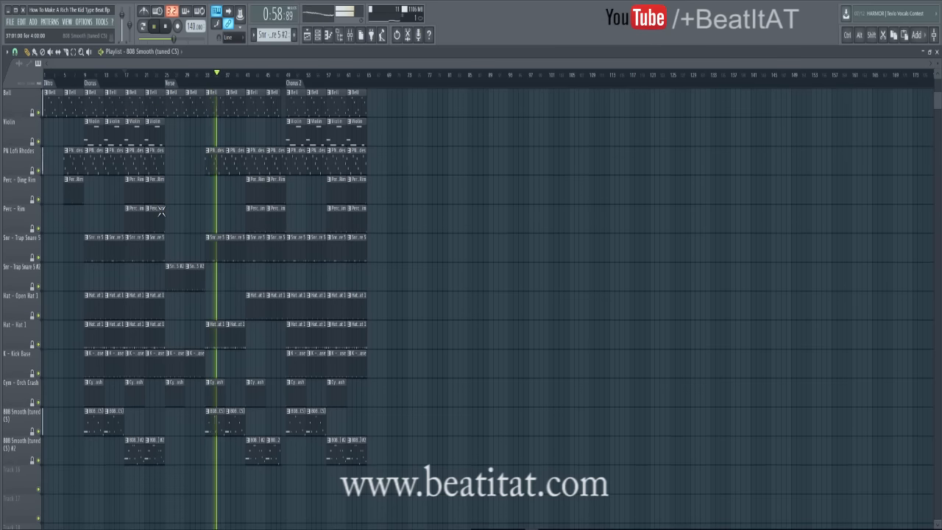
# Set the mixer volume of the 808 Smooth (tuned C5) track to 87% (-3.3 dB).
pyautogui.scroll(2, 161, 211)
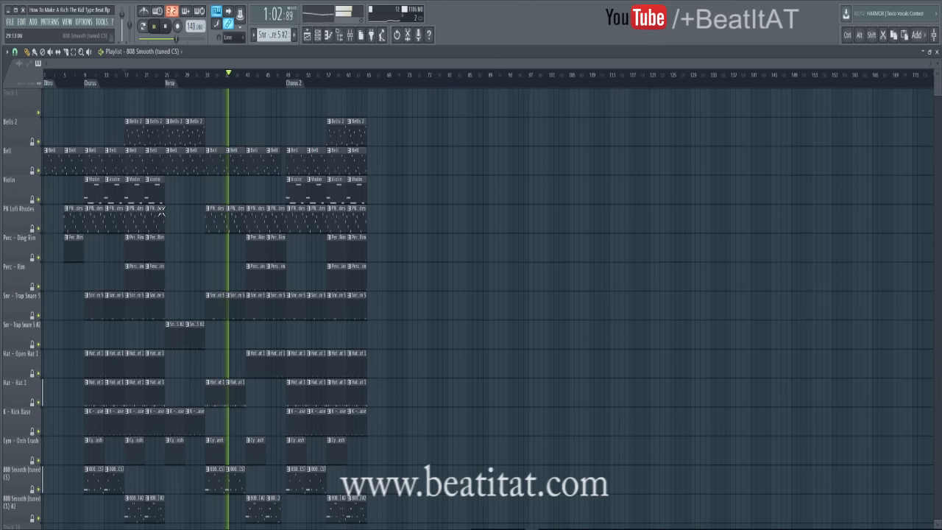
pyautogui.press('F9')
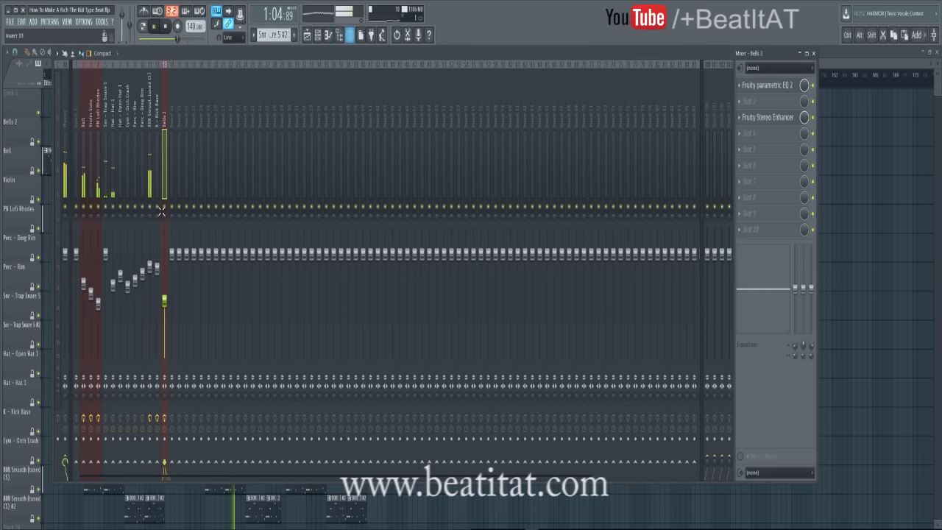
pyautogui.scroll(2, 161, 211)
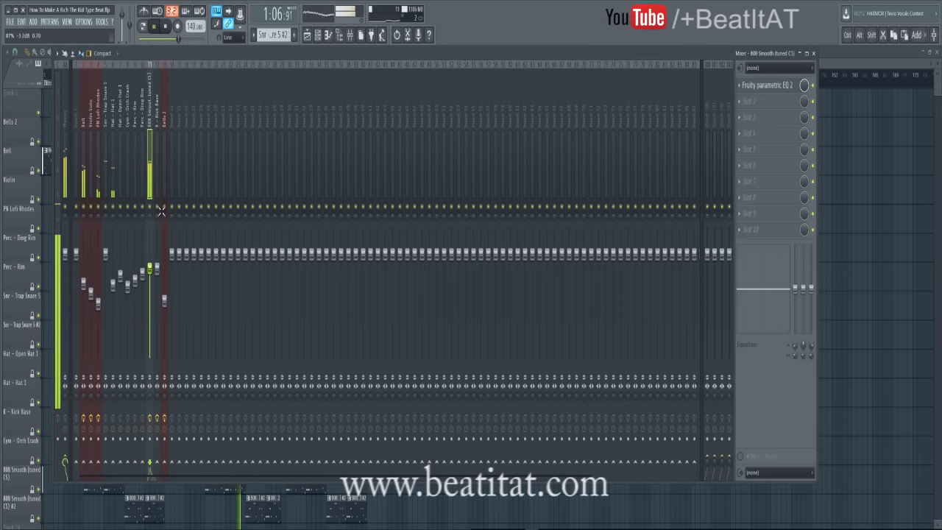
pyautogui.press('F9')
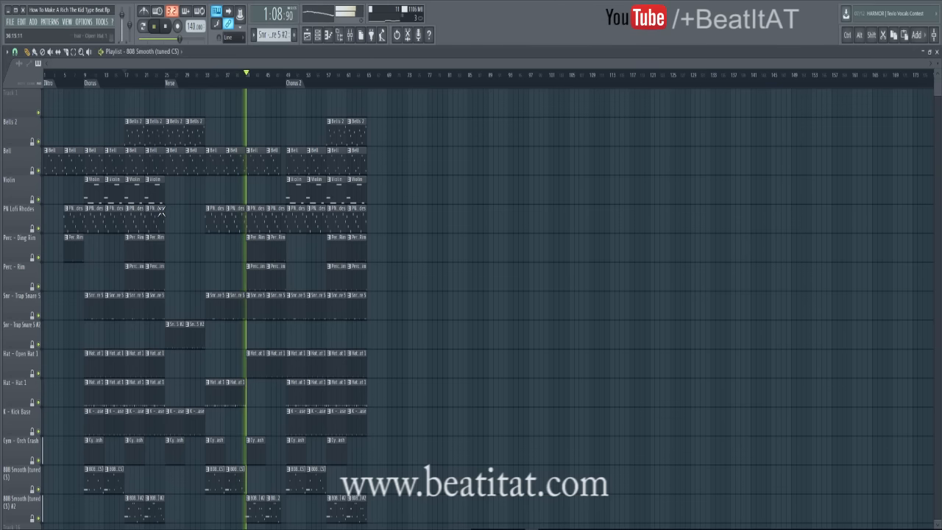
# Add K - Kick Base clips at bars 41 and 45, with the second ending at bar 48.
pyautogui.click(197, 422)
pyautogui.click(244, 423)
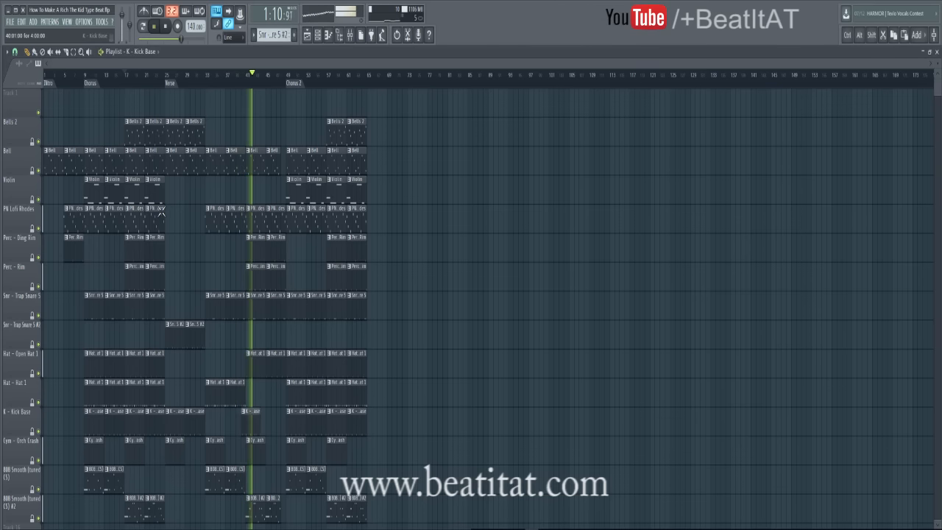
pyautogui.moveTo(242, 423); pyautogui.dragTo(243, 423)
pyautogui.rightClick(247, 422)
pyautogui.click(249, 422)
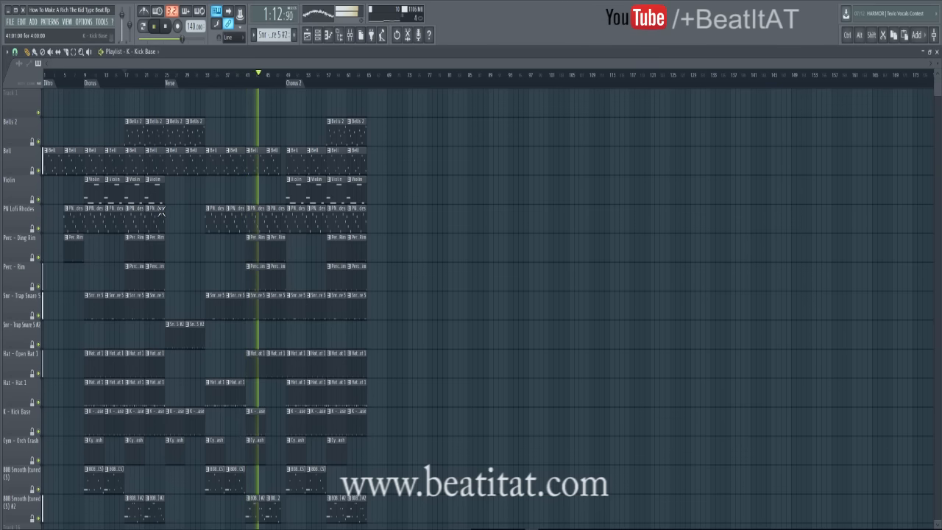
pyautogui.click(270, 423)
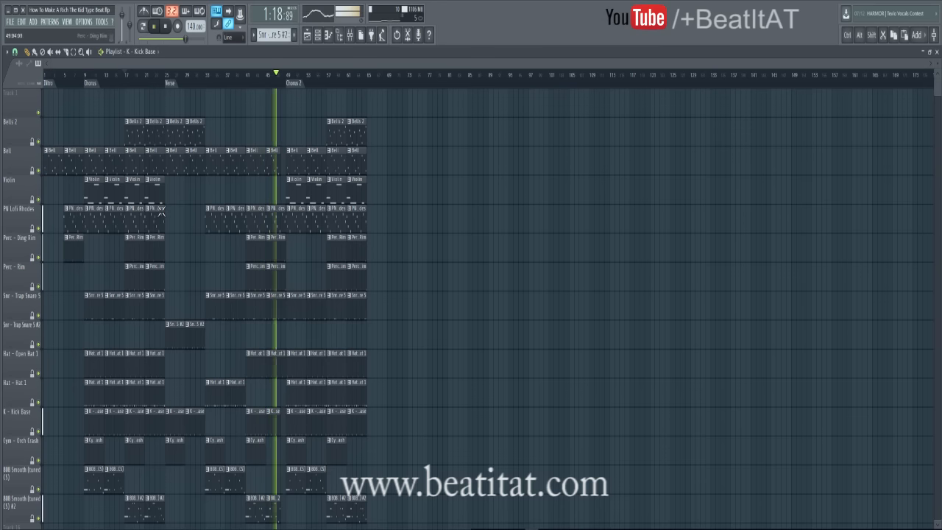
# Shorten the Perc - Ding Rim and Perc - Rim clips at bar 45 so they end at bar 48.
pyautogui.click(283, 249)
pyautogui.moveTo(284, 249); pyautogui.dragTo(279, 278)
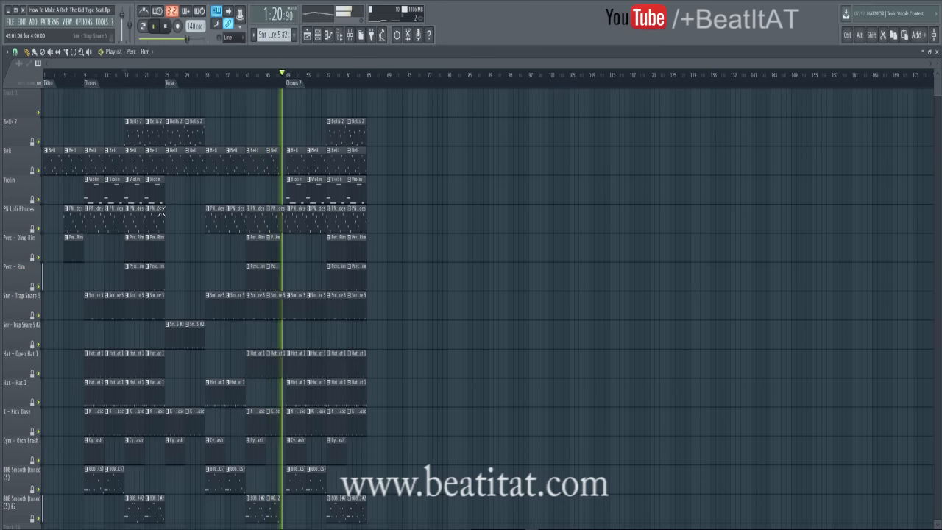
pyautogui.click(284, 307)
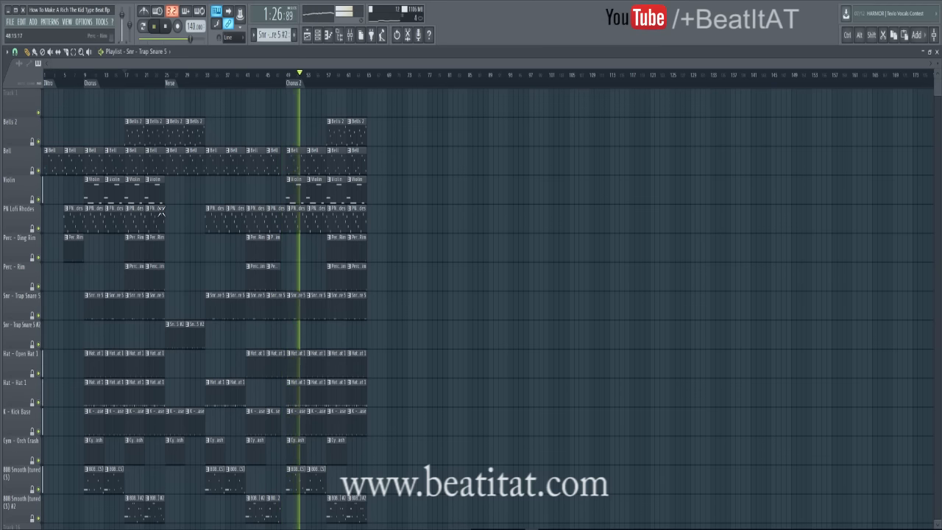
# Remove the Violin clip at bar 49 and place a Violin clip back in the same spot.
pyautogui.rightClick(296, 190)
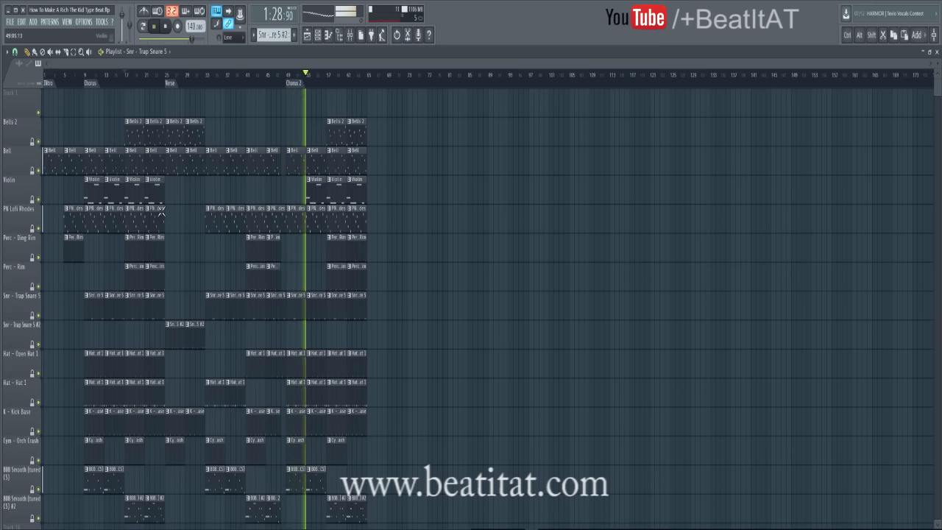
pyautogui.click(316, 190)
pyautogui.click(296, 190)
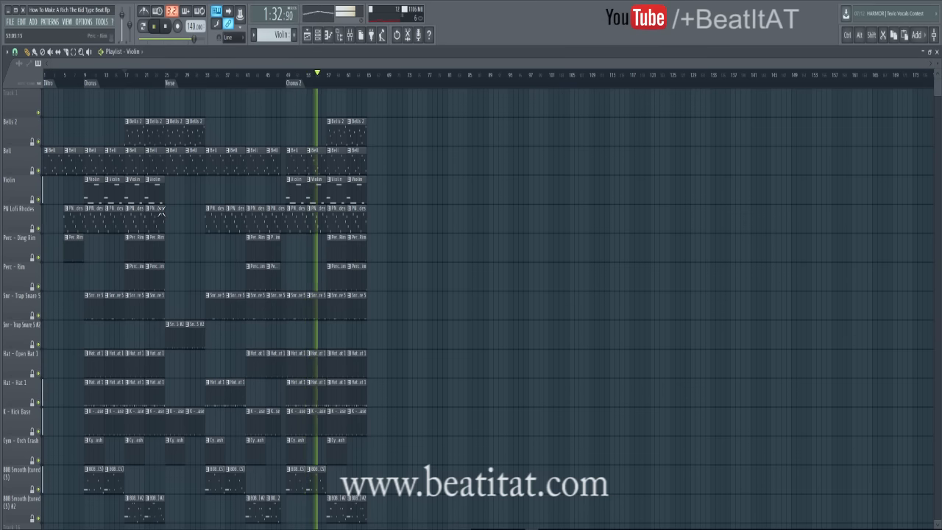
# Slightly lower the mixer volumes of the violin and Bells 2 tracks.
pyautogui.press('F9')
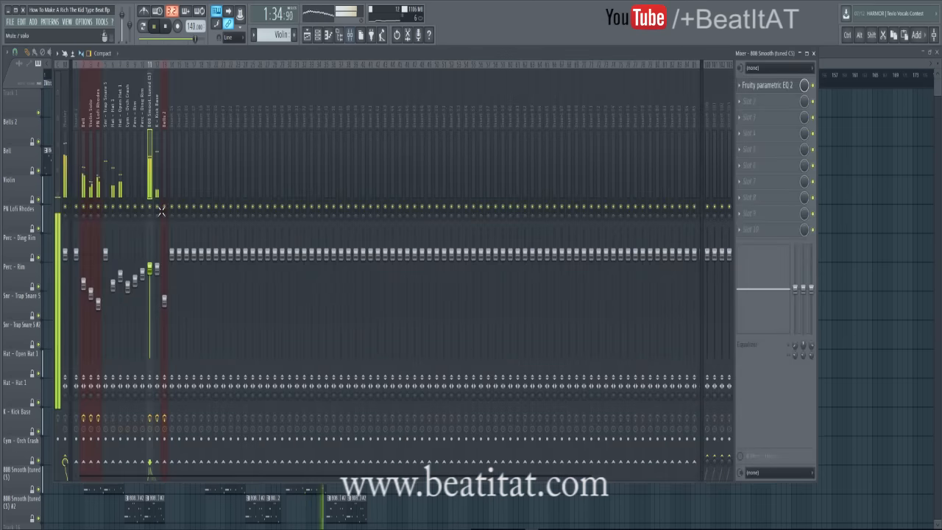
pyautogui.moveTo(91, 293)
pyautogui.mouseDown()
pyautogui.moveTo(98, 311)
pyautogui.moveTo(98, 302)
pyautogui.mouseUp()
pyautogui.click(104, 310)
pyautogui.click(164, 301)
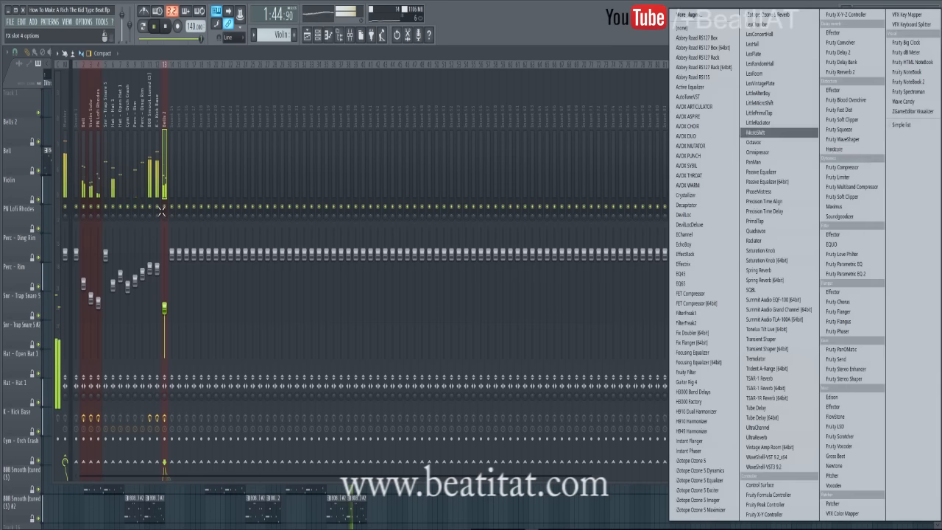
# Load Fruity Reeverb 2 into slot 4 of the Bells 2 mixer track, stop playback and return to the Playlist.
pyautogui.click(749, 134)
pyautogui.click(839, 73)
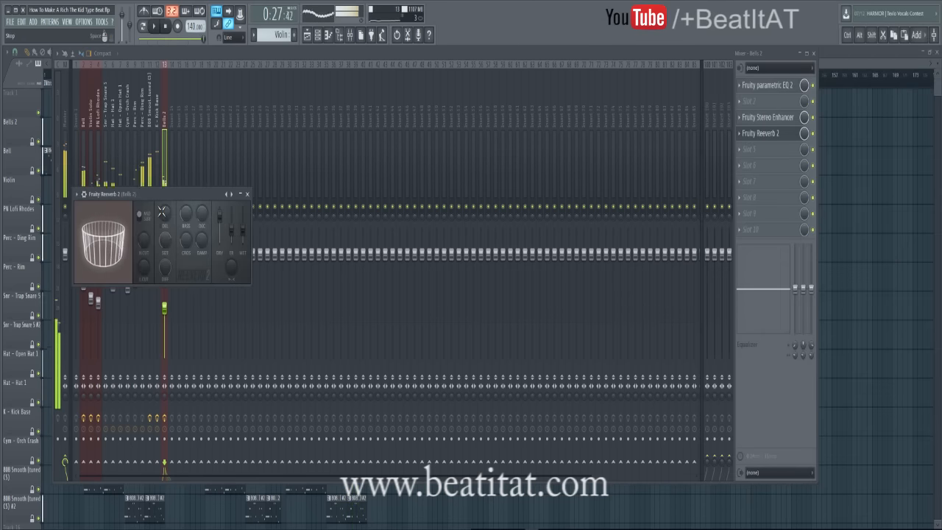
pyautogui.press('space')
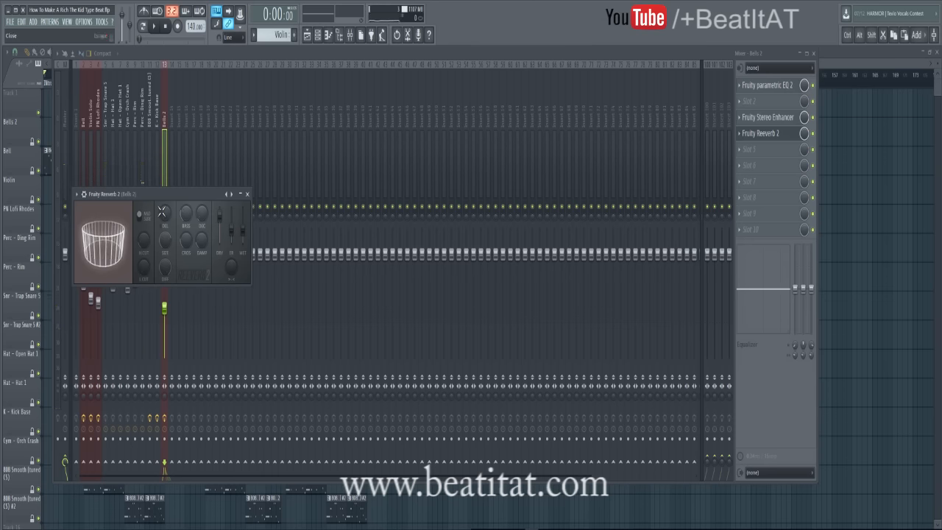
pyautogui.press('Escape')
pyautogui.press('Escape')
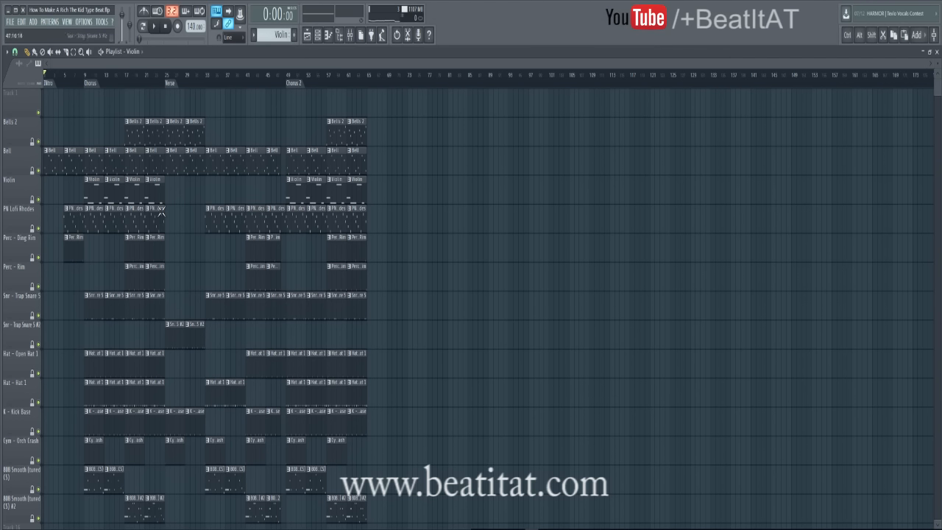
# Shorten the Hat - Open Hat 1 clip at bar 45 so it ends at bar 48.
pyautogui.moveTo(285, 364); pyautogui.dragTo(280, 365)
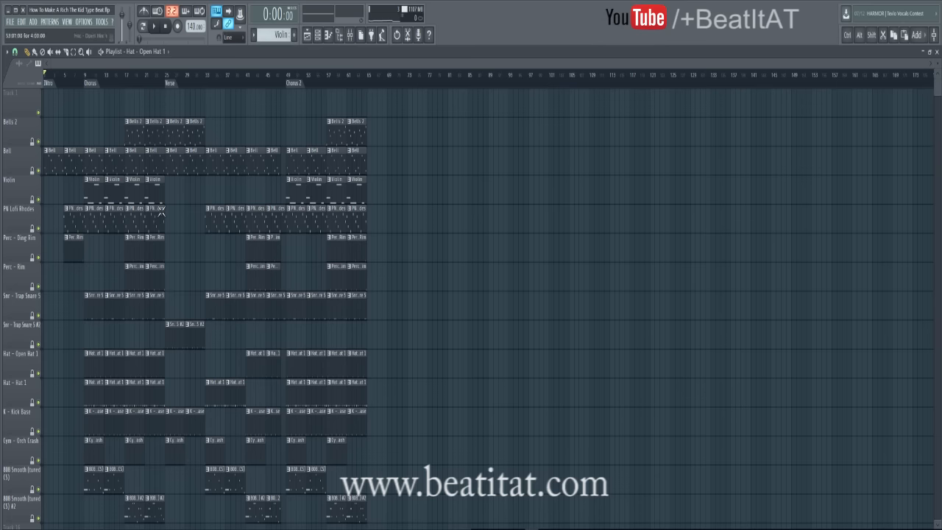
pyautogui.scroll(-4, 161, 212)
pyautogui.scroll(4, 162, 211)
# Clear the workspace by closing the Playlist, the Perc - Ding Rim, Hat - Open Hat 1 and Bell channel windows, and the Channel rack.
pyautogui.click(924, 53)
pyautogui.press('F9')
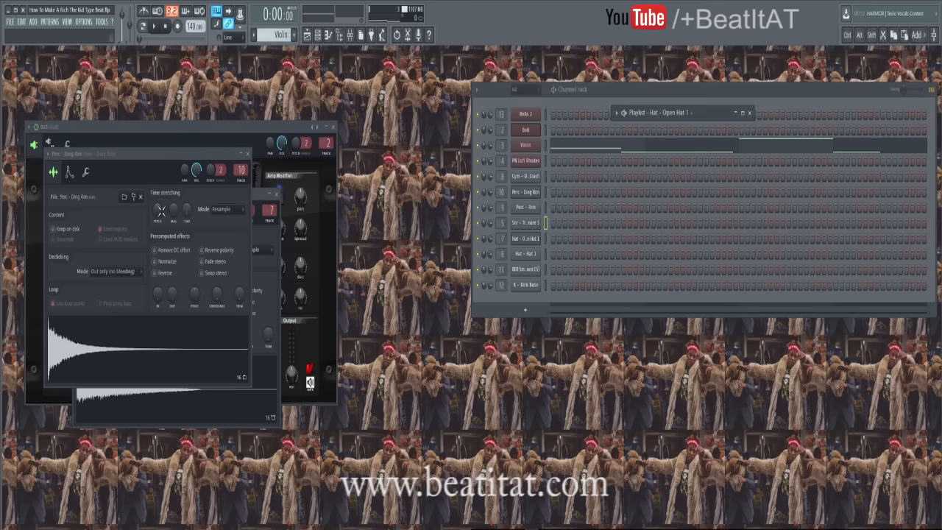
pyautogui.click(749, 113)
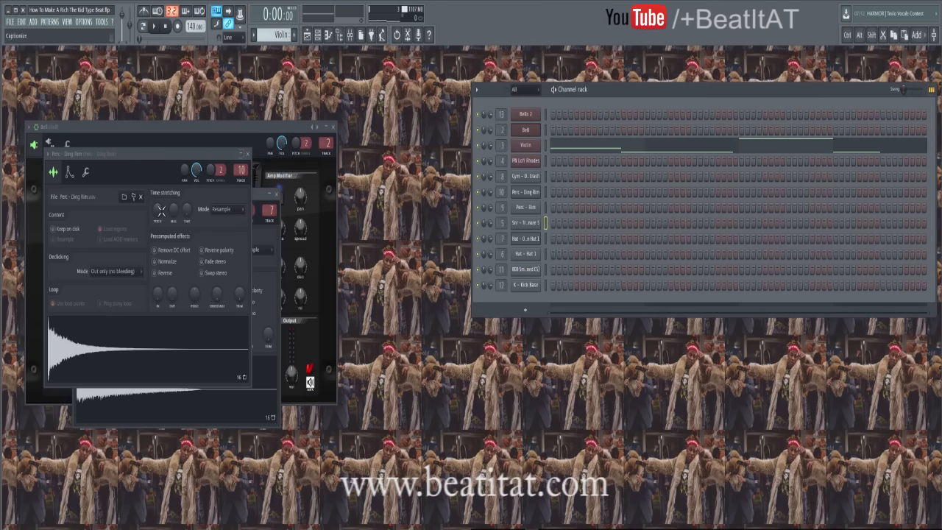
pyautogui.click(248, 153)
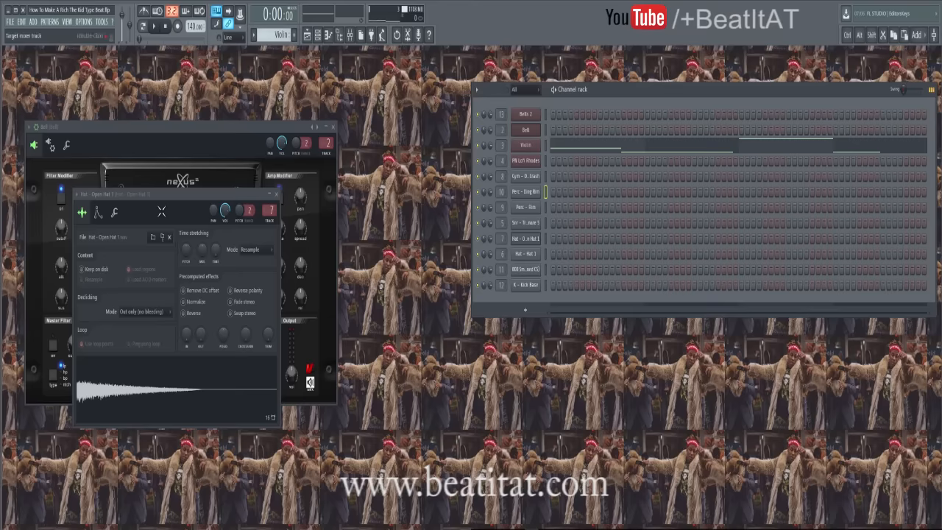
pyautogui.press('Escape')
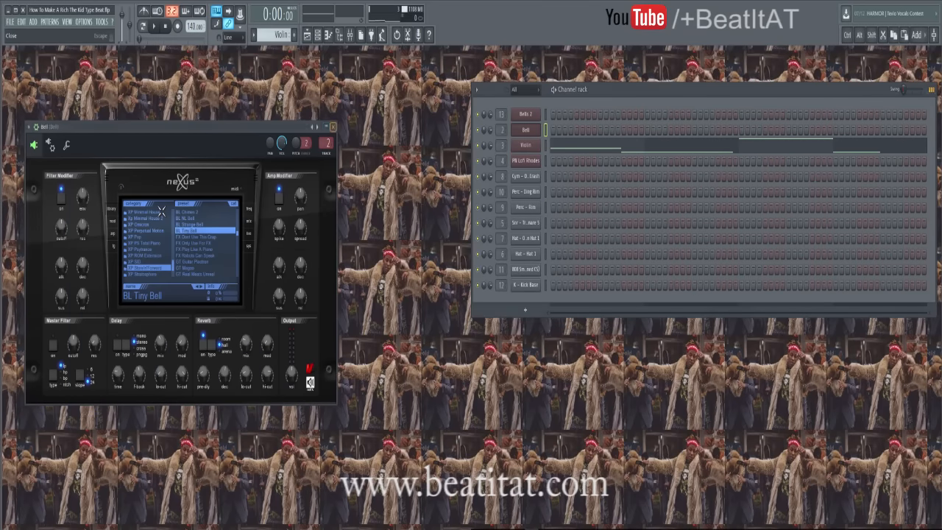
pyautogui.press('Escape')
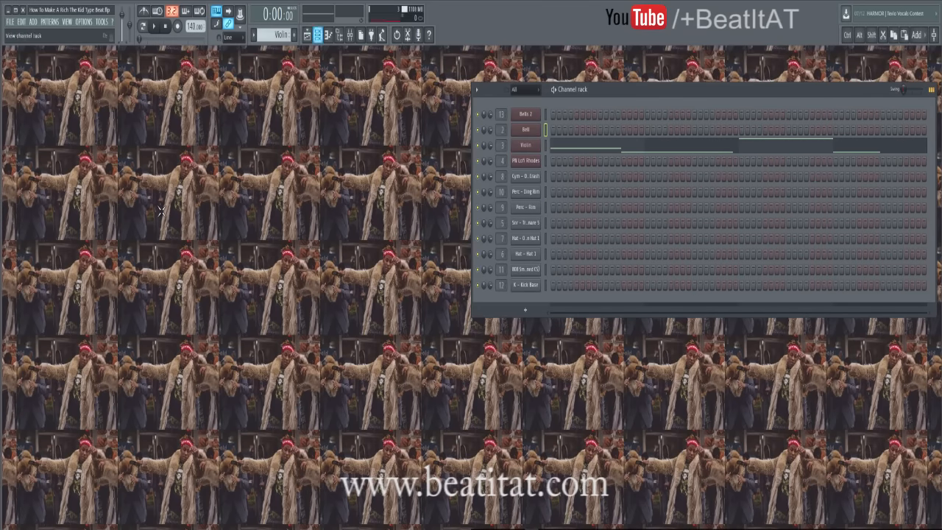
pyautogui.press('Escape')
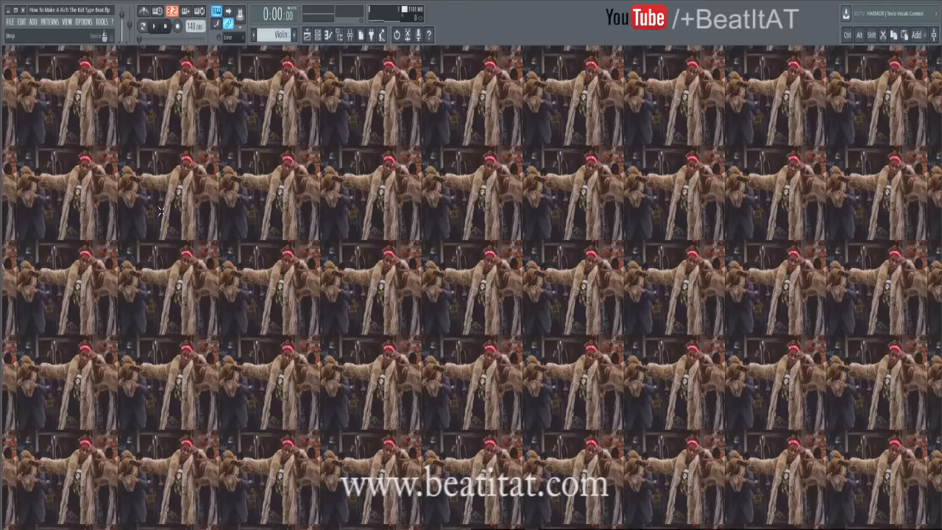
# Play the full arrangement from the start through Chorus 2, and stop playback with the Playlist open.
pyautogui.press('space')
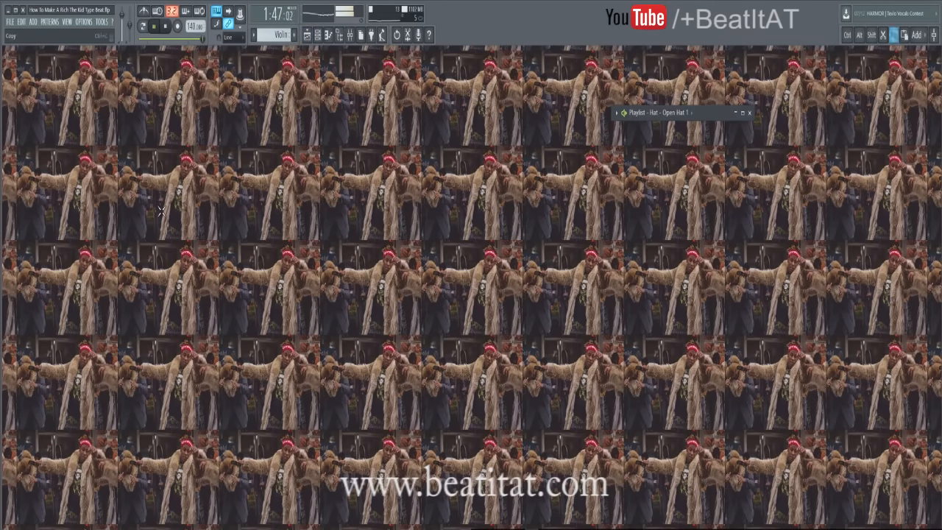
pyautogui.press('F5')
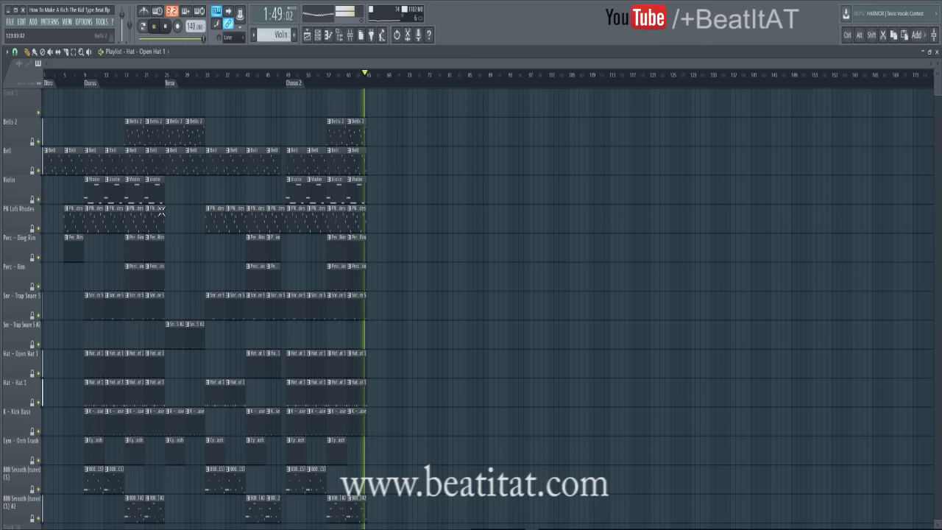
pyautogui.press('space')
pyautogui.press('space')
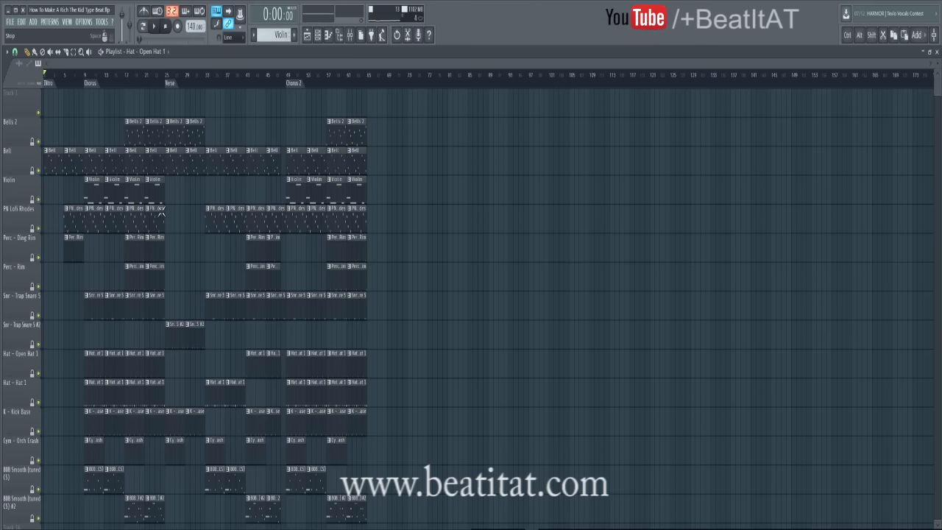
pyautogui.press('F9')
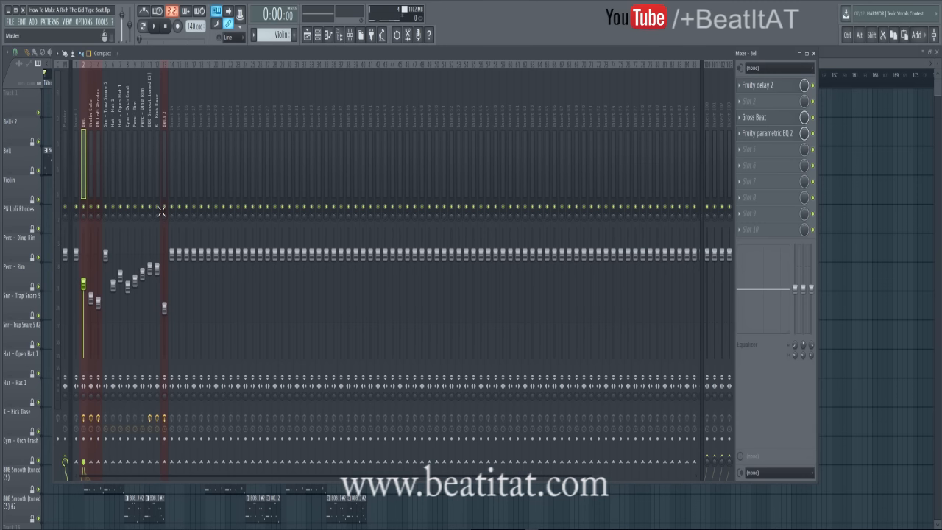
pyautogui.click(64, 164)
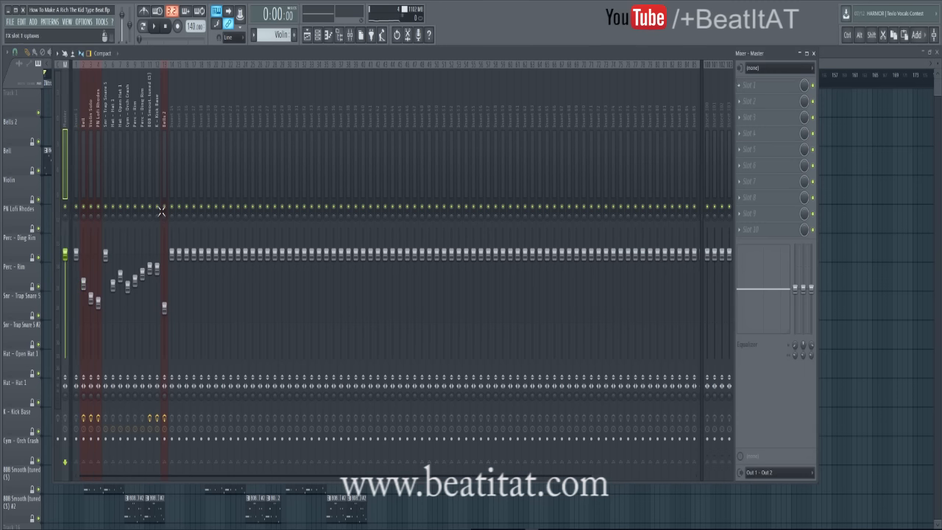
pyautogui.click(740, 86)
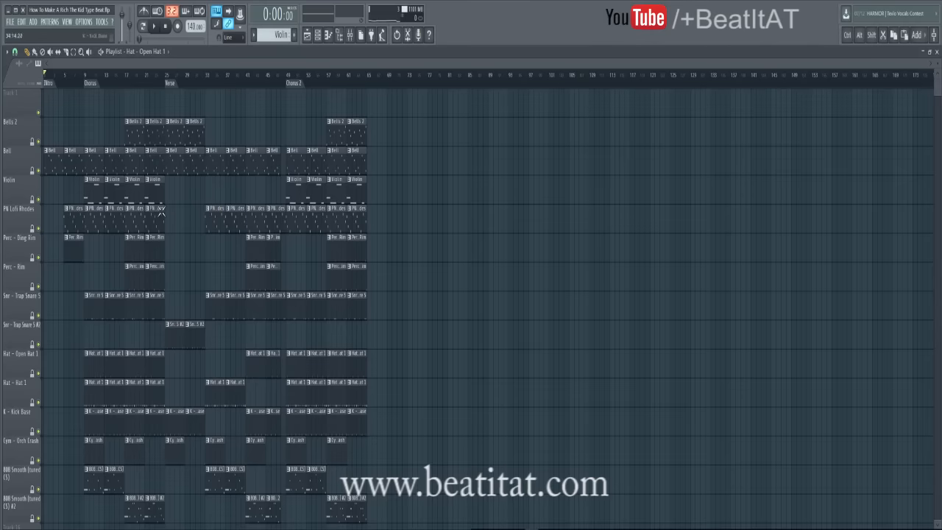
# Save the project.
pyautogui.scroll(-3, 162, 211)
pyautogui.scroll(3, 162, 211)
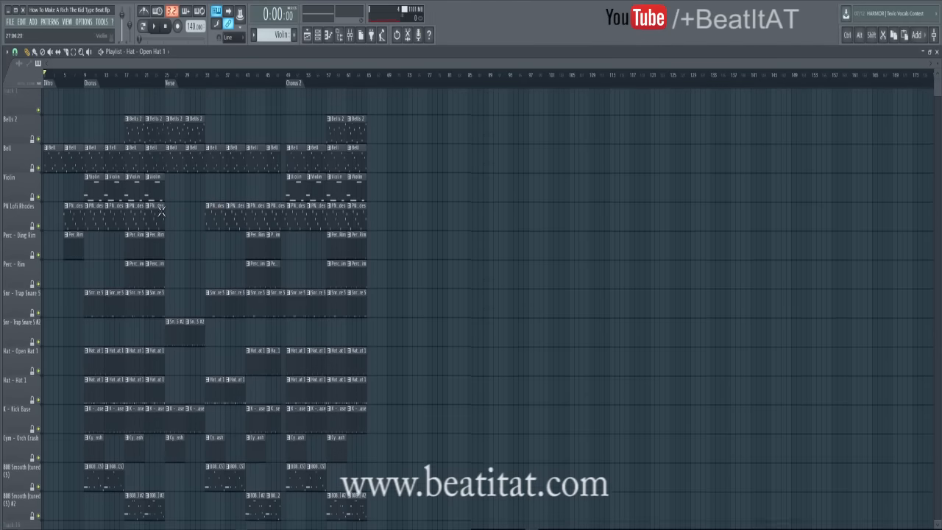
pyautogui.click(10, 22)
pyautogui.click(22, 66)
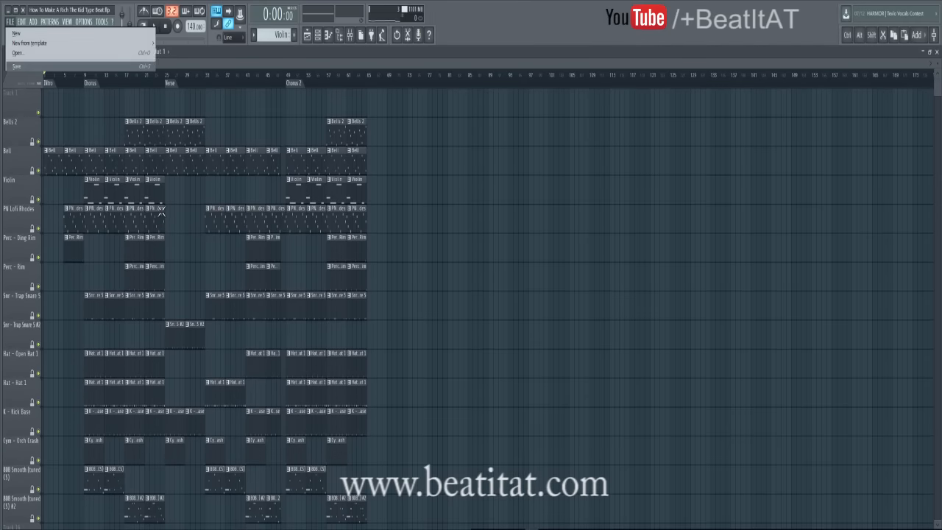
# Load Fruity parametric EQ 2 into slot 1 of the Hat - Open Hat 1 mixer track and use band 1 to cut the low frequencies.
pyautogui.press('F9')
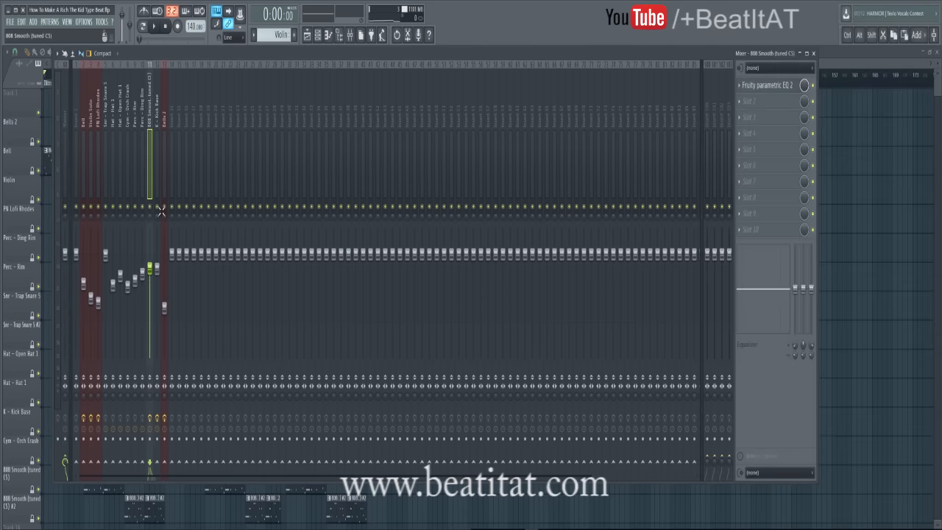
pyautogui.press('Right')
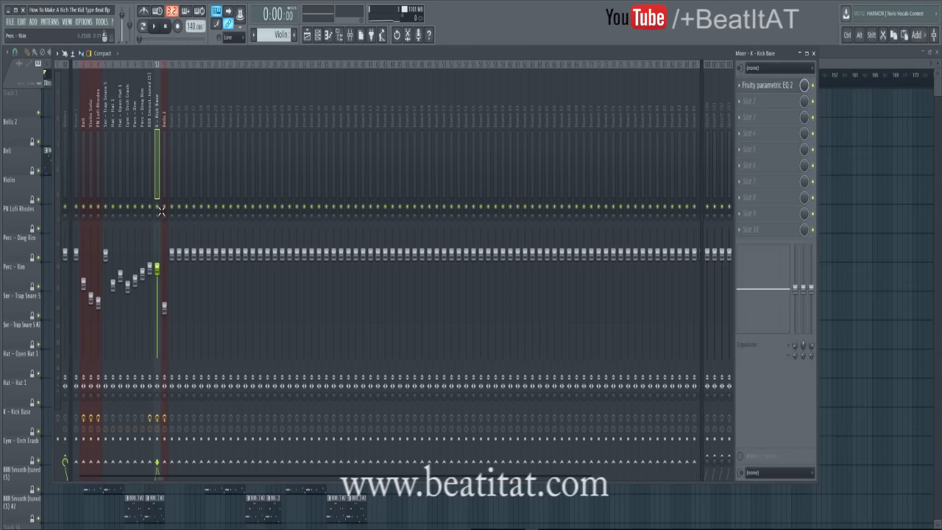
pyautogui.press('Left')
pyautogui.press('Left')
pyautogui.press('Left')
pyautogui.press('Left')
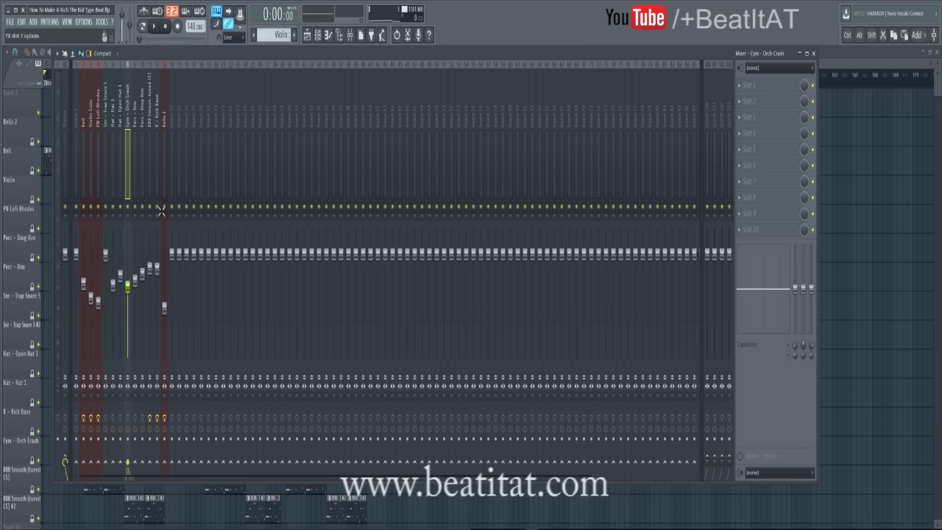
pyautogui.press('Left')
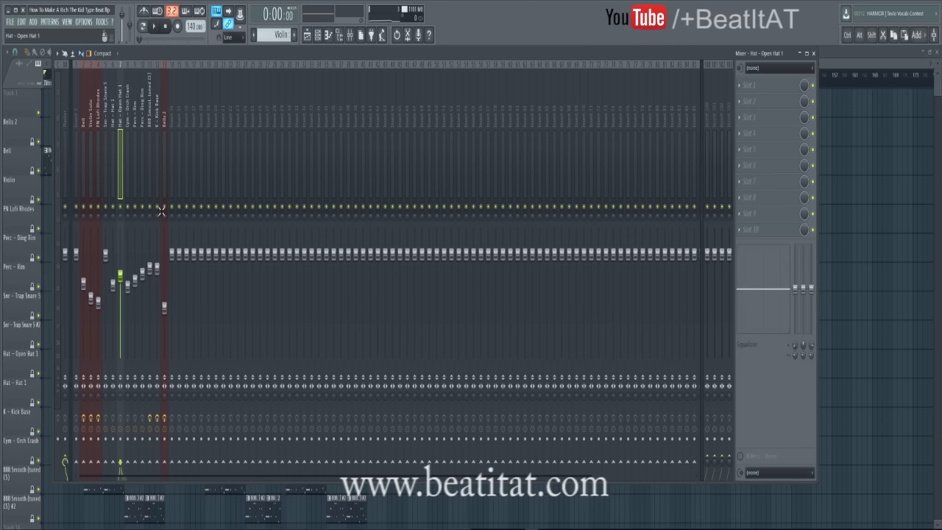
pyautogui.click(740, 85)
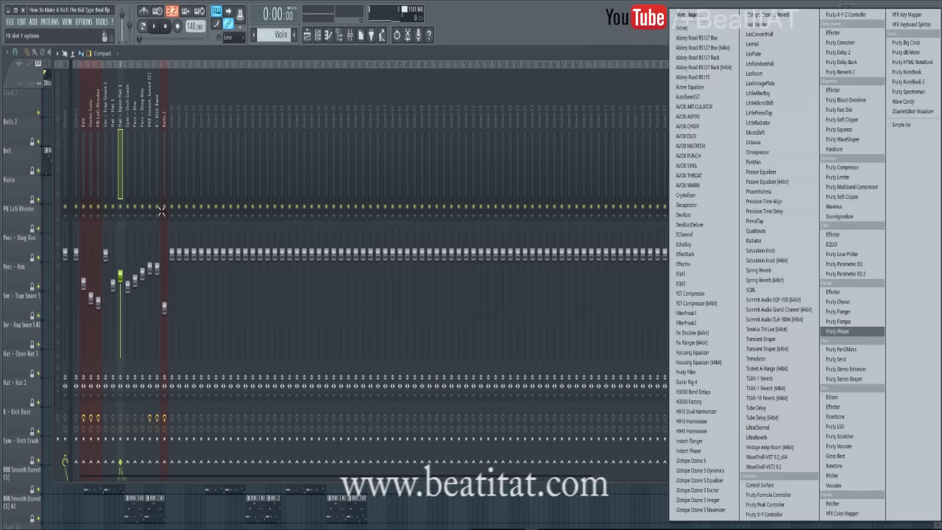
pyautogui.click(851, 274)
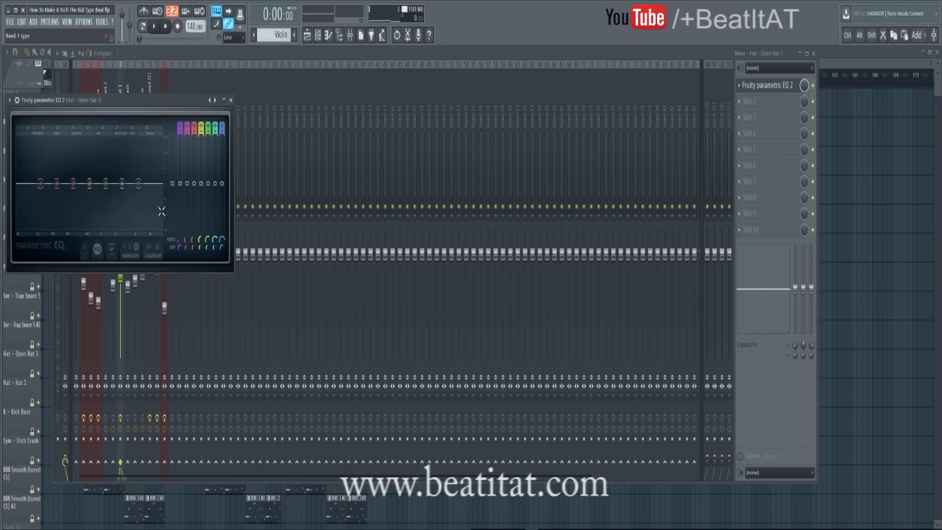
pyautogui.click(161, 211)
pyautogui.moveTo(40, 183); pyautogui.dragTo(91, 184)
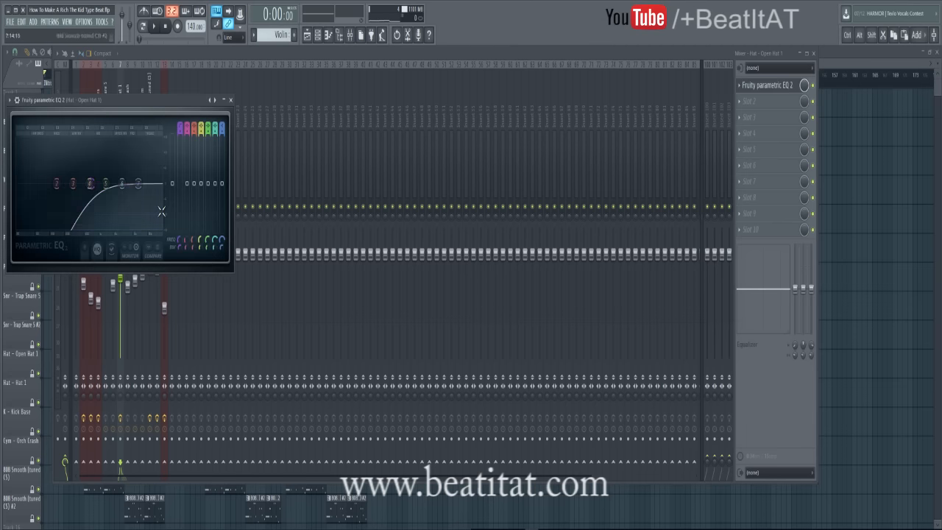
# Solo the Hat - Open Hat 1 mixer track and play from bar 33 with its EQ displayed to check the low cut.
pyautogui.press('F5')
pyautogui.click(167, 74)
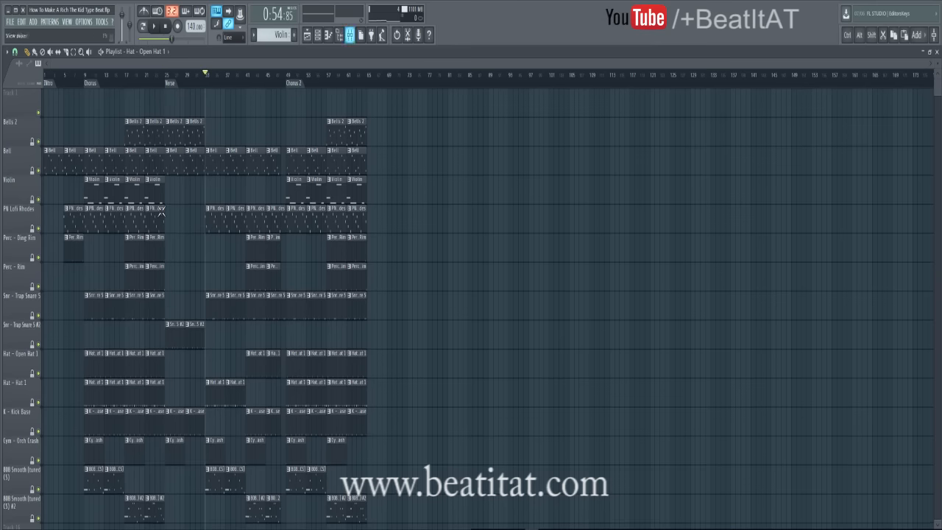
pyautogui.press('F9')
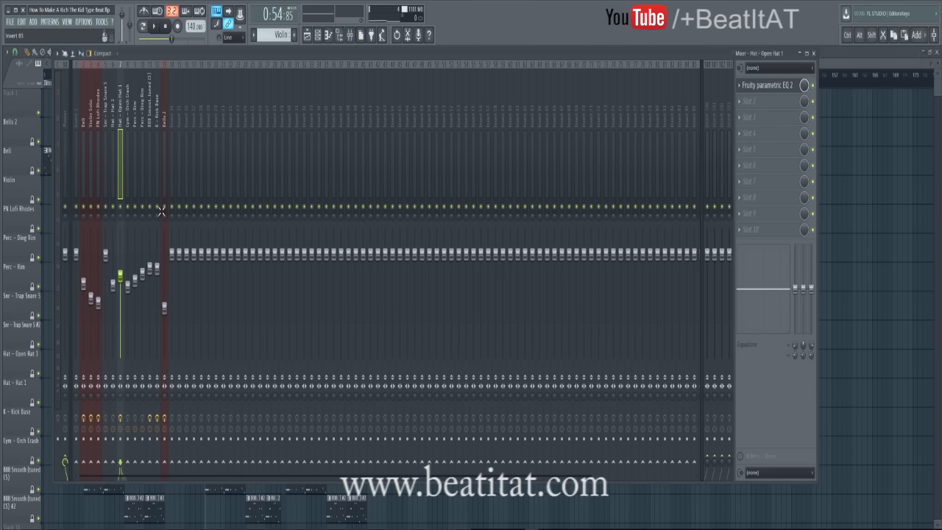
pyautogui.click(768, 86)
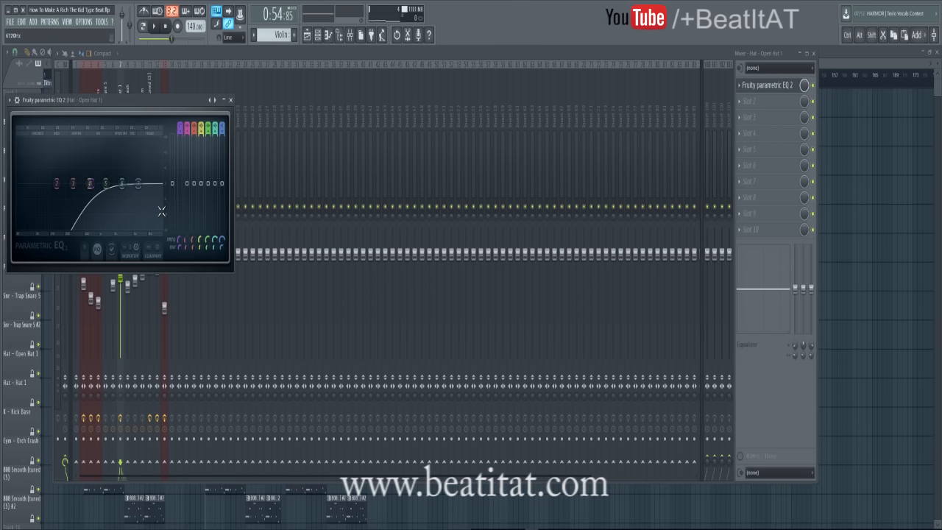
pyautogui.moveTo(128, 100); pyautogui.dragTo(137, 250)
pyautogui.rightClick(120, 206)
pyautogui.press('space')
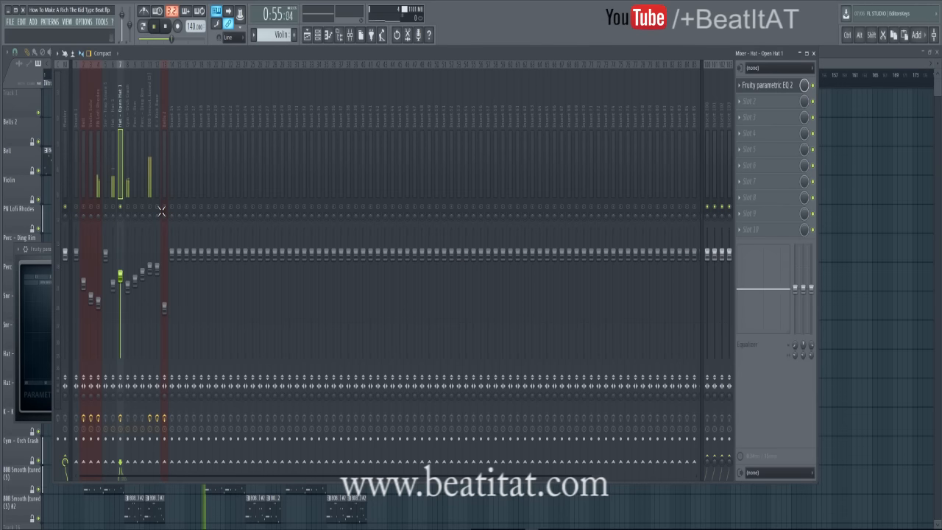
pyautogui.click(767, 85)
pyautogui.click(768, 85)
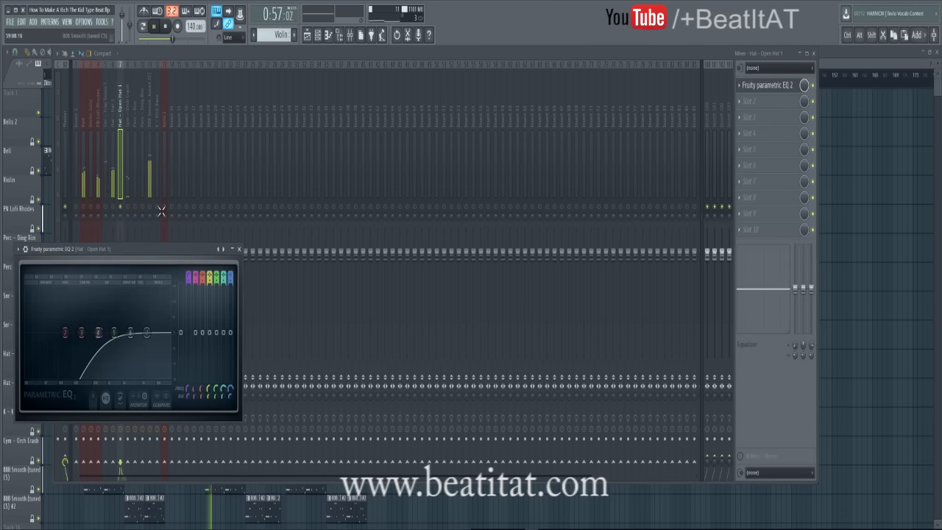
# Unsolo the Hat - Open Hat 1 mixer track to hear the full mix, and solo the Hat - Hat 1 track.
pyautogui.press('F5')
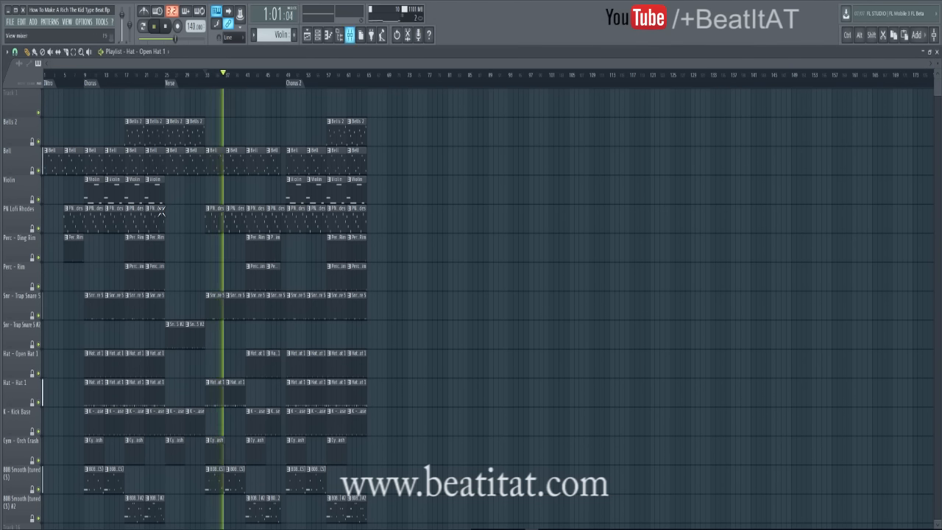
pyautogui.press('F9')
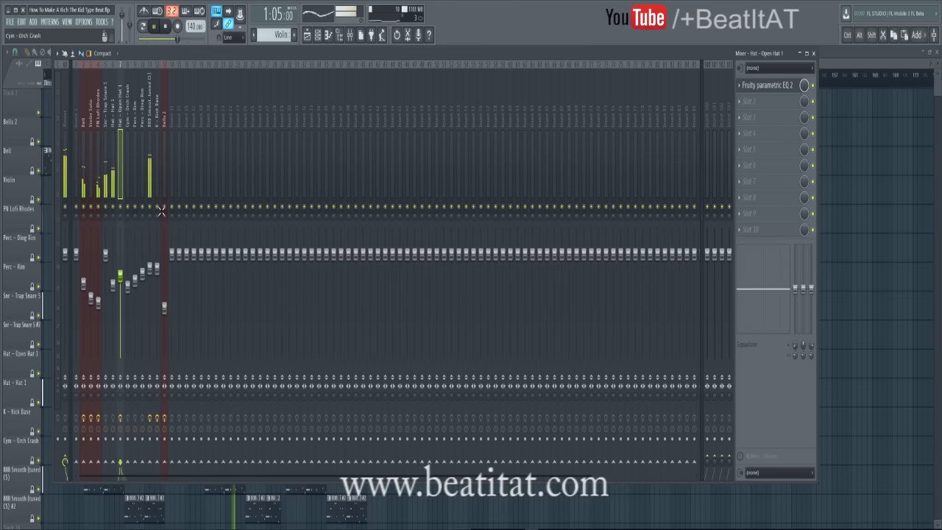
pyautogui.rightClick(161, 211)
pyautogui.rightClick(161, 212)
pyautogui.press('Left')
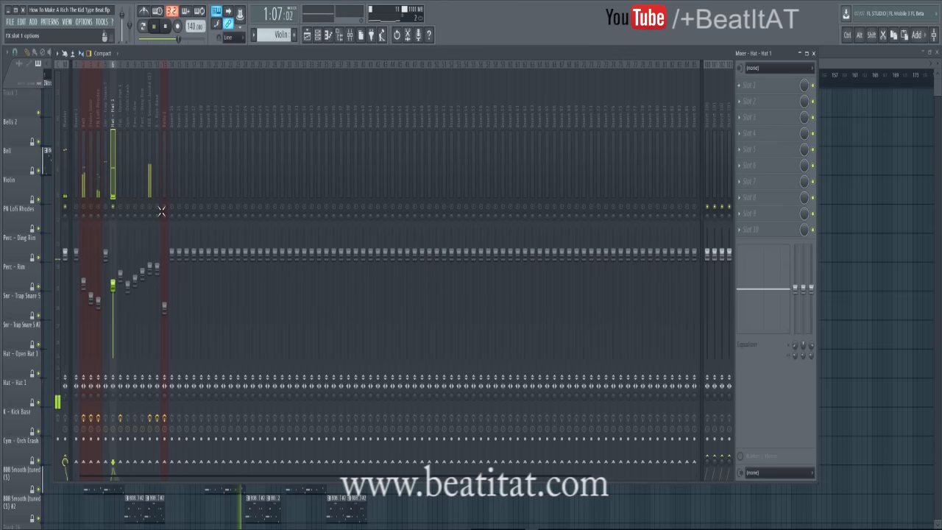
# Load Fruity parametric EQ 2 into slot 1 of the Hat - Hat 1 track, cutting the lows with band 1 and boosting the highs with a shelf.
pyautogui.click(740, 85)
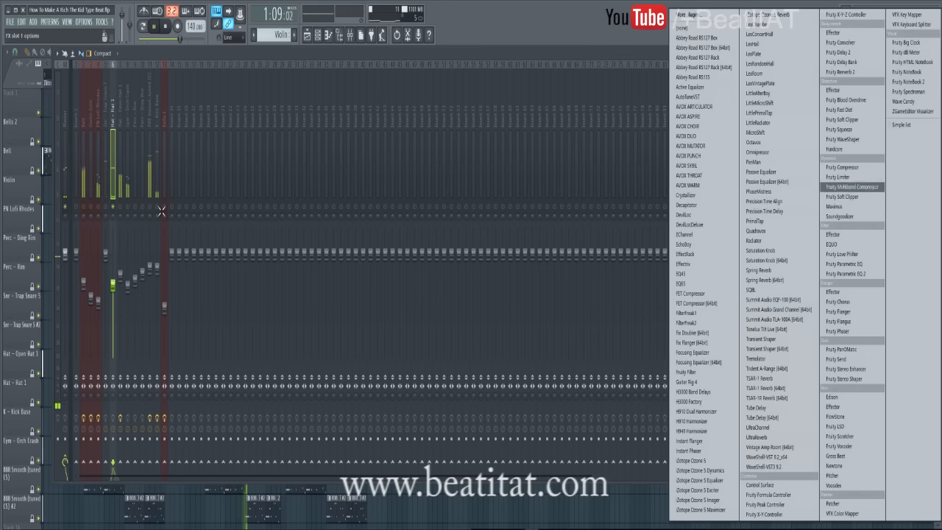
pyautogui.click(845, 273)
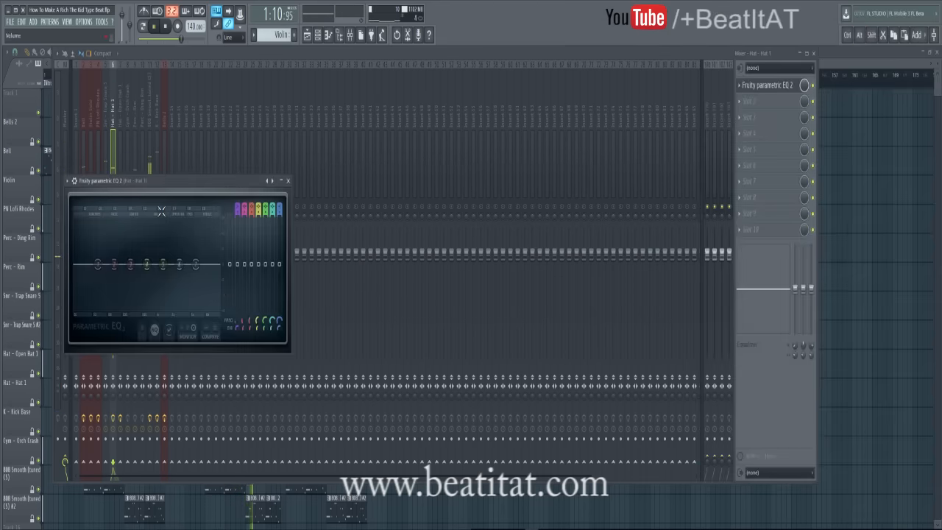
pyautogui.moveTo(237, 209); pyautogui.dragTo(238, 220)
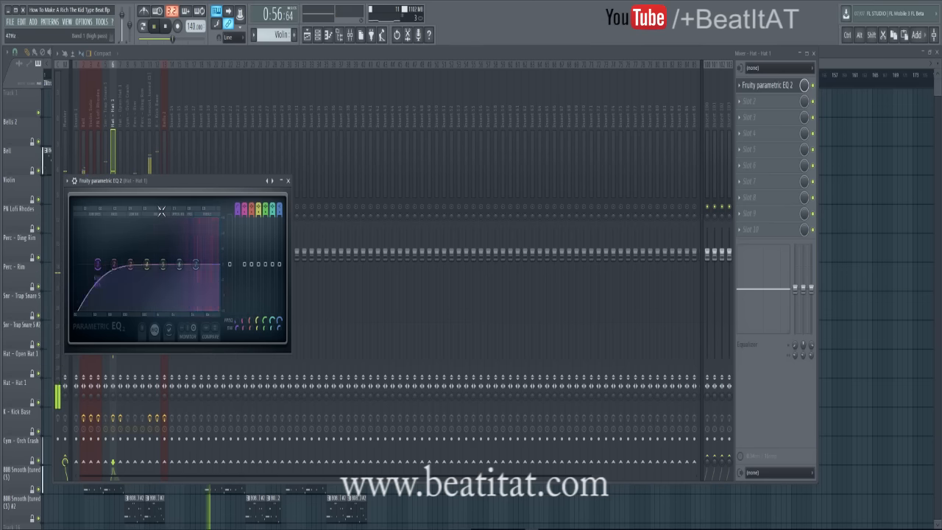
pyautogui.moveTo(97, 263); pyautogui.dragTo(202, 253)
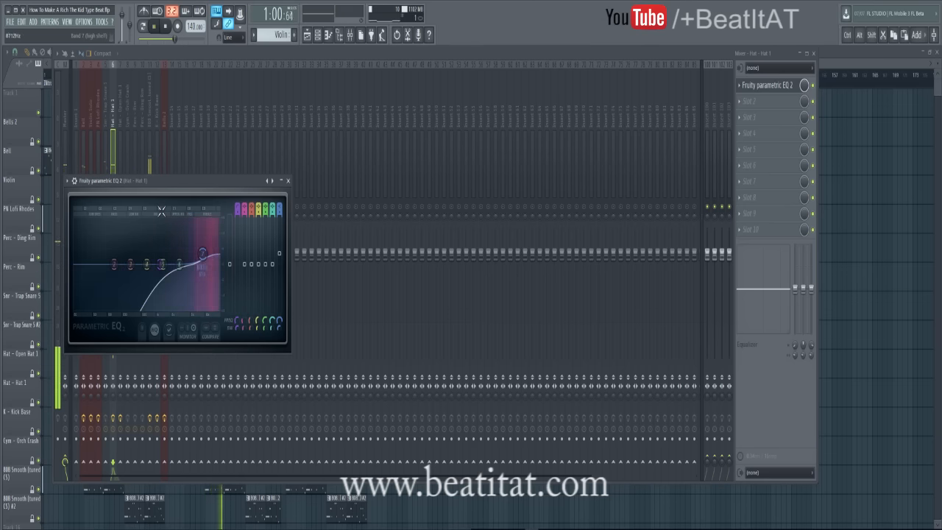
pyautogui.press('Escape')
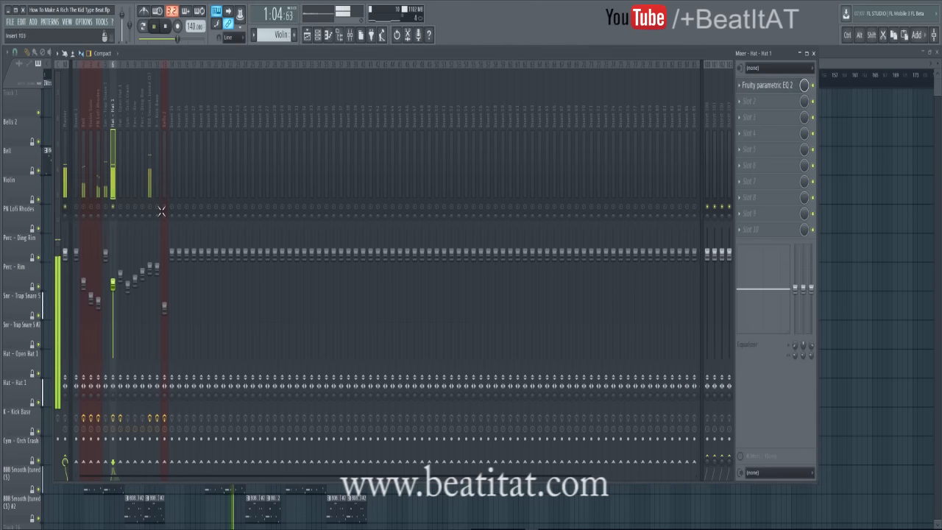
# Play the unsoloed mix to balance levels, lowering the Hat - Hat 1 fader to about 61% and the 808 Smooth fader slightly.
pyautogui.press('space')
pyautogui.press('space')
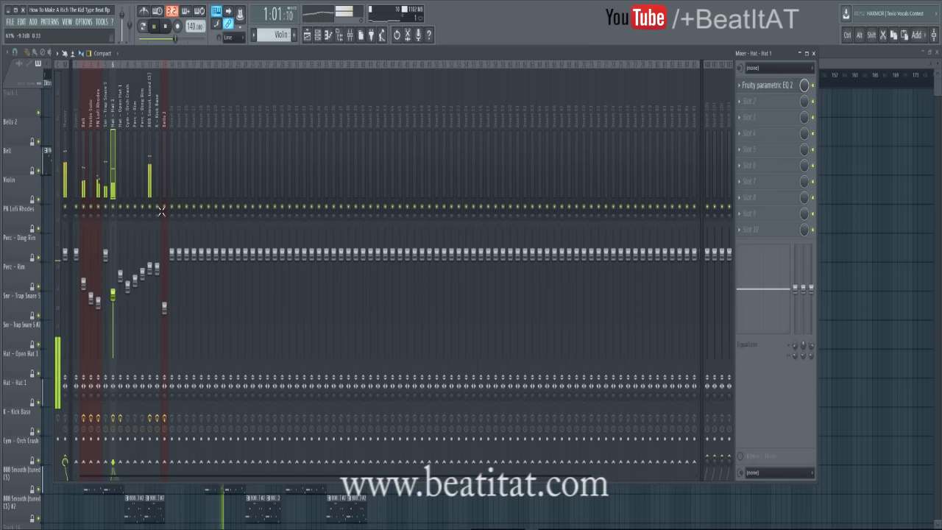
pyautogui.click(150, 269)
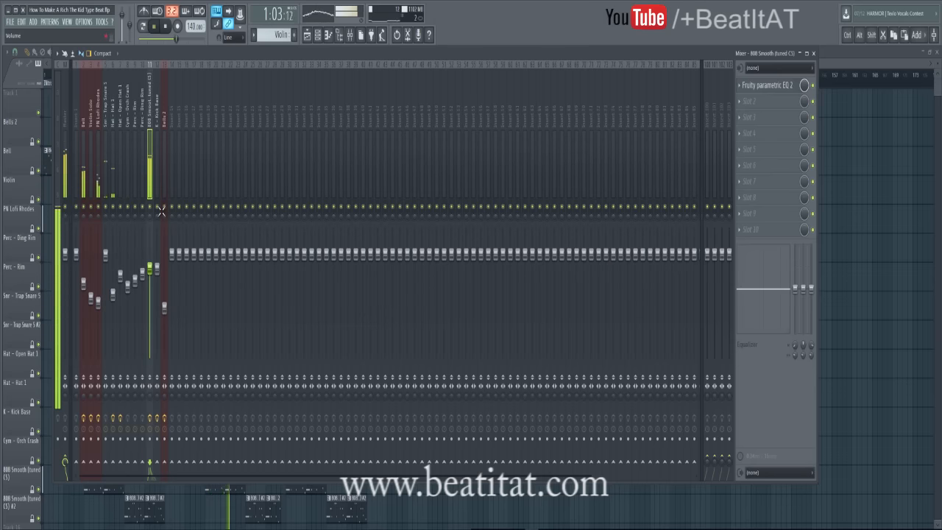
pyautogui.click(98, 158)
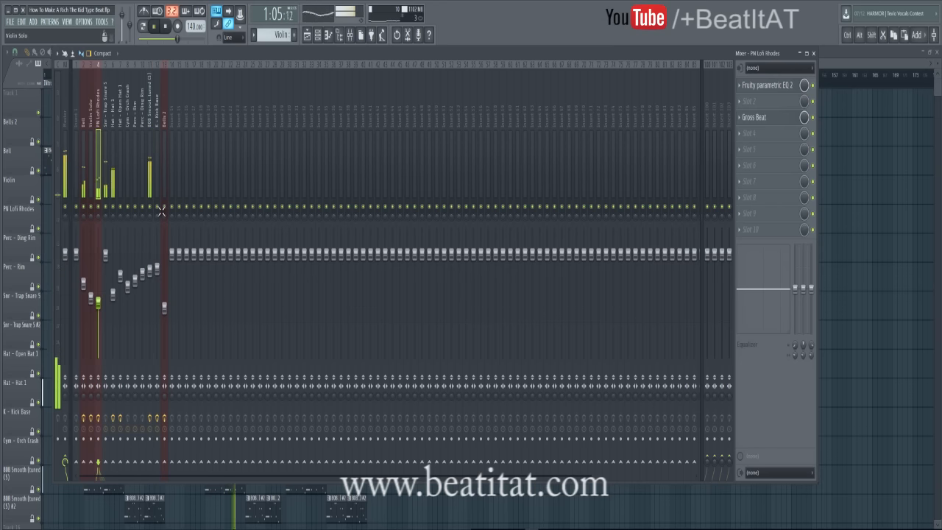
# Load Effectrix into slot 1 of the Master track and switch the effect slot off.
pyautogui.click(65, 309)
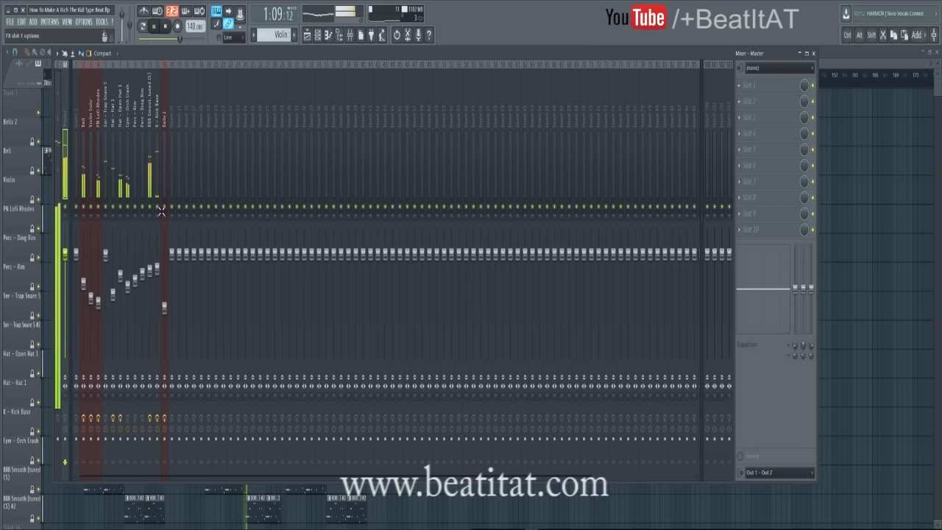
pyautogui.click(739, 86)
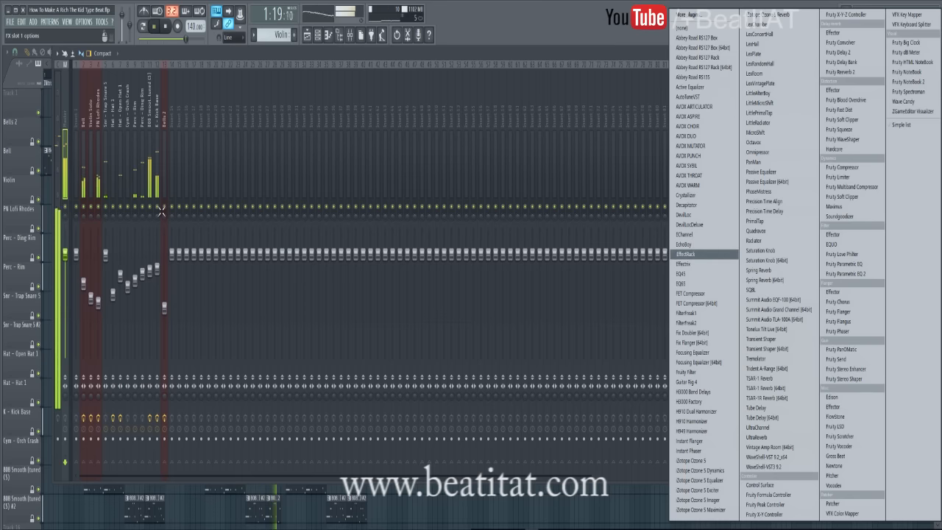
pyautogui.click(684, 264)
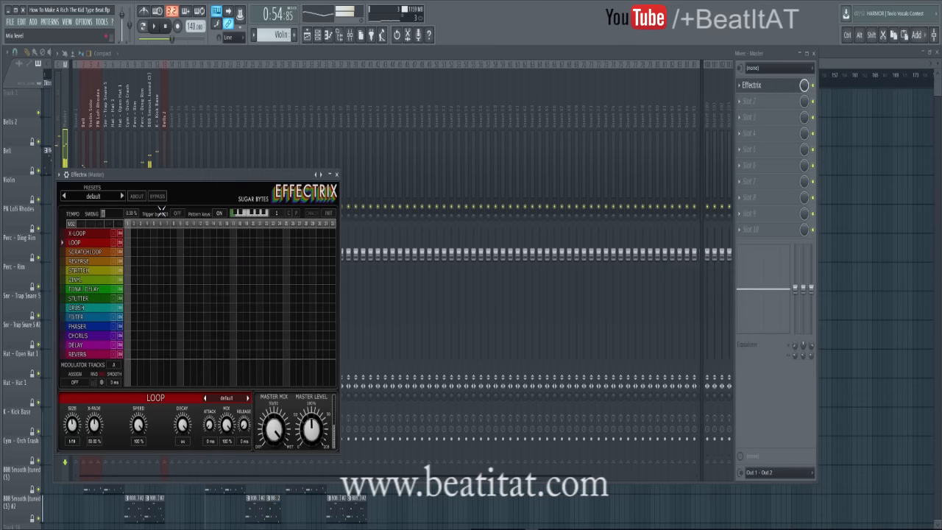
pyautogui.press('Escape')
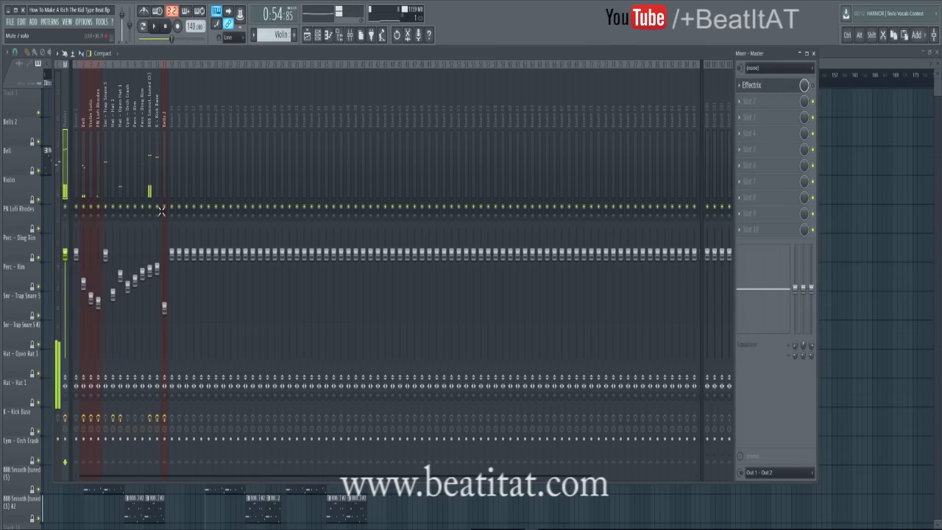
# Create an automation clip for the on/off state of the Master's Effectrix slot and display it in the Playlist.
pyautogui.press('Return')
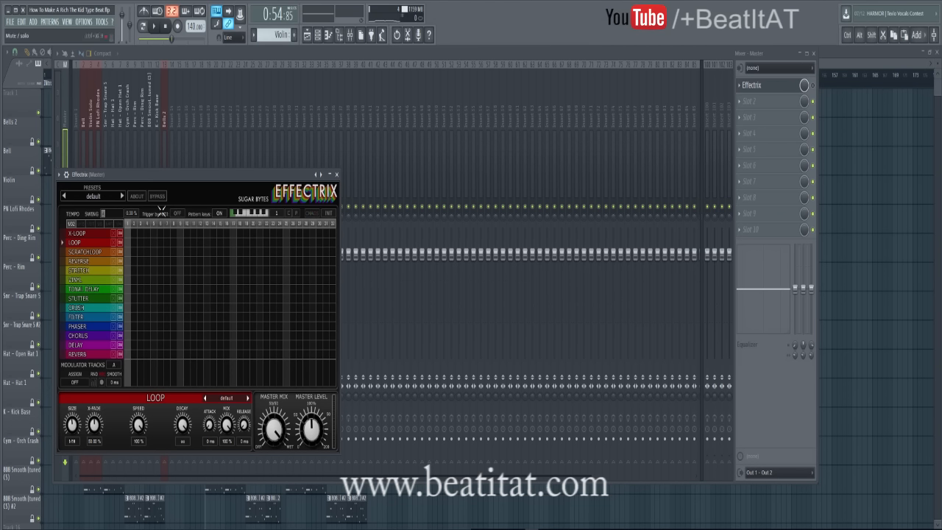
pyautogui.rightClick(814, 86)
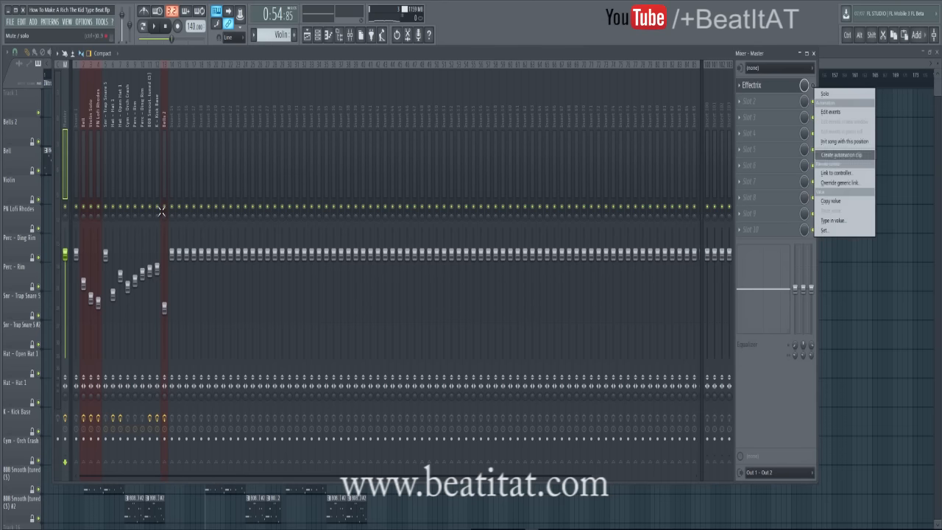
pyautogui.click(843, 154)
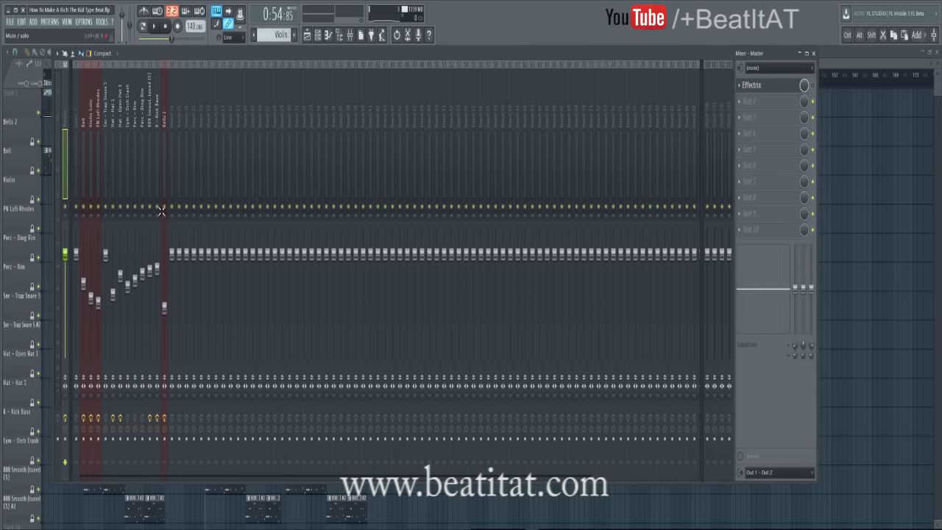
pyautogui.press('F9')
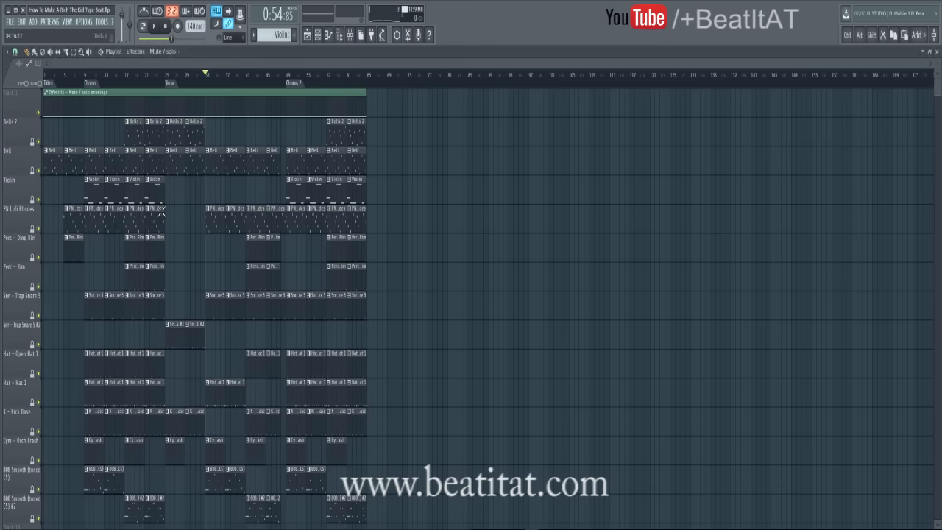
pyautogui.scroll(-5, 161, 211)
pyautogui.scroll(5, 162, 211)
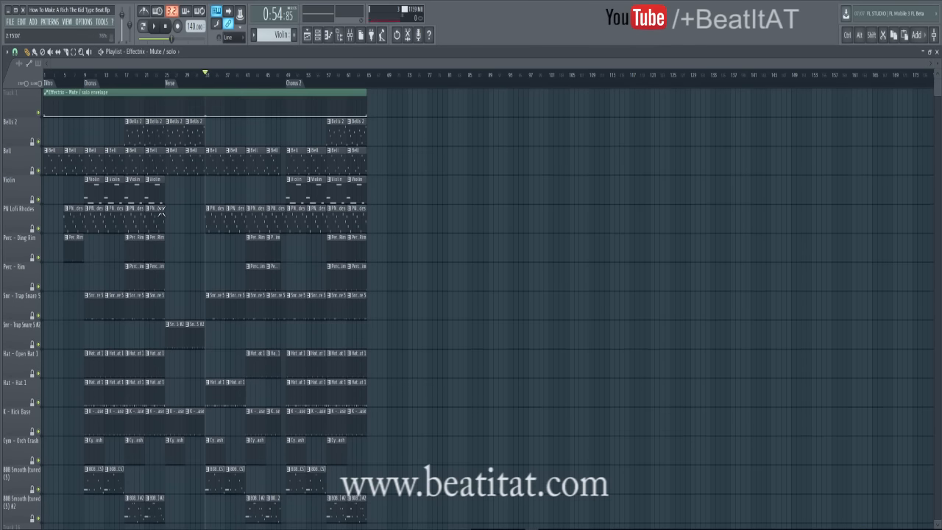
# Look over the Effectrix window, close it and the mixer, and move the song position to bar 17.
pyautogui.press('F9')
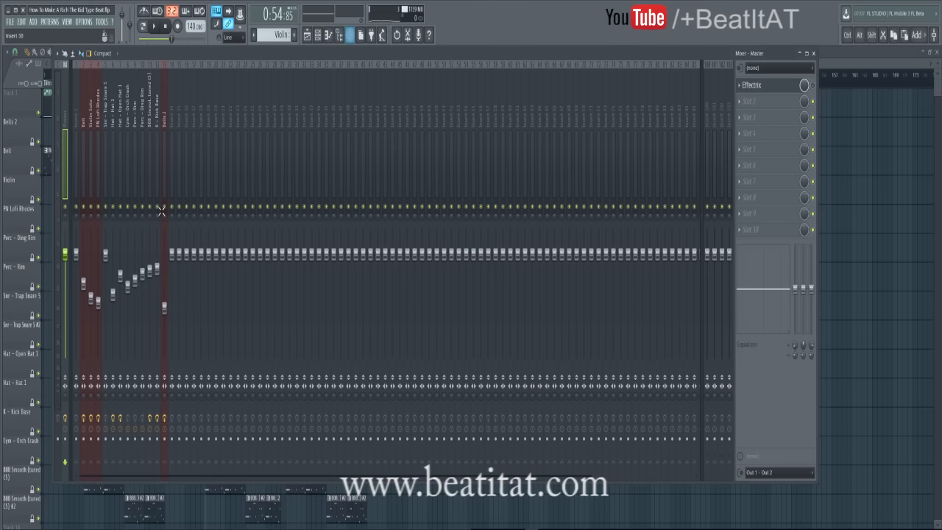
pyautogui.click(766, 85)
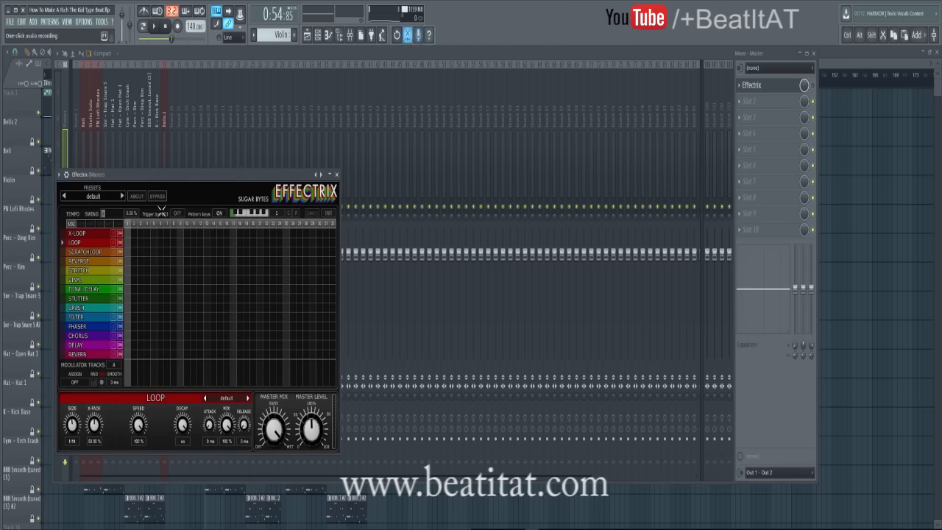
pyautogui.click(814, 53)
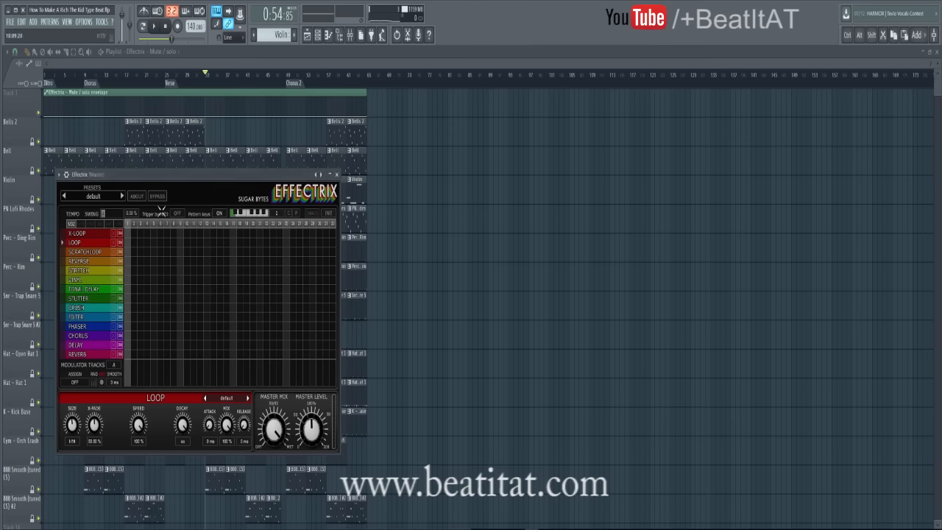
pyautogui.click(336, 175)
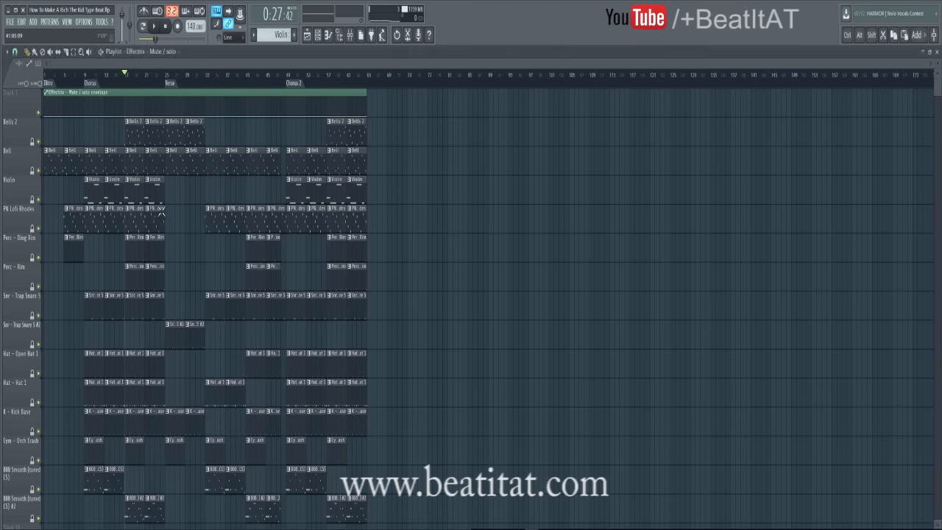
# Load Gross Beat into slot 2 of the Master track, switched off, and create an automation clip for its on/off state.
pyautogui.click(350, 34)
pyautogui.click(745, 94)
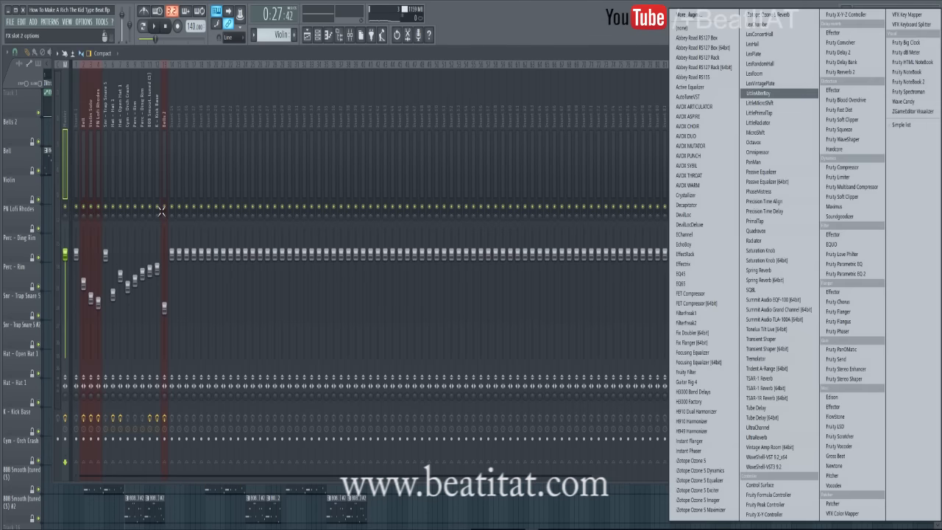
pyautogui.click(652, 74)
pyautogui.click(766, 85)
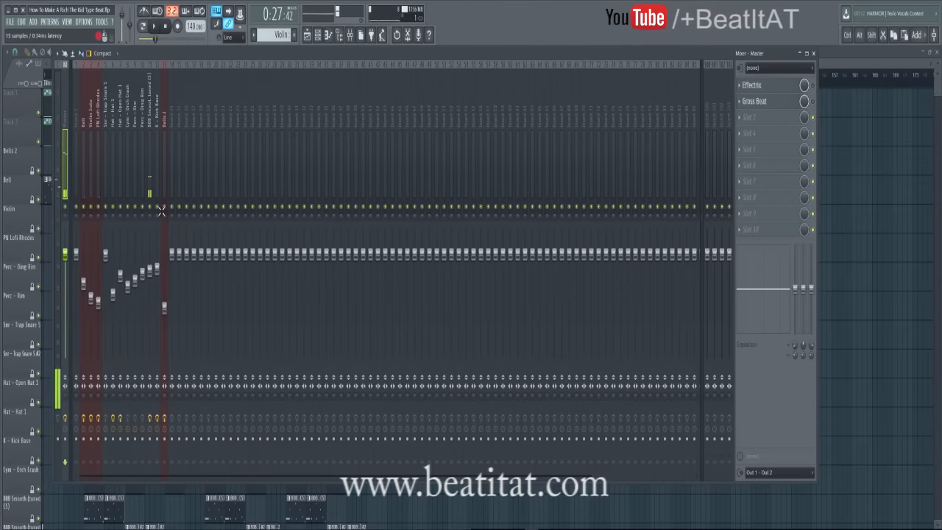
# Review the Master's Effectrix pattern and set Gross Beat's click reduction to High (melodic).
pyautogui.click(752, 85)
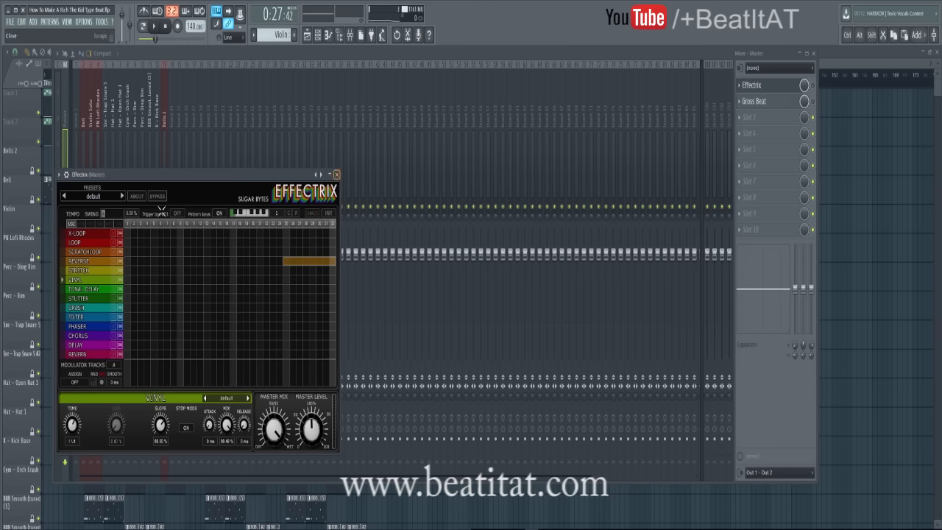
pyautogui.click(337, 175)
pyautogui.click(754, 102)
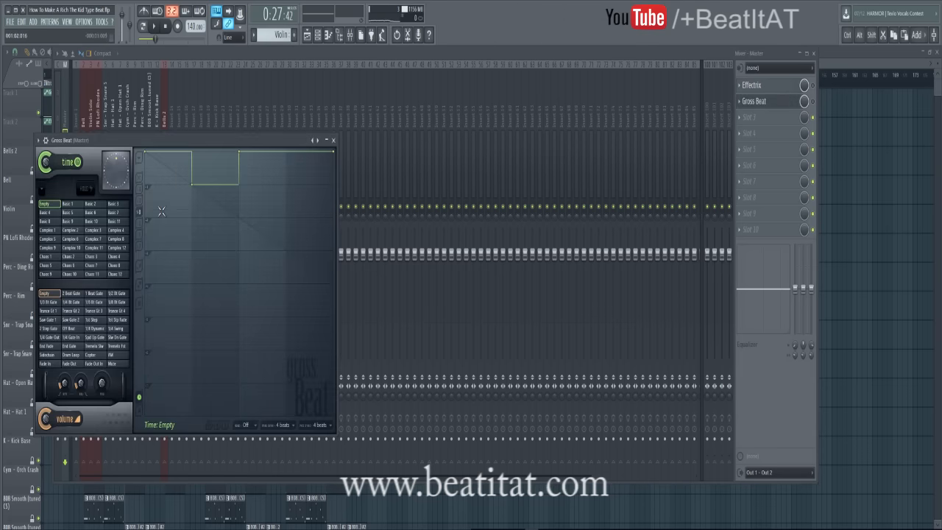
pyautogui.click(42, 190)
pyautogui.moveTo(81, 204)
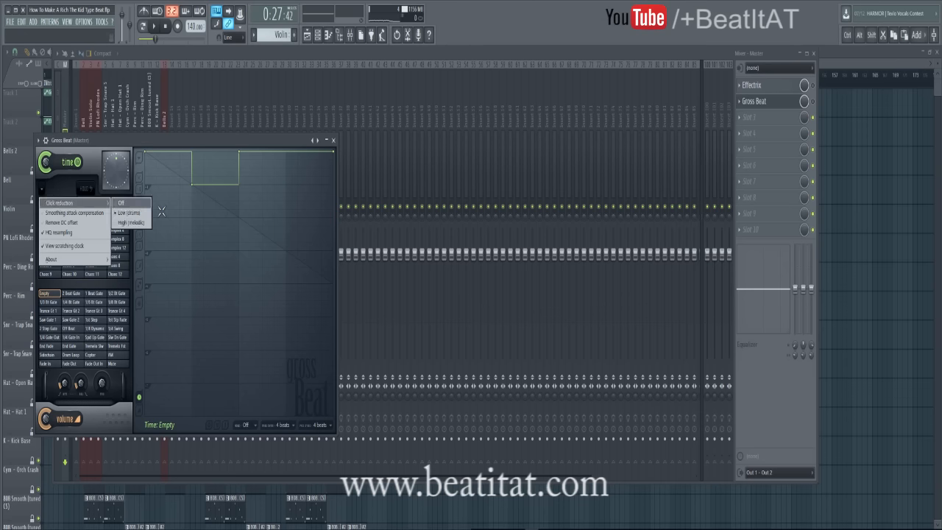
pyautogui.click(133, 223)
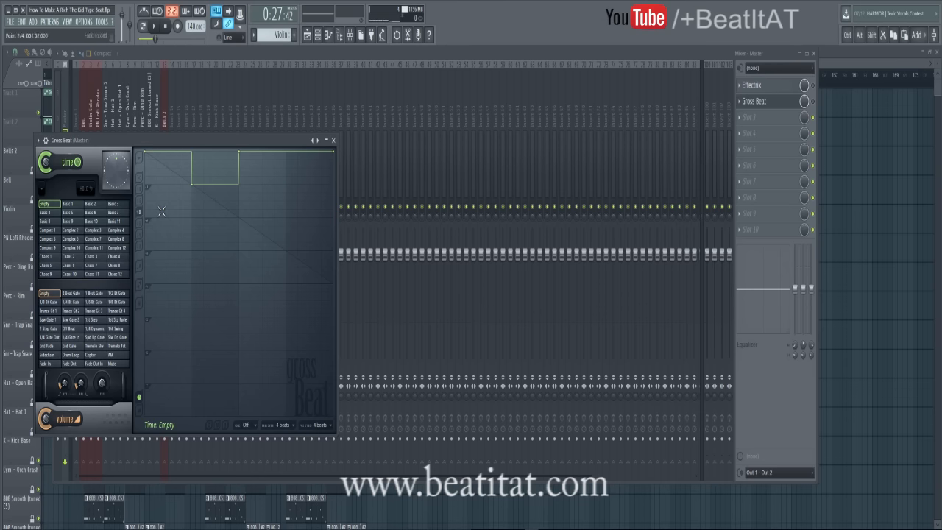
pyautogui.click(334, 140)
# Add a one-bar switched-on section at bar 9, the start of the Chorus, to the Gross Beat mute automation clip.
pyautogui.press('F9')
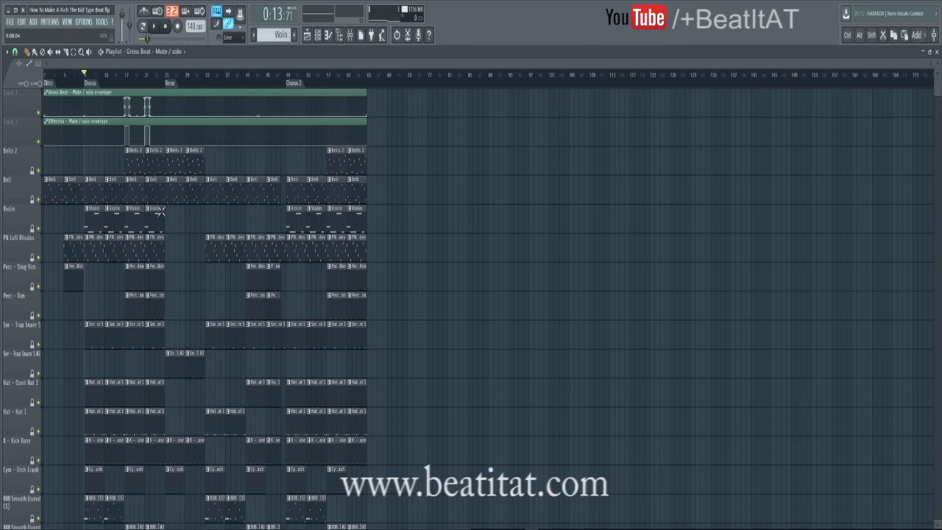
pyautogui.rightClick(84, 114)
pyautogui.moveTo(84, 116)
pyautogui.mouseDown()
pyautogui.moveTo(84, 98)
pyautogui.moveTo(89, 117)
pyautogui.mouseUp()
pyautogui.rightClick(89, 103)
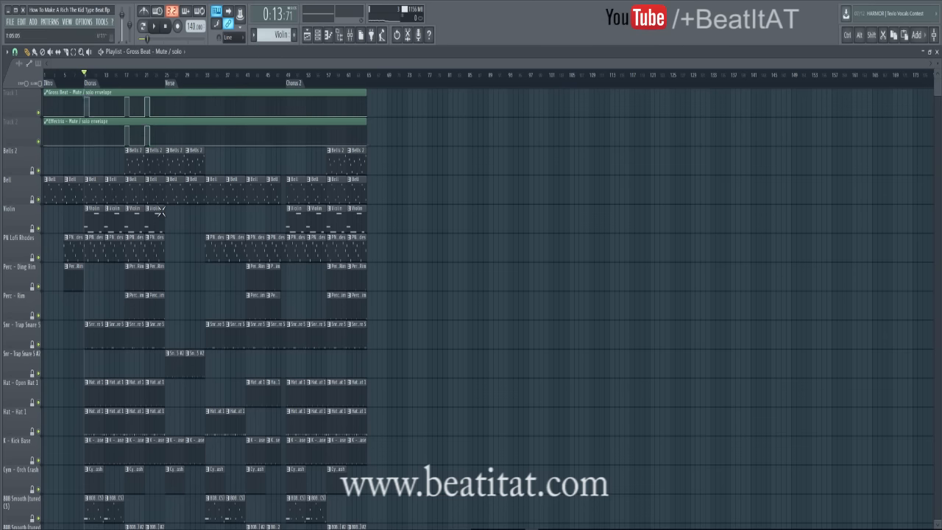
# Load Fruity Love Philter into slot 3 of the Master track and start playback from the beginning of the song.
pyautogui.press('Home')
pyautogui.press('F9')
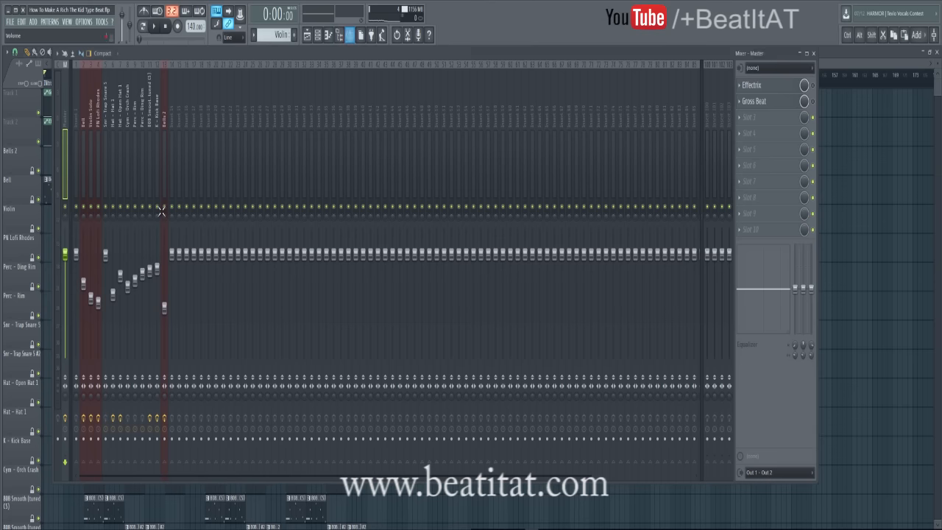
pyautogui.click(758, 117)
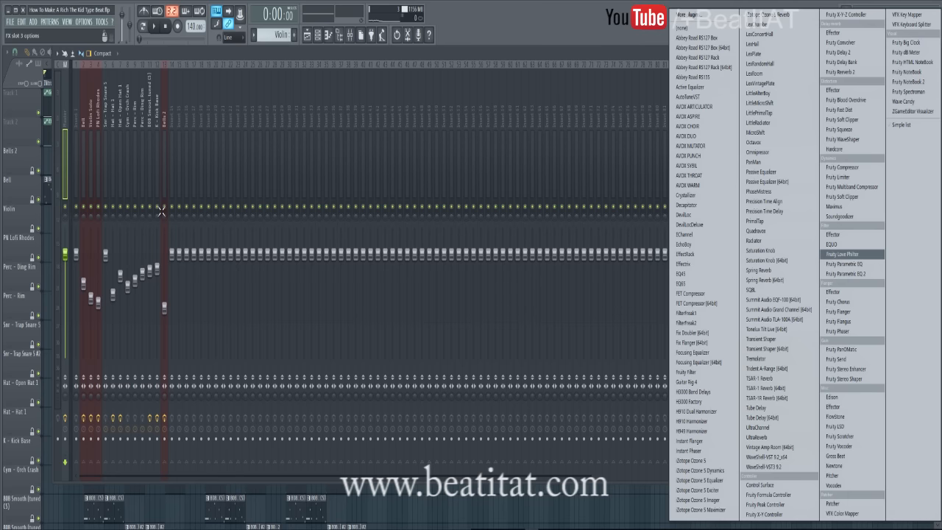
pyautogui.click(843, 254)
pyautogui.press('space')
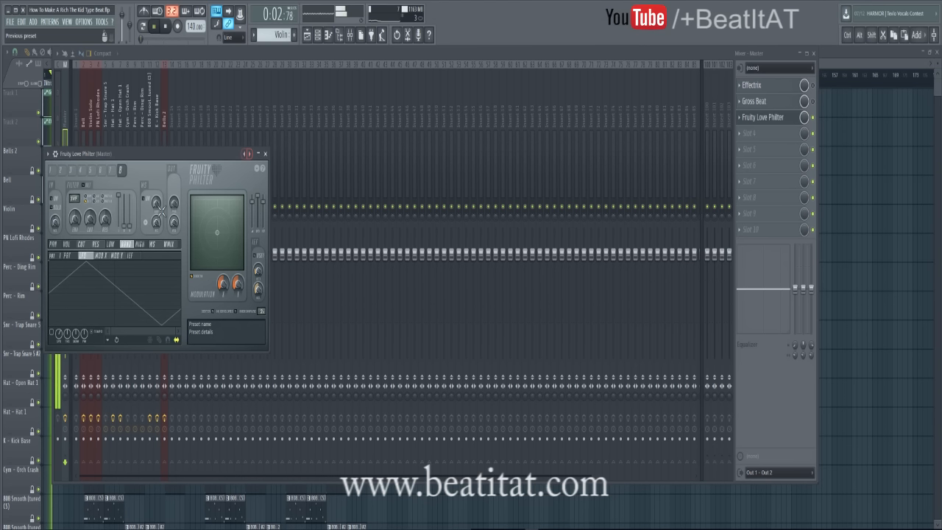
# Browse the Fruity Love Philter presets, settle on the self-oscillating lowpass, close the plugin and stop playback.
pyautogui.click(248, 154)
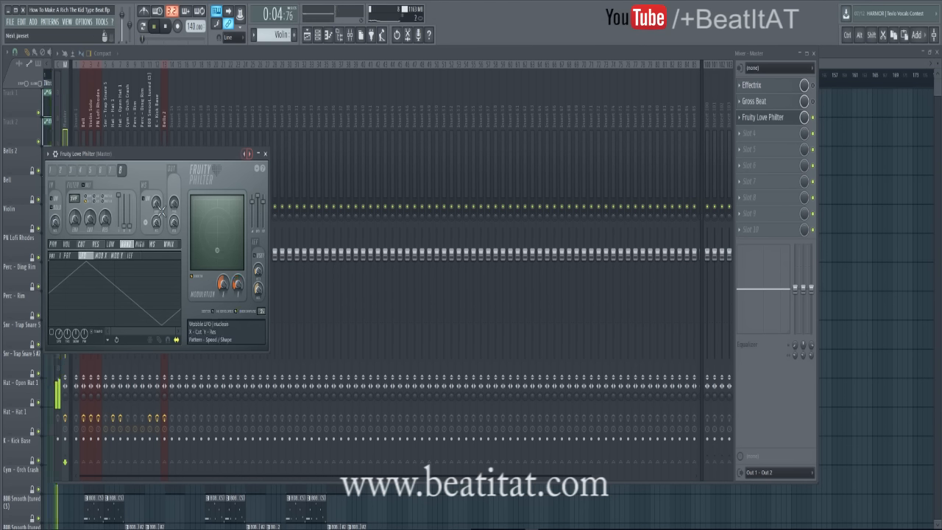
pyautogui.click(249, 154)
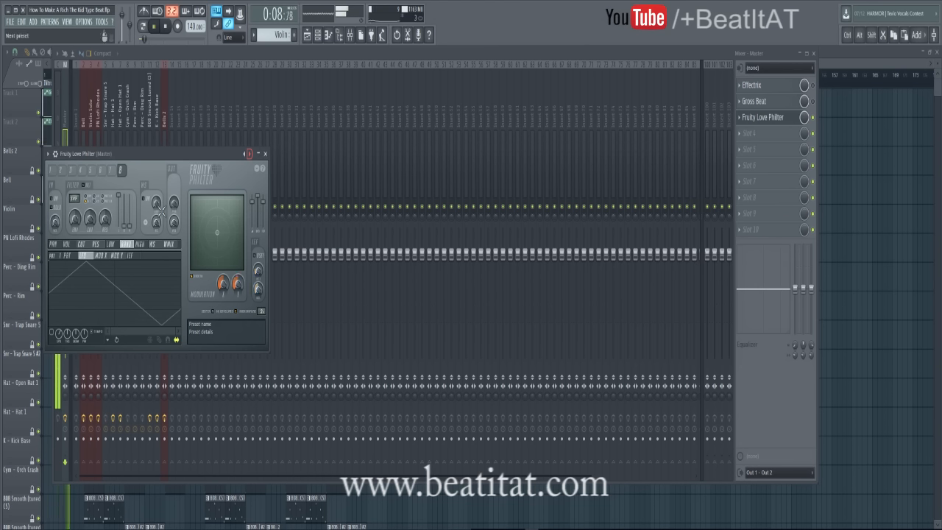
pyautogui.click(249, 153)
pyautogui.click(249, 154)
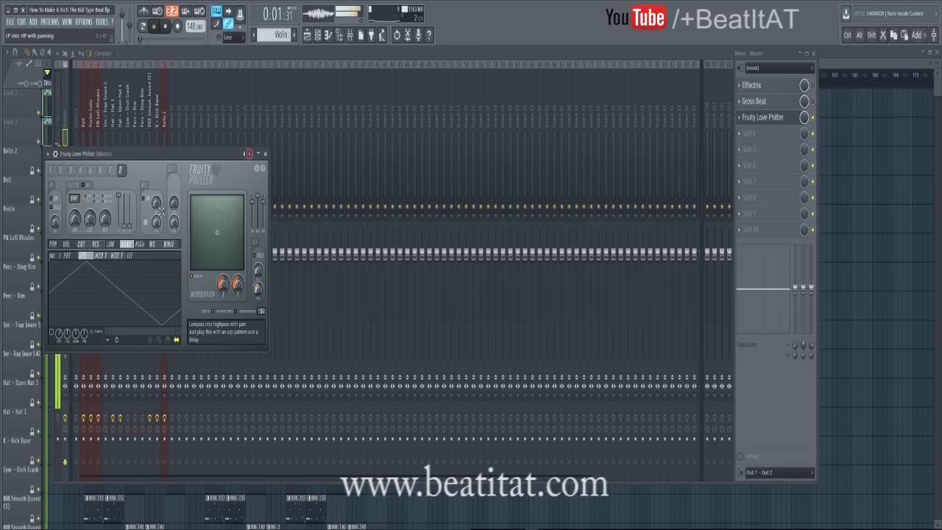
pyautogui.click(249, 154)
pyautogui.click(249, 154)
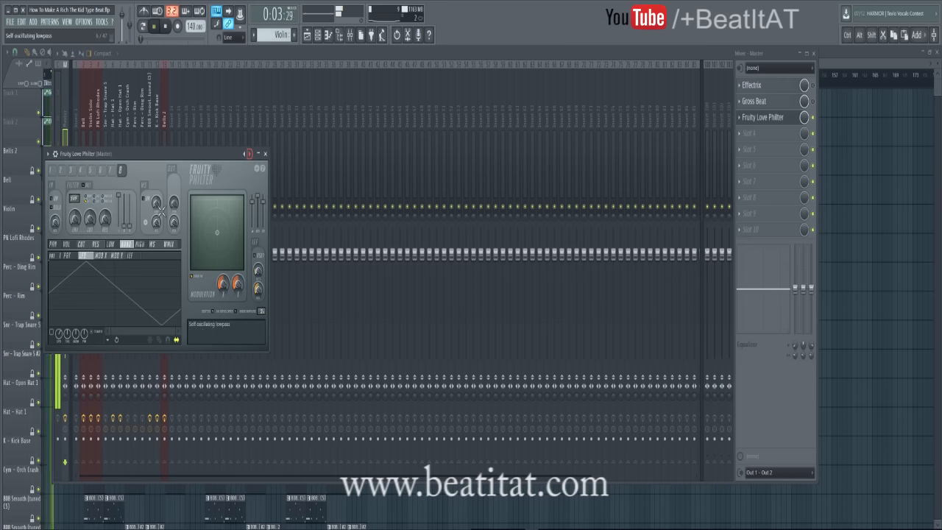
pyautogui.click(265, 154)
pyautogui.press('space')
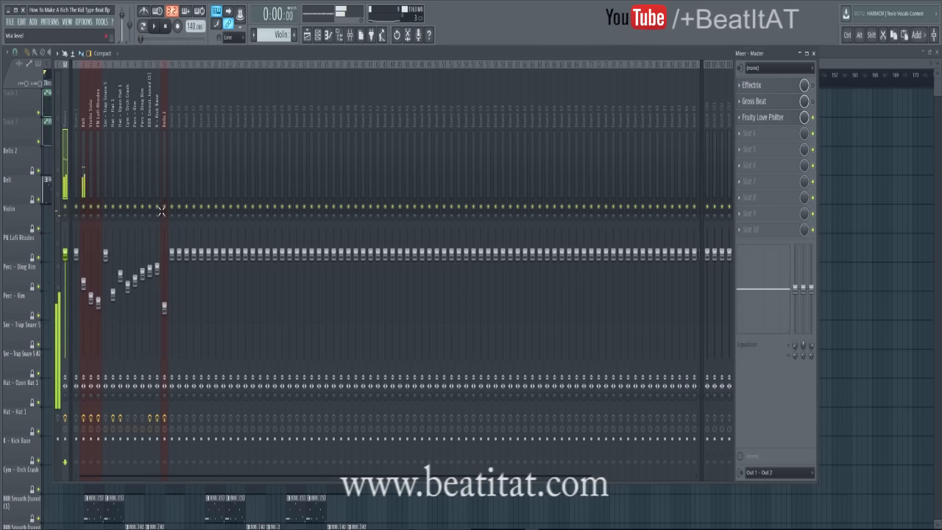
# Create an automation clip for Fruity Love Philter's mix level, shape it high through the Intro and falling to zero at bar 9, and play it.
pyautogui.rightClick(806, 120)
pyautogui.click(833, 189)
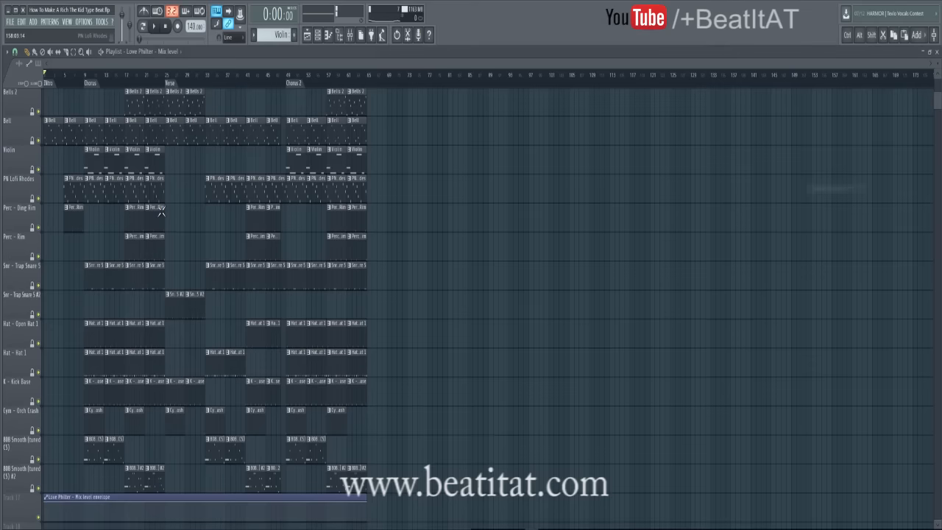
pyautogui.press('space')
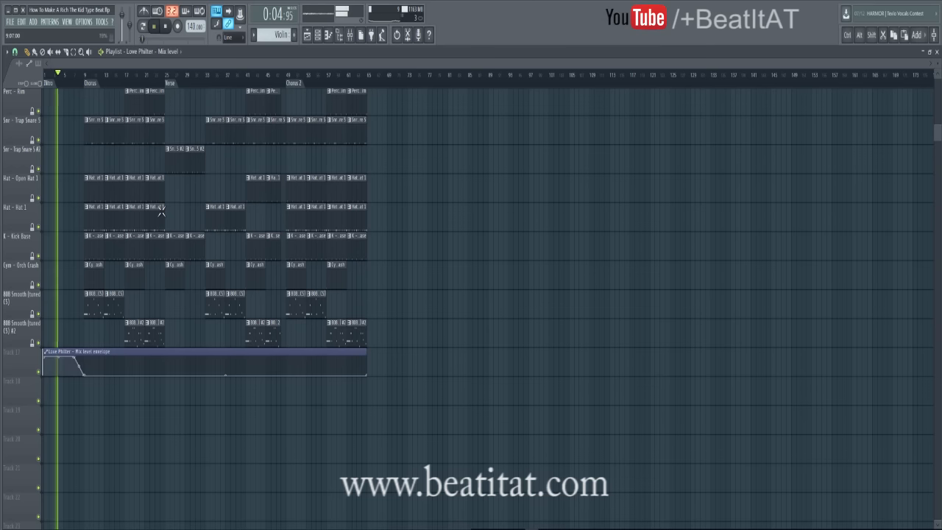
# Insert an empty playlist track above Bells 2 and move the Love Philter mix level clip onto it.
pyautogui.scroll(7, 160, 210)
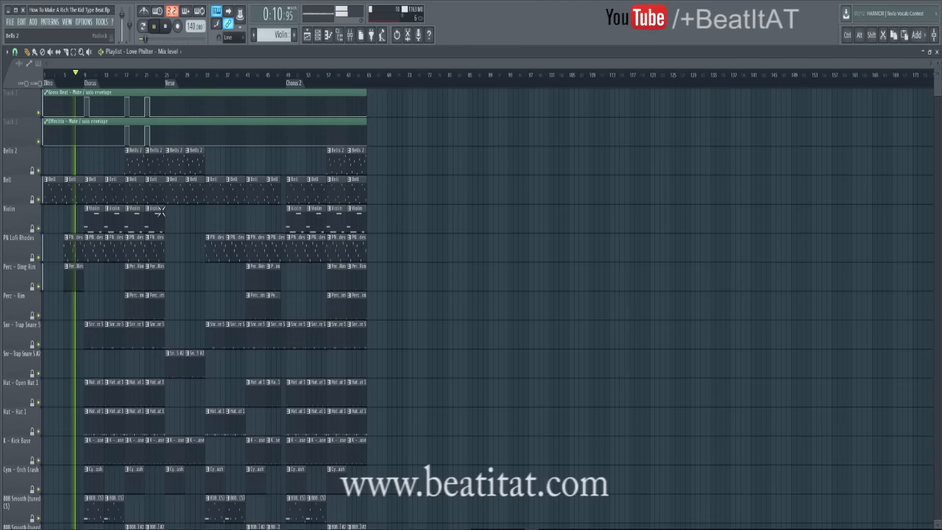
pyautogui.rightClick(28, 148)
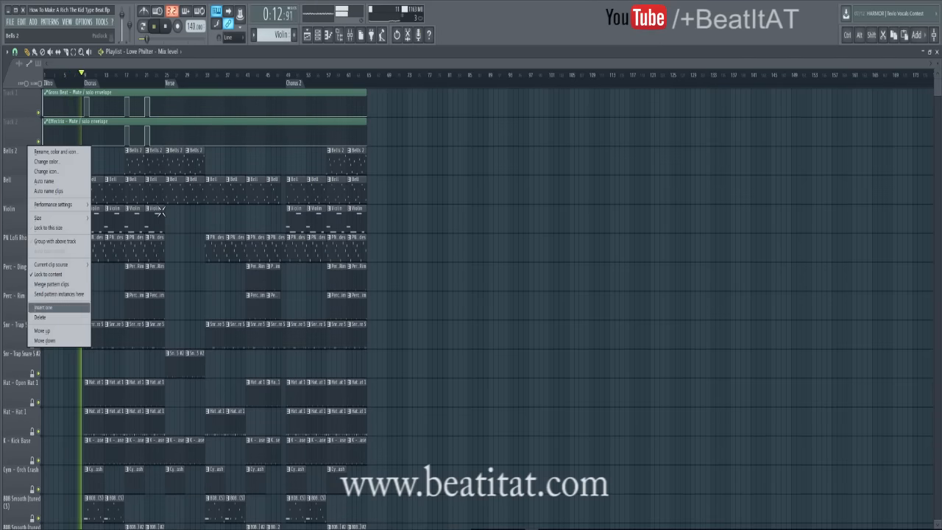
pyautogui.scroll(-7, 161, 210)
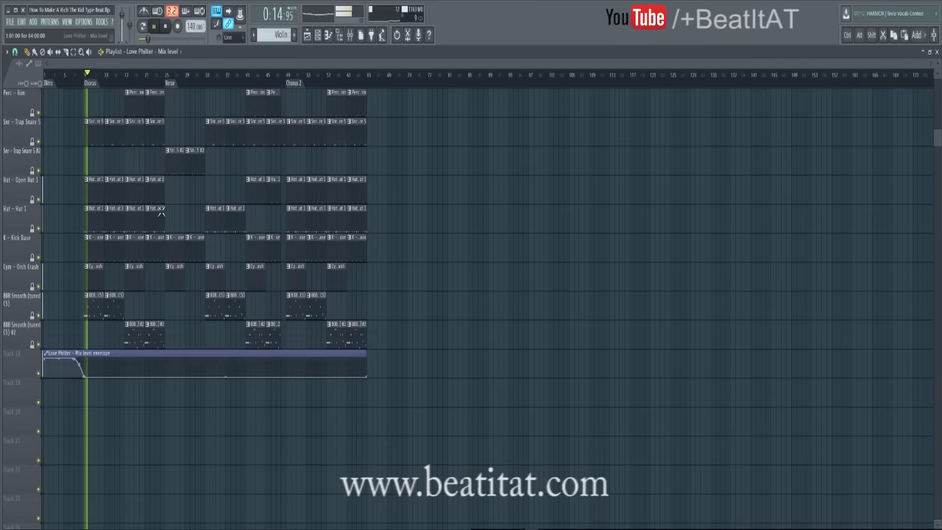
pyautogui.scroll(8, 160, 212)
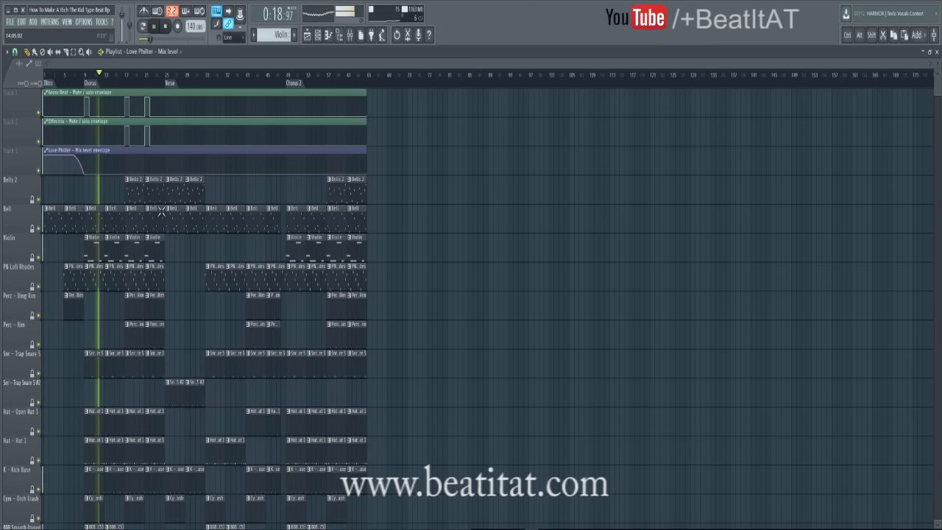
# Play the song from the start and check the effect automation against the arrangement and the Gross Beat settings on the Master.
pyautogui.press('space')
pyautogui.press('space')
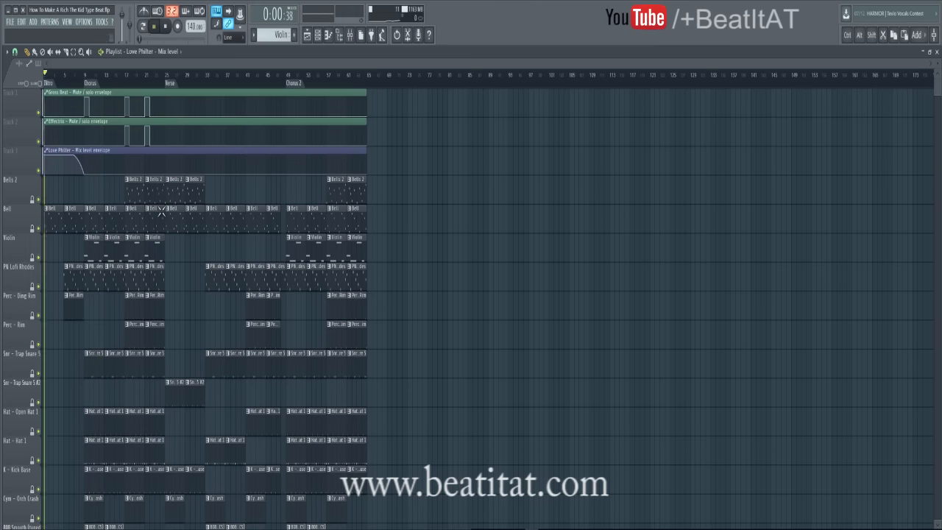
pyautogui.hotkey('alt', 'f')
pyautogui.press('Escape')
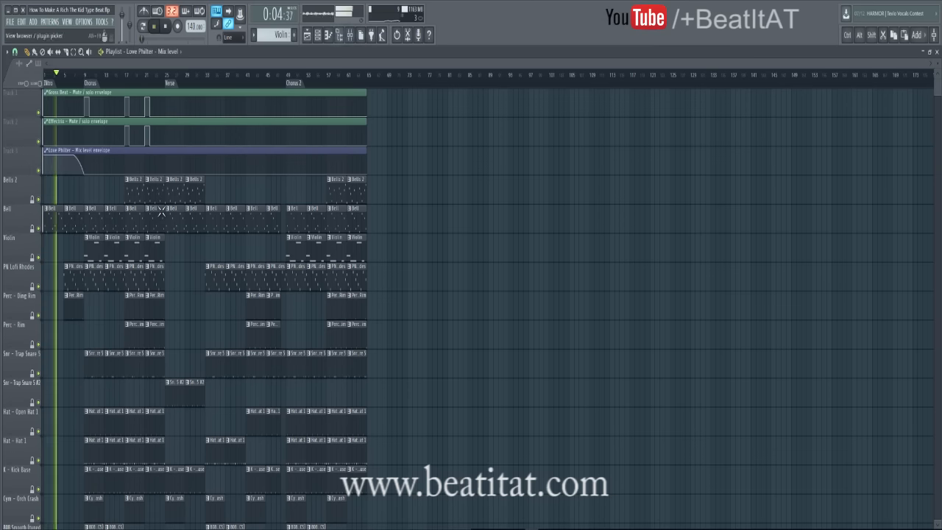
pyautogui.press('F9')
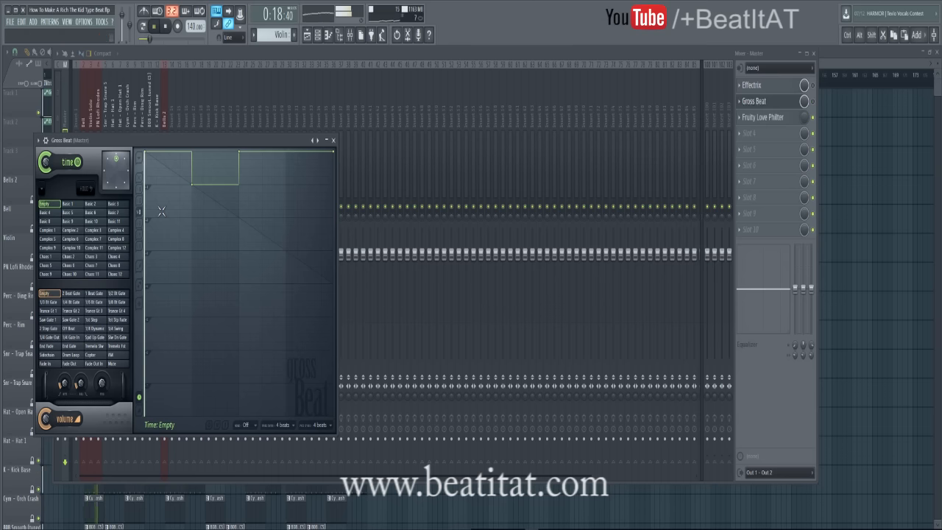
pyautogui.press('F5')
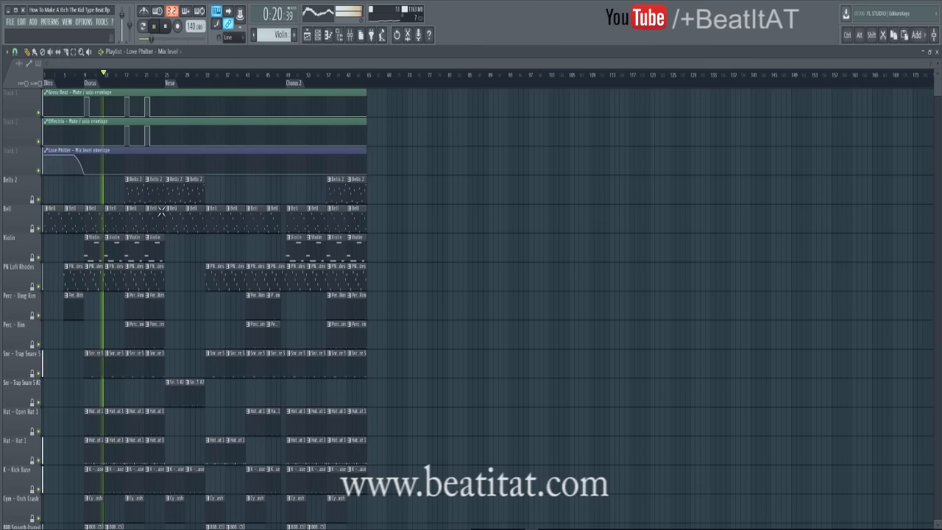
pyautogui.scroll(-2, 161, 211)
pyautogui.scroll(2, 161, 211)
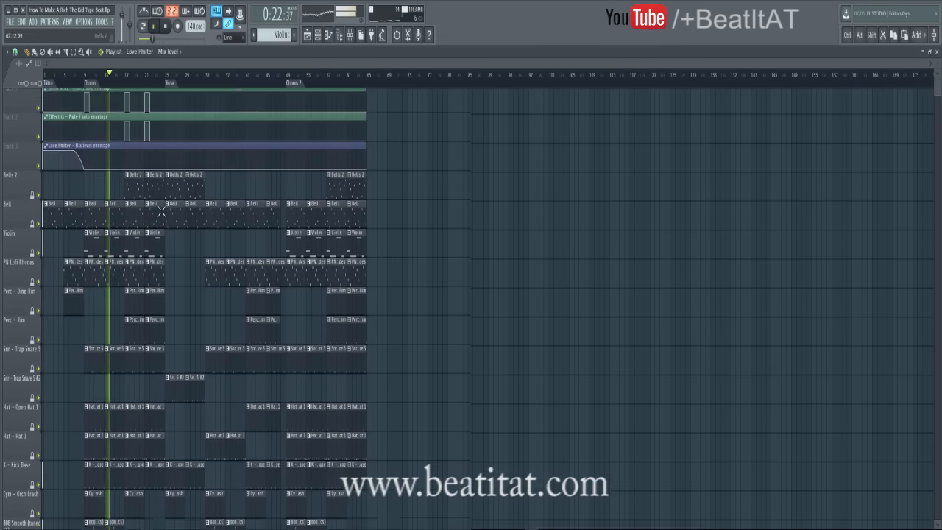
pyautogui.scroll(-1, 162, 212)
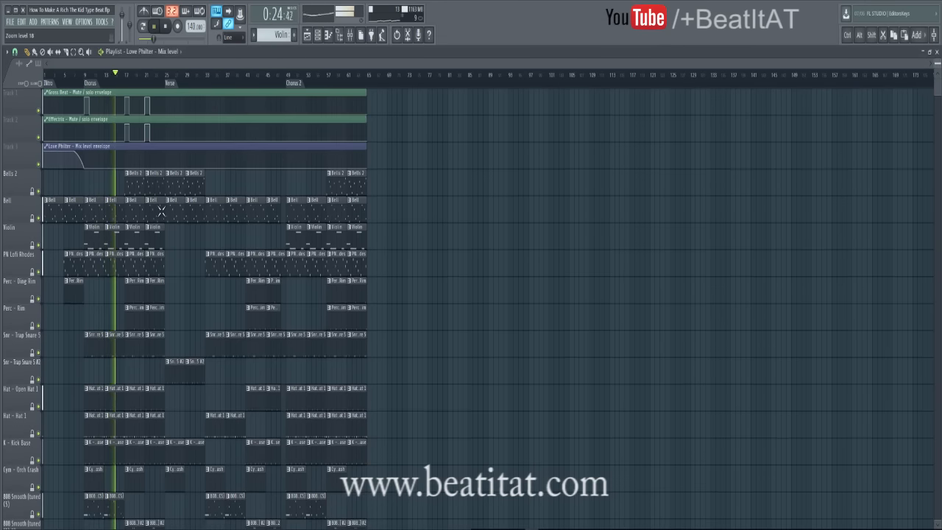
pyautogui.scroll(-1, 161, 211)
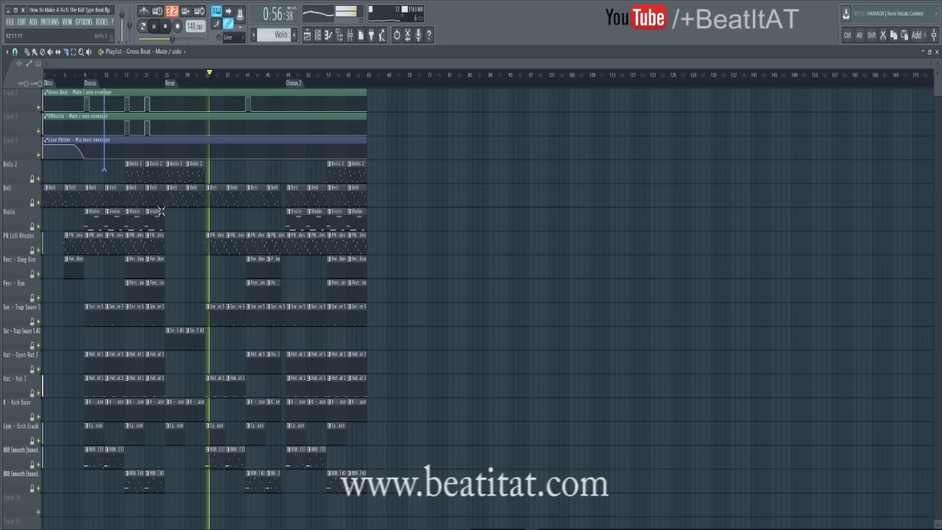
# Slice the three automation clips at bars 13 and 57 and delete their sections from bar 57 onward.
pyautogui.moveTo(110, 107); pyautogui.dragTo(104, 171)
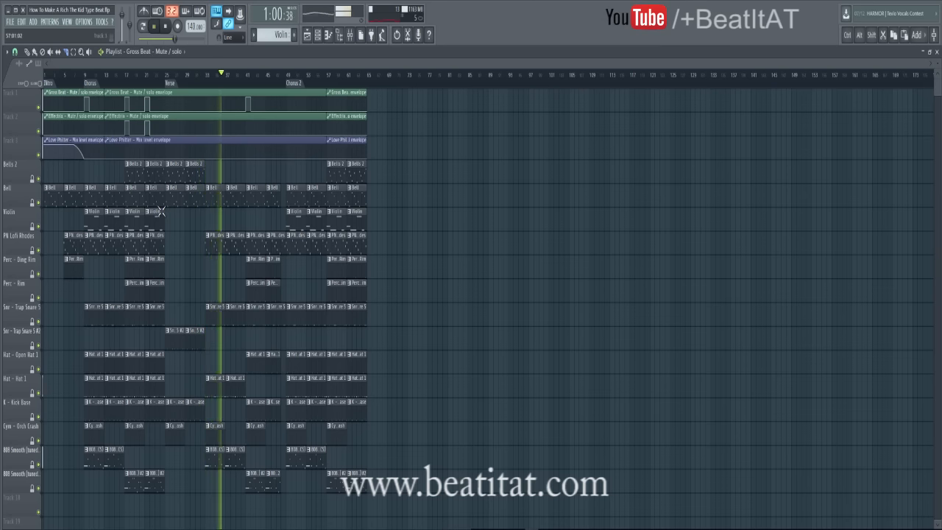
pyautogui.press('p')
pyautogui.rightClick(360, 100)
pyautogui.rightClick(360, 123)
pyautogui.rightClick(360, 146)
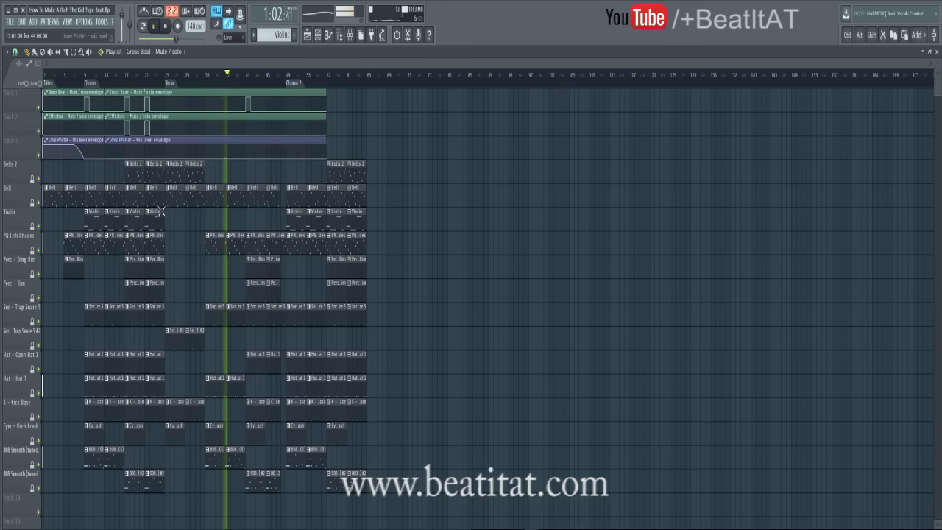
# Slice the Gross Beat and Effectrix automation clips at bar 25 and copy their sections starting at bar 13 to bar 53.
pyautogui.click(73, 52)
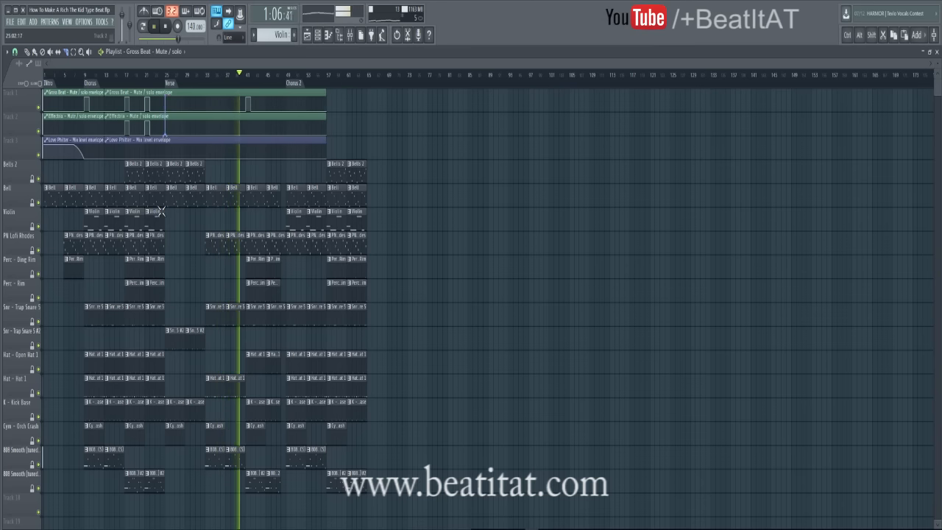
pyautogui.keyDown('shift'); pyautogui.click(160, 98); pyautogui.keyUp('shift')
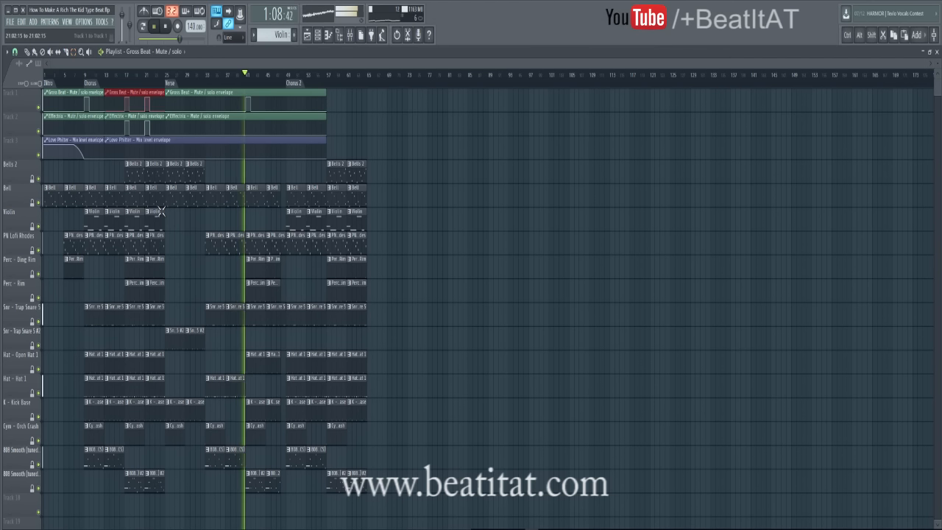
pyautogui.keyDown('shift'); pyautogui.click(147, 120); pyautogui.keyUp('shift')
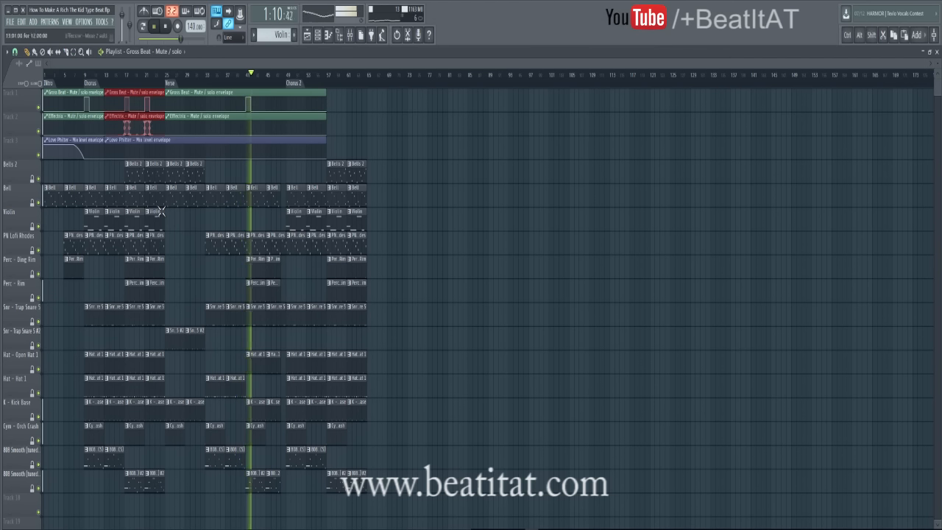
pyautogui.moveTo(142, 101)
pyautogui.mouseDown()
pyautogui.moveTo(365, 100)
pyautogui.moveTo(346, 104)
pyautogui.mouseUp()
pyautogui.keyDown('ctrl'); pyautogui.click(345, 148); pyautogui.keyUp('ctrl')
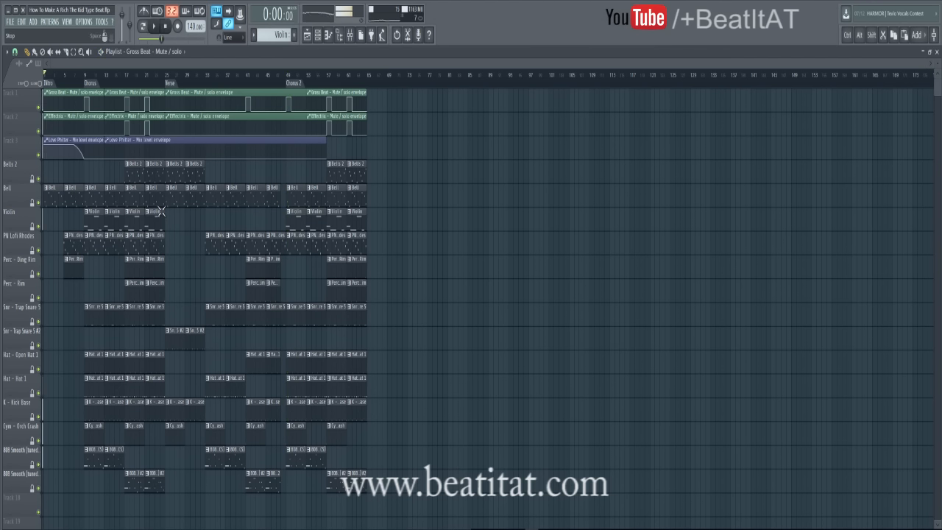
# Stop playback and examine Gross Beat and Fruity Love Philter on the Master, including the mix level options, alongside their playlist automation.
pyautogui.press('space')
pyautogui.press('F9')
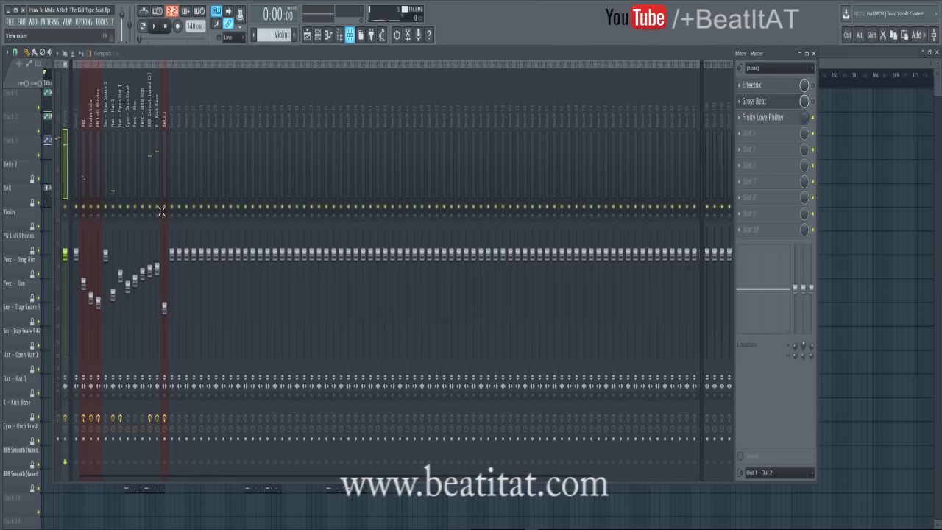
pyautogui.click(755, 102)
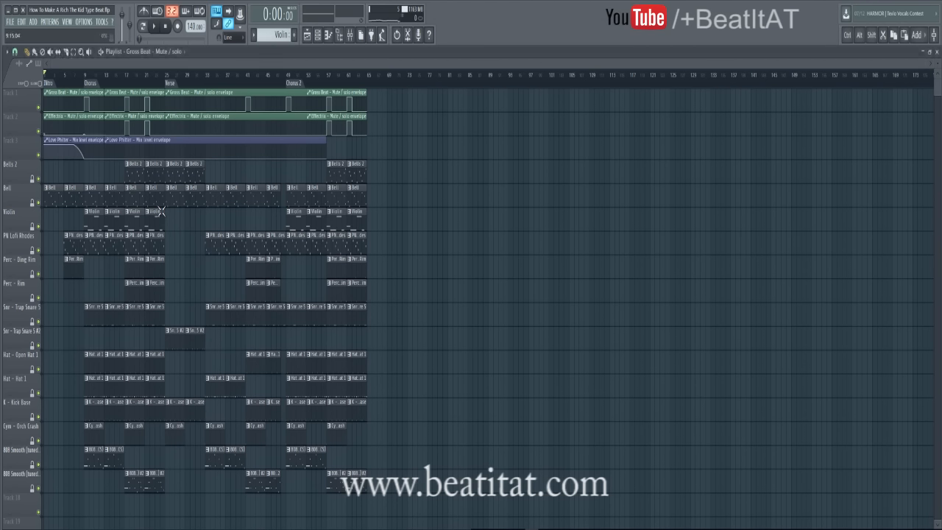
pyautogui.press('F9')
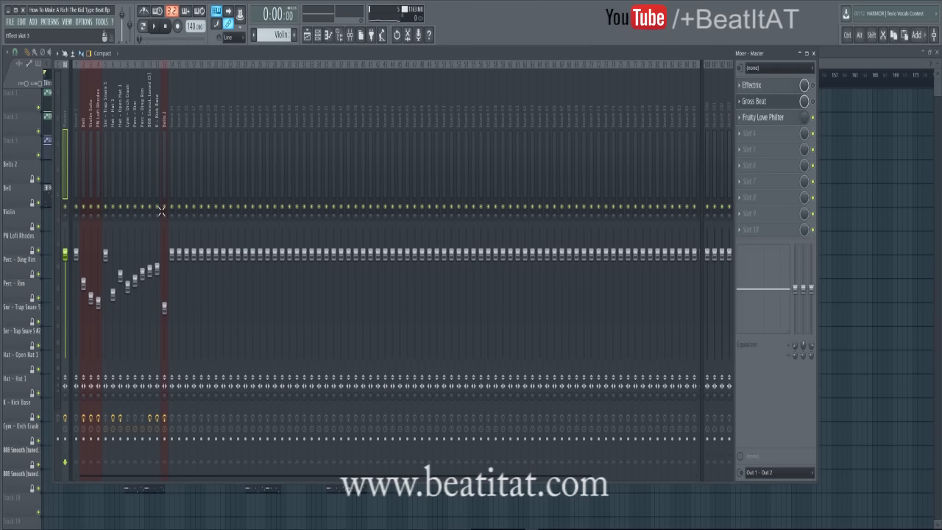
pyautogui.click(763, 117)
pyautogui.rightClick(806, 119)
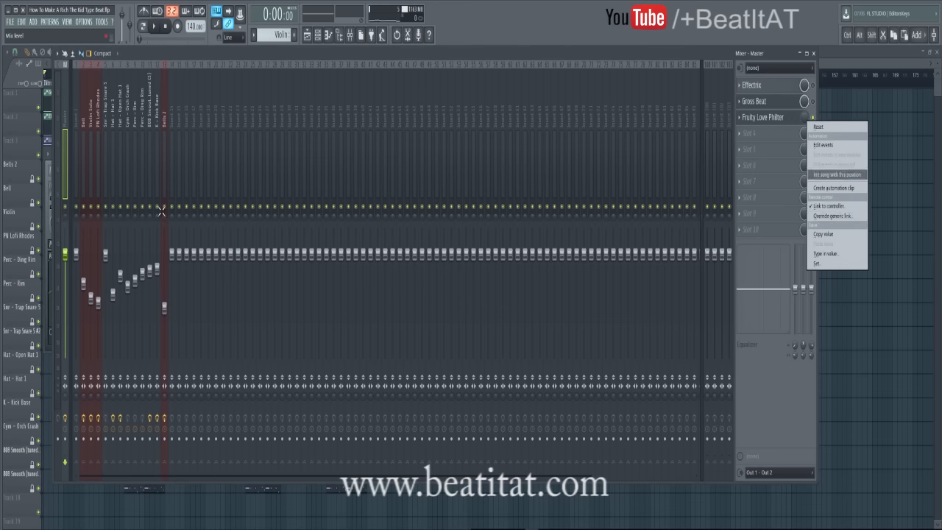
pyautogui.press('Escape')
pyautogui.press('F9')
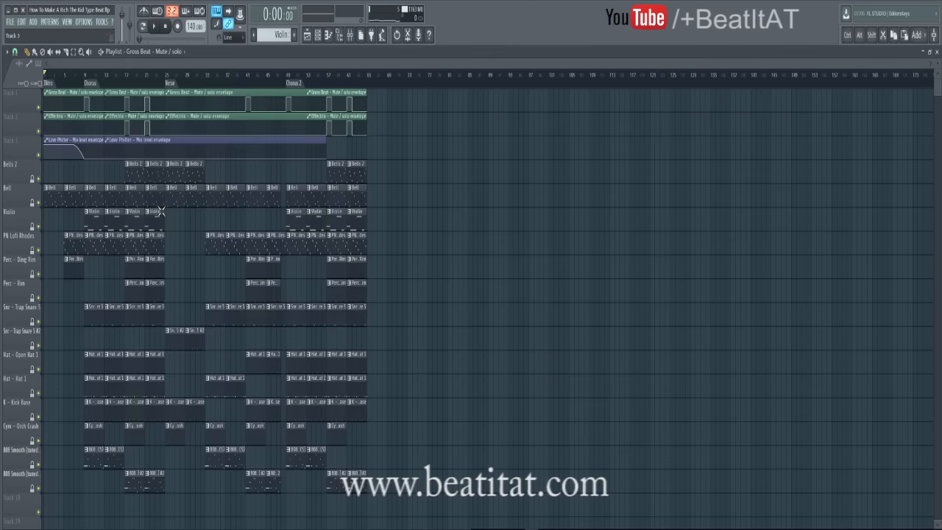
pyautogui.press('F9')
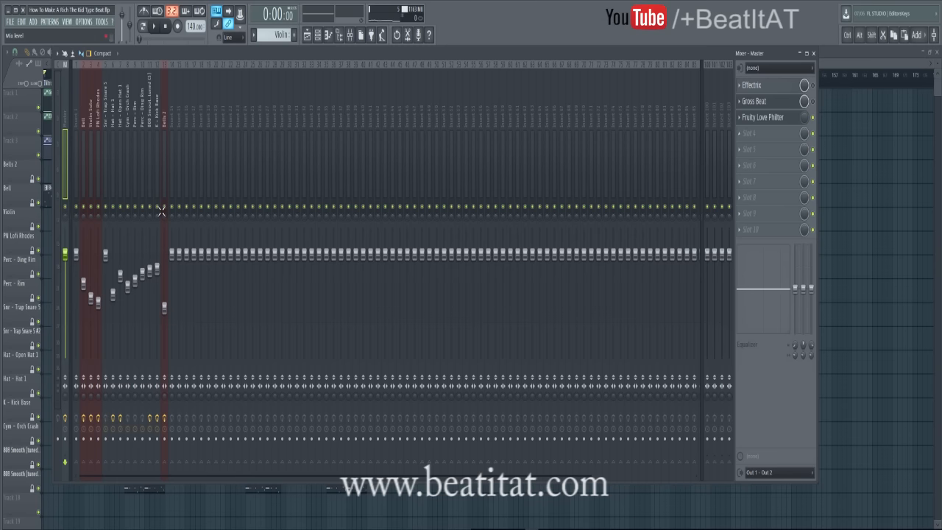
pyautogui.click(764, 117)
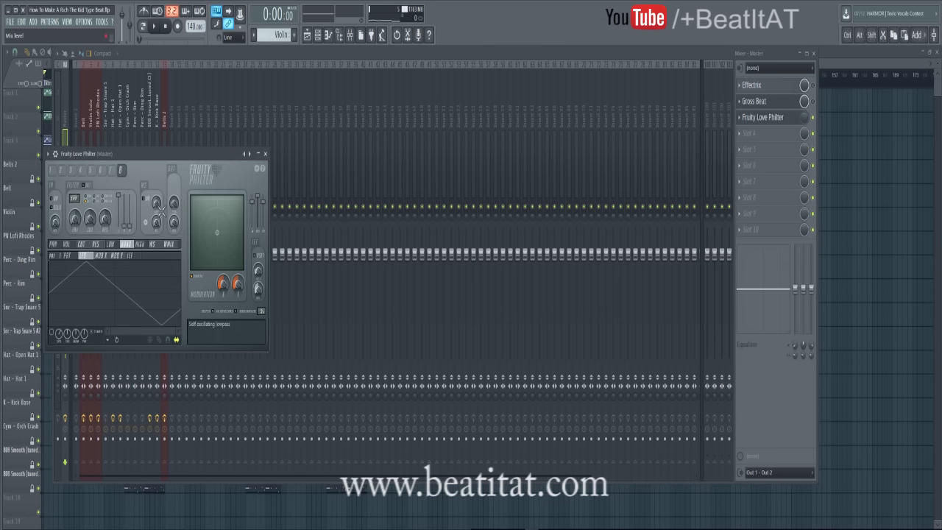
pyautogui.rightClick(837, 206)
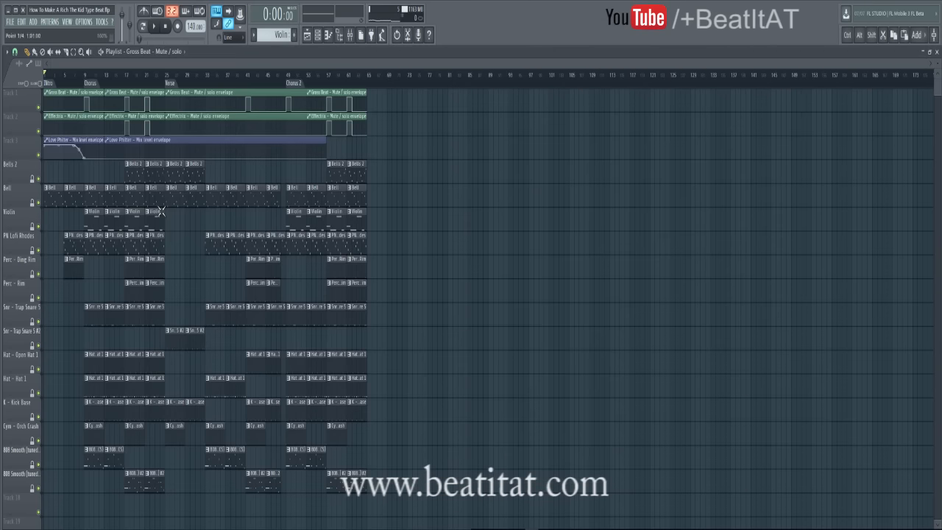
# Save the project and close the Fruity Love Philter window.
pyautogui.click(10, 22)
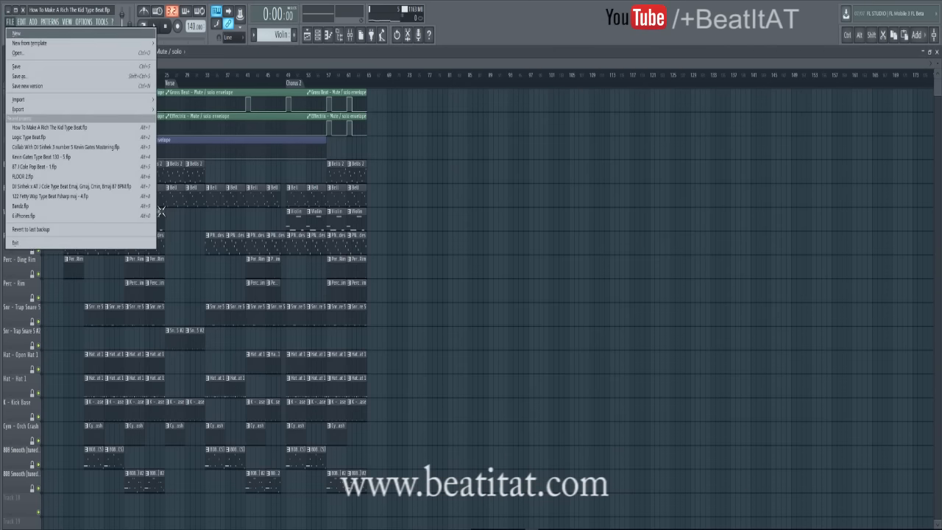
pyautogui.click(21, 66)
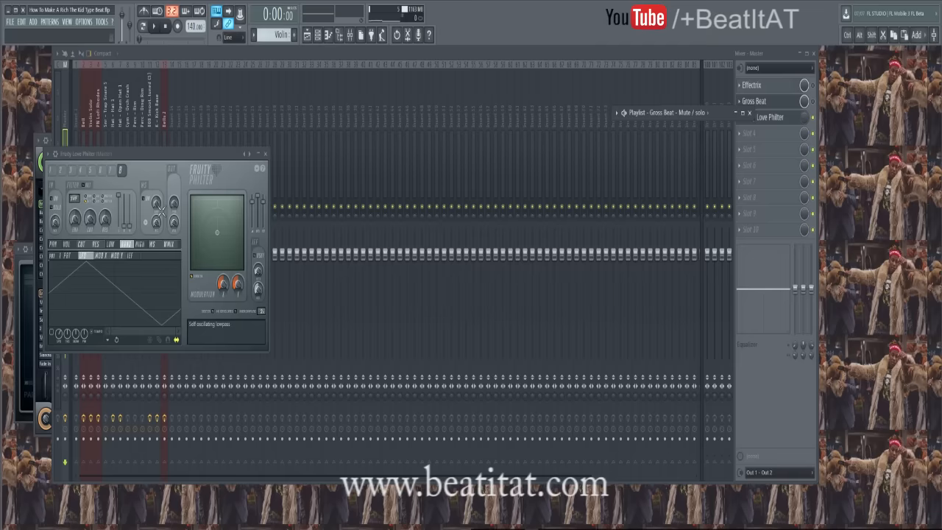
pyautogui.press('Escape')
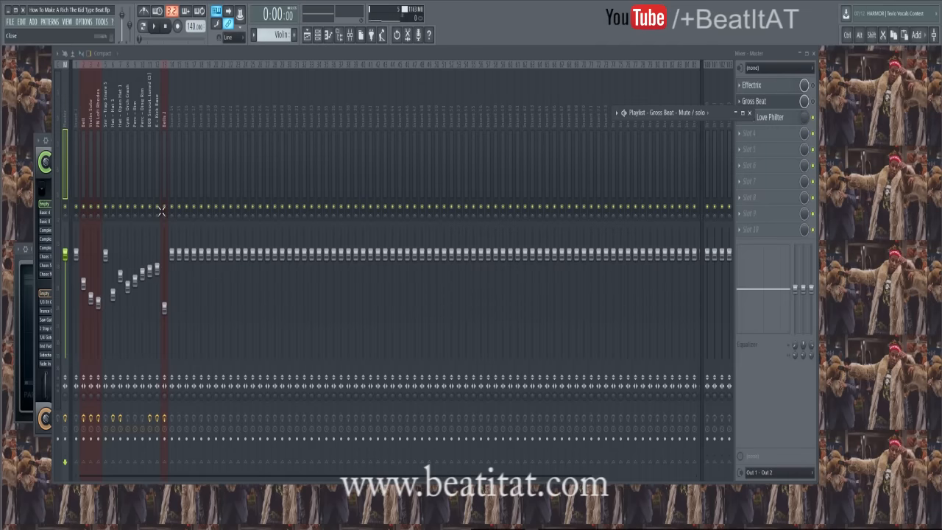
# Close the Gross Beat and other open windows and bring up only the mixer.
pyautogui.press('Escape')
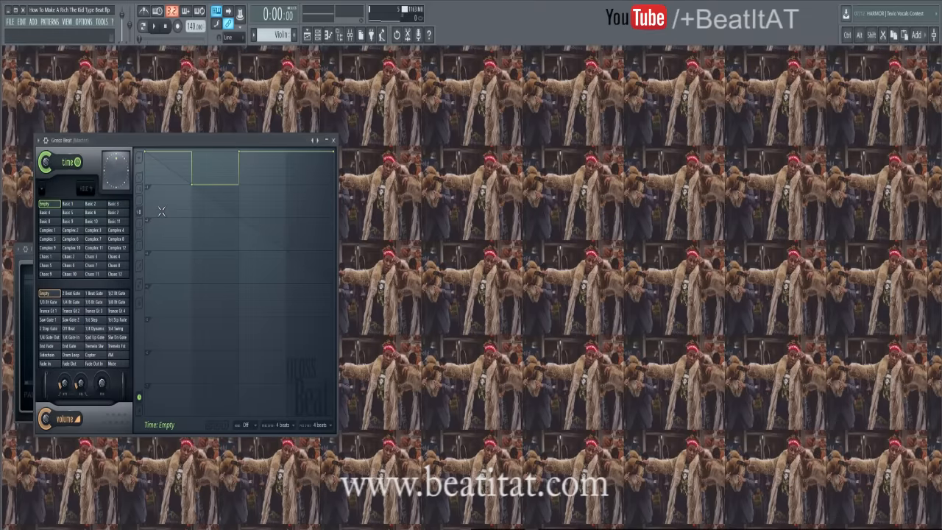
pyautogui.press('Escape')
pyautogui.press('Escape')
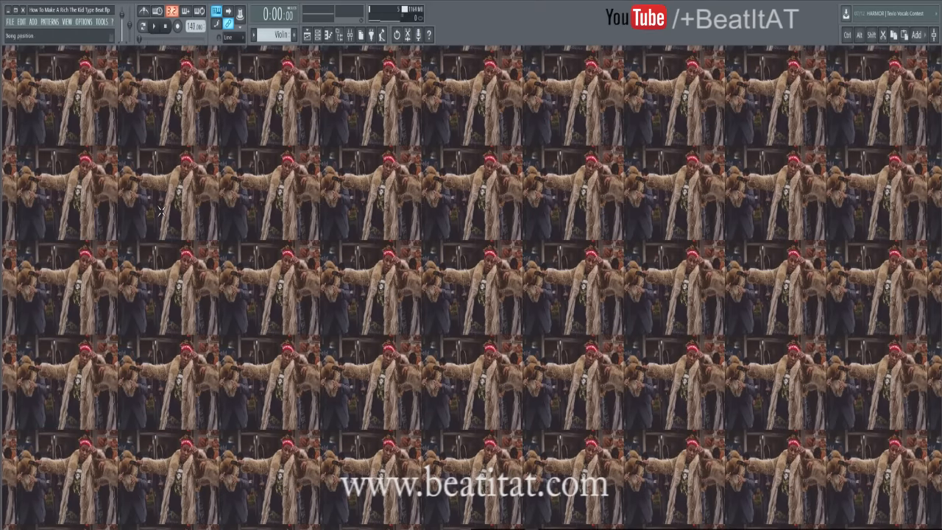
pyautogui.press('F9')
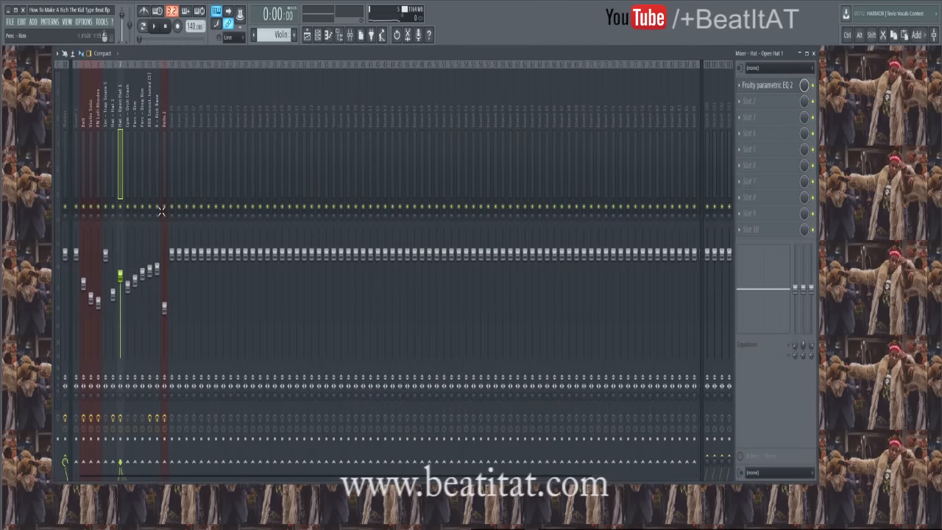
# Lower the Bell, Violin and PN Lofi Rhodes track volumes together, and set the Bells 2 track to about -13.5 dB.
pyautogui.press('Right')
pyautogui.press('Right')
pyautogui.press('Right')
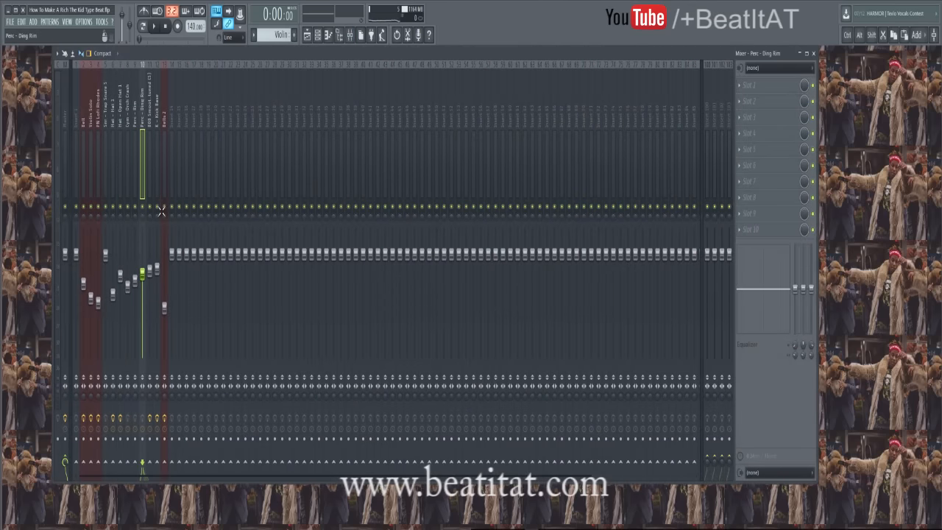
pyautogui.press('Right')
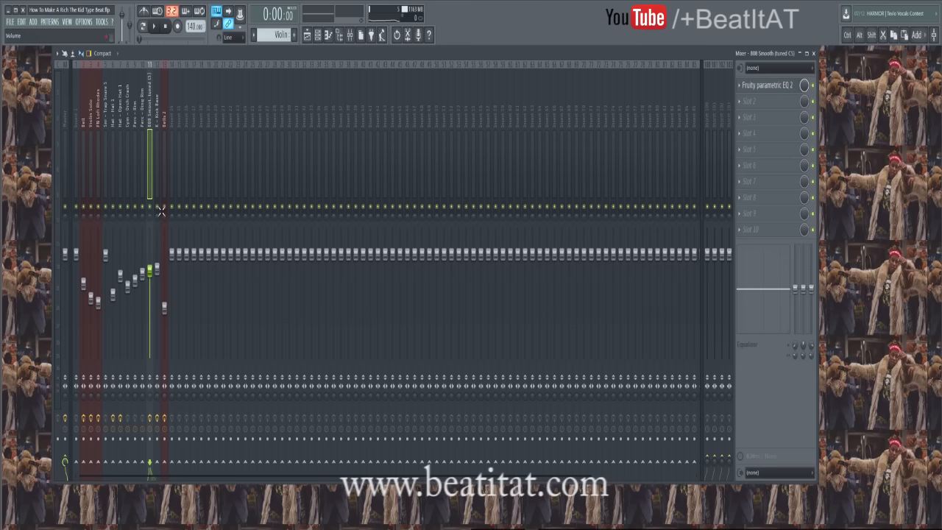
pyautogui.click(83, 164)
pyautogui.hotkey('shift', 'Right')
pyautogui.hotkey('shift', 'Right')
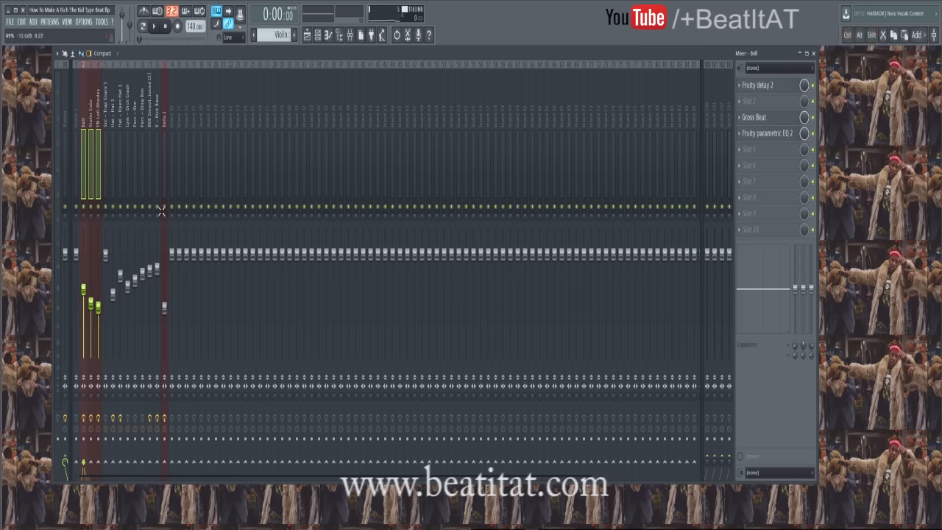
pyautogui.click(161, 212)
pyautogui.press('Right')
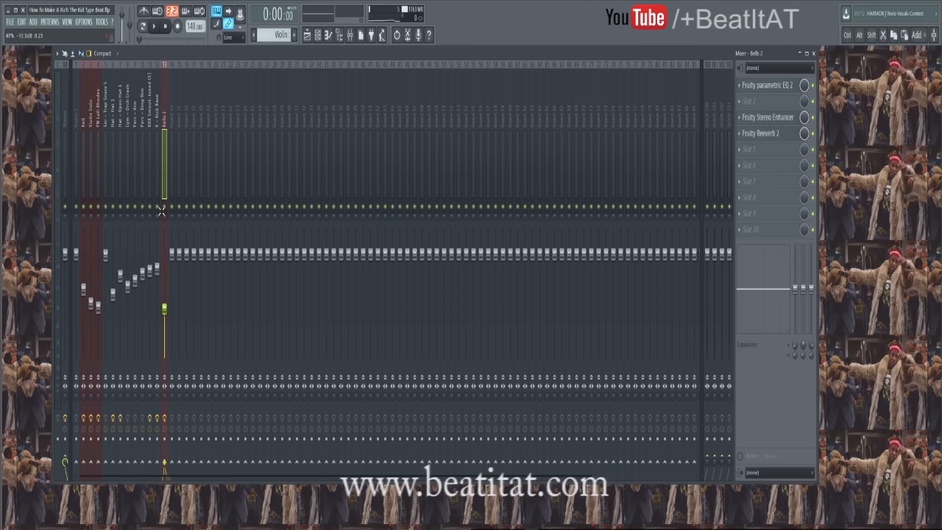
# Add Fruity Parametric EQ 2 to the first effect slot of the Snr - Trap Snare 5 track.
pyautogui.press('Left')
pyautogui.press('Left')
pyautogui.press('Left')
pyautogui.press('Left')
pyautogui.press('Left')
pyautogui.press('Left')
pyautogui.press('Left')
pyautogui.press('Left')
pyautogui.click(740, 85)
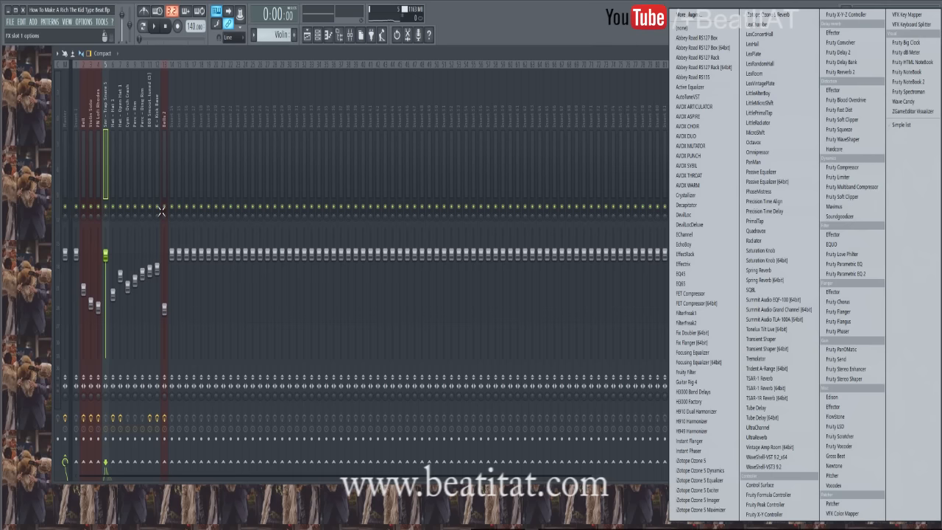
pyautogui.click(853, 274)
# Play the song from within the first chorus in the playlist and return to the mixer.
pyautogui.press('space')
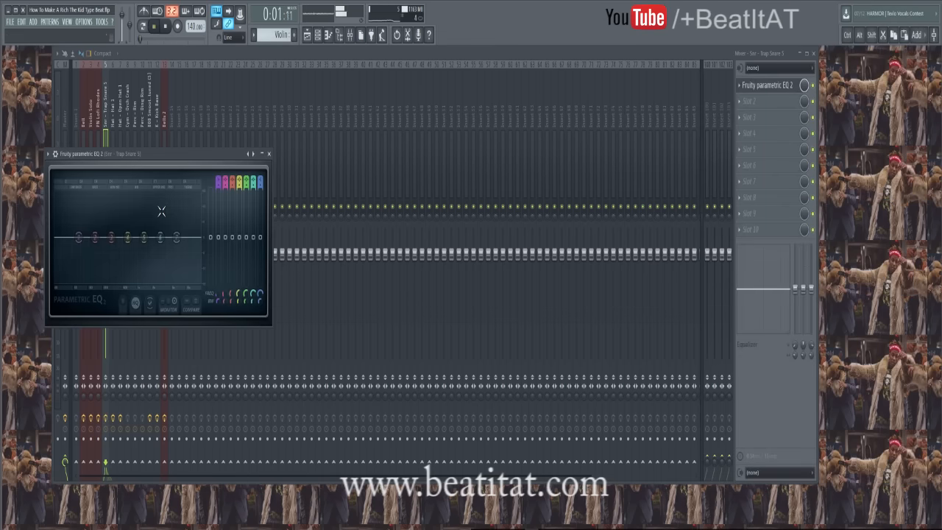
pyautogui.click(318, 35)
pyautogui.click(307, 35)
pyautogui.click(307, 34)
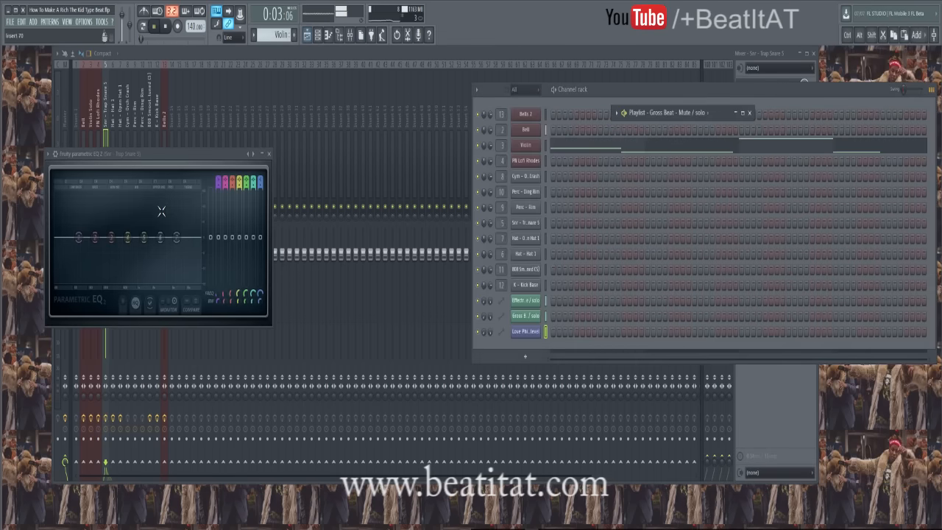
pyautogui.press('F5')
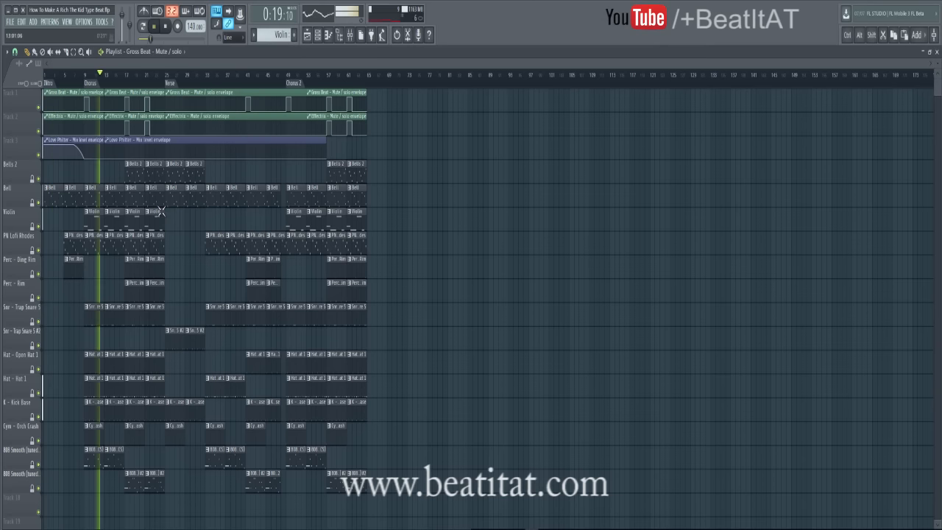
pyautogui.press('F9')
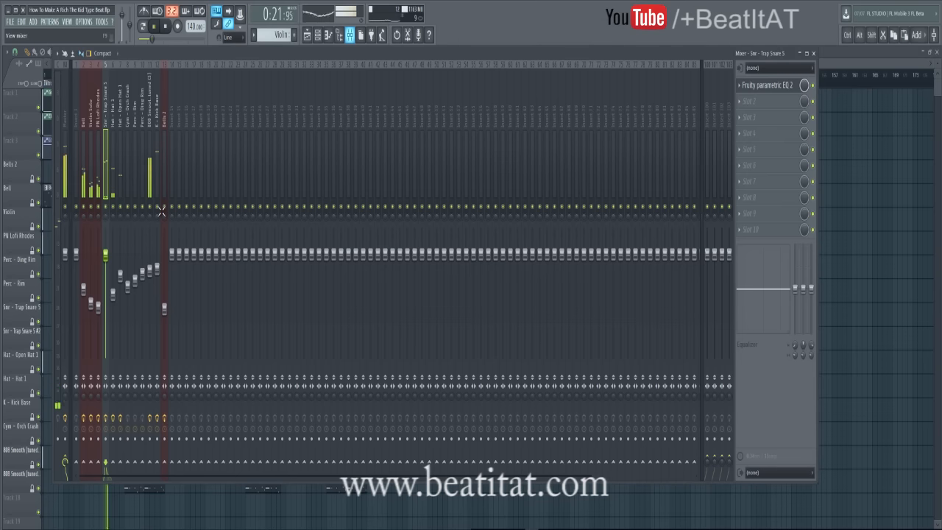
# Shape the trap snare's EQ with a steep low cut and a gentle boost in the upper frequencies.
pyautogui.click(767, 86)
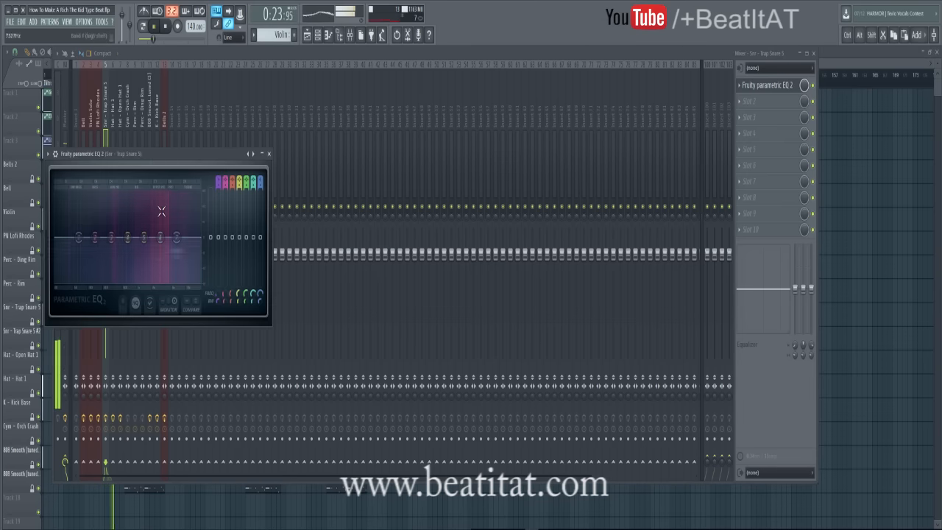
pyautogui.moveTo(160, 238); pyautogui.dragTo(168, 225)
pyautogui.moveTo(111, 237)
pyautogui.mouseDown()
pyautogui.moveTo(127, 244)
pyautogui.moveTo(87, 257)
pyautogui.moveTo(95, 281)
pyautogui.mouseUp()
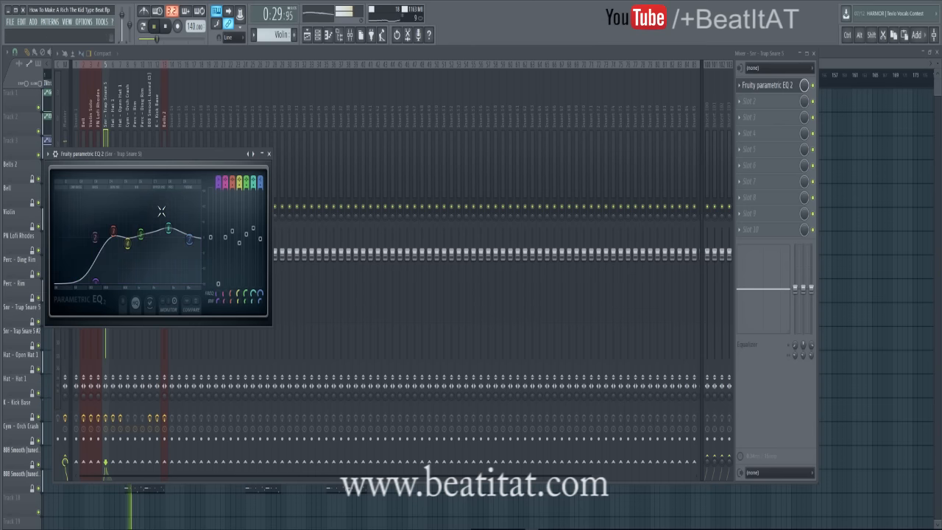
pyautogui.click(270, 154)
# Add Fruity Reeverb 2 to the third effect slot of the trap snare track and close its window.
pyautogui.click(741, 118)
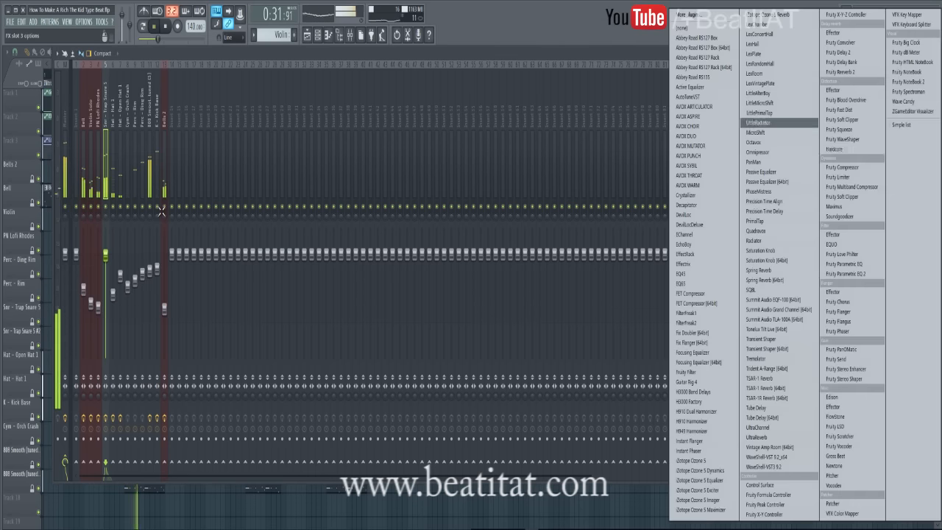
pyautogui.click(845, 72)
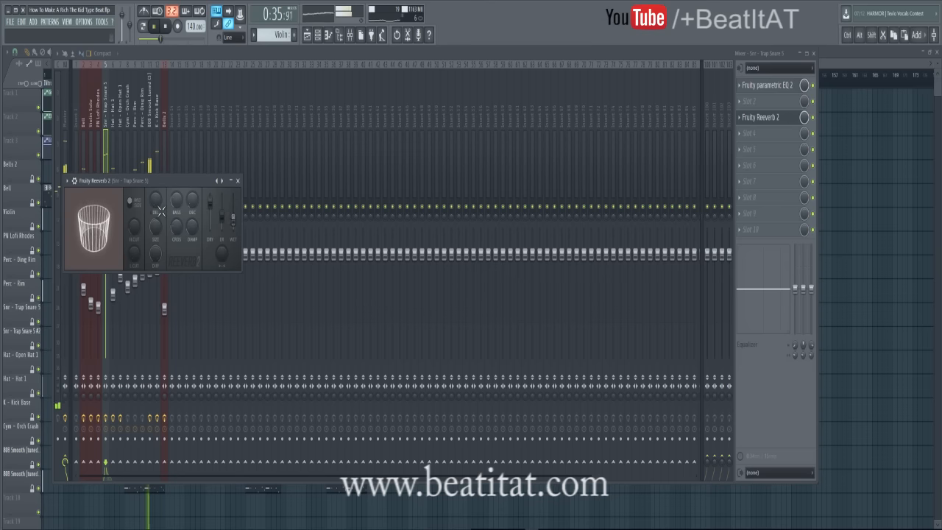
pyautogui.click(238, 181)
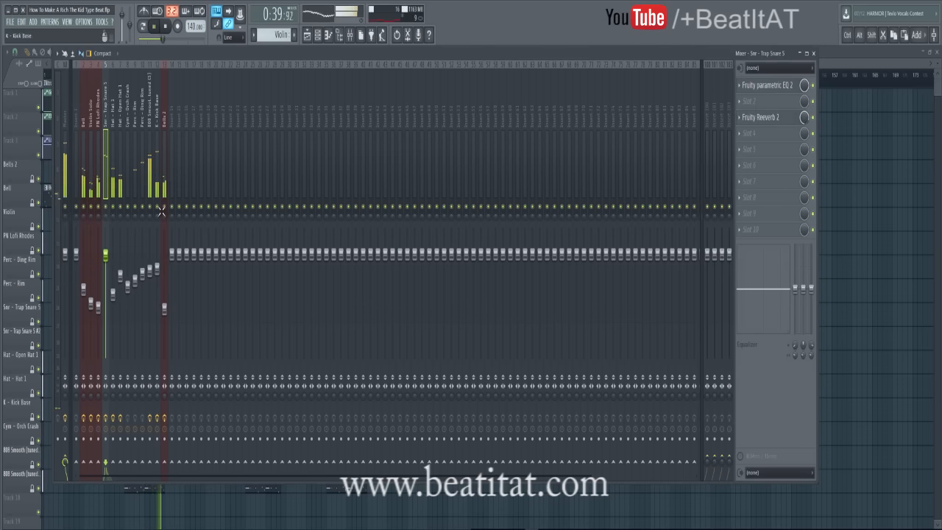
# Adjust two bands of the Fruity Parametric EQ 2 on the Hat - Open Hat 1 track.
pyautogui.click(113, 166)
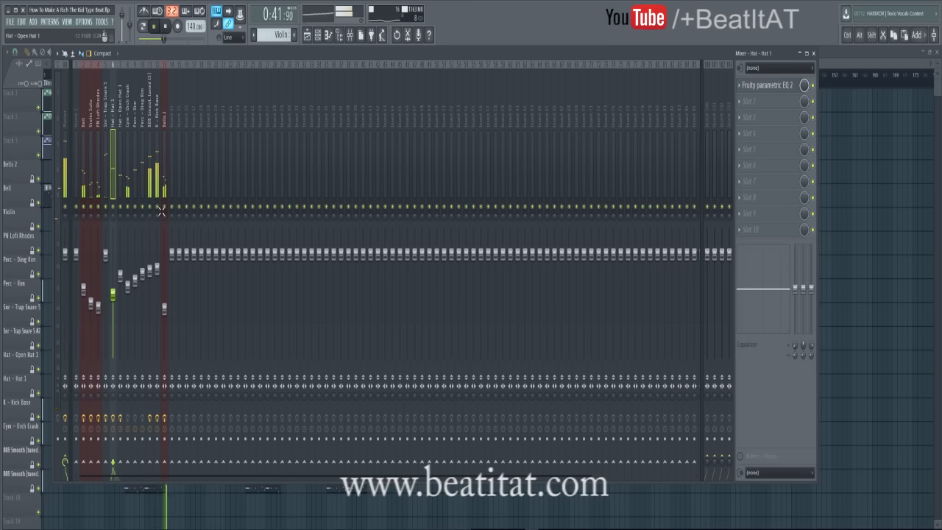
pyautogui.click(120, 166)
pyautogui.click(766, 86)
pyautogui.moveTo(131, 332); pyautogui.dragTo(136, 327)
pyautogui.moveTo(146, 332); pyautogui.dragTo(149, 335)
pyautogui.click(239, 249)
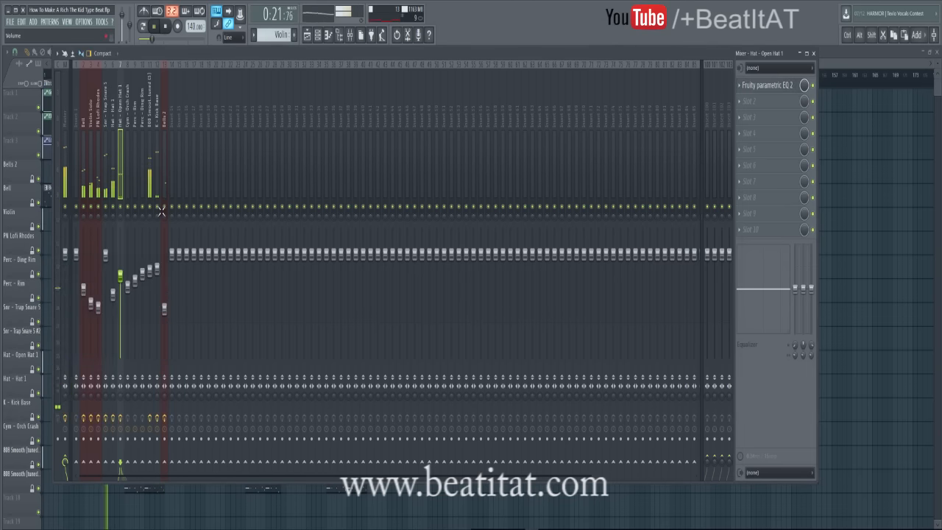
# Lower the Open Hat 1 track volume slightly and add Fruity Reeverb 2 to its third effect slot.
pyautogui.click(766, 117)
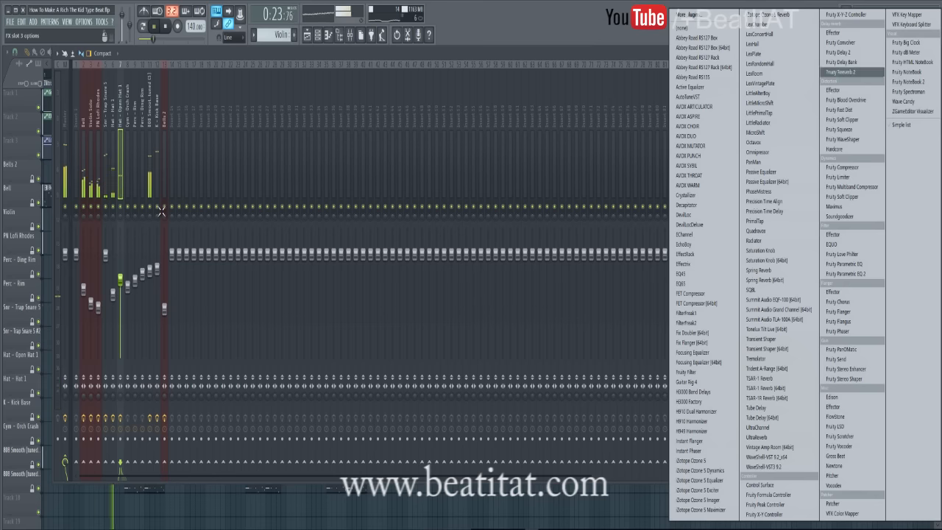
pyautogui.click(840, 72)
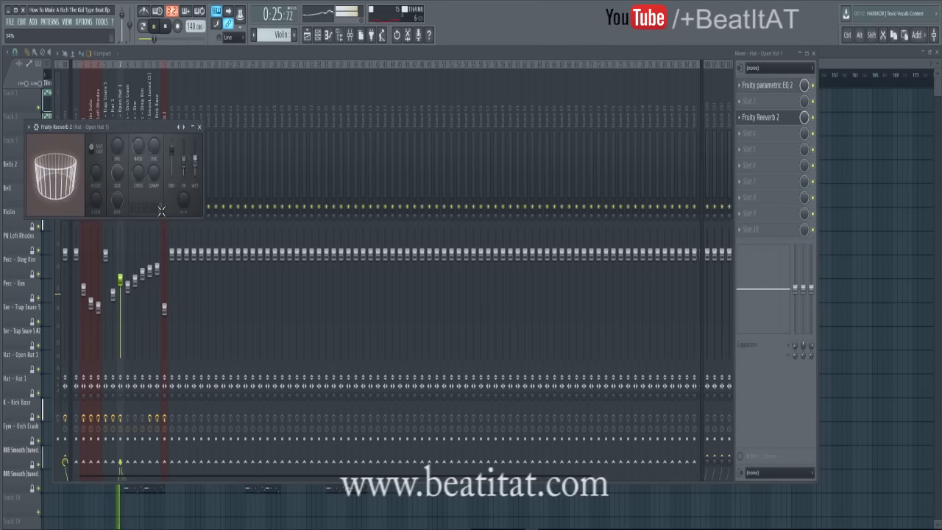
pyautogui.click(199, 126)
# Stop playback, move the song position to bar 13 and play from there with the mixer open.
pyautogui.click(150, 176)
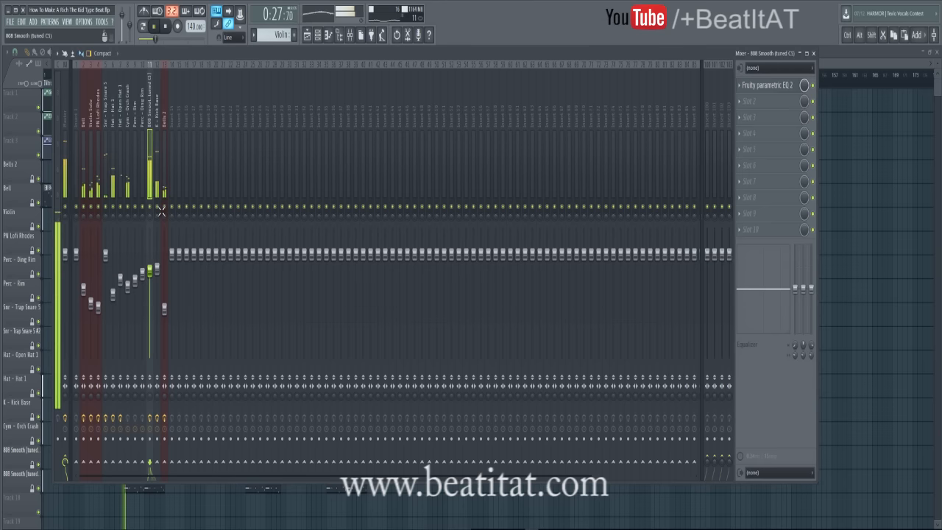
pyautogui.click(157, 176)
pyautogui.press('space')
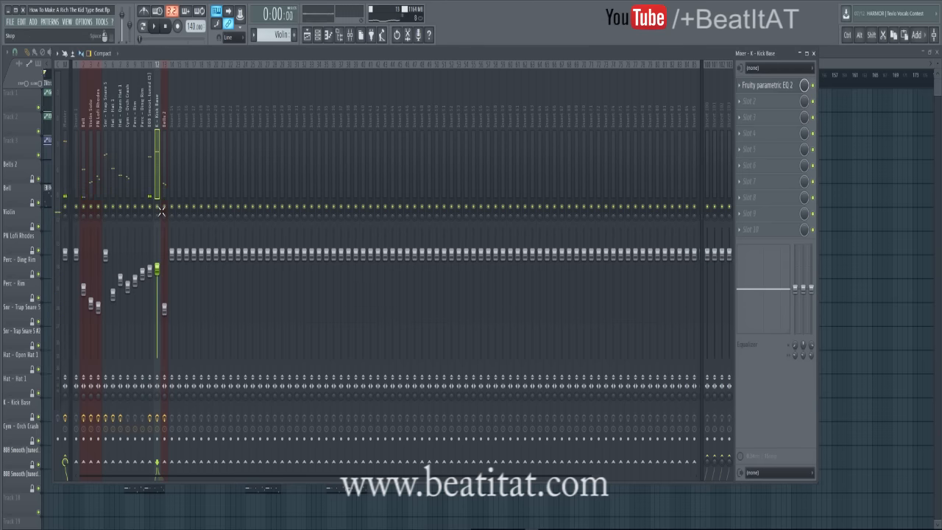
pyautogui.press('F9')
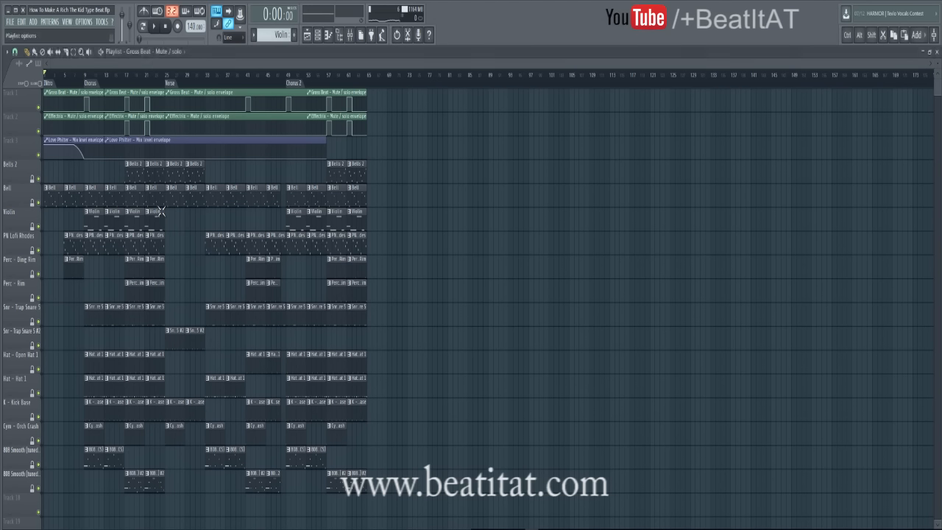
pyautogui.moveTo(110, 75); pyautogui.dragTo(104, 75)
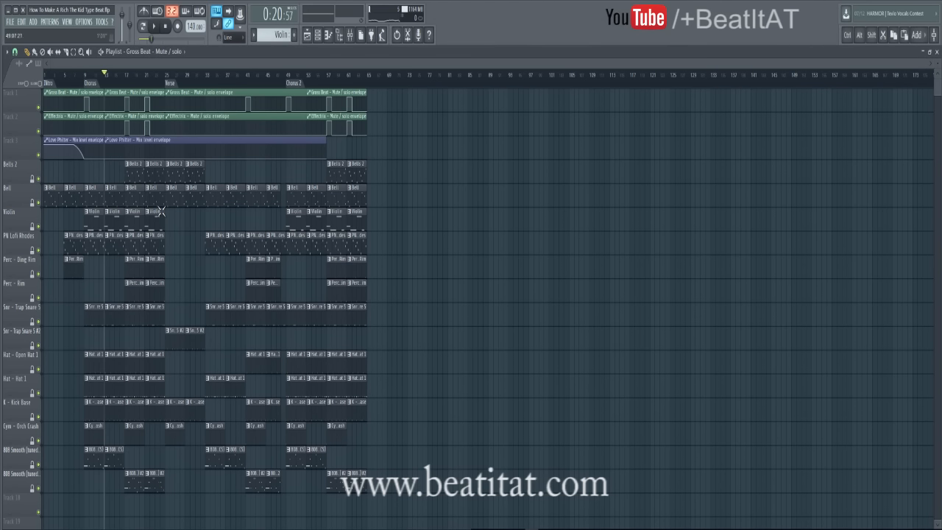
pyautogui.press('F9')
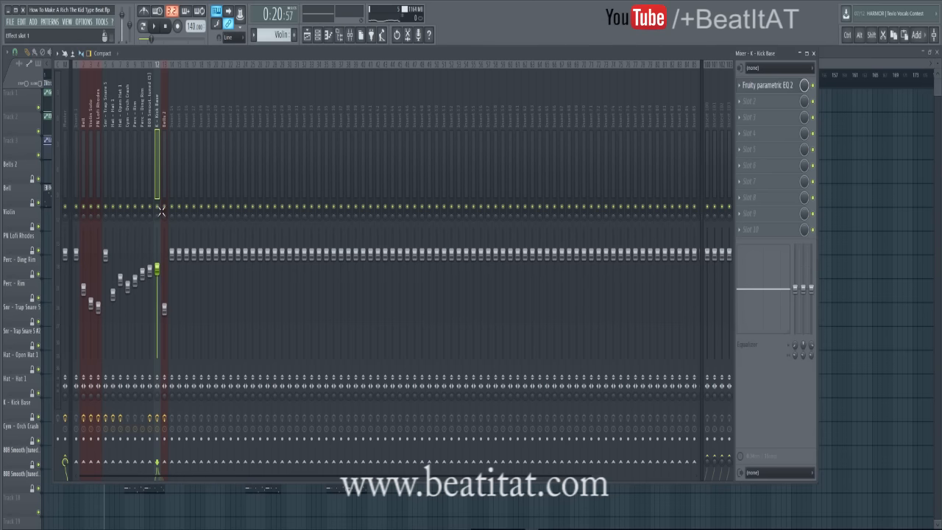
pyautogui.click(83, 164)
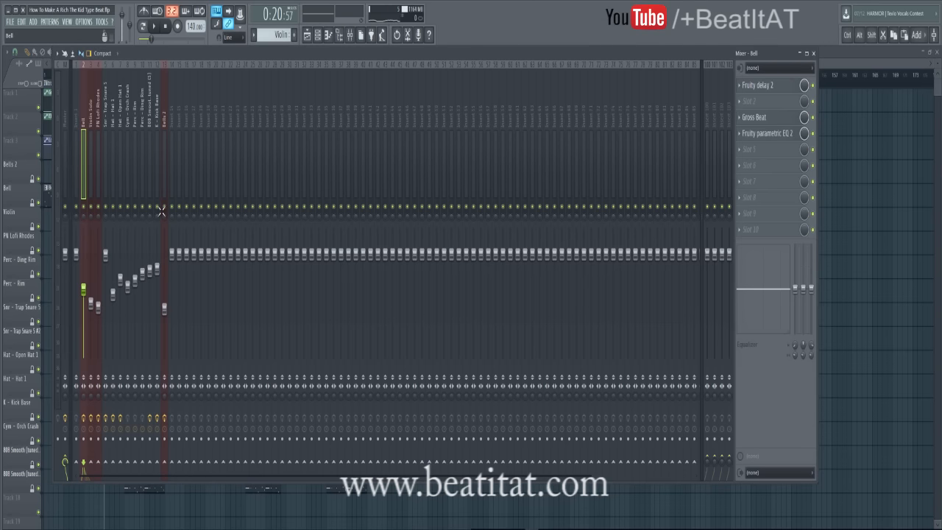
pyautogui.press('space')
# Add Fruity Parametric EQ 2 to the fifth effect slot of the Master track.
pyautogui.click(65, 162)
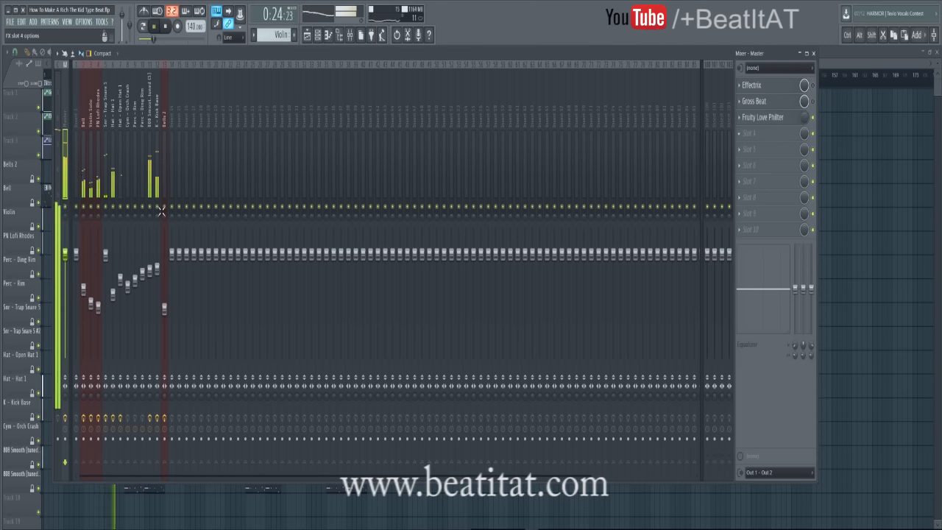
pyautogui.click(739, 149)
pyautogui.click(852, 274)
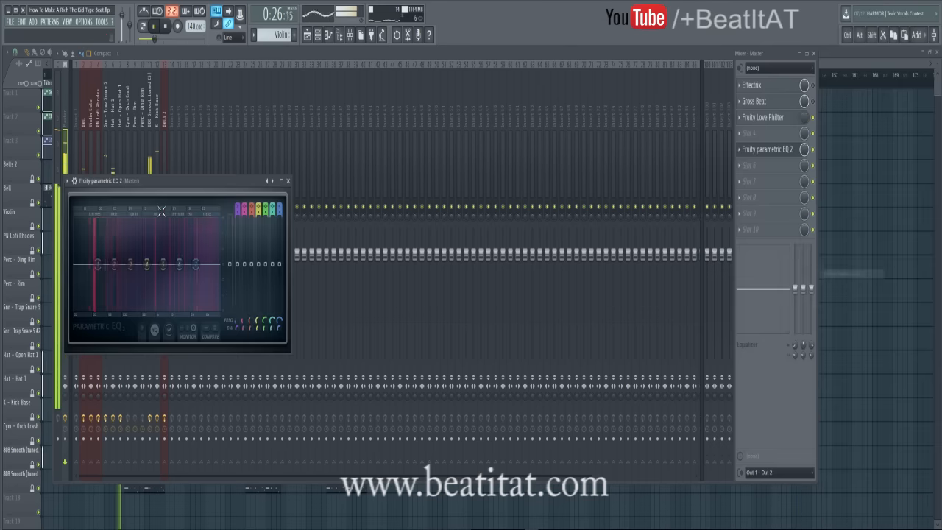
# Shape the Master EQ with a slight low boost, a small dip in the mids and a gentle lift in the highs.
pyautogui.moveTo(97, 264)
pyautogui.mouseDown()
pyautogui.moveTo(74, 265)
pyautogui.moveTo(94, 259)
pyautogui.mouseUp()
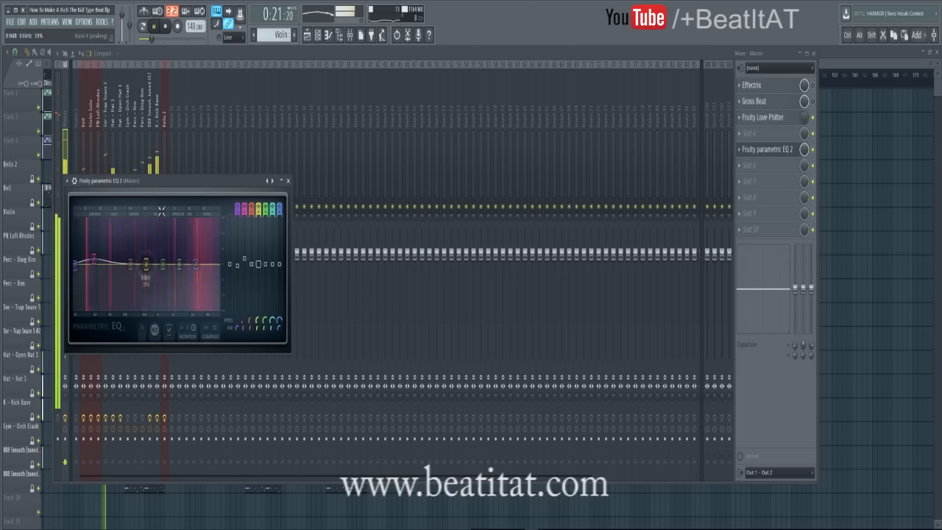
pyautogui.moveTo(146, 263); pyautogui.dragTo(217, 263)
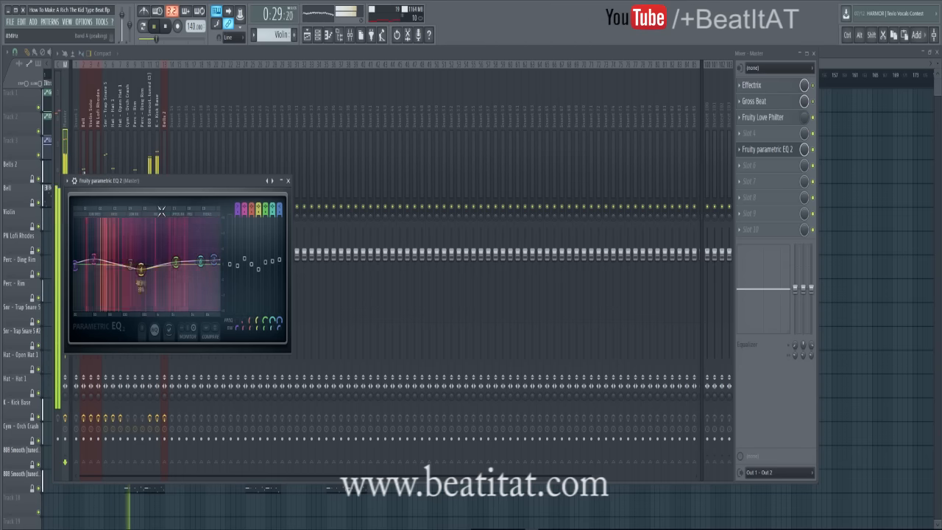
pyautogui.moveTo(176, 262); pyautogui.dragTo(174, 260)
pyautogui.click(288, 181)
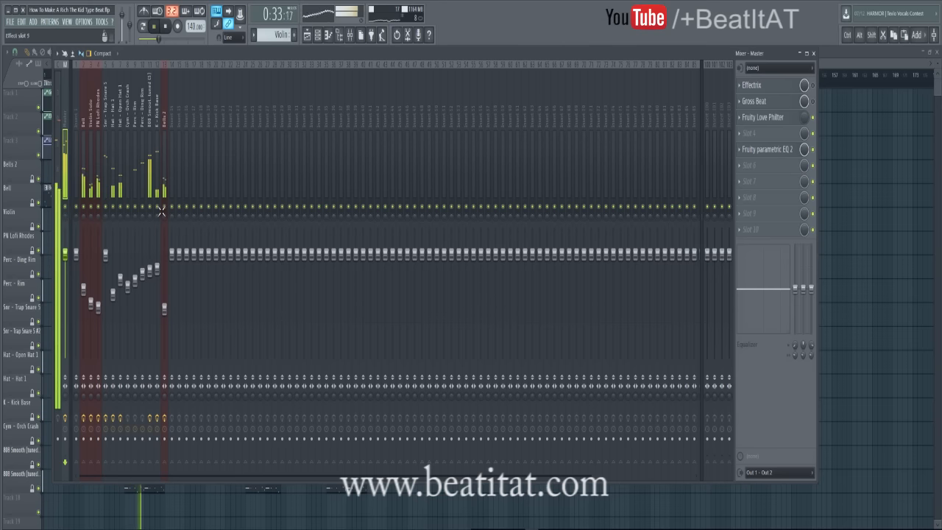
# Add Fruity Limiter to the sixth effect slot of the Master, switch it to compressor mode and adjust the threshold.
pyautogui.click(740, 165)
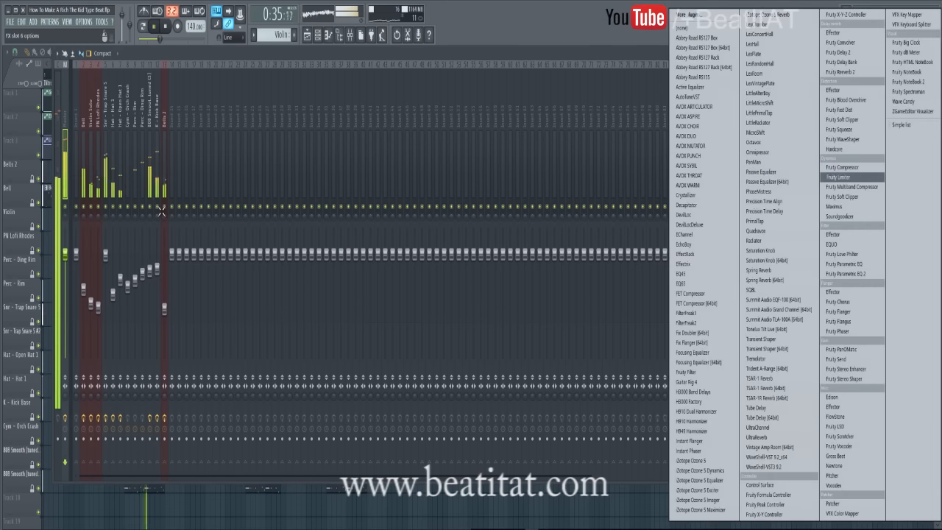
pyautogui.click(852, 176)
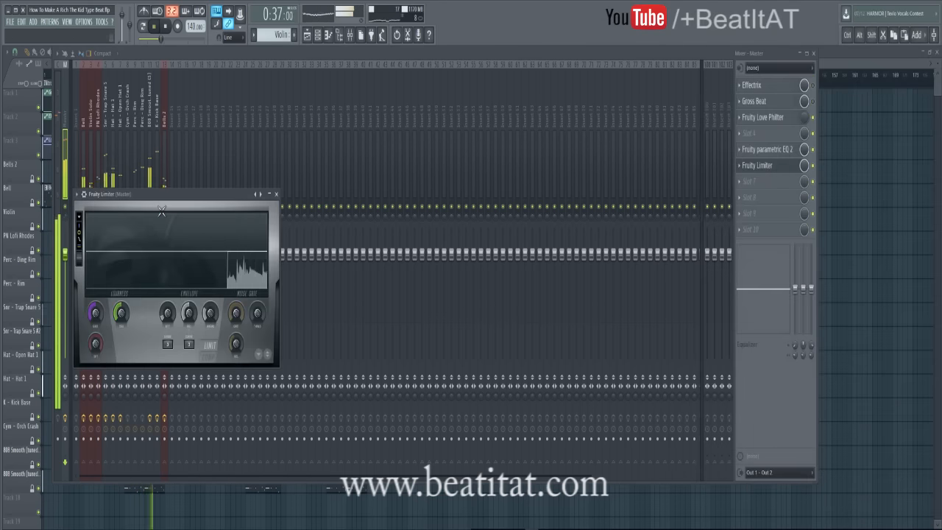
pyautogui.click(208, 357)
pyautogui.moveTo(122, 313); pyautogui.dragTo(143, 306)
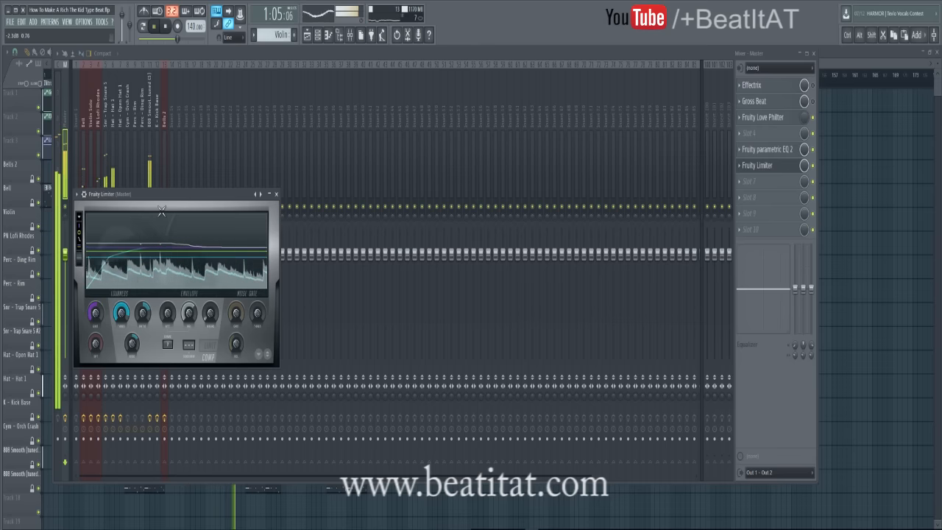
# Close the Fruity Limiter, lower the 808 Smooth mixer fader to 77% and bring the Bell fader down slightly.
pyautogui.press('Escape')
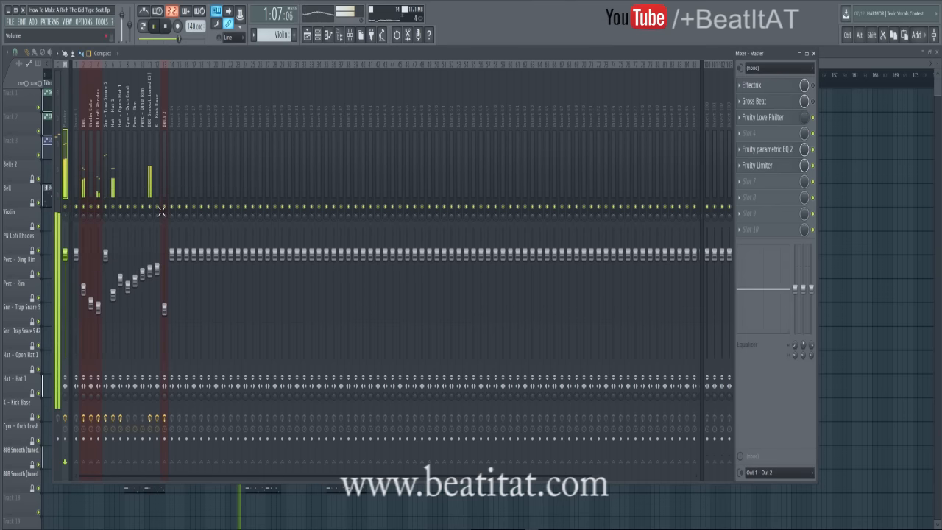
pyautogui.moveTo(150, 271); pyautogui.dragTo(150, 278)
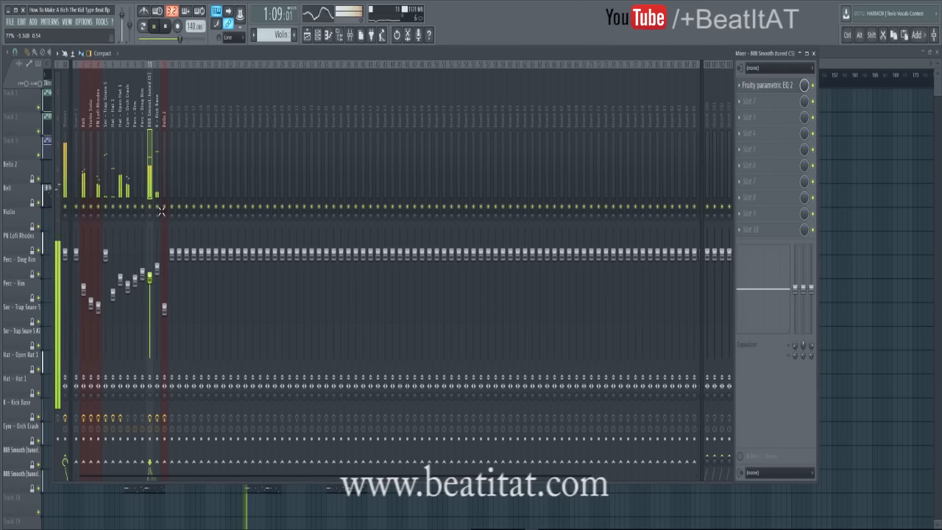
pyautogui.click(161, 211)
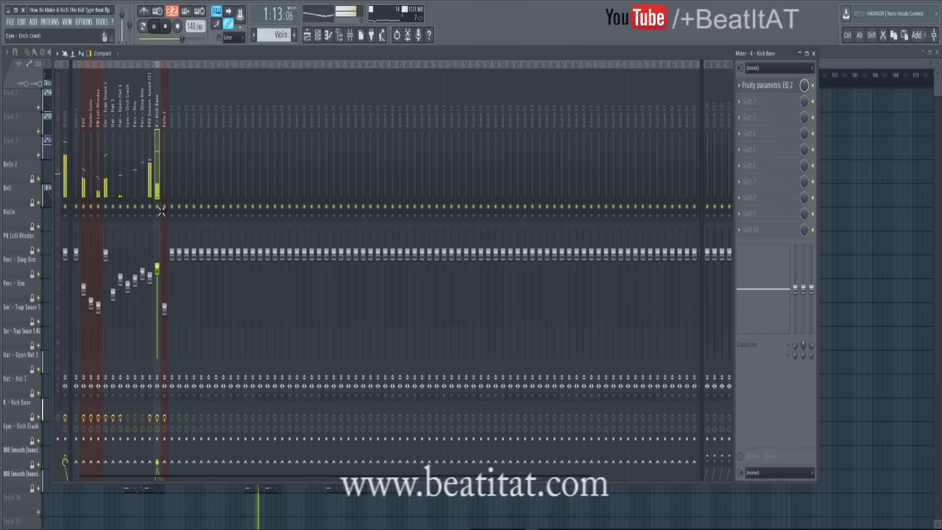
pyautogui.scroll(5, 161, 211)
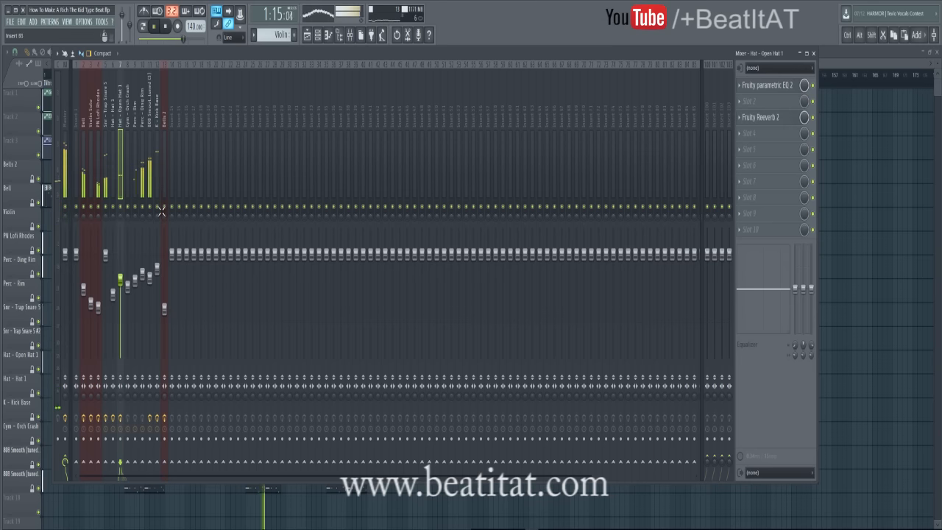
pyautogui.scroll(5, 161, 211)
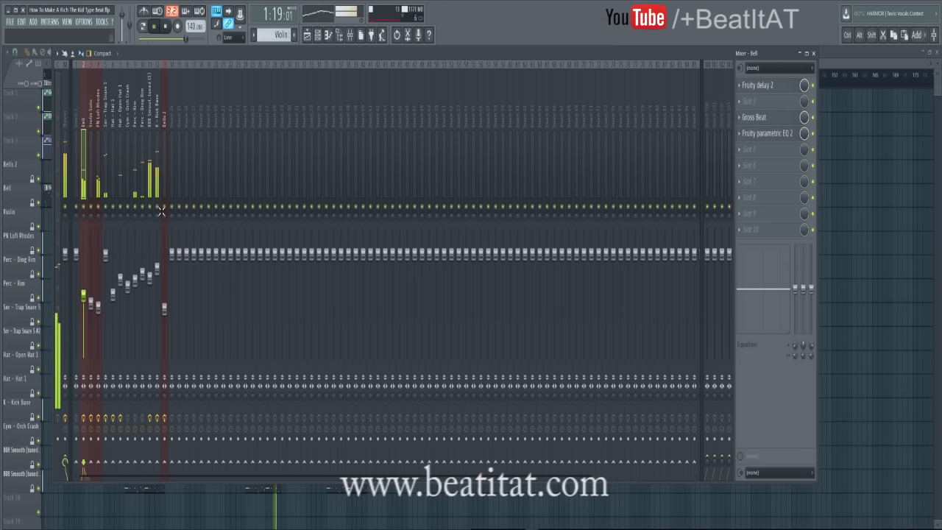
# Return to the playlist, save the project and stop playback.
pyautogui.press('F5')
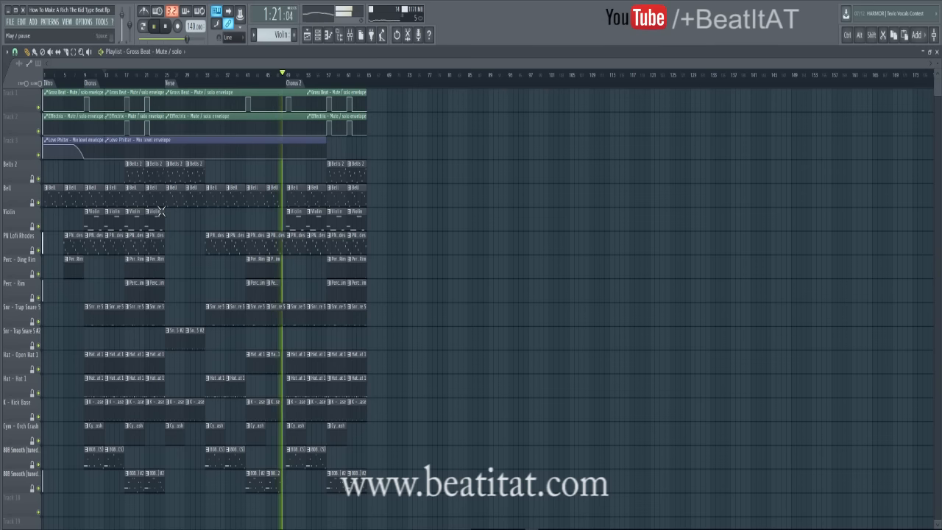
pyautogui.hotkey('alt', 'f')
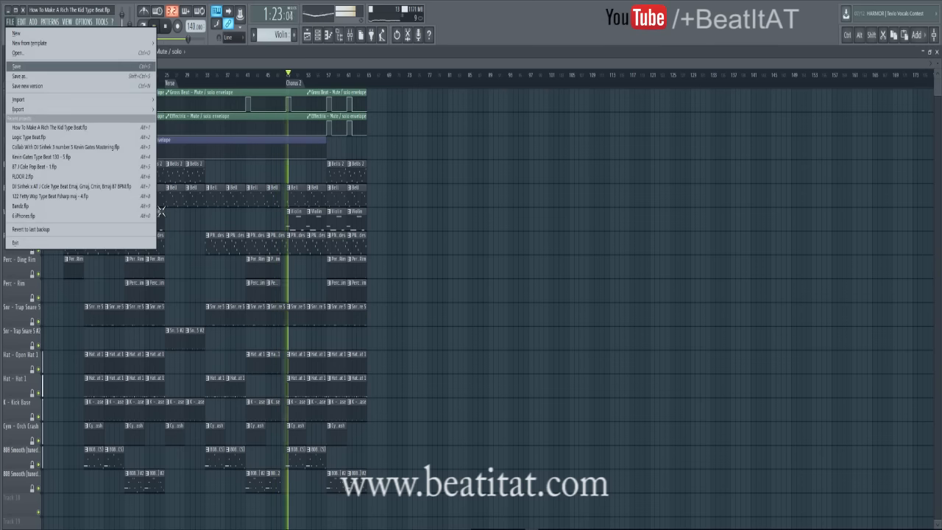
pyautogui.press('Escape')
pyautogui.press('space')
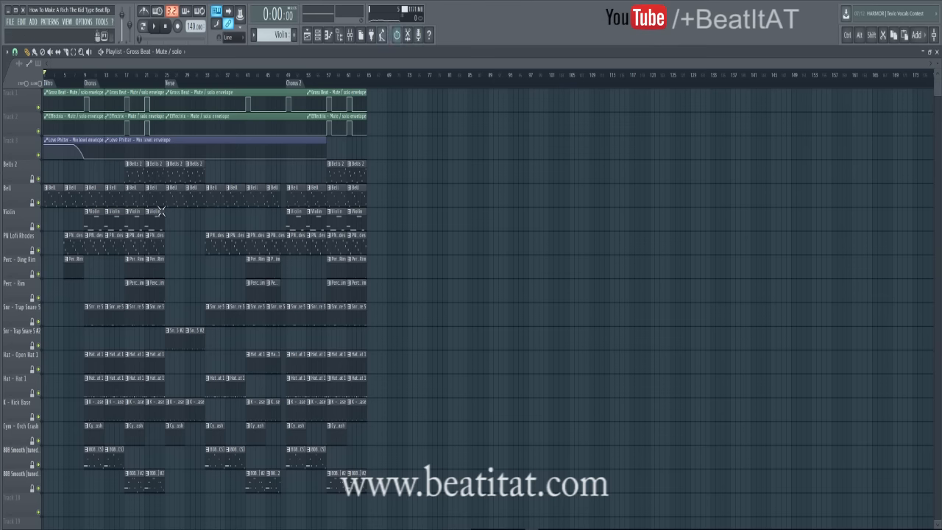
# Refine the Master's Fruity Parametric EQ 2 with a shallower mid dip and slightly higher high shelf, and check the Fruity Limiter.
pyautogui.press('F9')
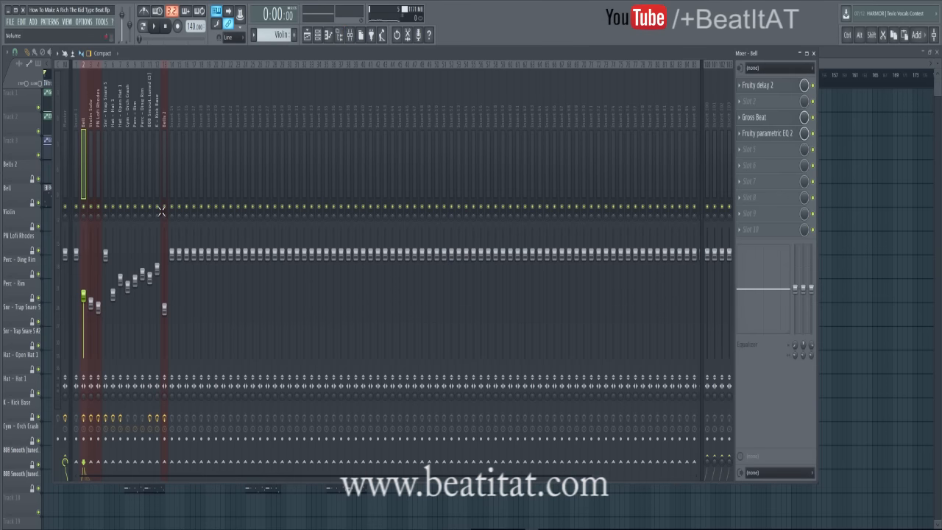
pyautogui.press('Left')
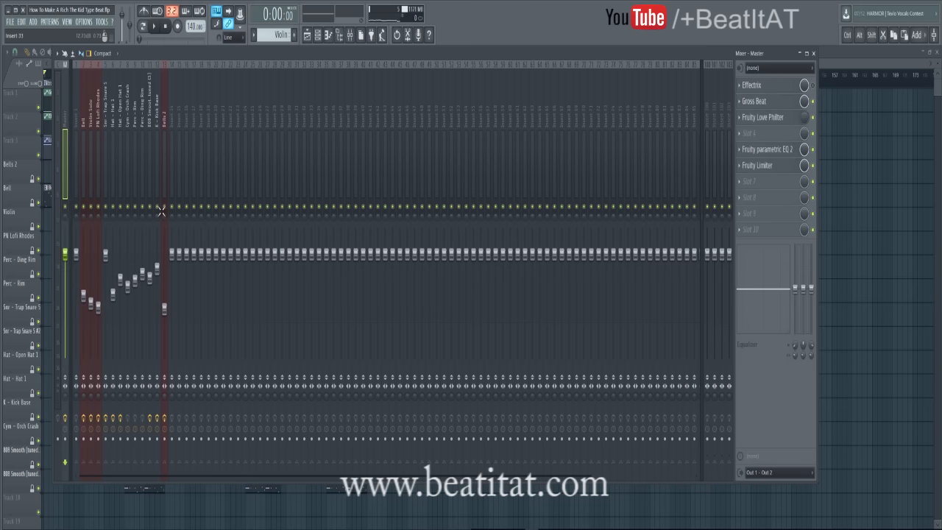
pyautogui.click(767, 150)
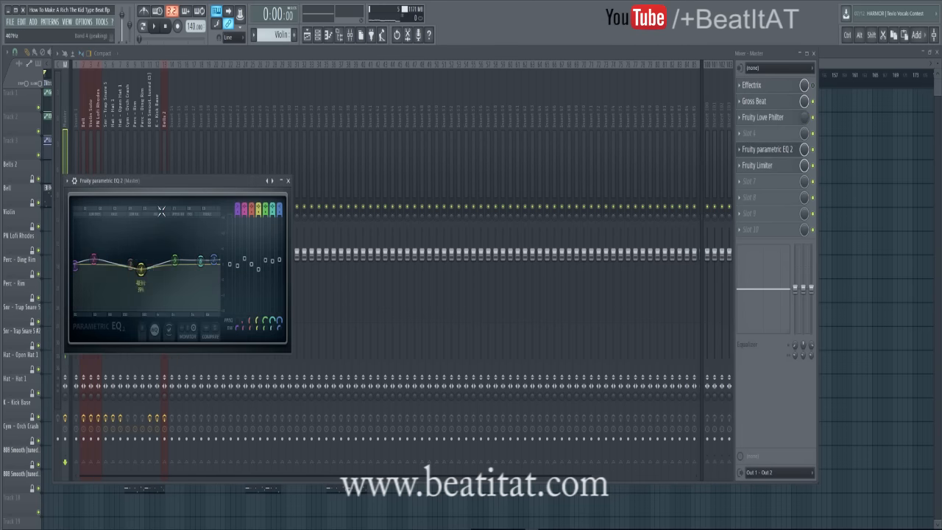
pyautogui.moveTo(140, 269); pyautogui.dragTo(138, 268)
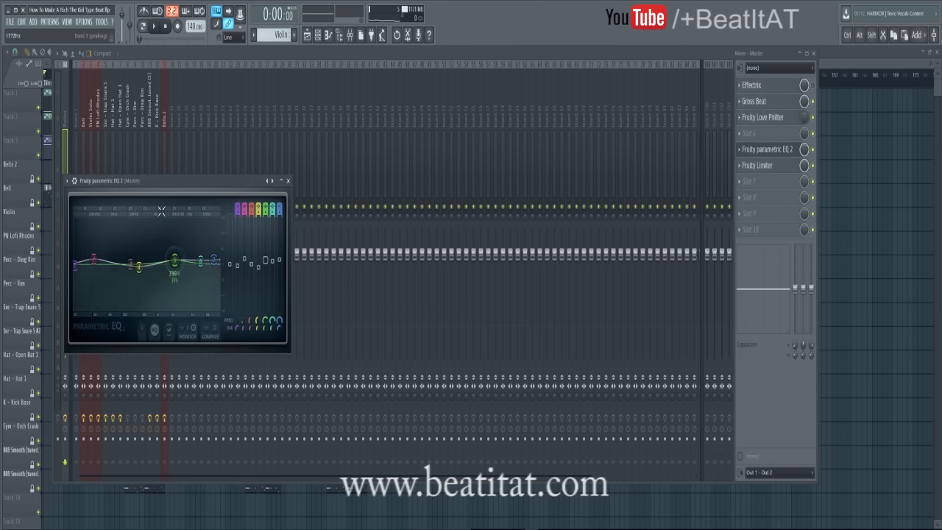
pyautogui.moveTo(214, 259); pyautogui.dragTo(217, 258)
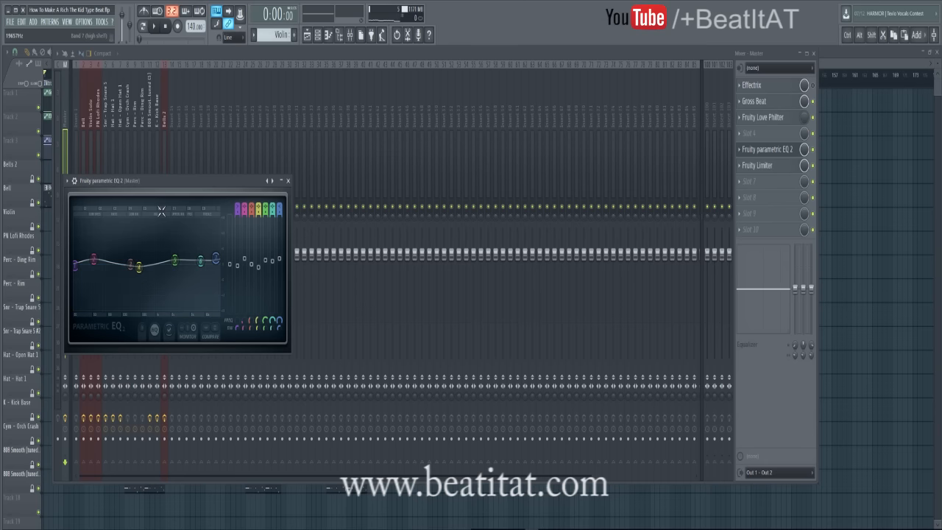
pyautogui.click(288, 181)
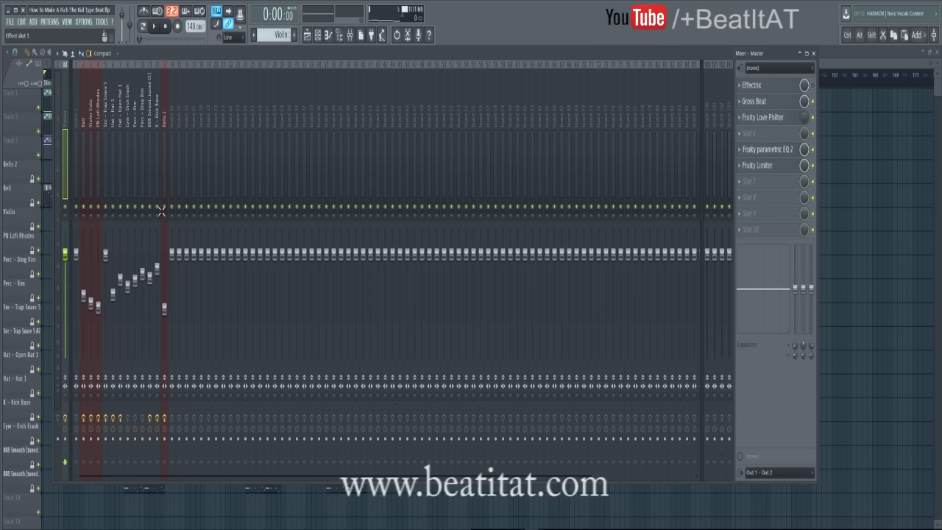
pyautogui.click(758, 164)
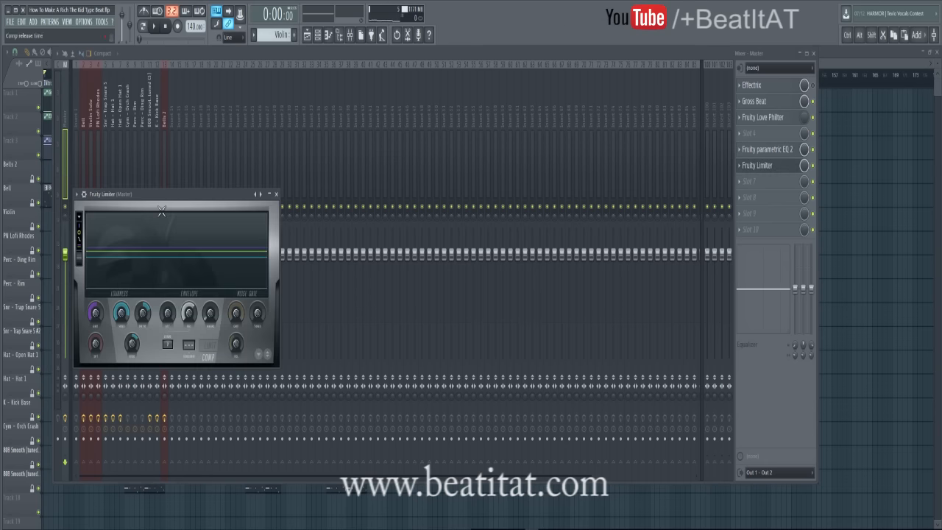
pyautogui.click(276, 195)
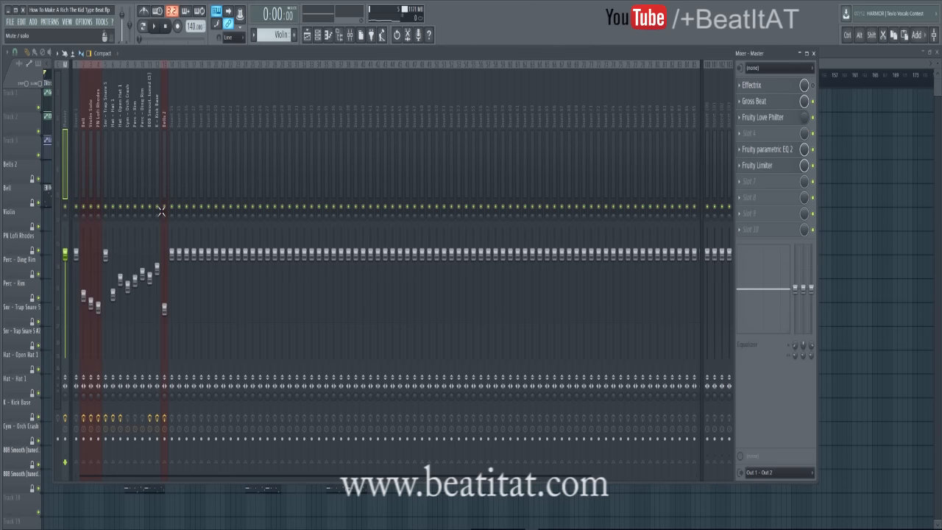
# Pan the rim percussion and hat tracks slightly off centre in the mixer, setting Hat - Open Hat 1 to 11% right.
pyautogui.scroll(-11, 161, 212)
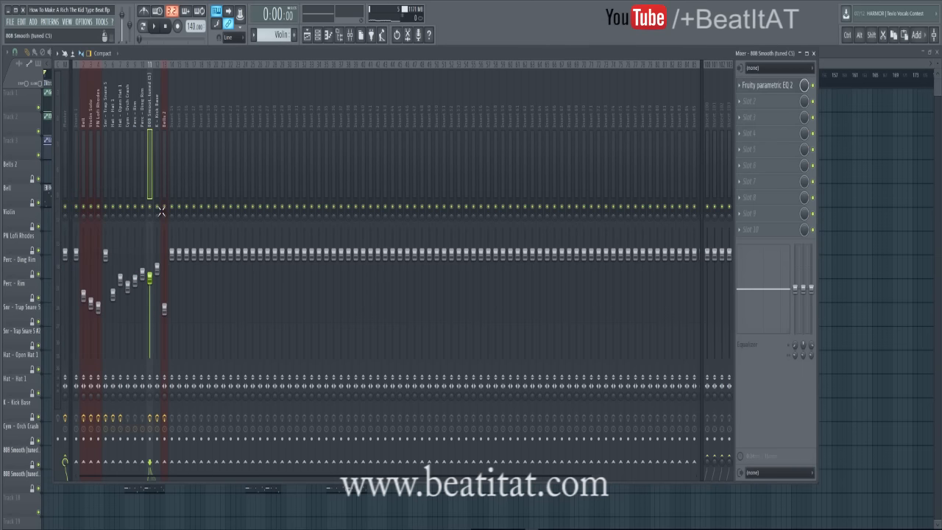
pyautogui.scroll(1, 161, 211)
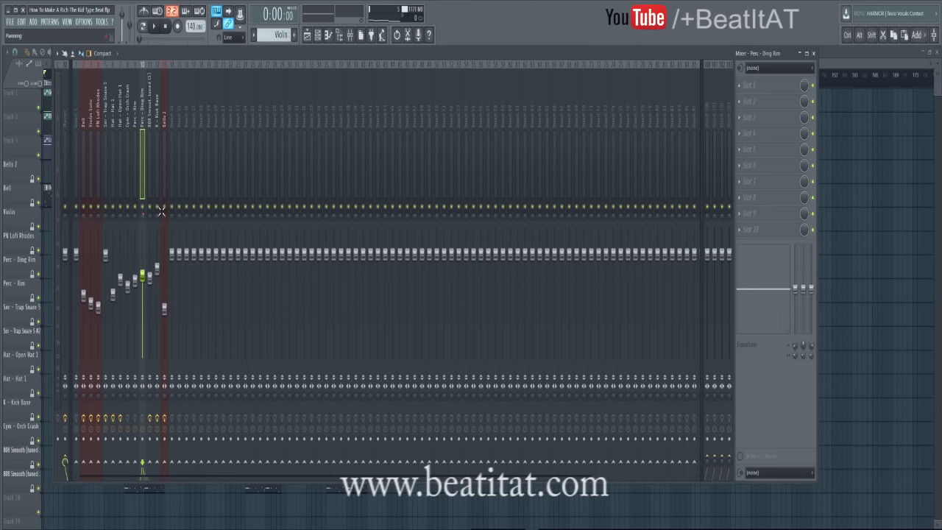
pyautogui.scroll(1, 161, 212)
pyautogui.scroll(-1, 161, 211)
pyautogui.scroll(4, 162, 212)
pyautogui.scroll(-1, 161, 211)
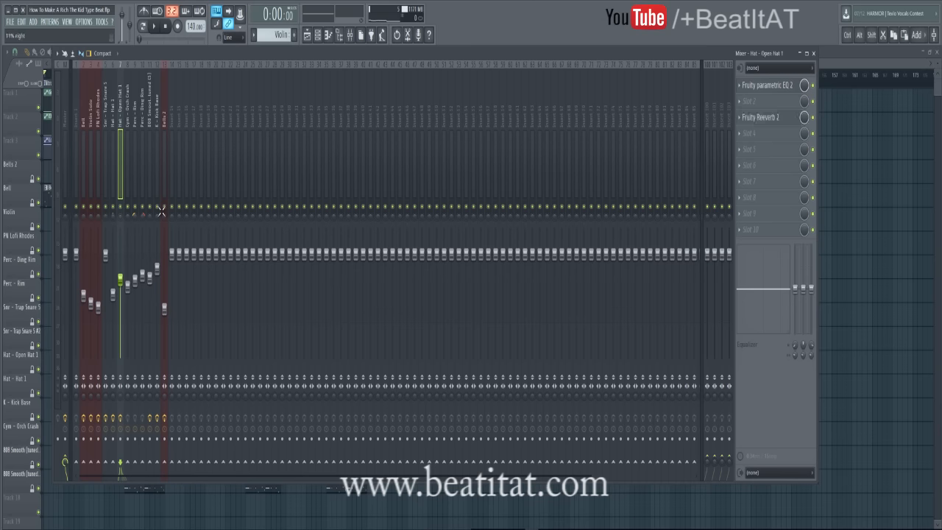
pyautogui.scroll(-1, 161, 211)
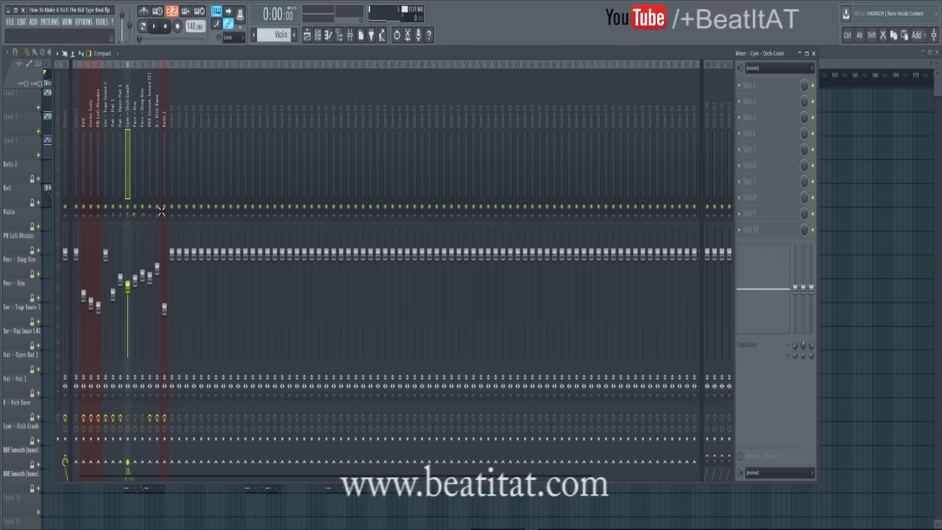
# Clear the mixer, playlist and channel rack from the workspace, play the beat from the start and stop playback.
pyautogui.hotkey('alt', 'f')
pyautogui.press('Escape')
pyautogui.press('Escape')
pyautogui.press('Escape')
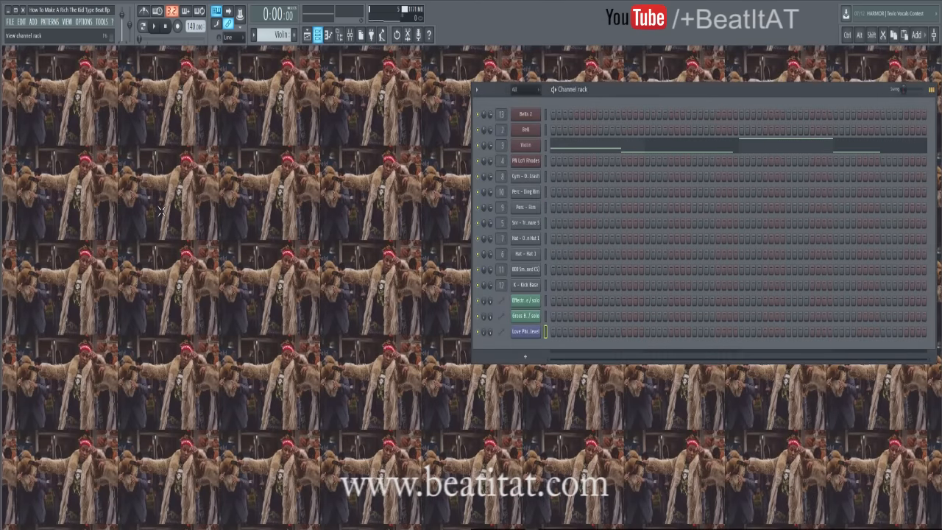
pyautogui.press('Escape')
pyautogui.press('space')
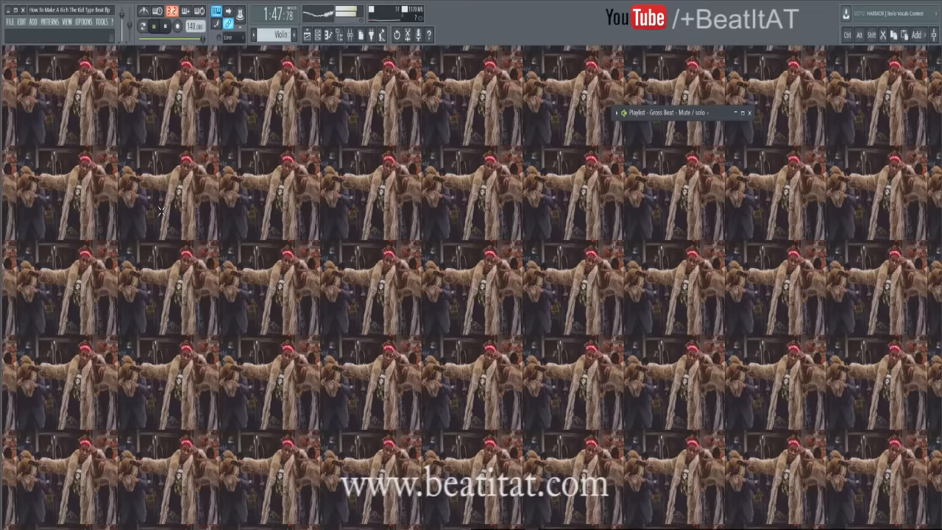
pyautogui.press('space')
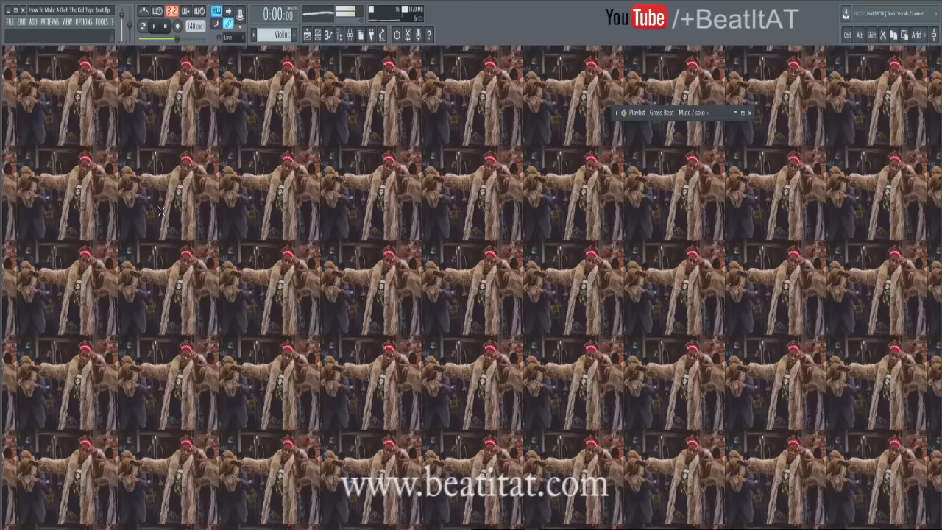